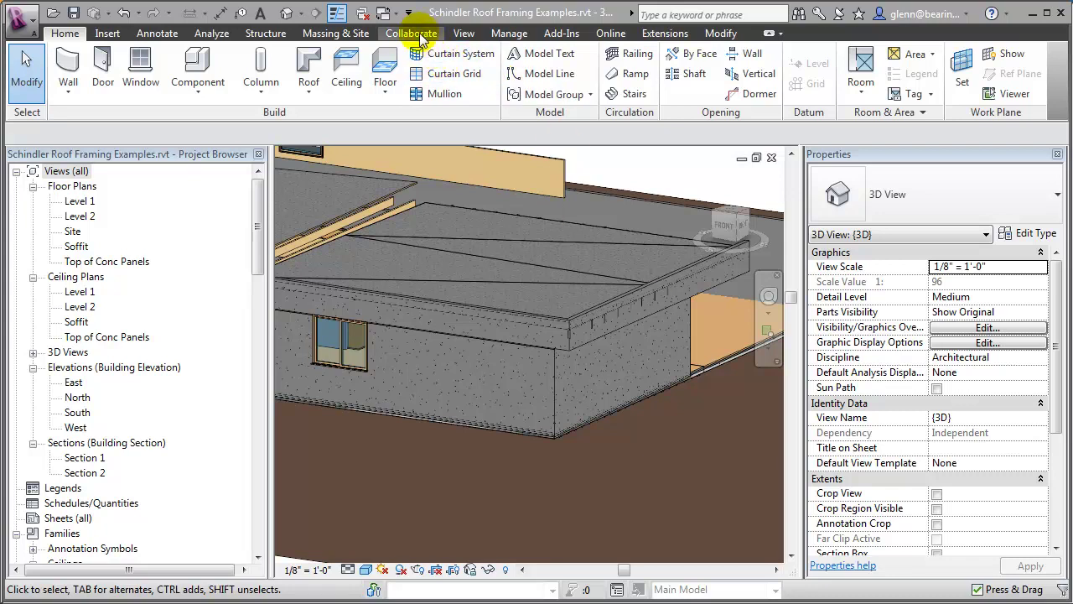
Step: Switch to the Palmer - COMPLETE - SAVE.rvt project and open the Floor-Living Area plan to examine the furnished rooms
left_click(398, 16)
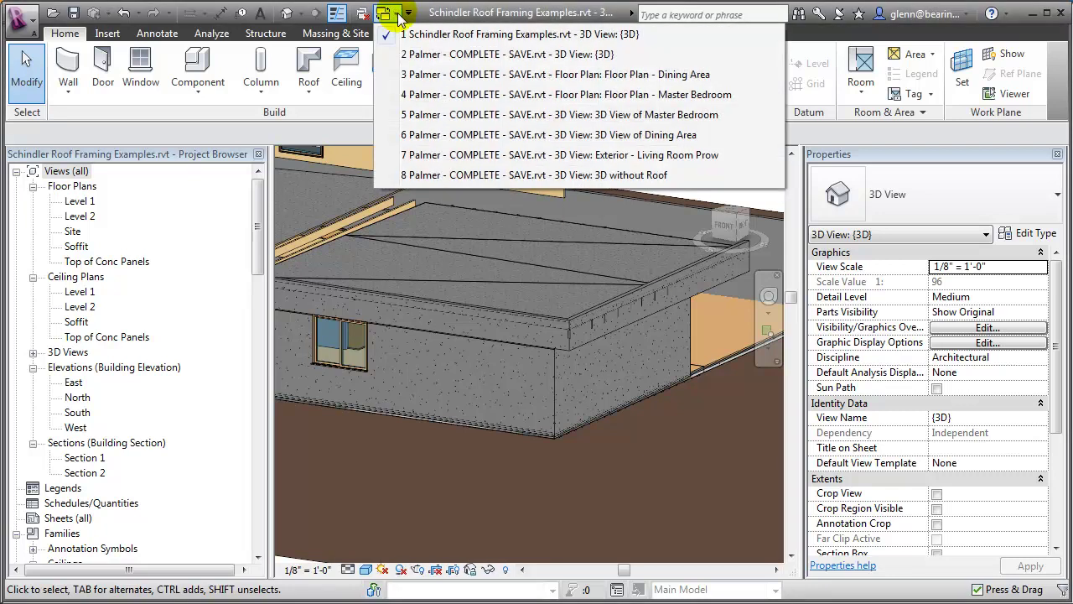
left_click(414, 54)
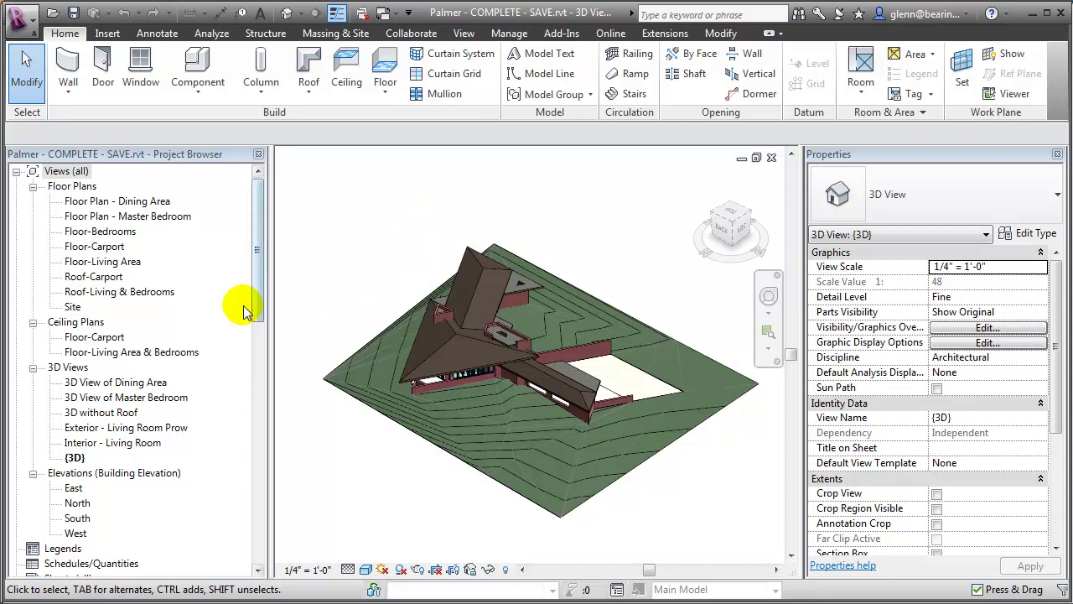
double_click(126, 262)
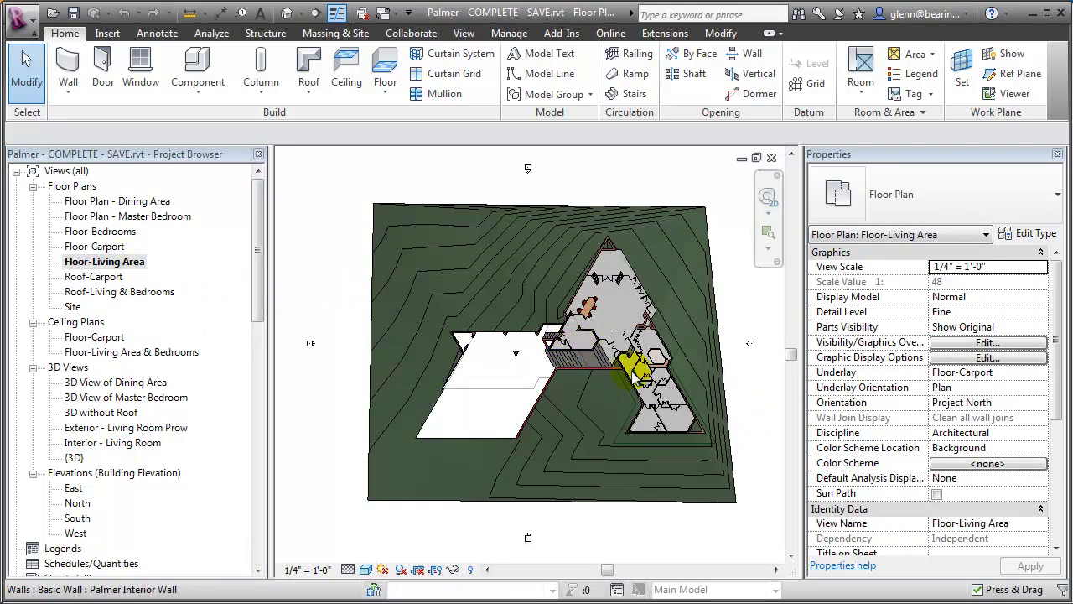
scroll(630, 376, "up", 4)
scroll(631, 376, "up", 2)
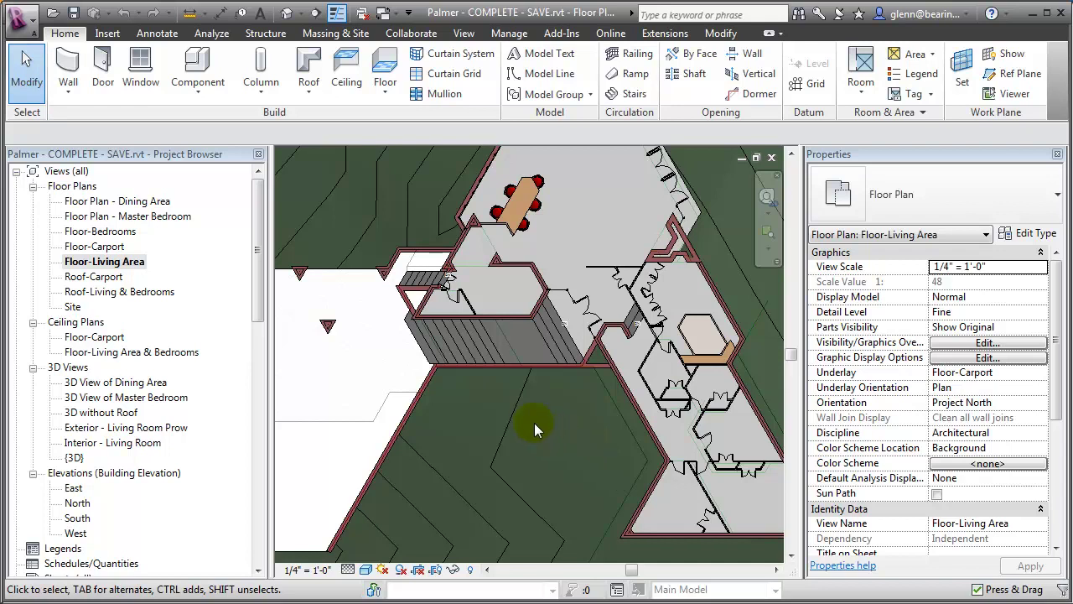
Step: Open the 3D View of Dining Area and inspect the barrel chairs and the angular dining table, selecting the table
double_click(135, 382)
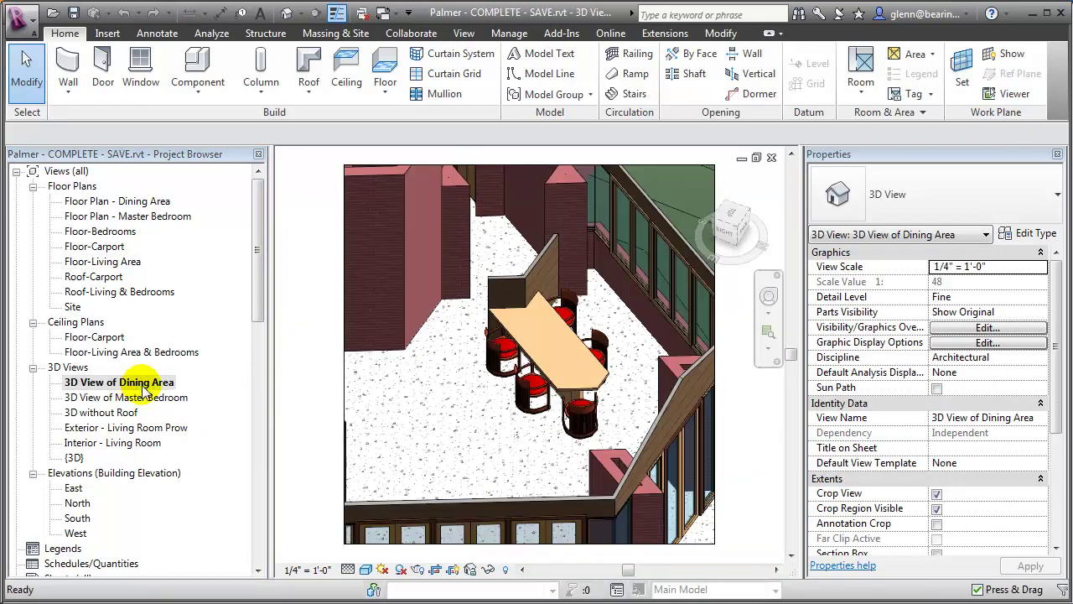
scroll(517, 410, "up", 6)
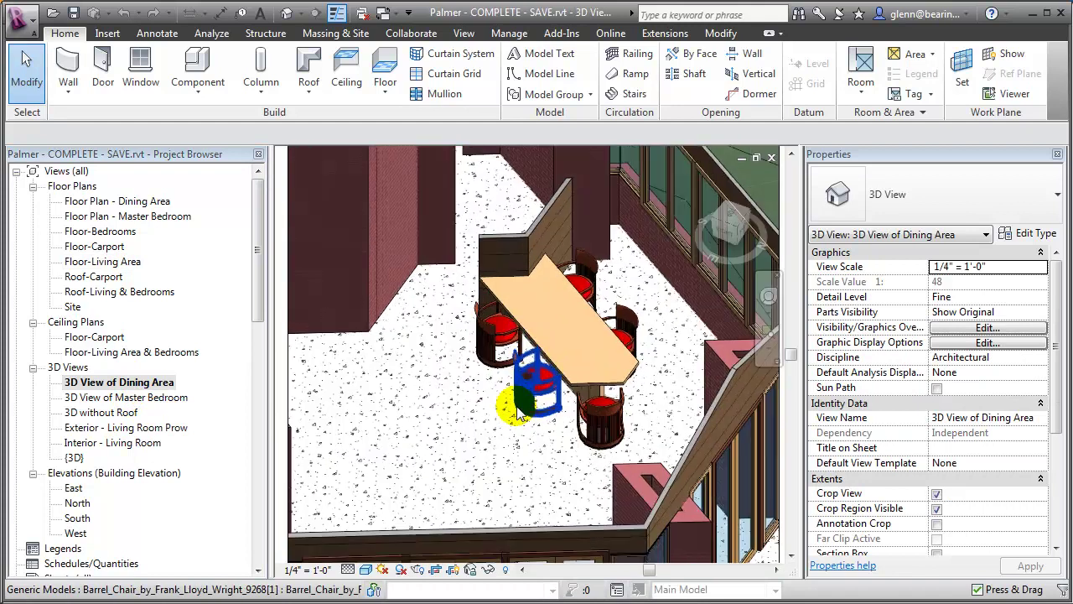
left_click(713, 444)
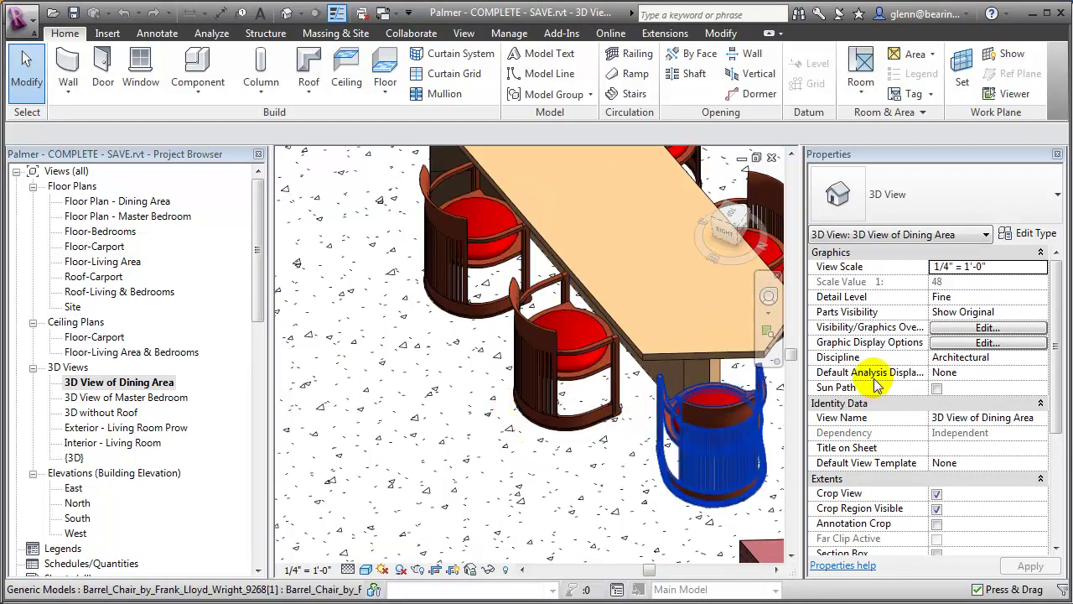
left_click_drag(791, 355, 792, 309)
key("Escape")
left_click(776, 572)
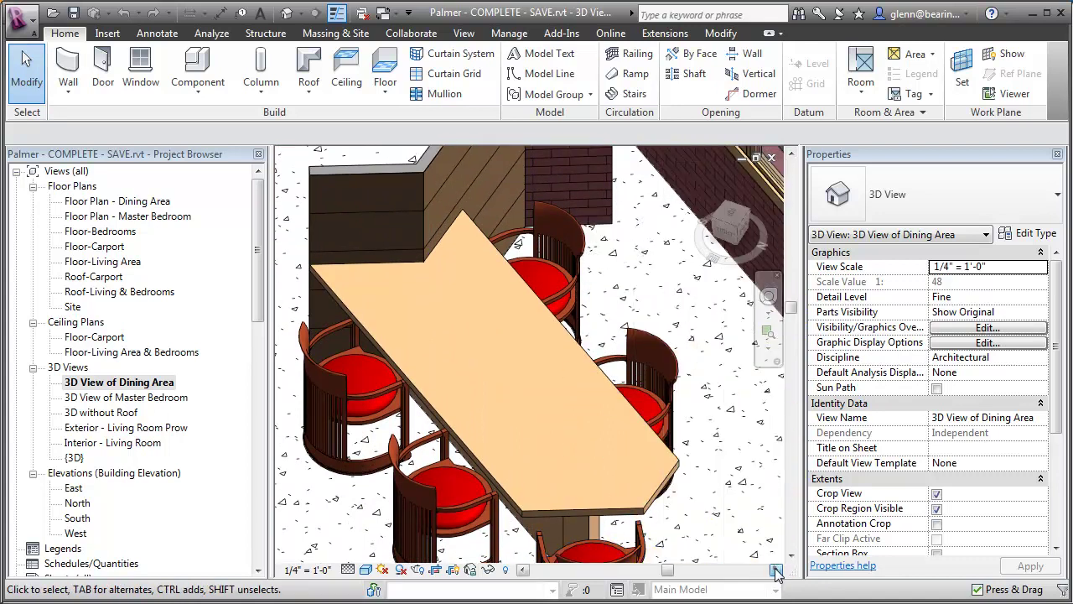
left_click(661, 499)
left_click(602, 510)
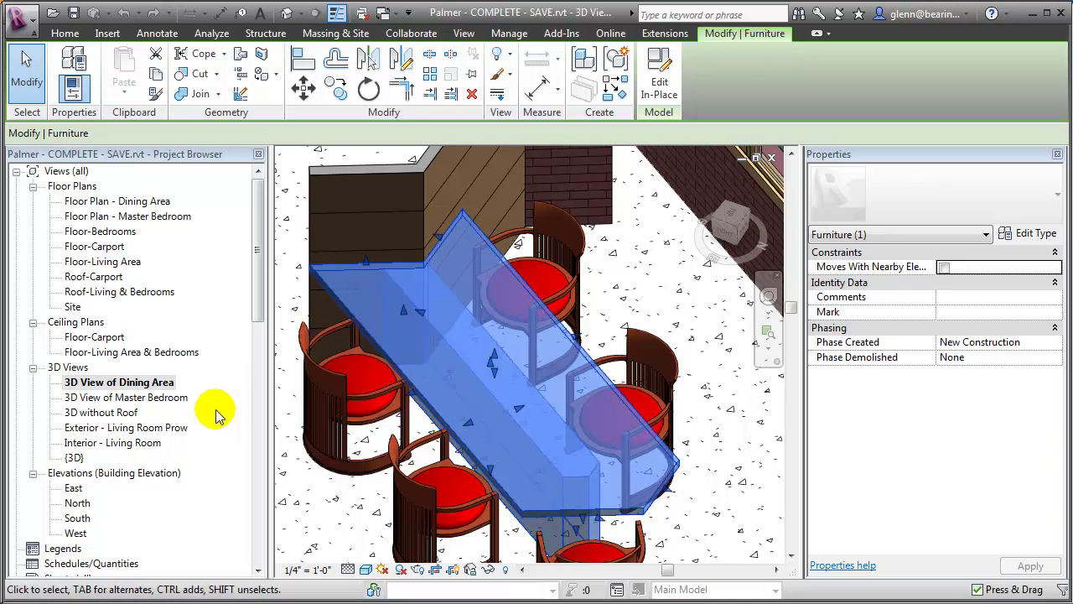
Step: Open the 3D View of Master Bedroom and examine the hexagonal bed with its built-in headboard up close
double_click(171, 400)
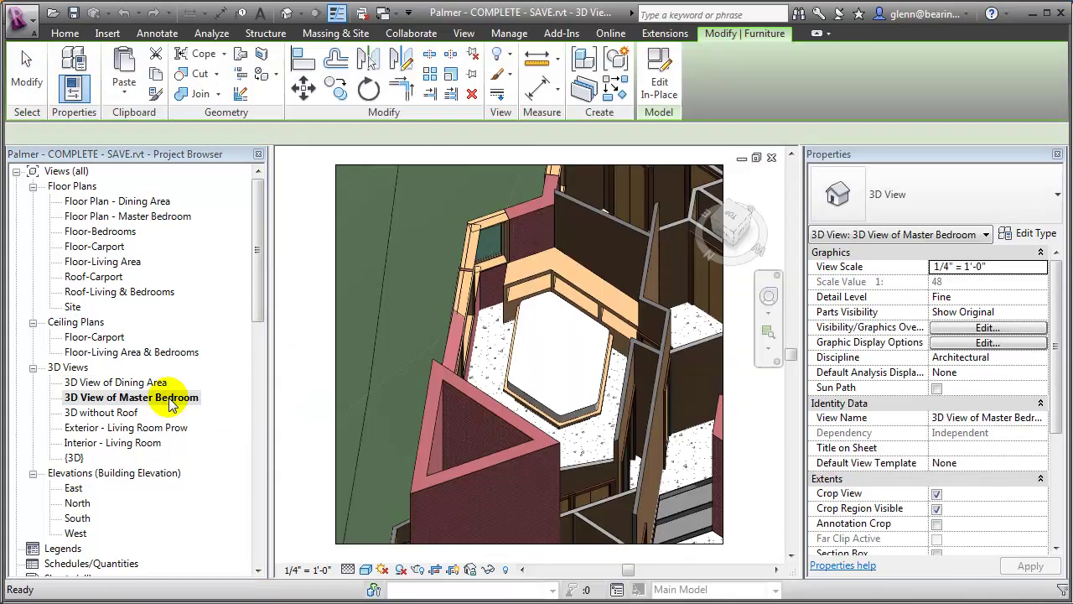
scroll(549, 381, "up", 3)
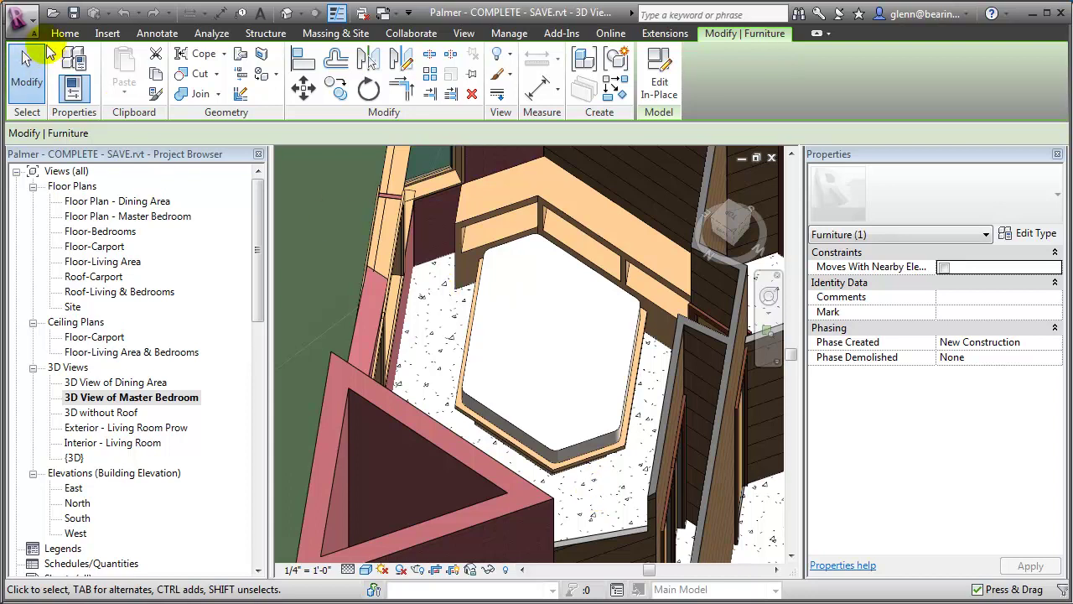
Step: Create a new project from the default template
left_click(20, 18)
mouse_move(47, 75)
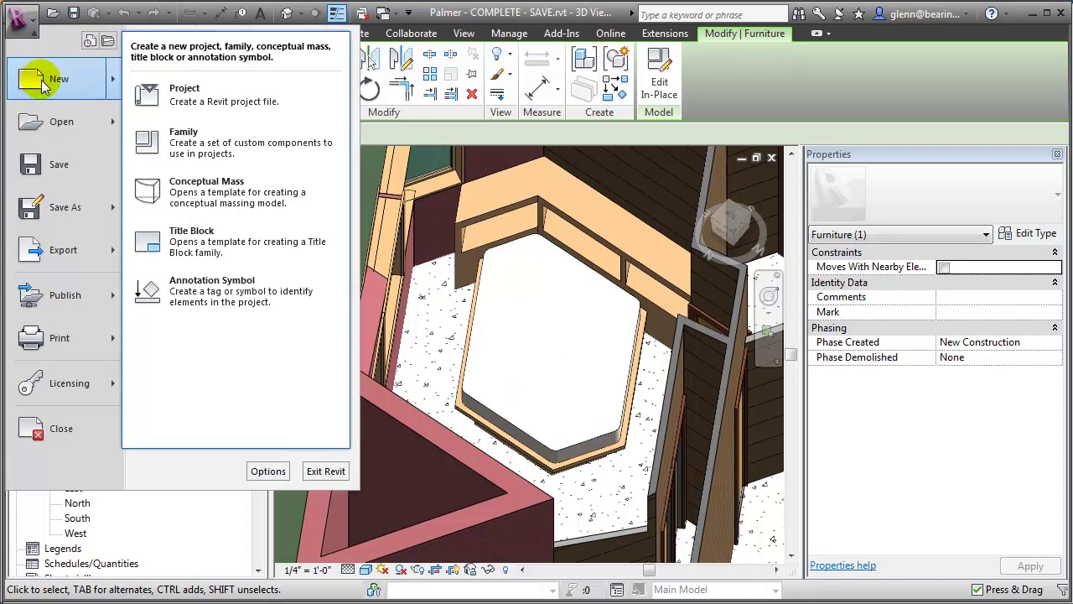
left_click(151, 93)
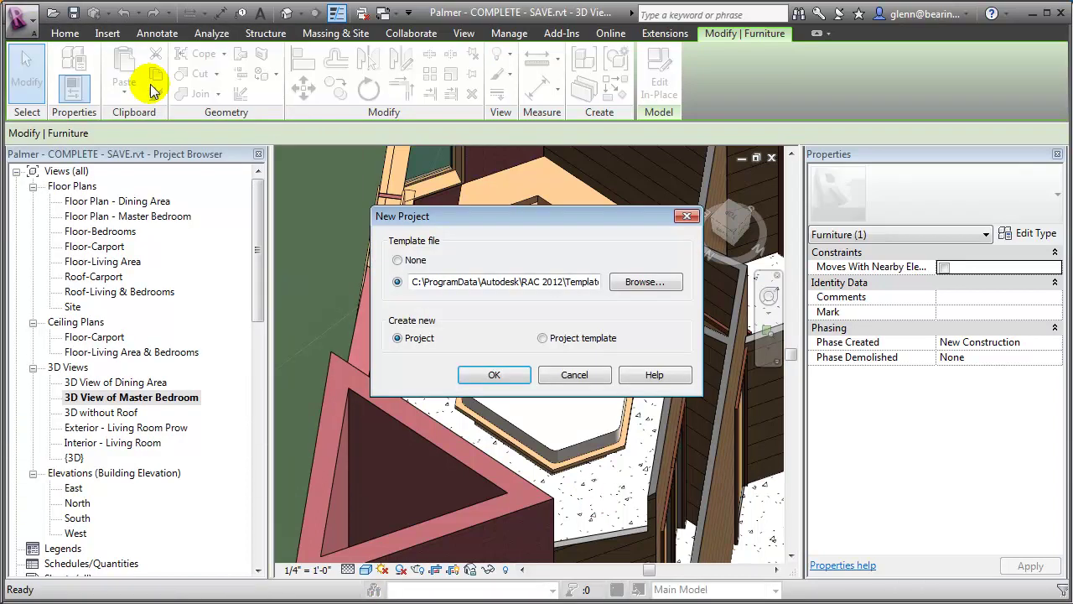
left_click(516, 374)
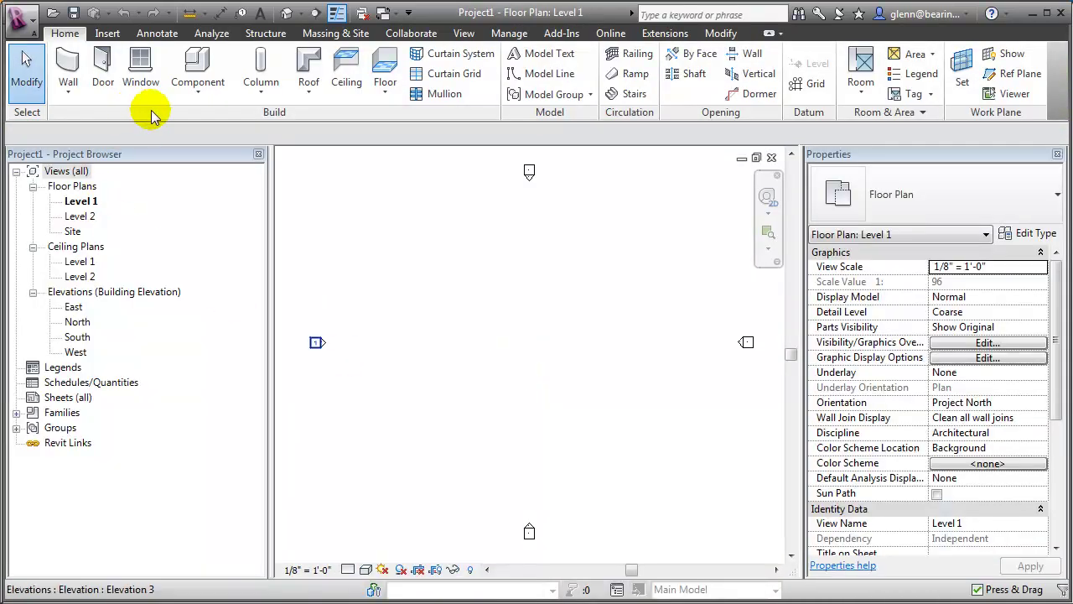
Step: Draw six chained Generic - 8" walls on Level 1: a stepped run starting about 32'-6" long, then an open bay with two angled sides
left_click(69, 91)
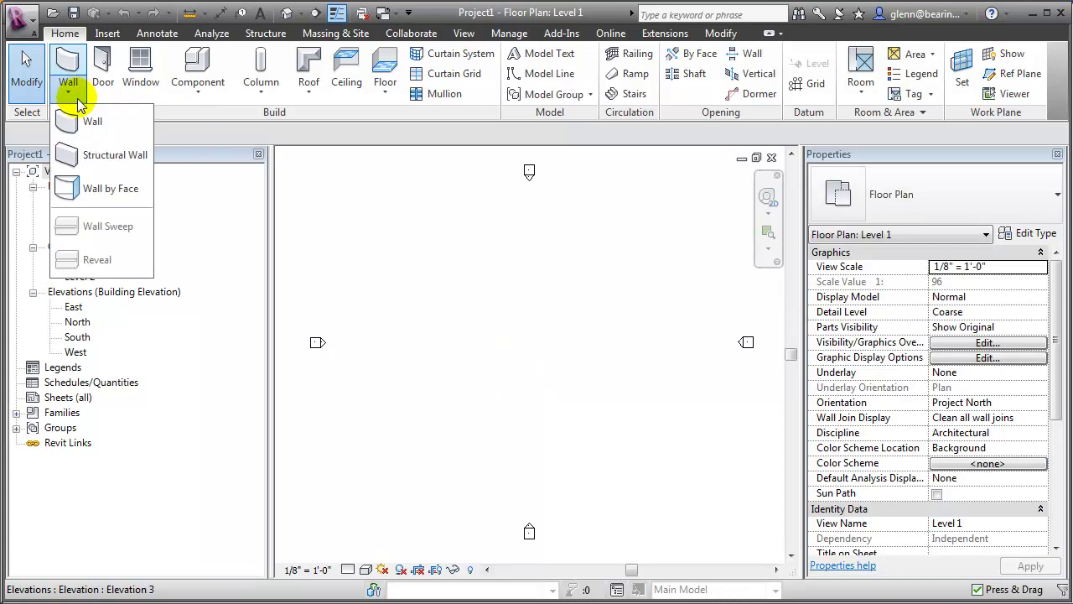
left_click(79, 124)
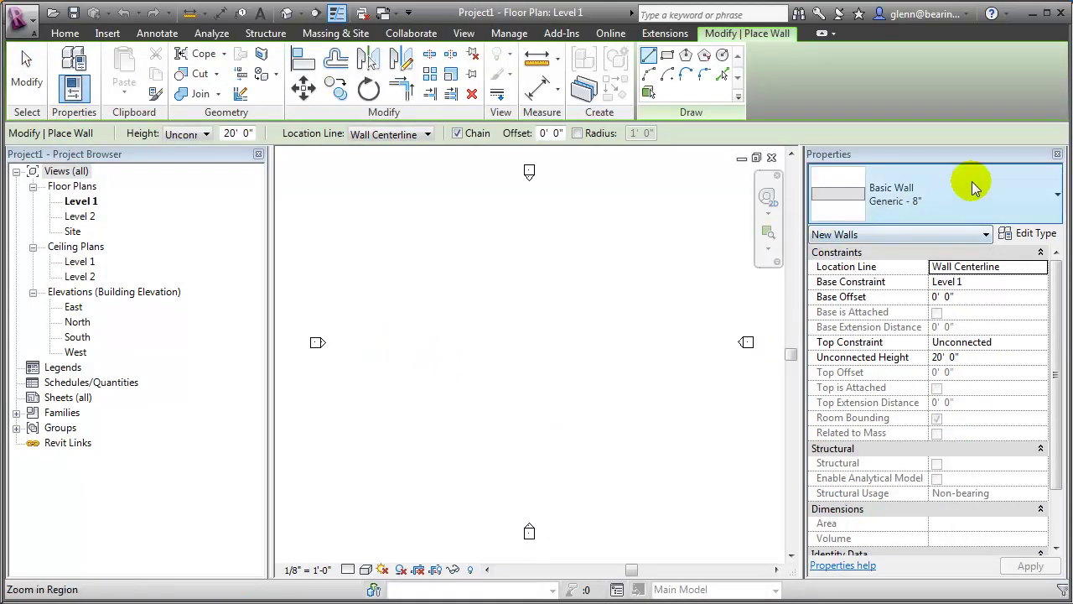
left_click(402, 366)
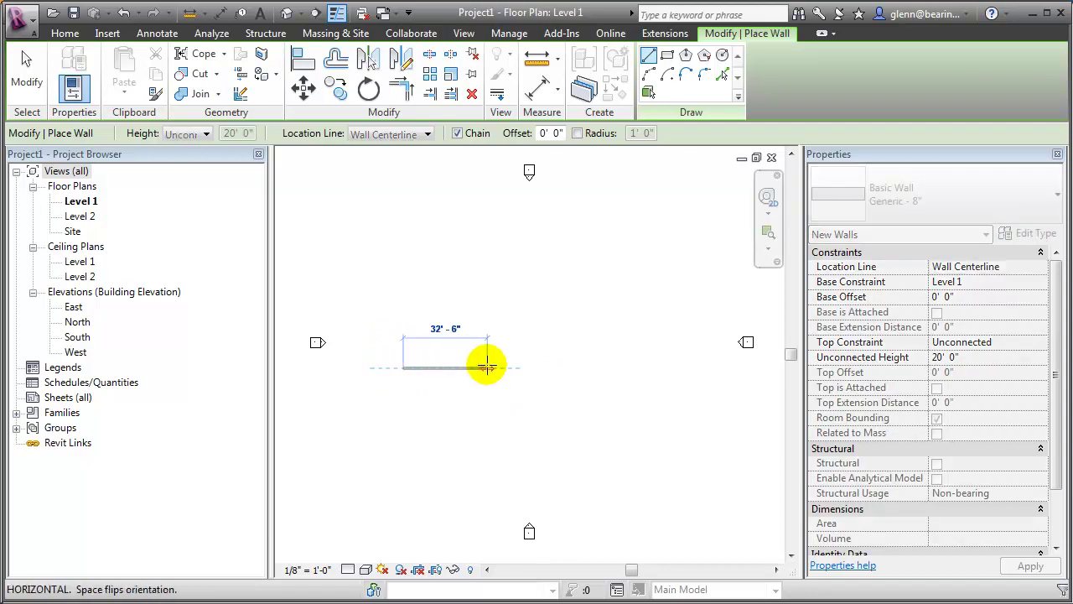
left_click(487, 366)
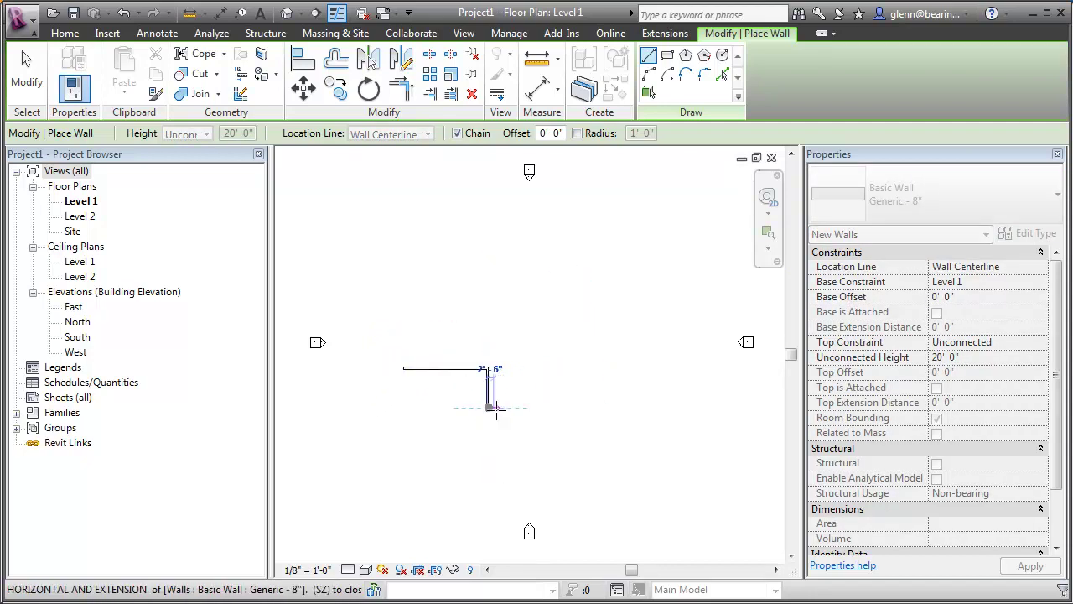
left_click(518, 409)
left_click(525, 408)
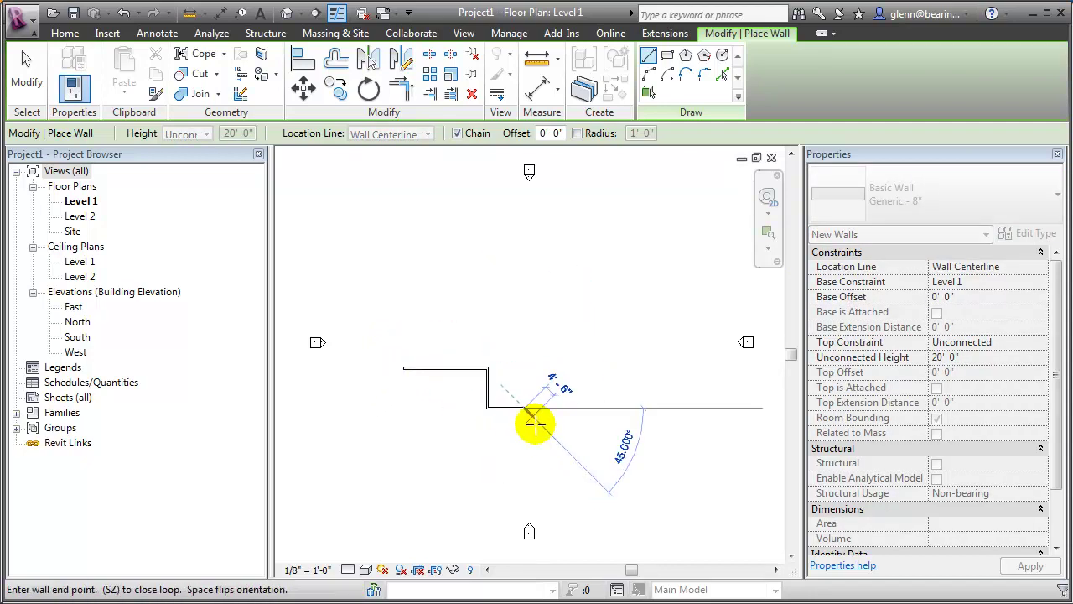
left_click(564, 476)
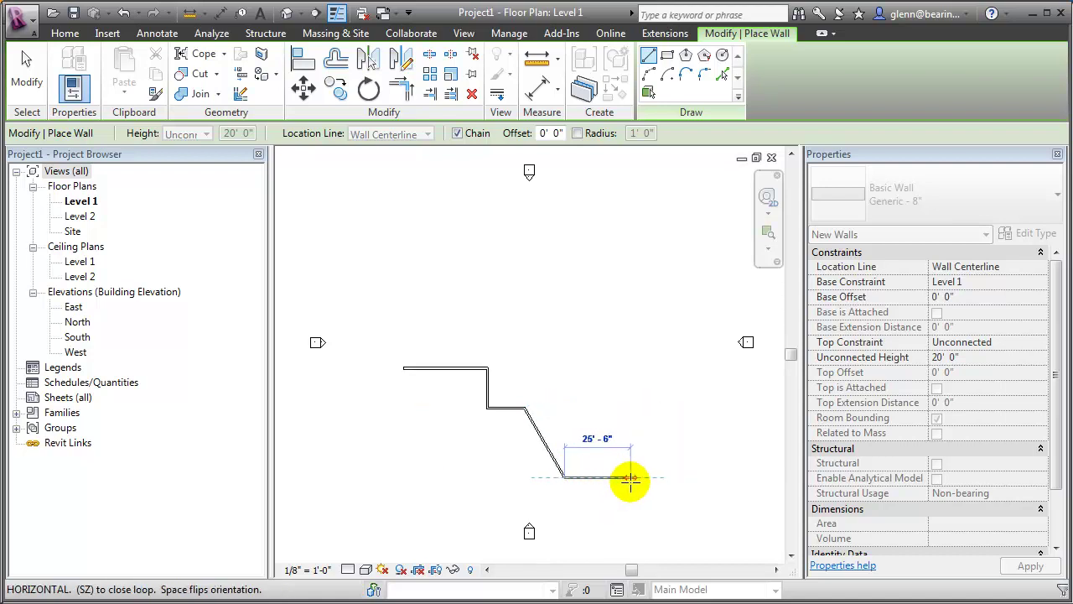
left_click(639, 477)
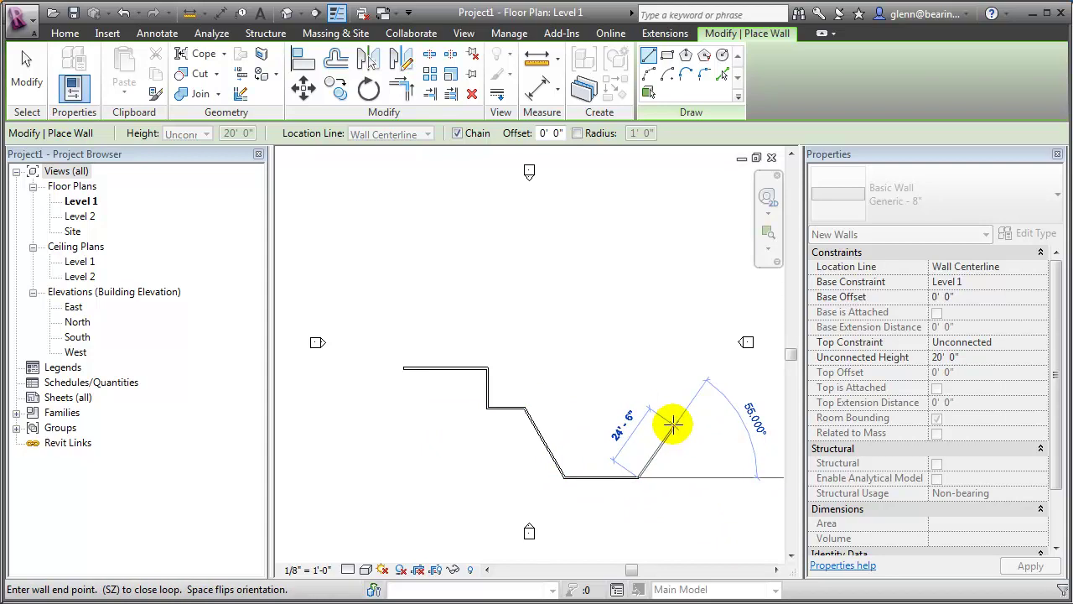
left_click(671, 422)
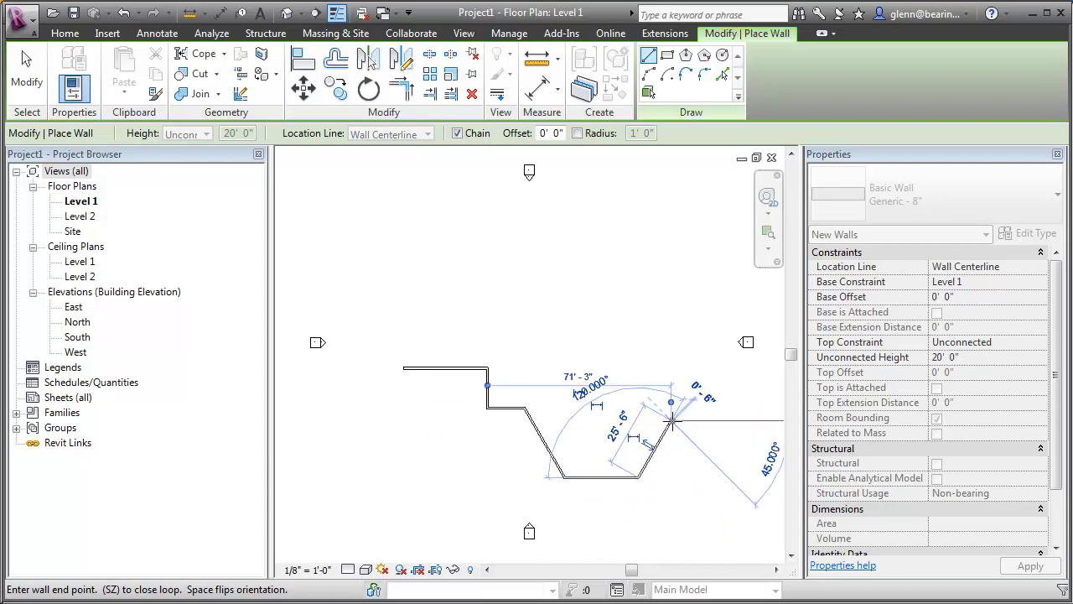
left_click(27, 74)
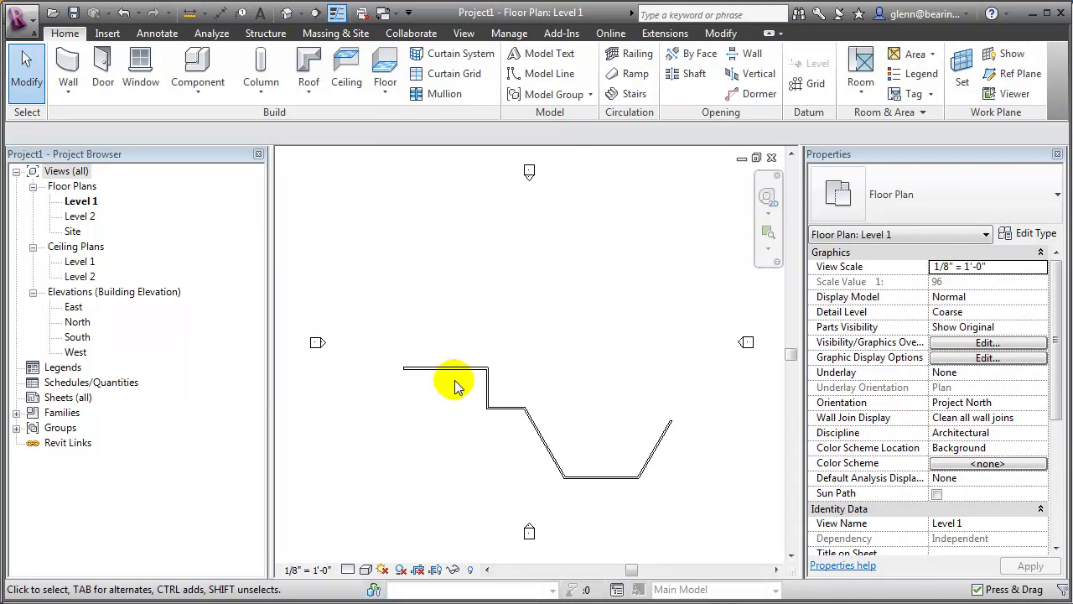
Step: Start placing a component, browse the available types, and load the Bed-Standard family from the Furniture folder of the US Imperial library
scroll(457, 388, "up", 3)
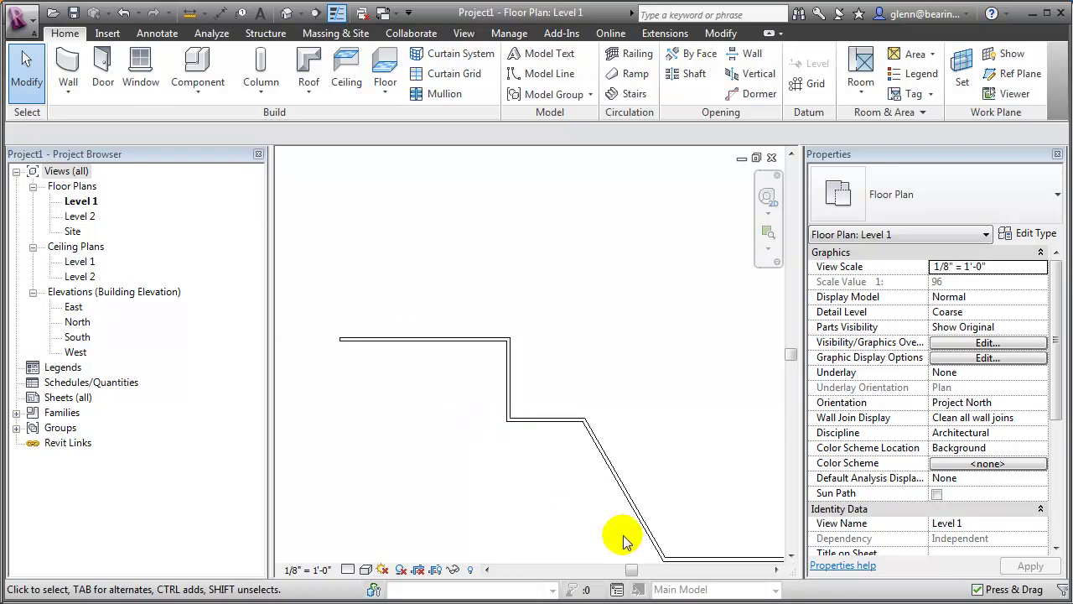
left_click_drag(629, 569, 648, 572)
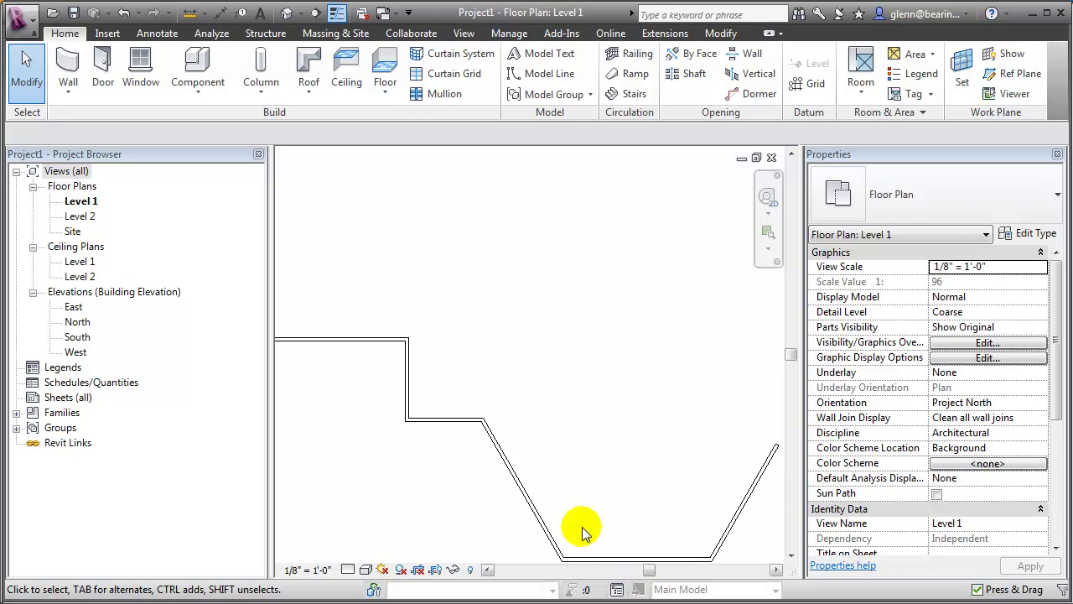
left_click(200, 92)
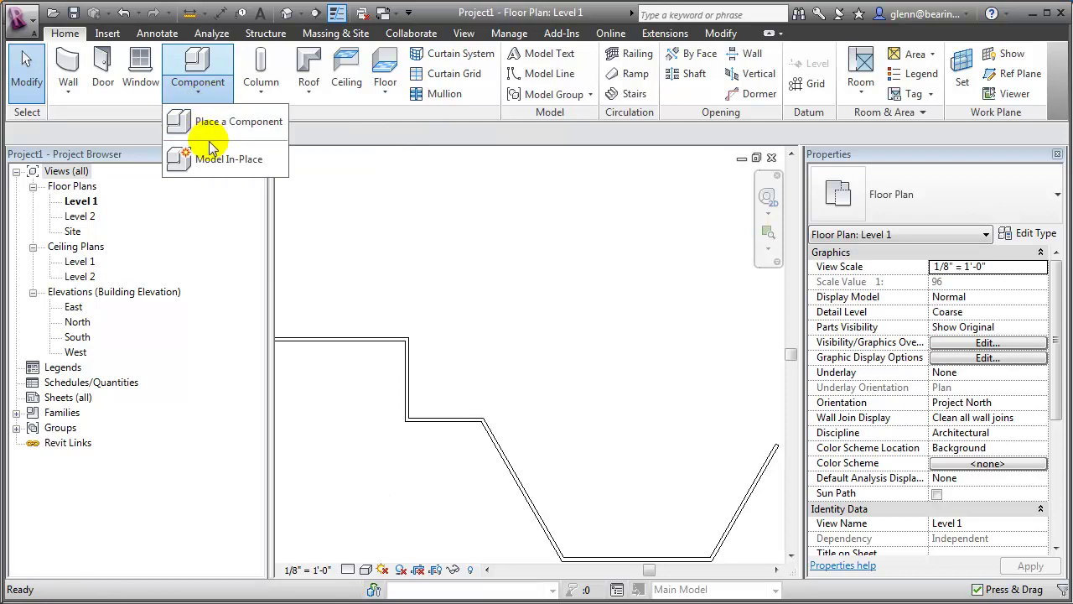
left_click(209, 132)
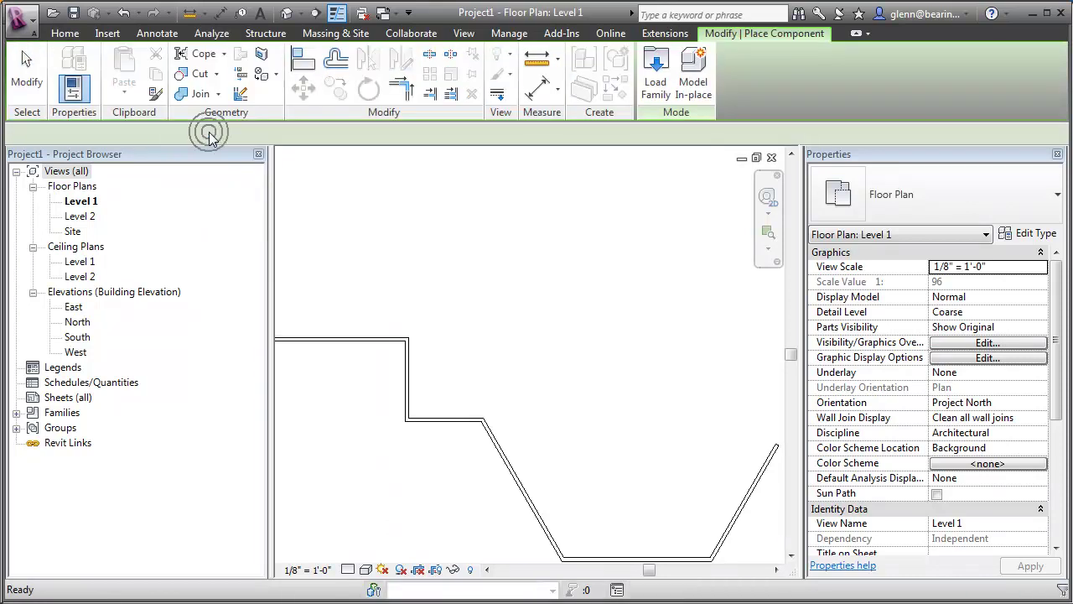
left_click(1057, 201)
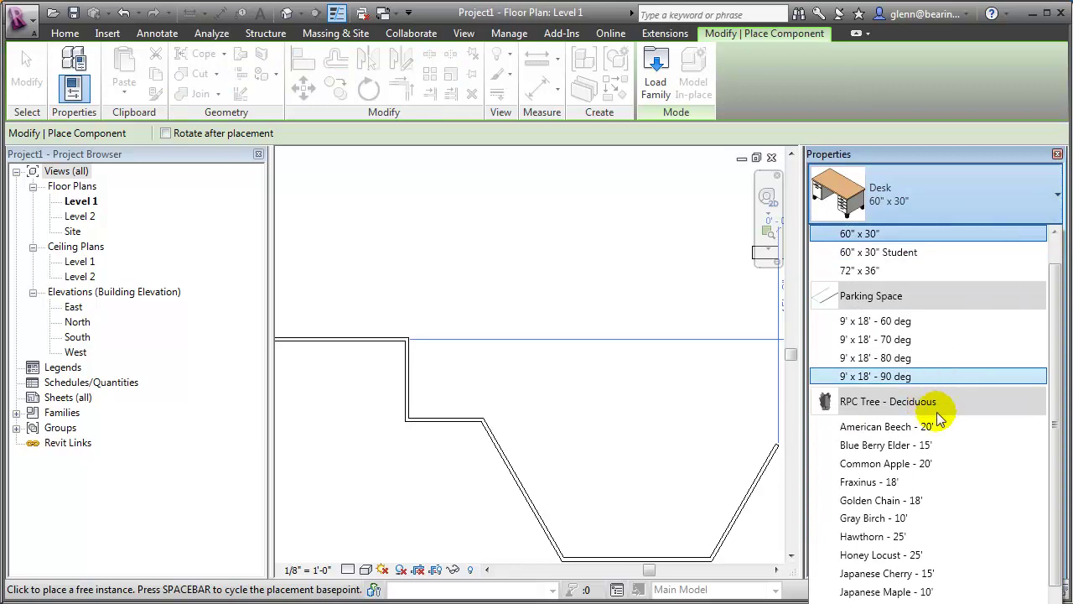
left_click_drag(1052, 396, 1047, 335)
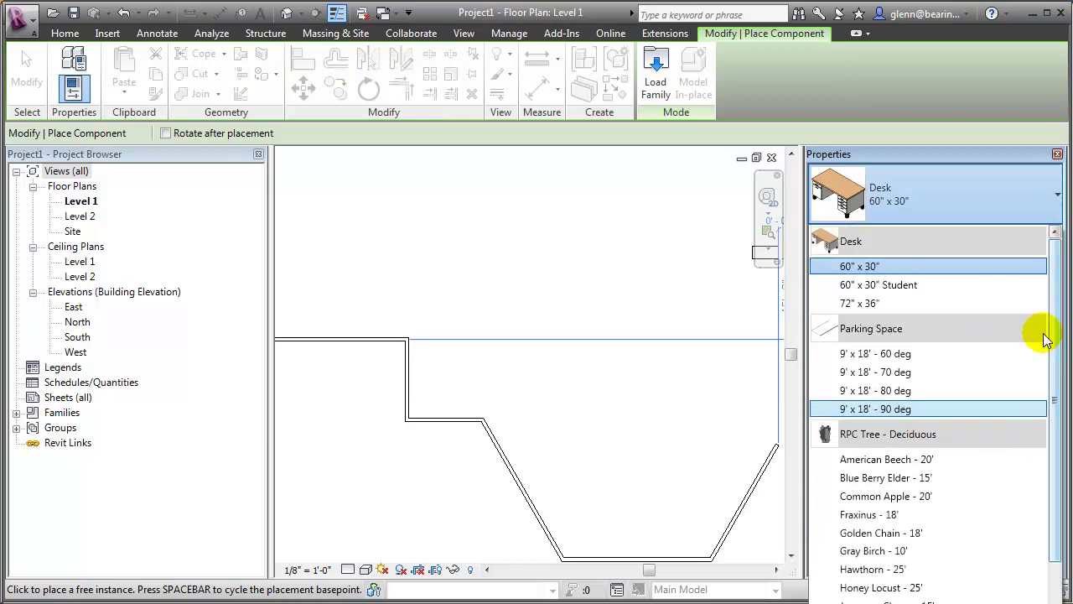
left_click(661, 81)
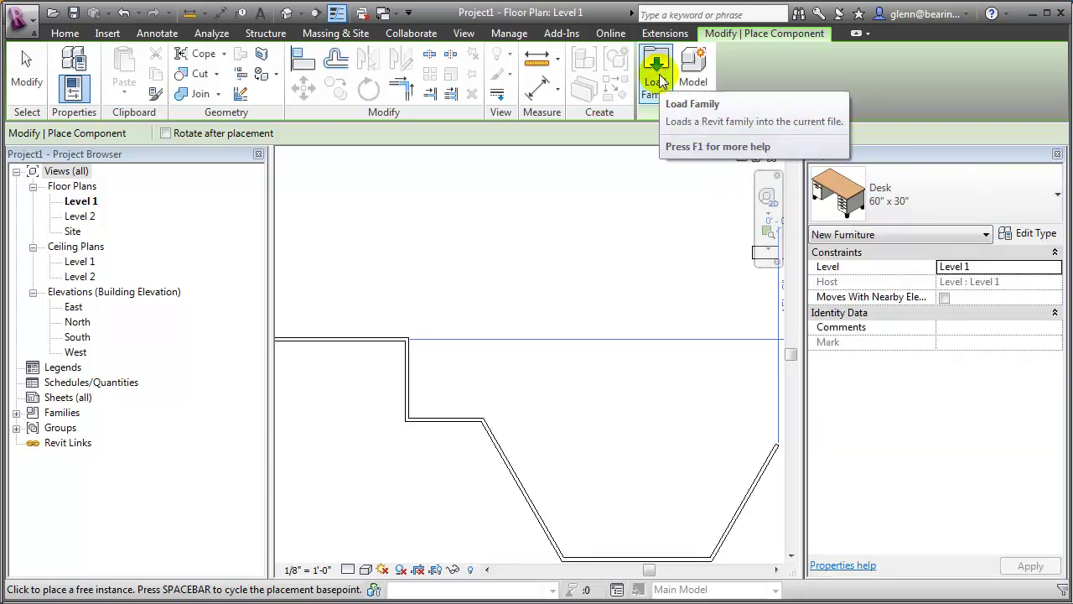
left_click(659, 79)
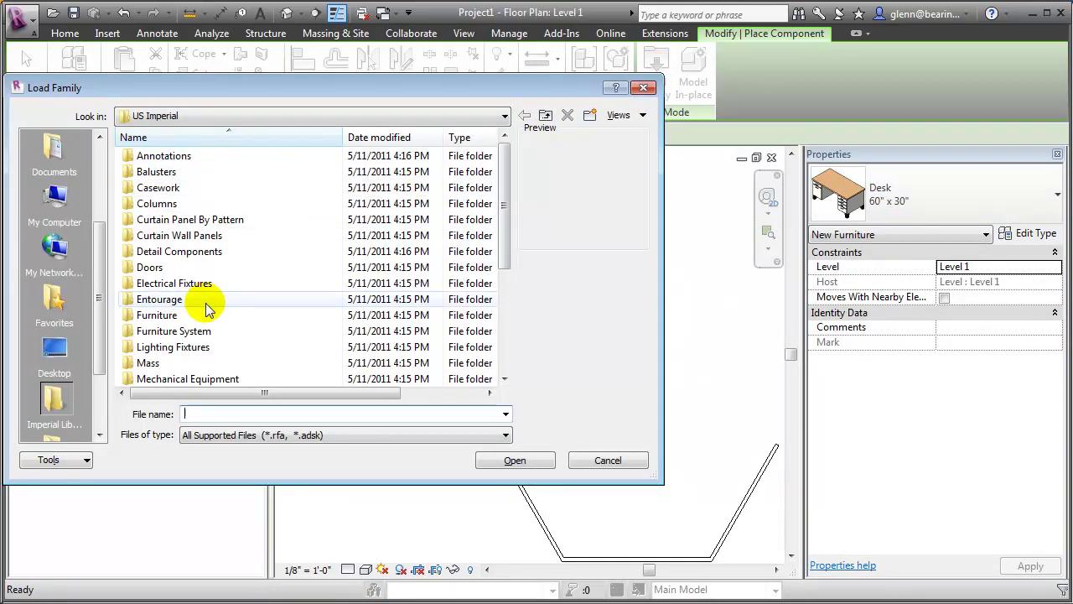
double_click(162, 315)
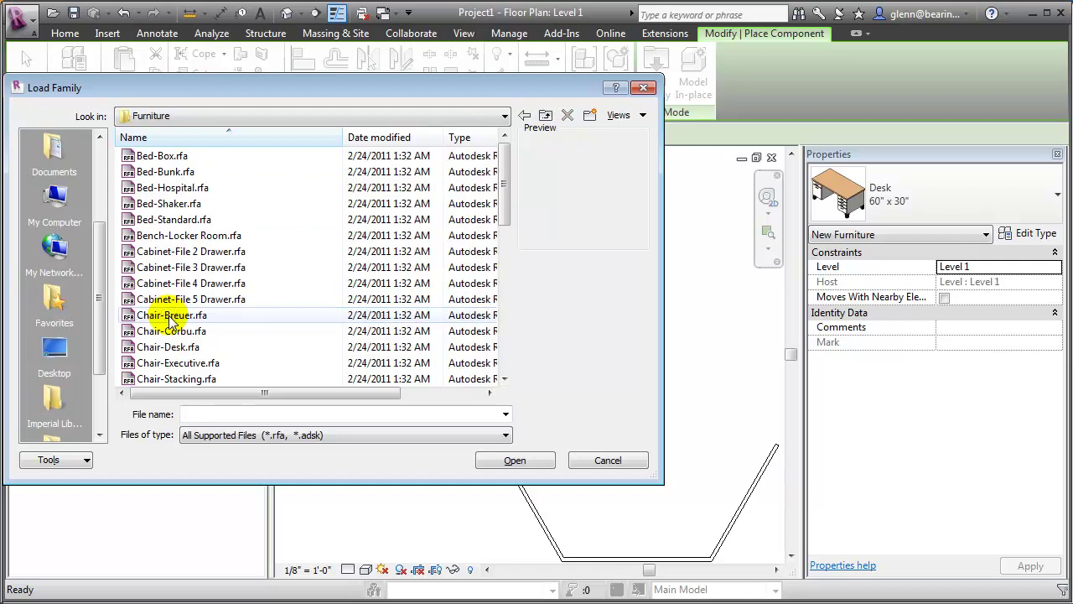
mouse_move(504, 204)
left_mouse_down()
mouse_move(490, 291)
mouse_move(495, 209)
left_mouse_up()
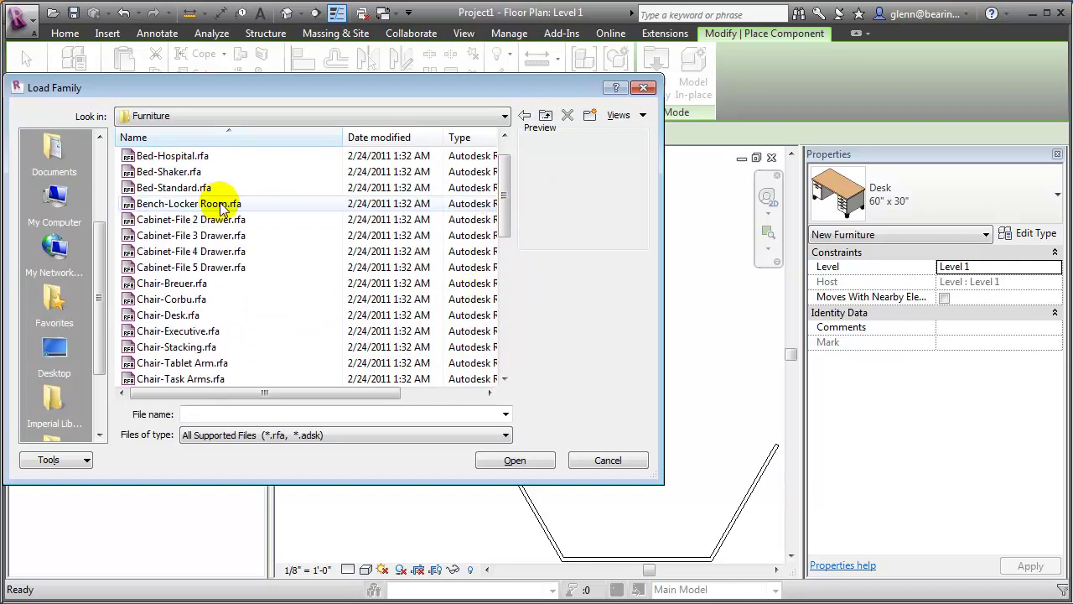
left_click(184, 192)
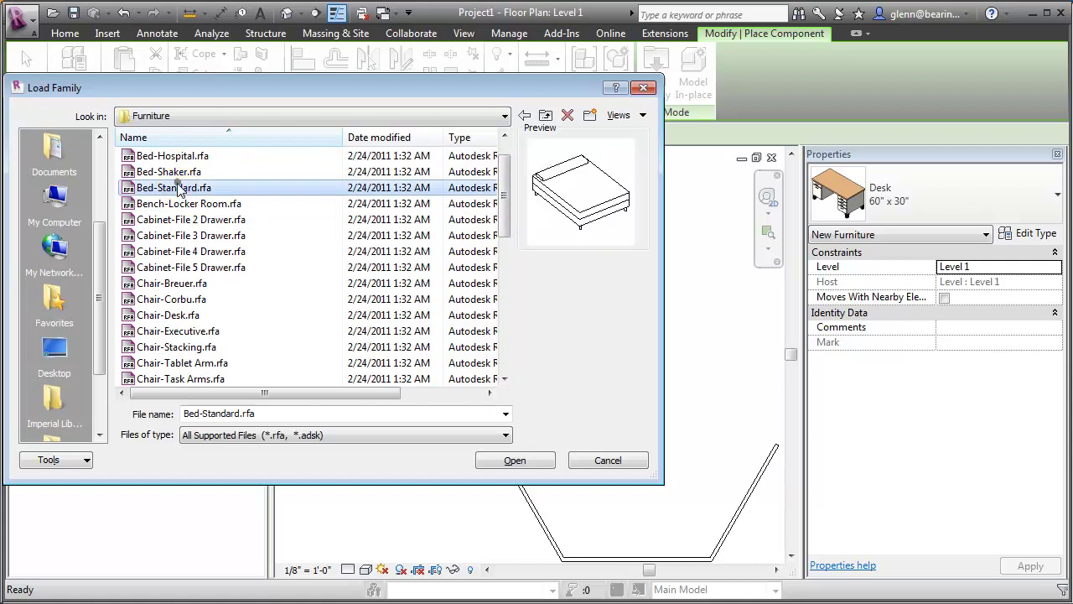
left_click(514, 460)
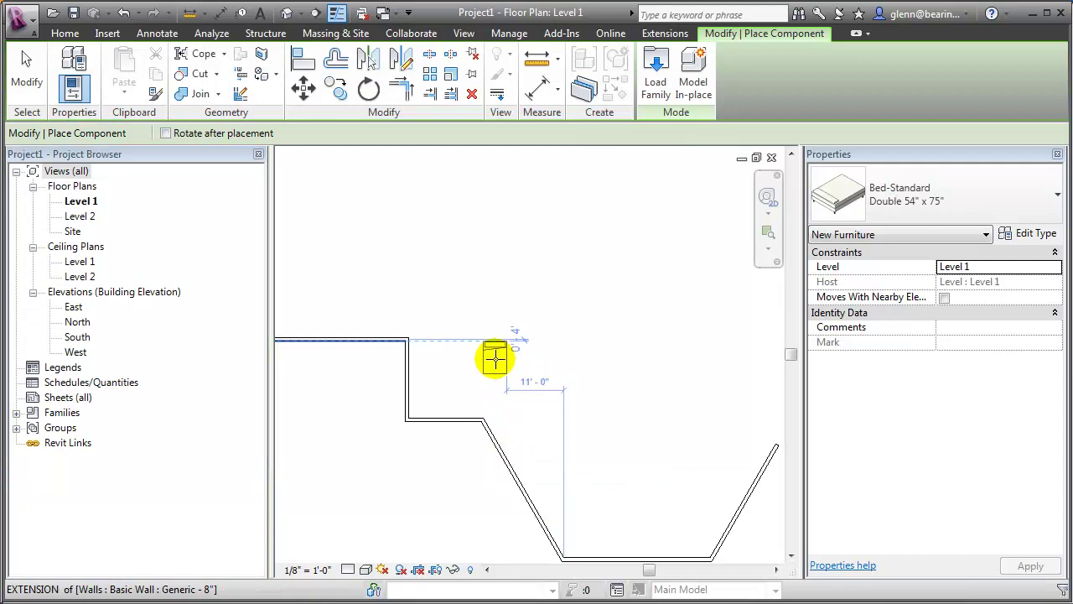
Step: Place one Bed-Standard Double 54" x 75" inside the open bay near the far angled wall
left_click(711, 475)
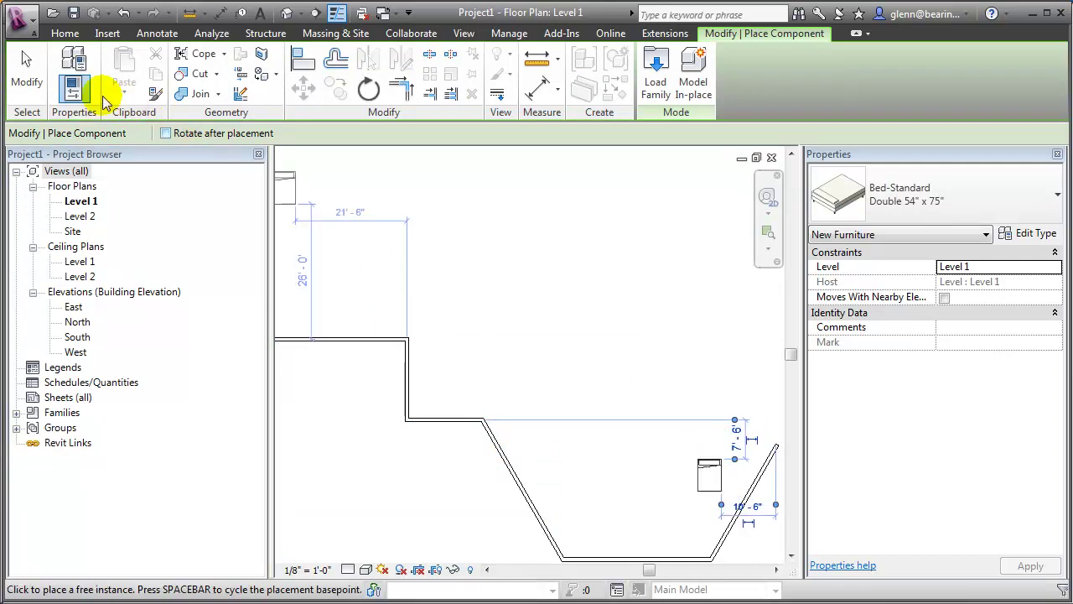
left_click(27, 79)
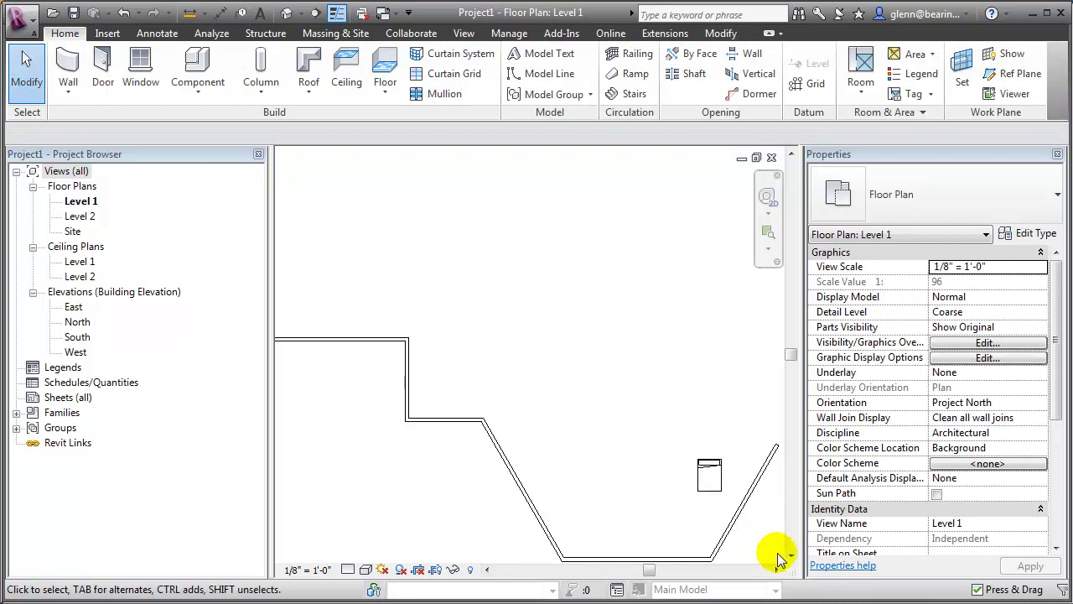
Step: Open the placed bed's family for editing in the Family Editor
scroll(717, 514, "down", 1)
scroll(711, 508, "up", 3)
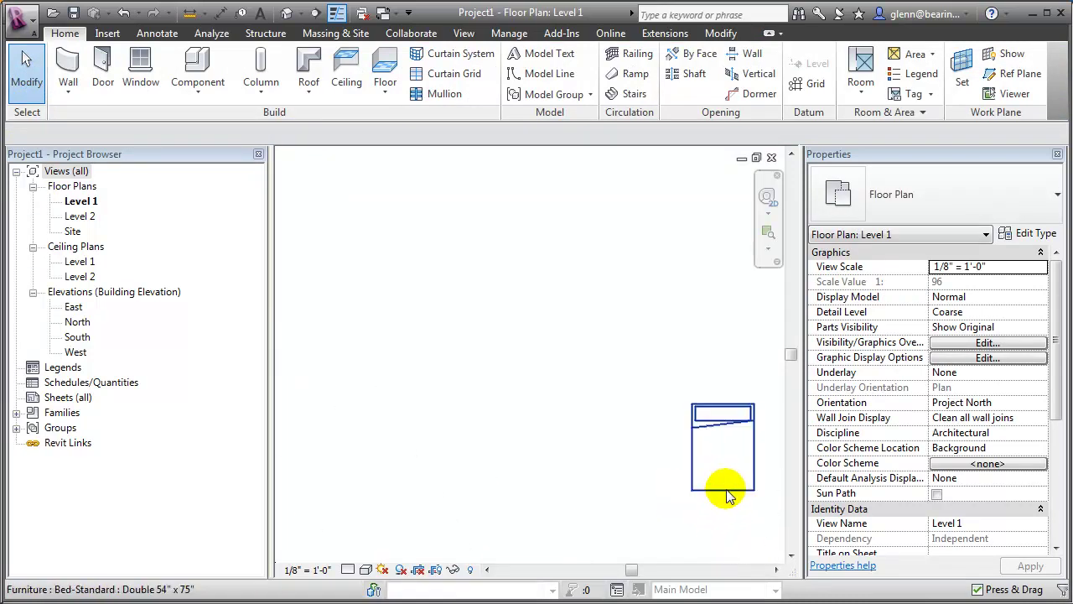
left_click(726, 493)
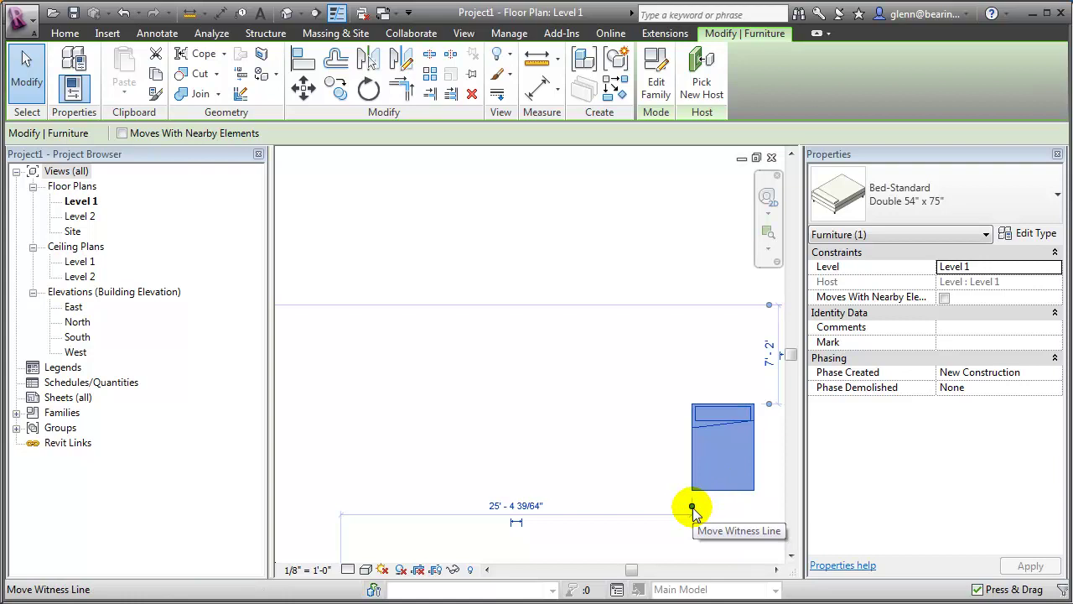
left_click(660, 452)
left_click(695, 459)
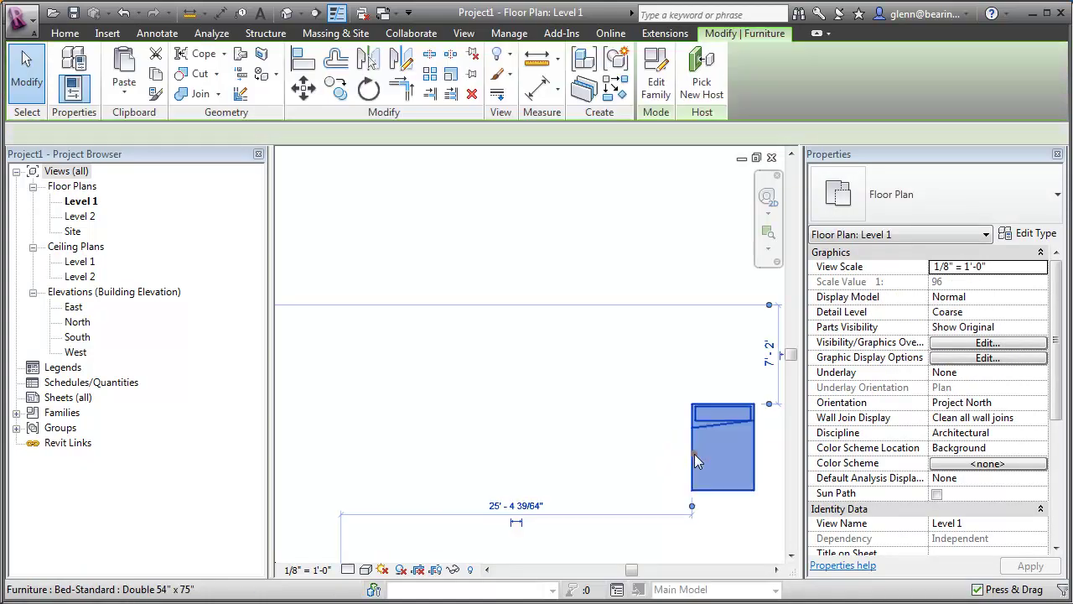
left_click(648, 55)
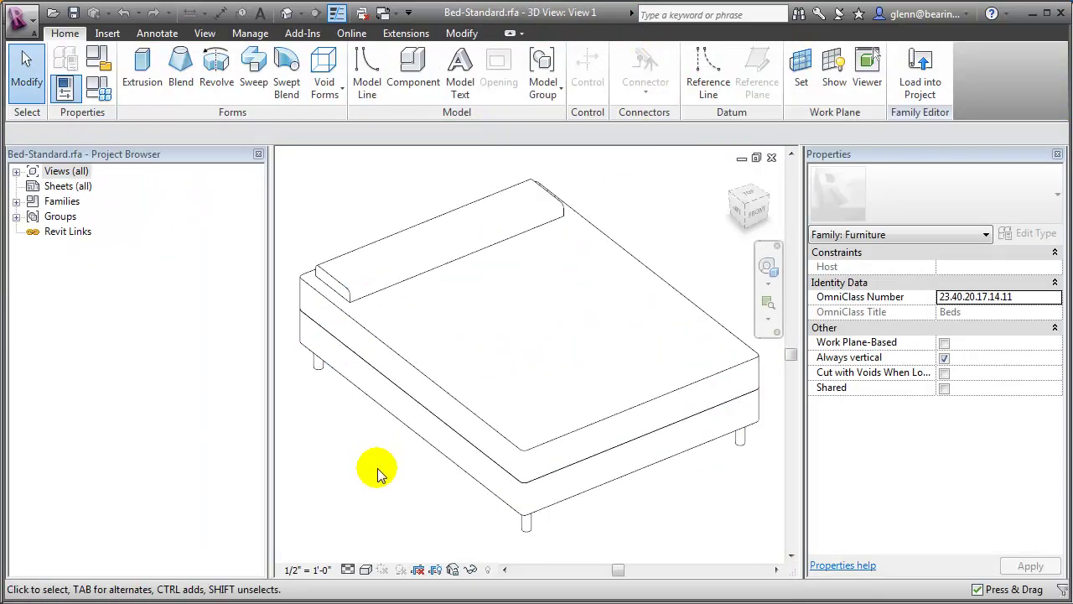
Step: Examine the solid extrusions that make up the bed: the box spring, mattress, pillow and legs
left_click(430, 443)
left_click(430, 443)
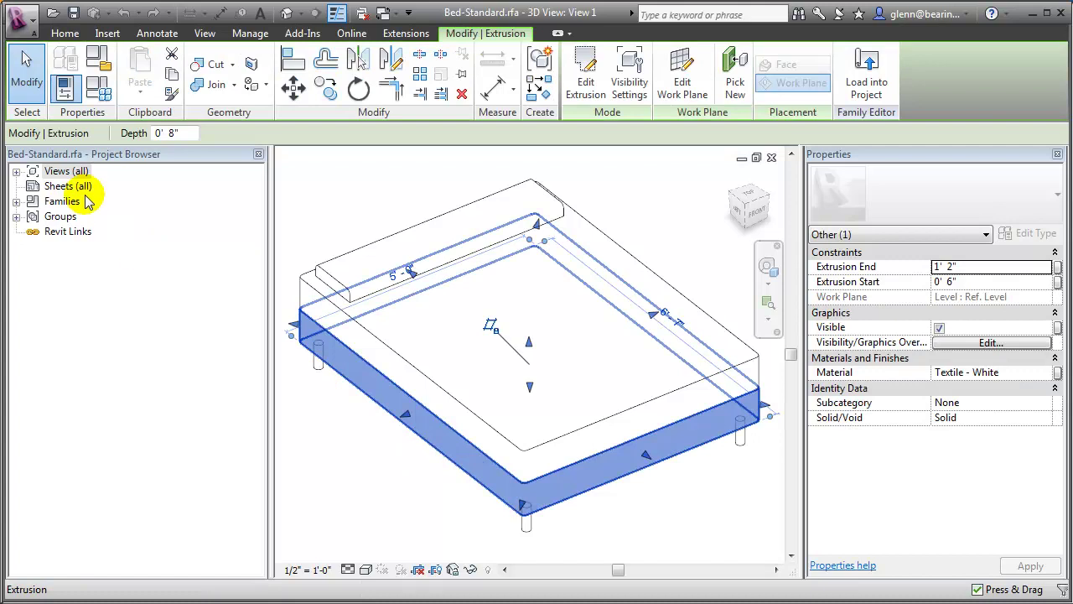
left_click(356, 329)
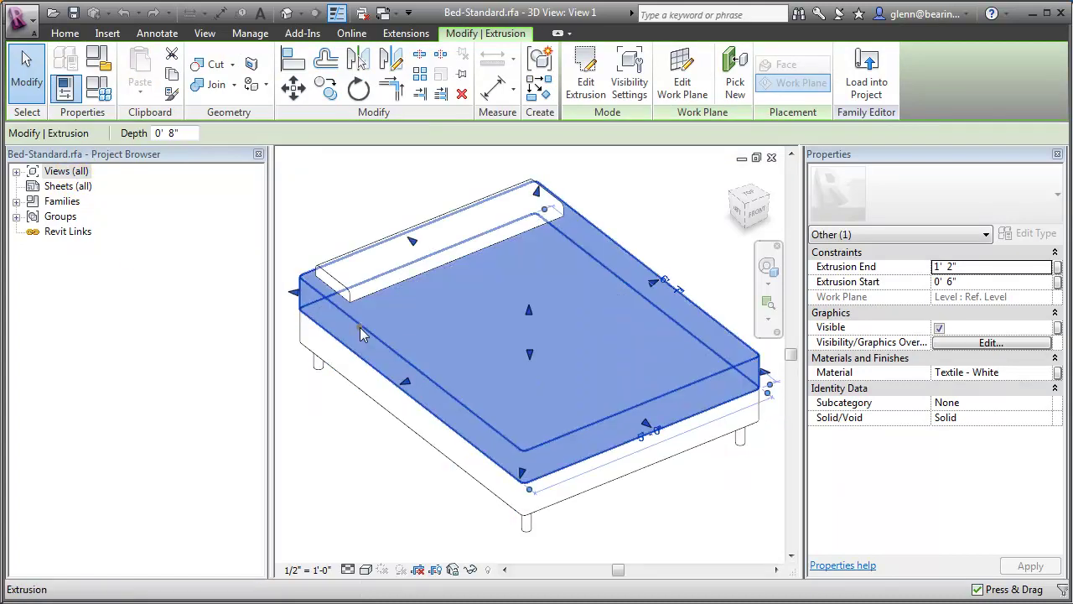
left_click(343, 292)
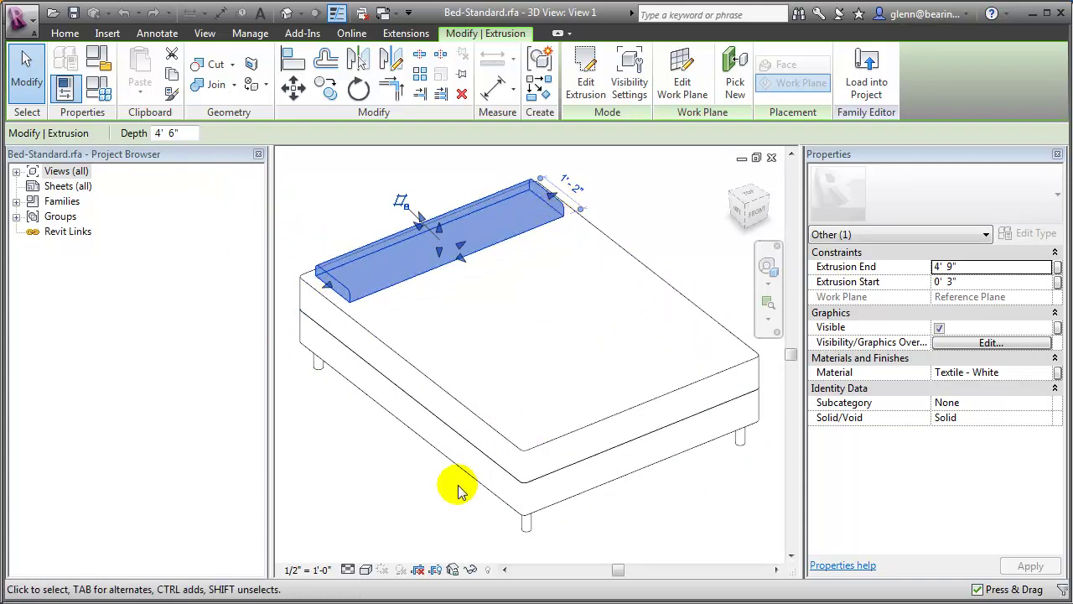
left_click(524, 521)
scroll(543, 547, "up", 3)
scroll(541, 549, "down", 2)
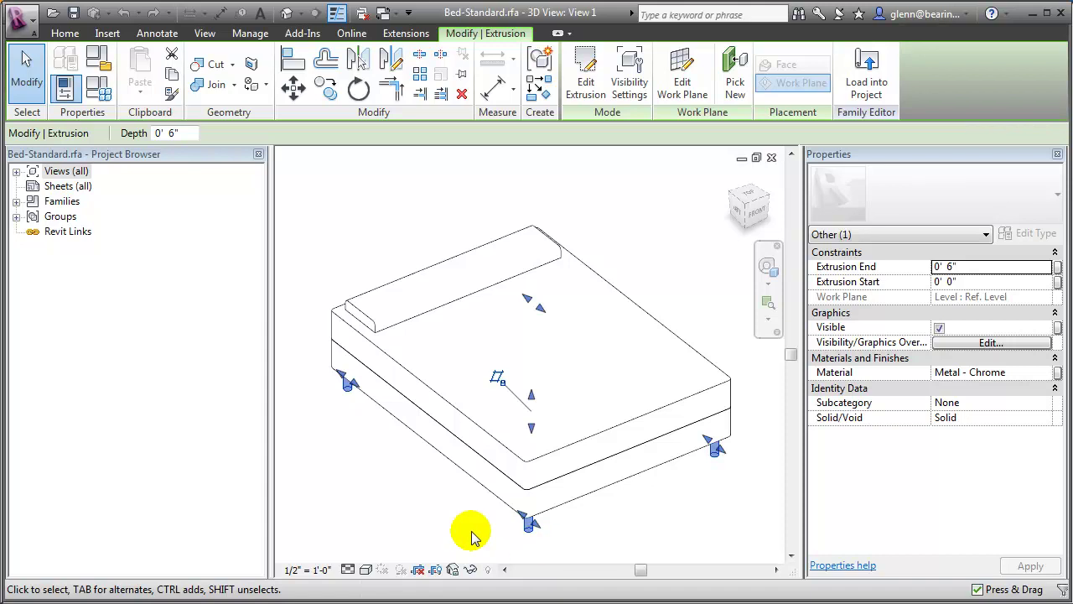
left_click(366, 507)
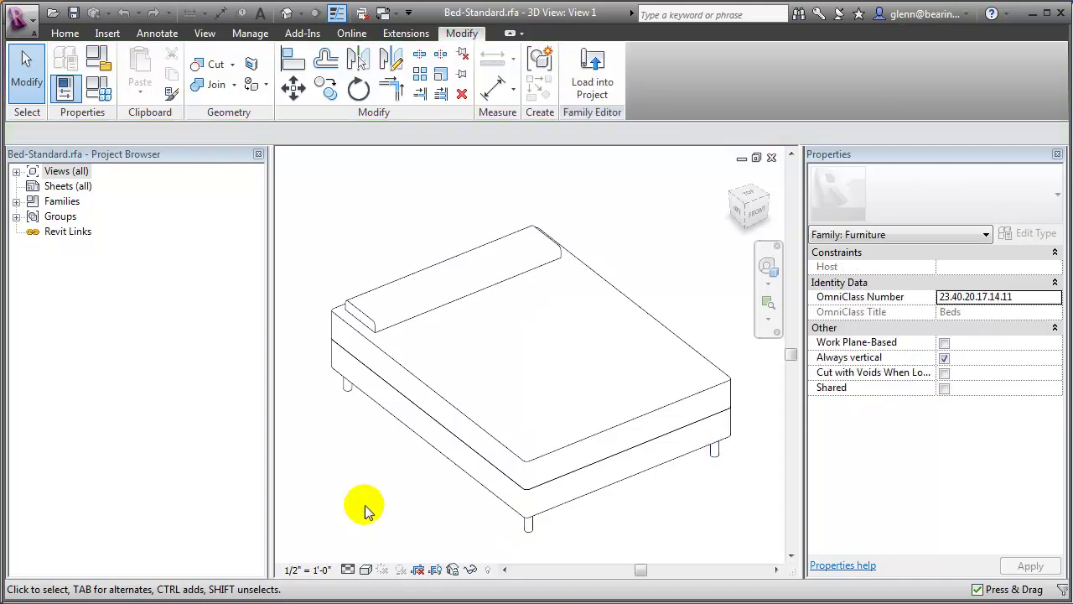
Step: Delete the pillow extrusion from the bed
left_click(403, 377)
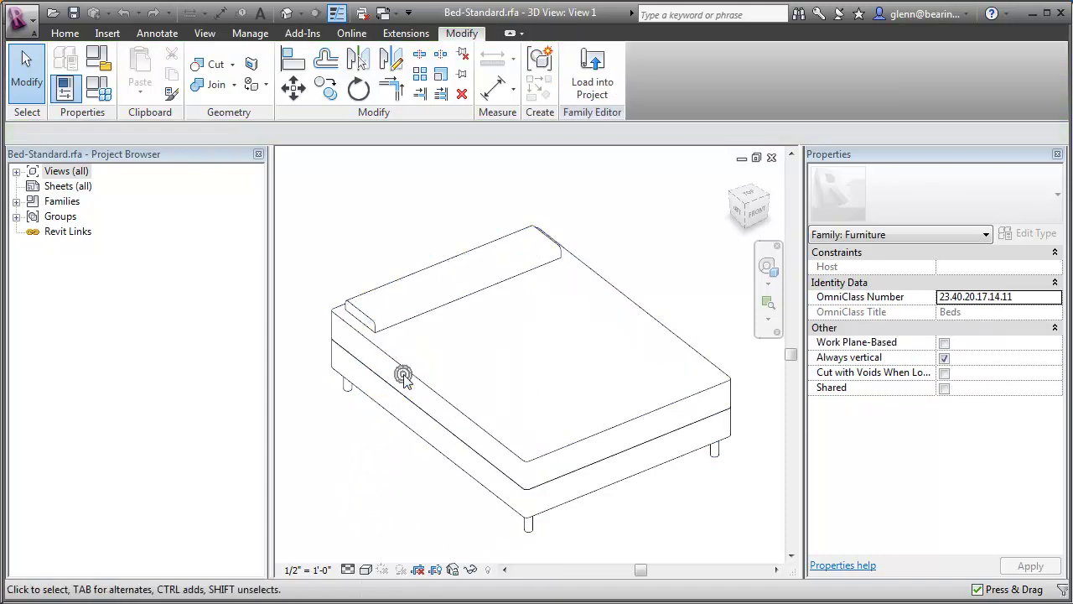
left_click(388, 329)
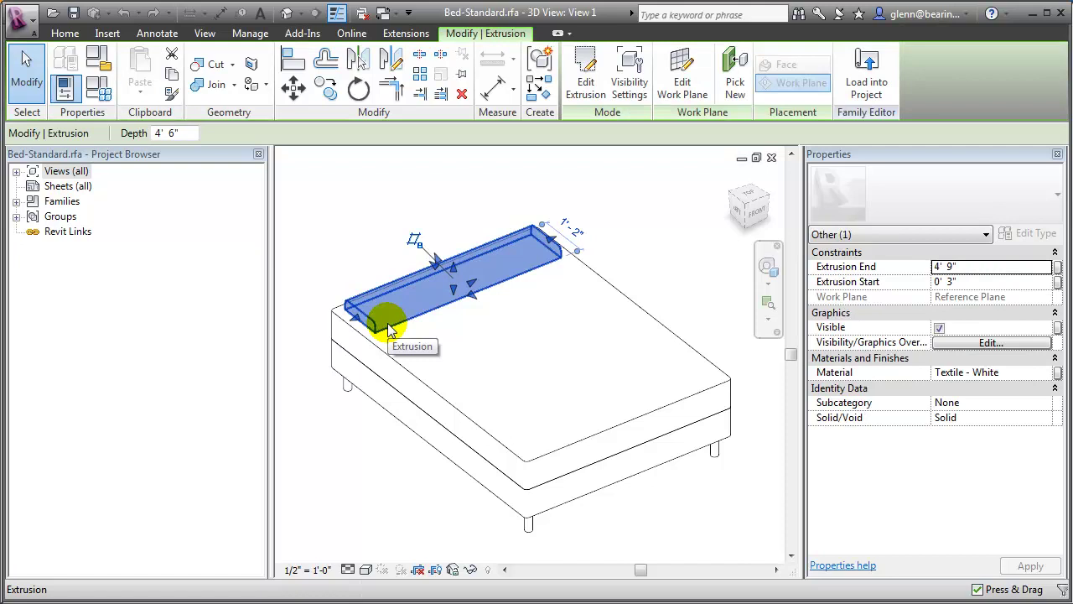
key("Delete")
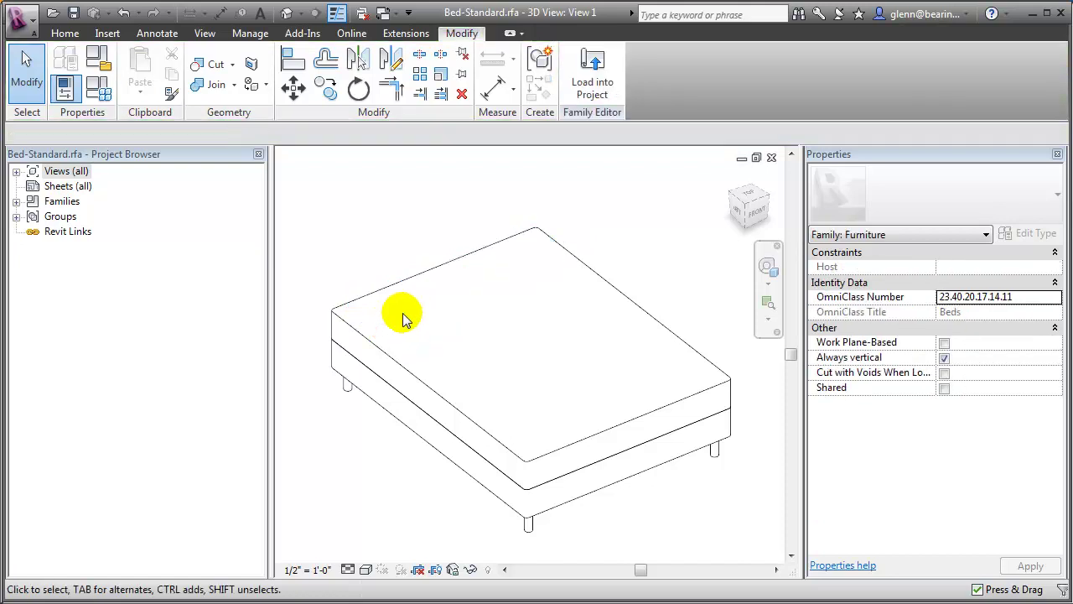
Step: Try to pull the mattress extrusion's long side inward with its shape handle, removing the violated constraints
left_click(393, 282)
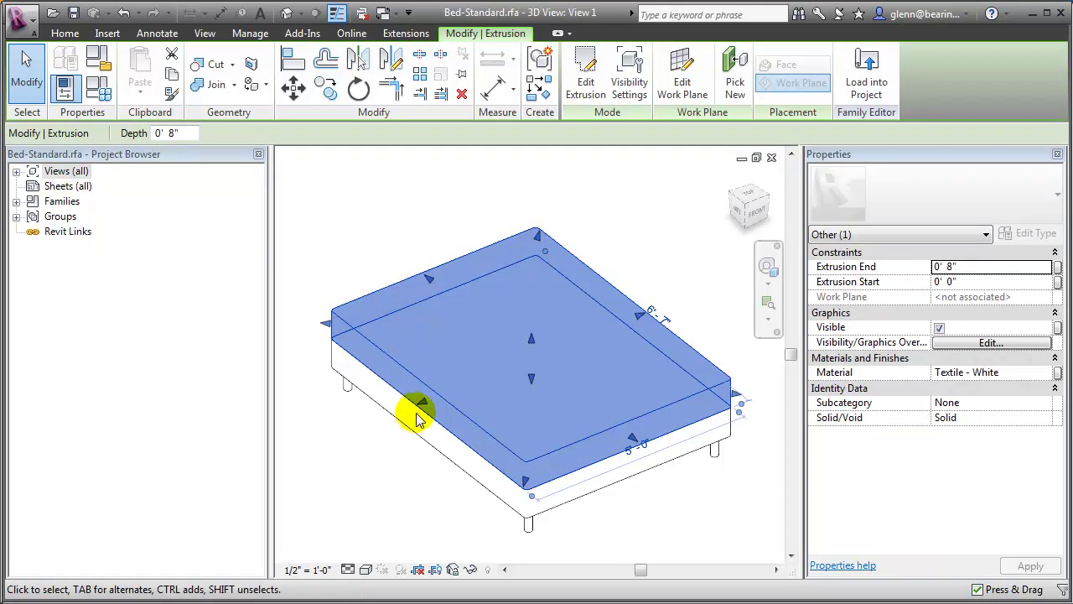
left_click_drag(417, 407, 479, 378)
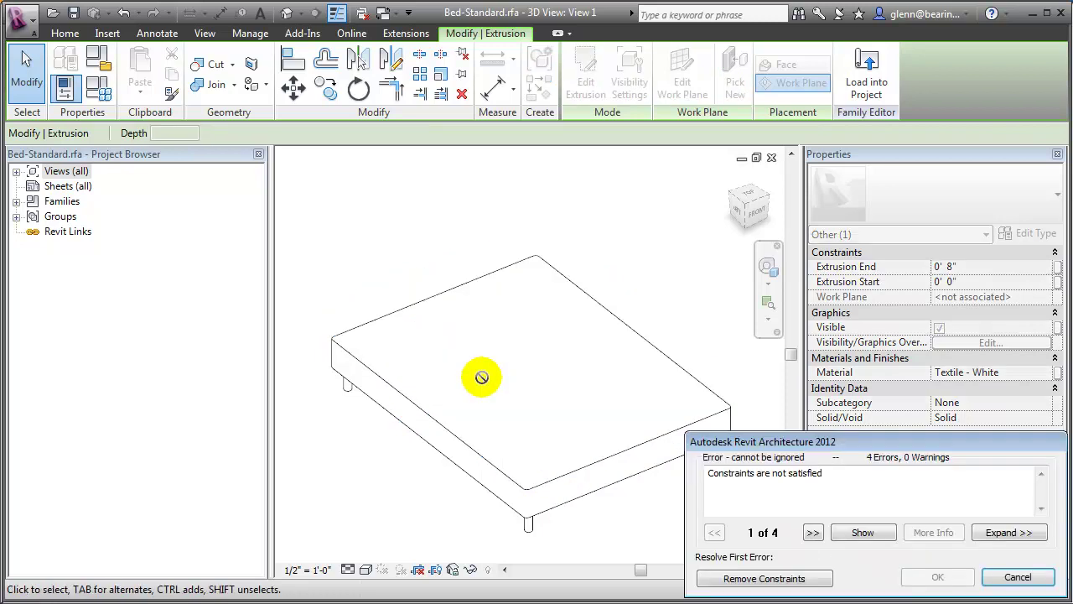
left_click(764, 579)
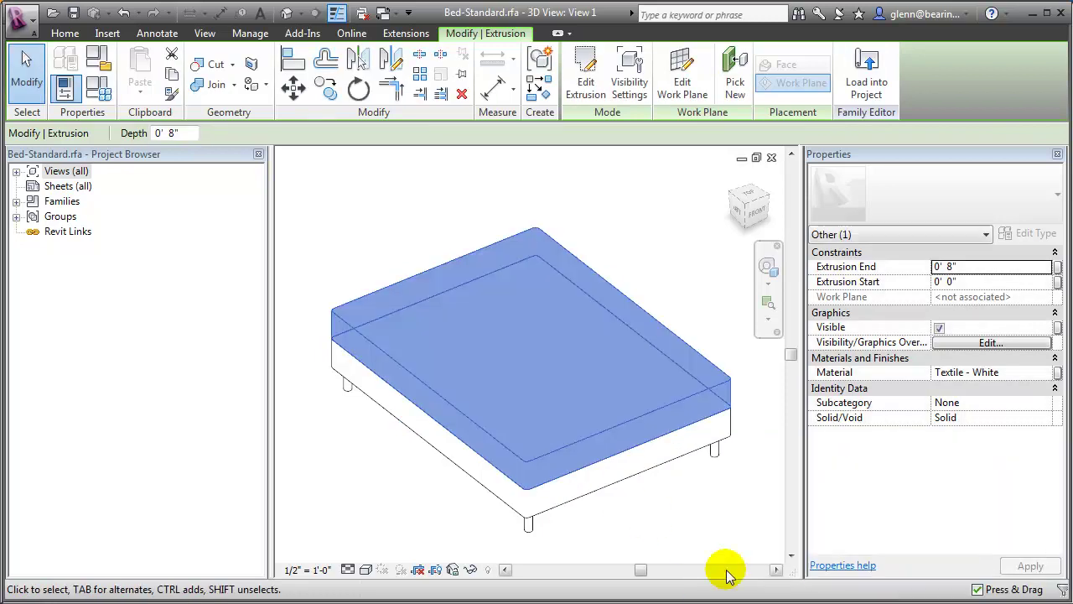
key("Escape")
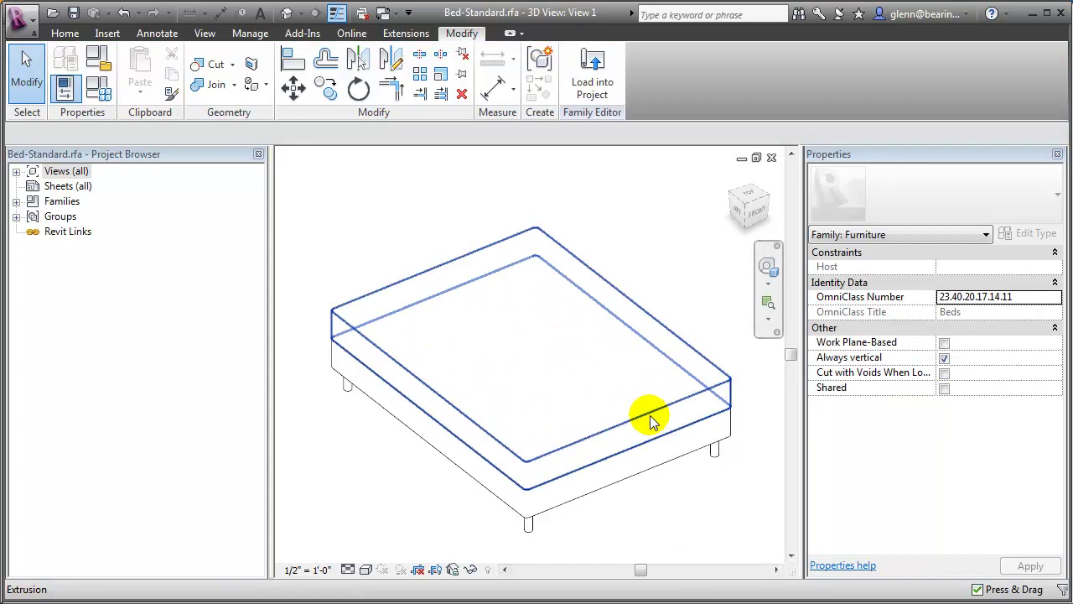
Step: Edit the mattress extrusion's sketch, moving the head-end line to about 4'-10" from the foot edge and removing the violated constraint
left_click(654, 421)
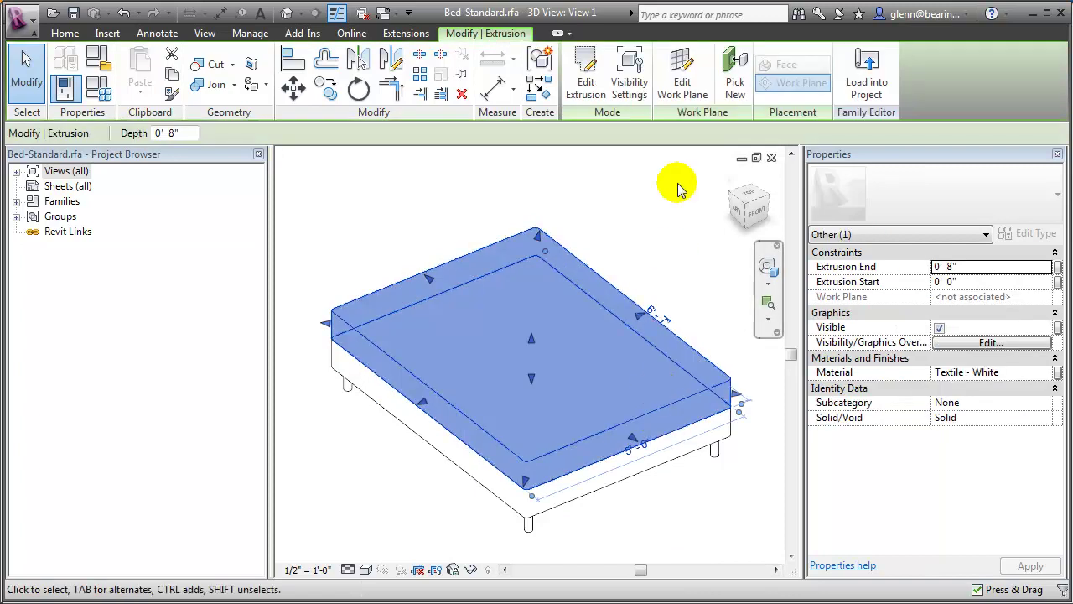
left_click(589, 71)
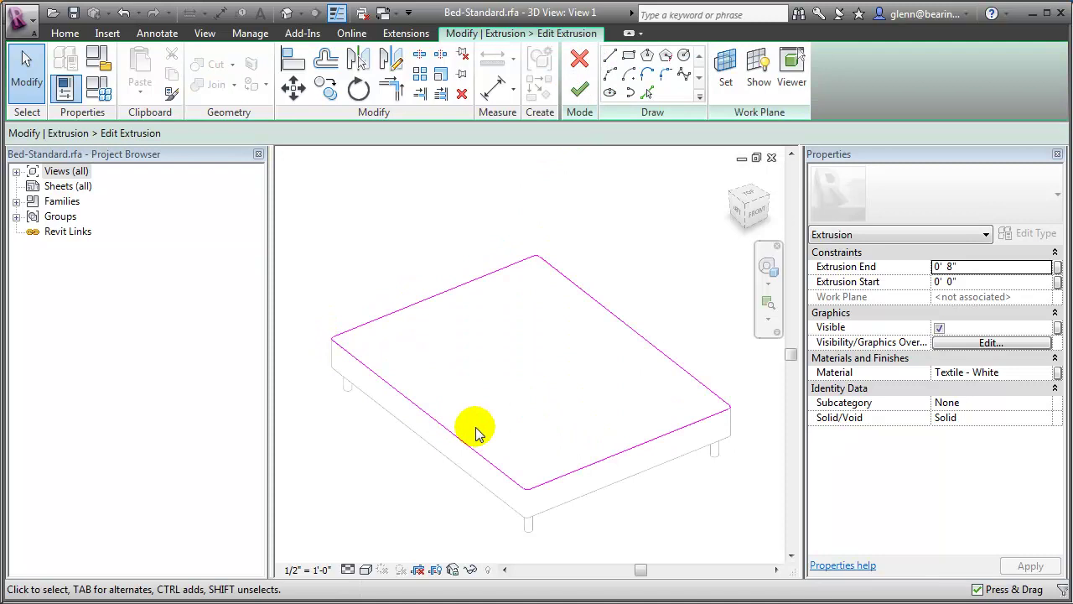
left_click(422, 301)
left_click_drag(422, 302, 455, 342)
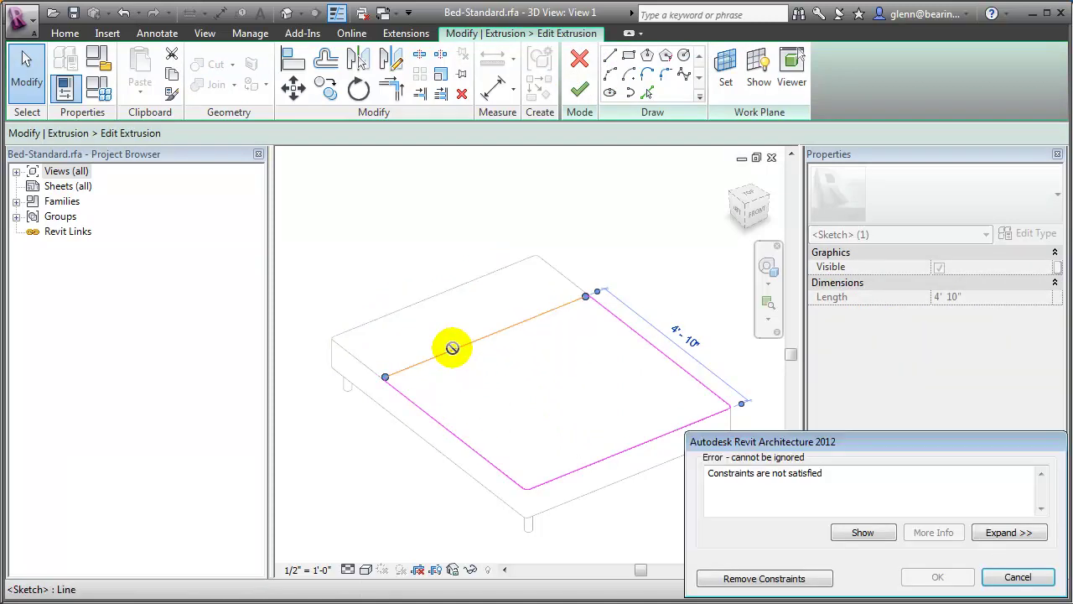
left_click(759, 578)
left_click(579, 89)
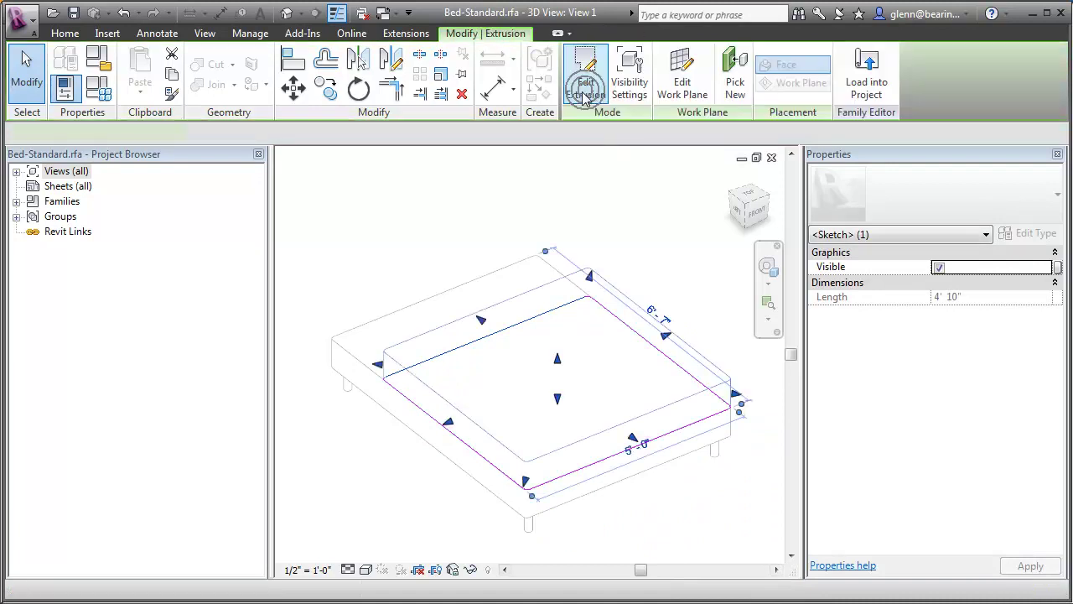
left_click(429, 209)
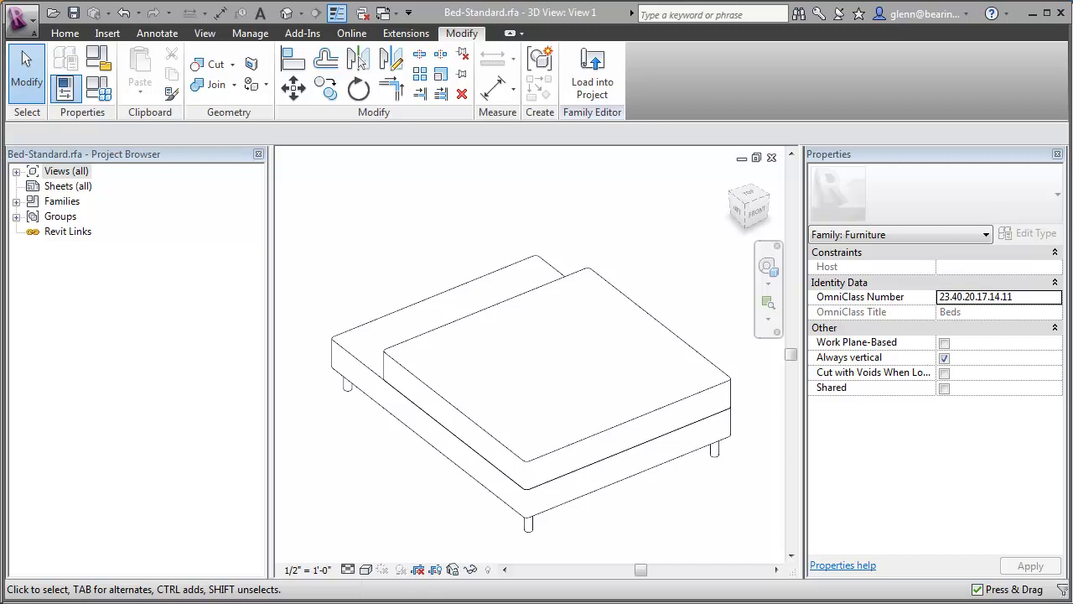
Step: Close the hidden windows and switch to the Level 1 floor plan of Project1
left_click(398, 18)
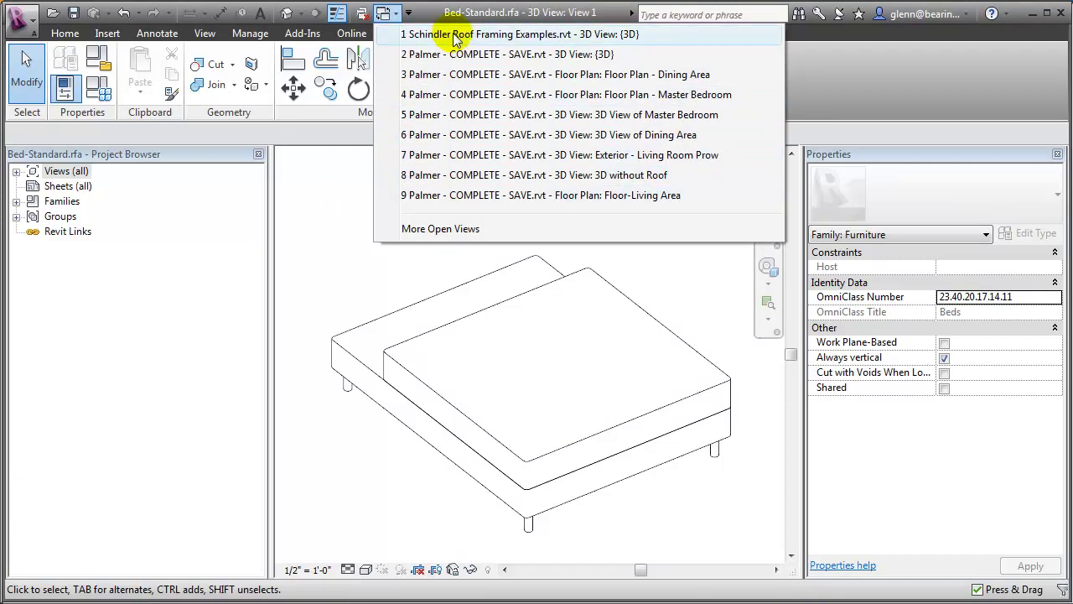
left_click(385, 17)
left_click(385, 14)
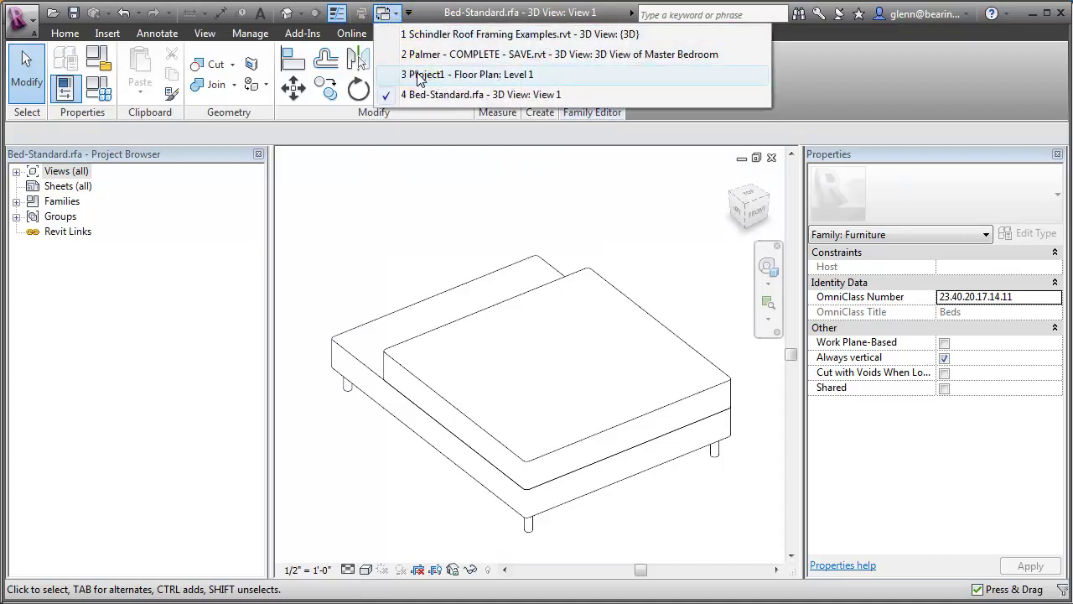
left_click(419, 75)
Step: Rotate the bed clockwise about its center so its head end faces the angled wall beside it and lies parallel to it
scroll(514, 387, "down", 3)
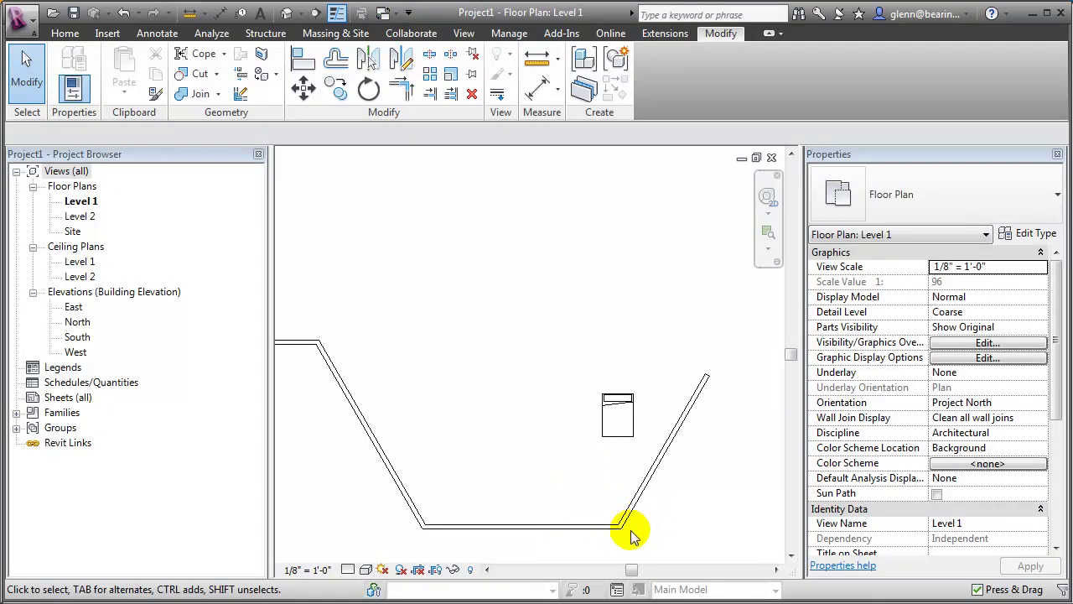
scroll(624, 526, "down", 2)
scroll(624, 527, "up", 4)
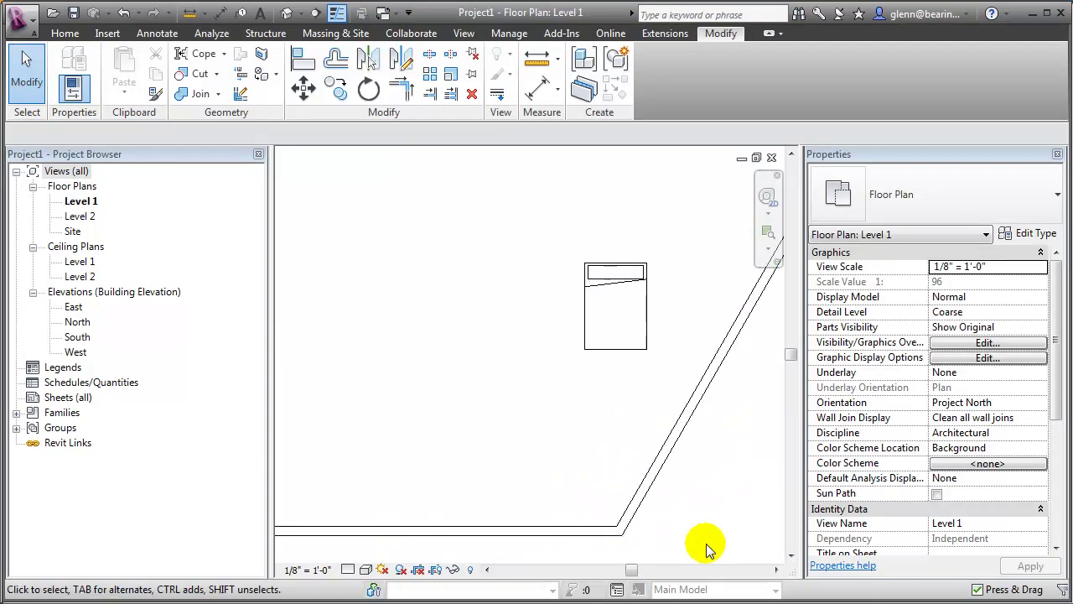
left_click(790, 555)
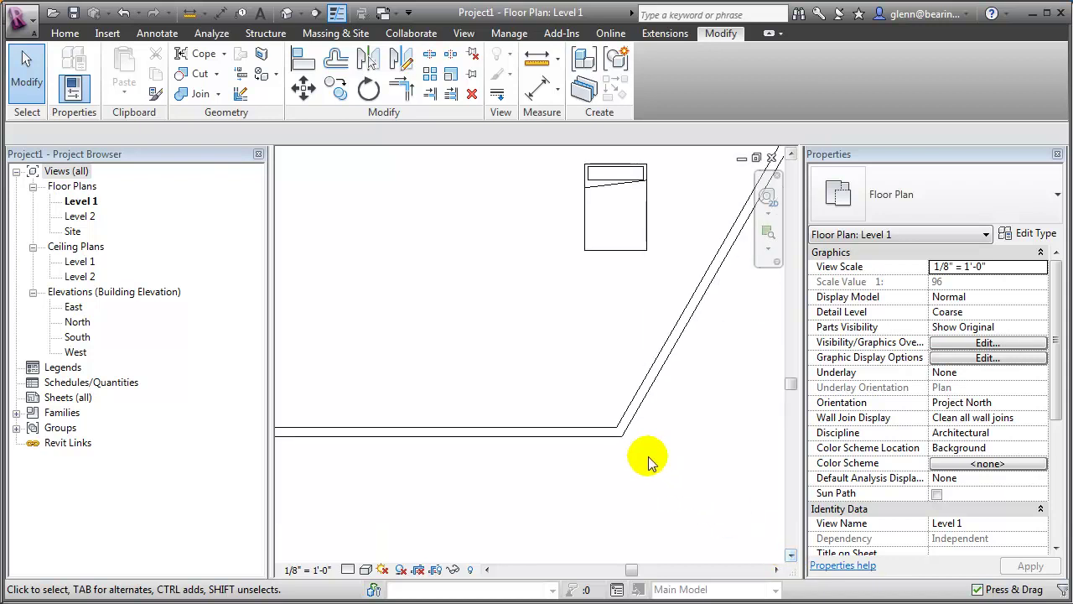
left_click(583, 223)
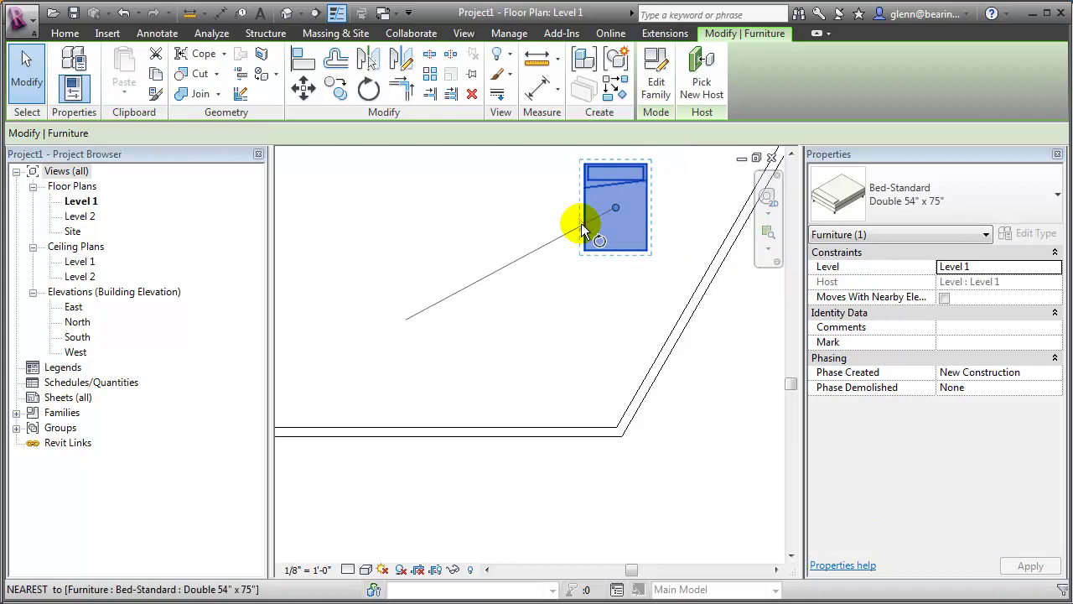
key("r")
key("o")
left_click(616, 281)
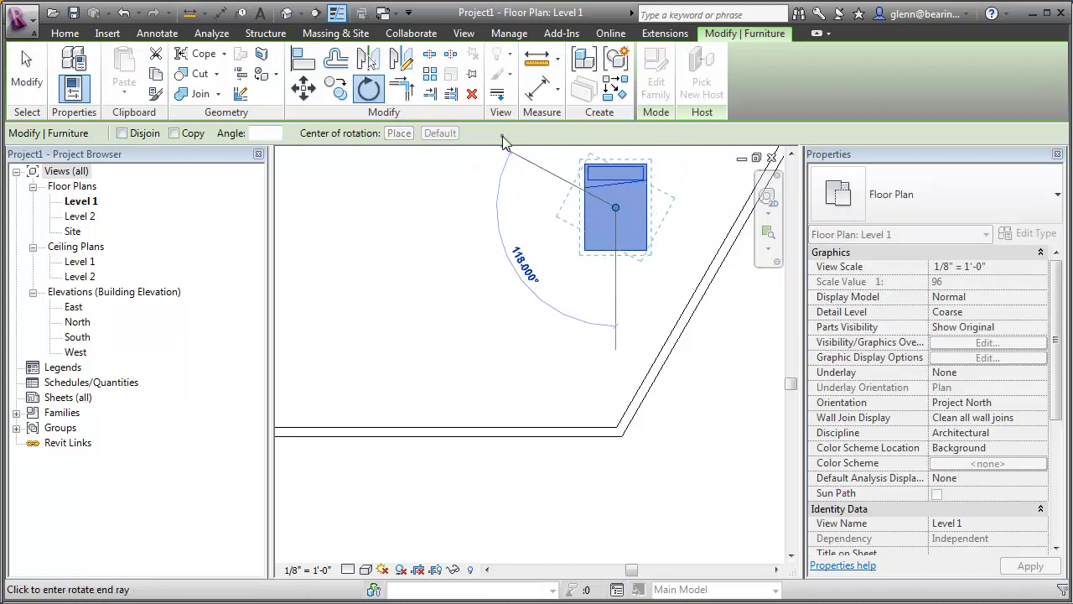
left_click(550, 176)
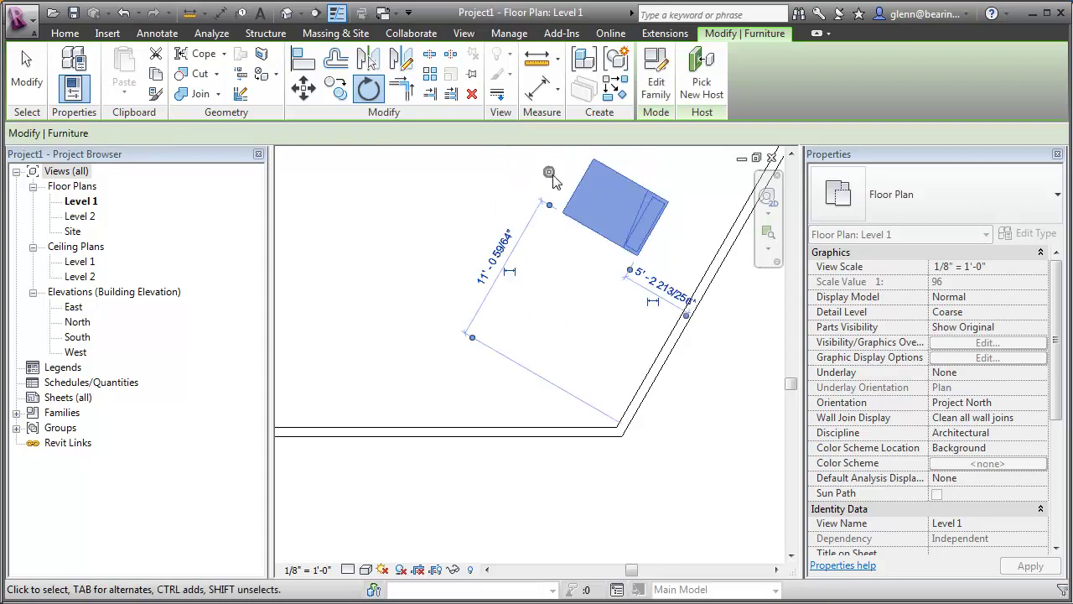
Step: Move the rotated bed toward the angled wall, leaving about 1'-0" to the wall and 11'-6" to the bay corner
left_click(606, 199)
left_click_drag(608, 200, 656, 229)
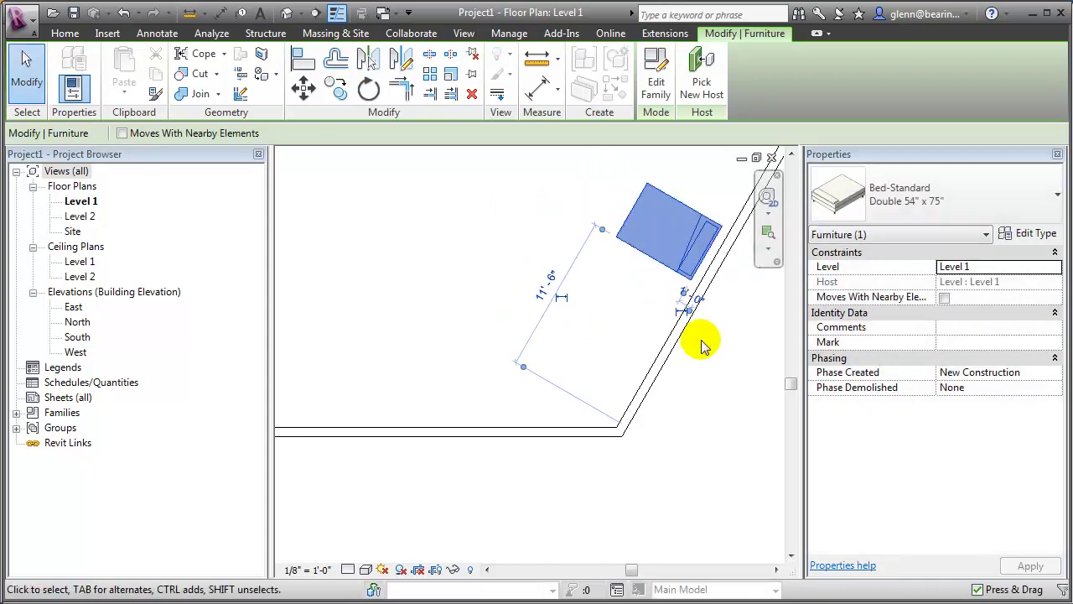
left_click(726, 399)
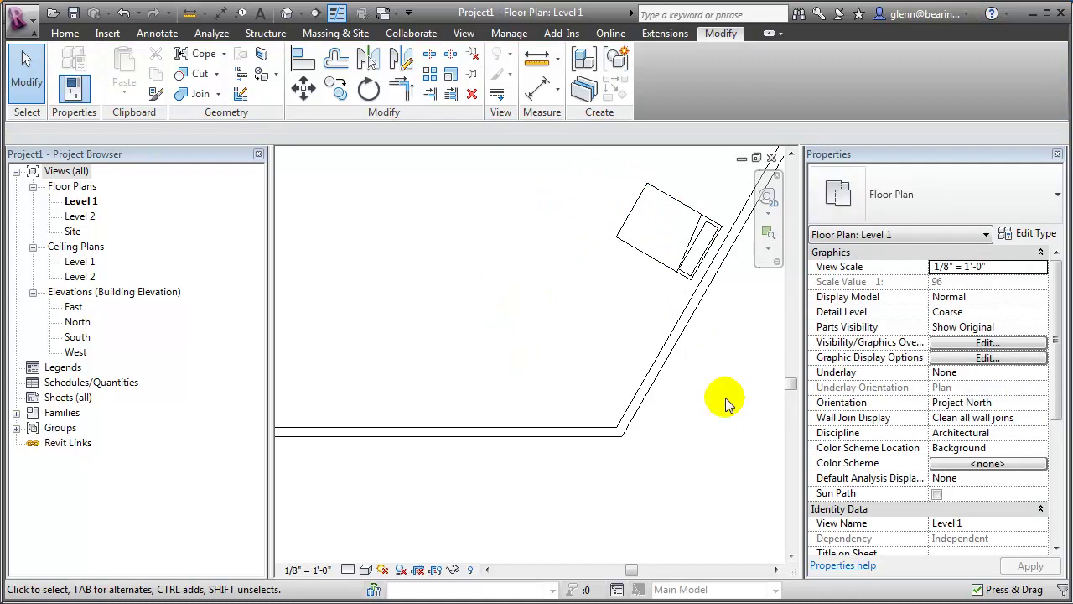
Step: Start an in-place Casework model named Countertop and reveal it under the Casework families of the project
left_click(64, 33)
left_click(209, 96)
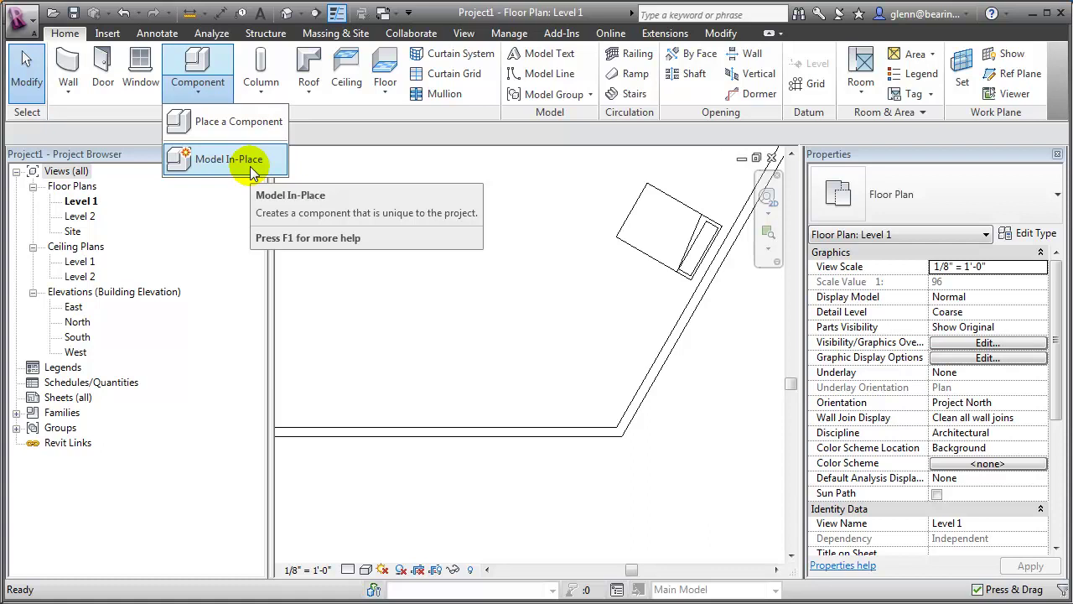
left_click(179, 158)
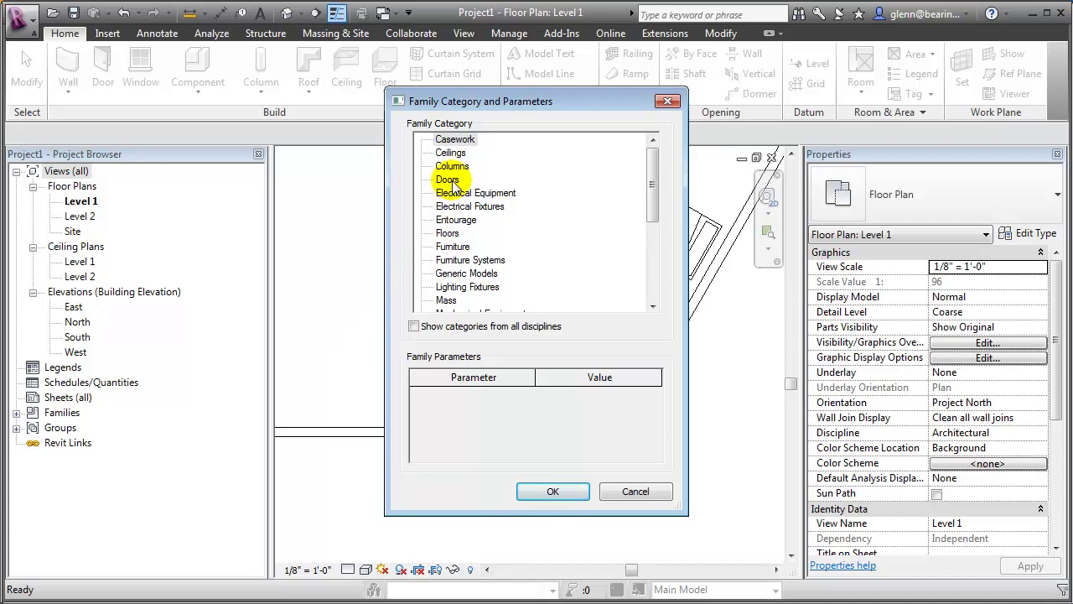
left_click(451, 141)
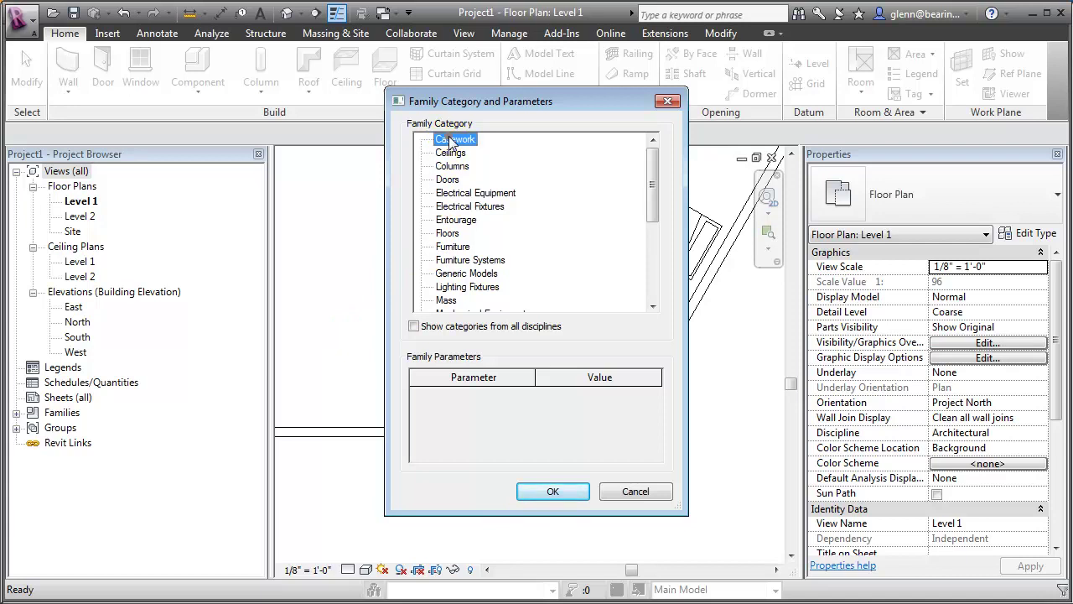
left_click(536, 492)
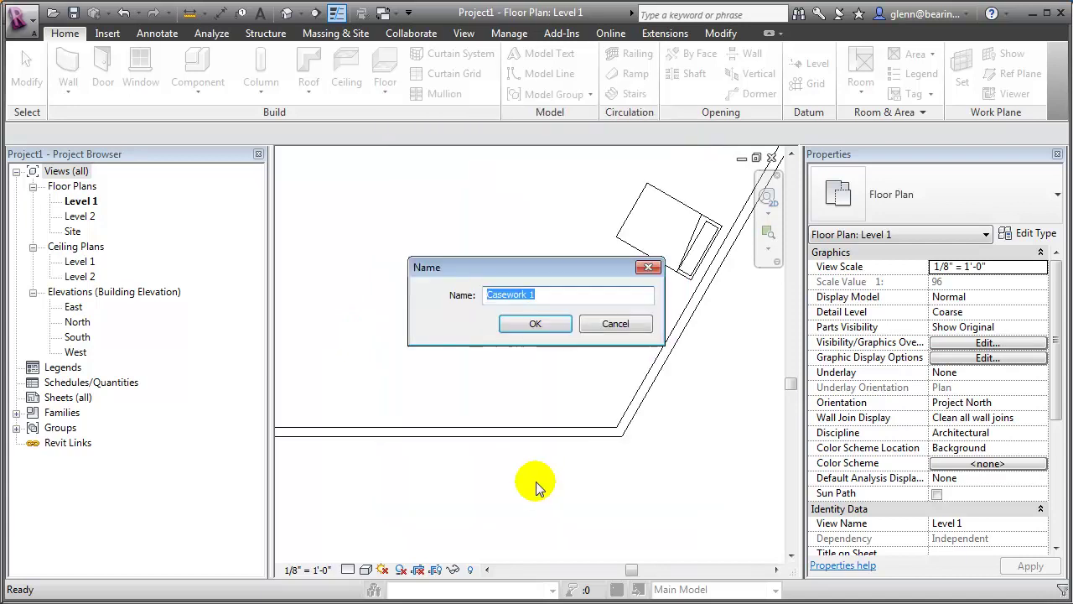
type("Countertop")
key("Return")
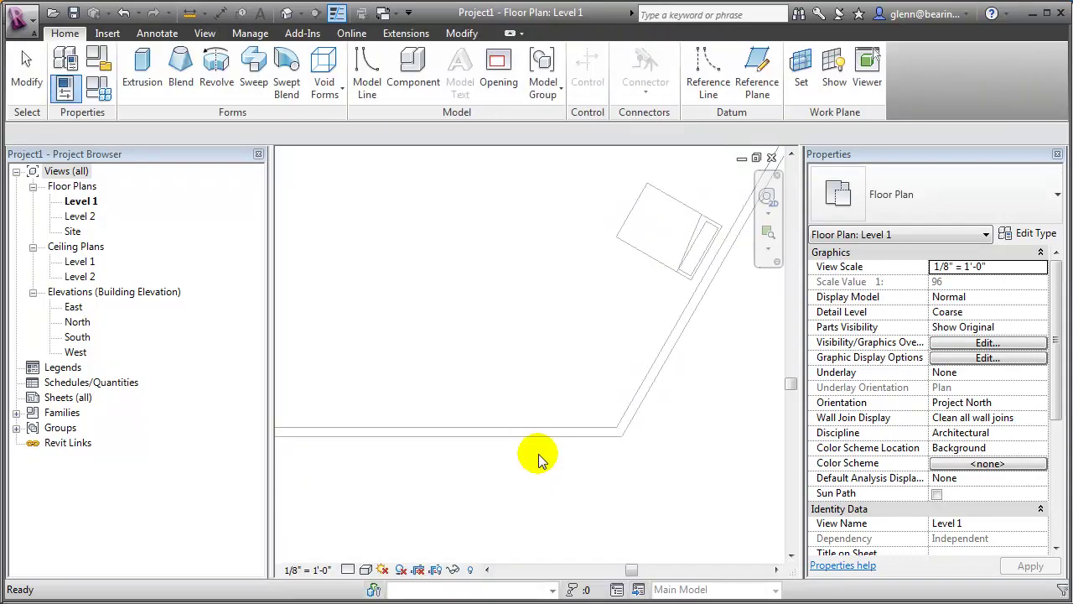
left_click(16, 412)
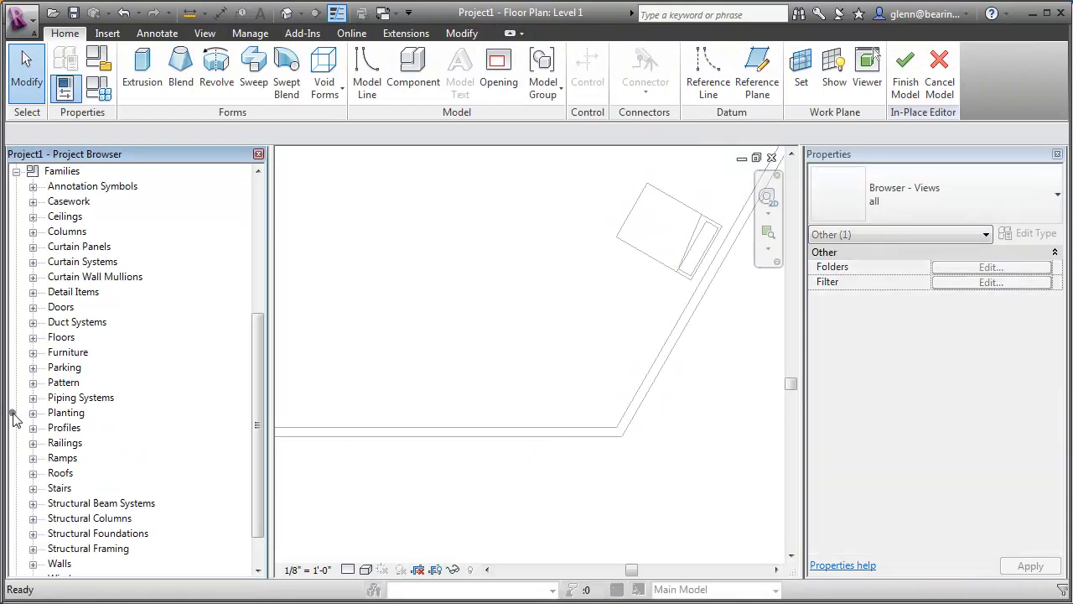
left_click(33, 202)
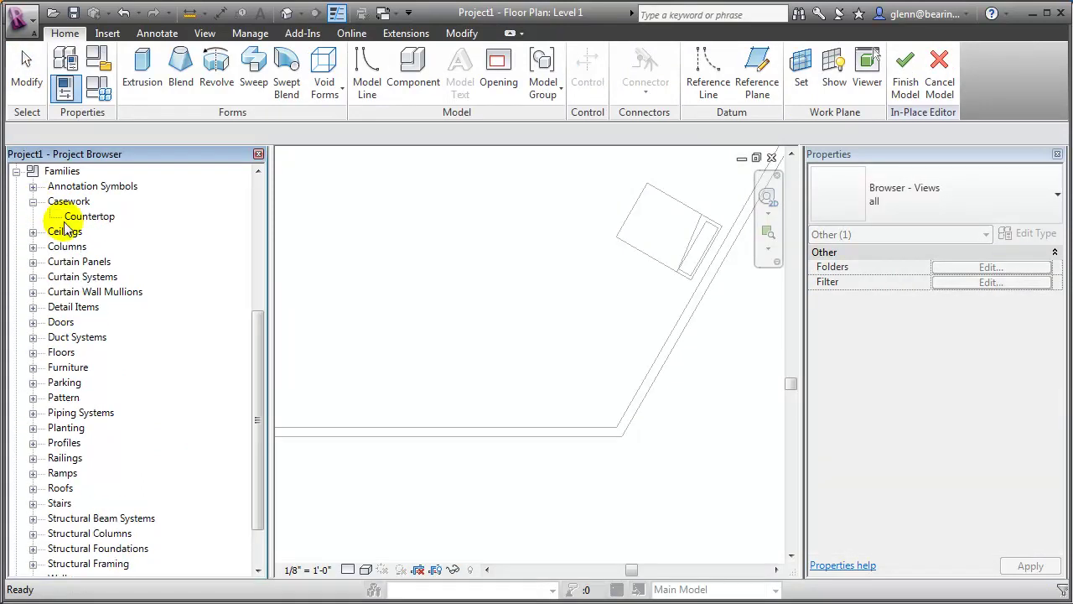
left_click(429, 491)
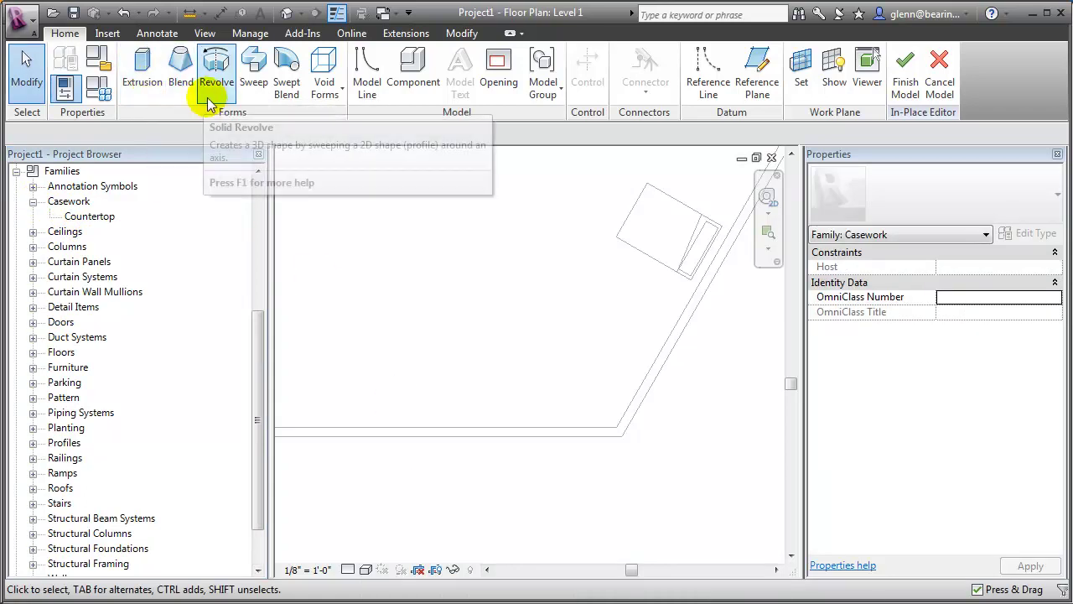
Step: Start a solid extrusion and pick the inside faces of the angled and horizontal walls as the countertop's back edges
left_click(144, 92)
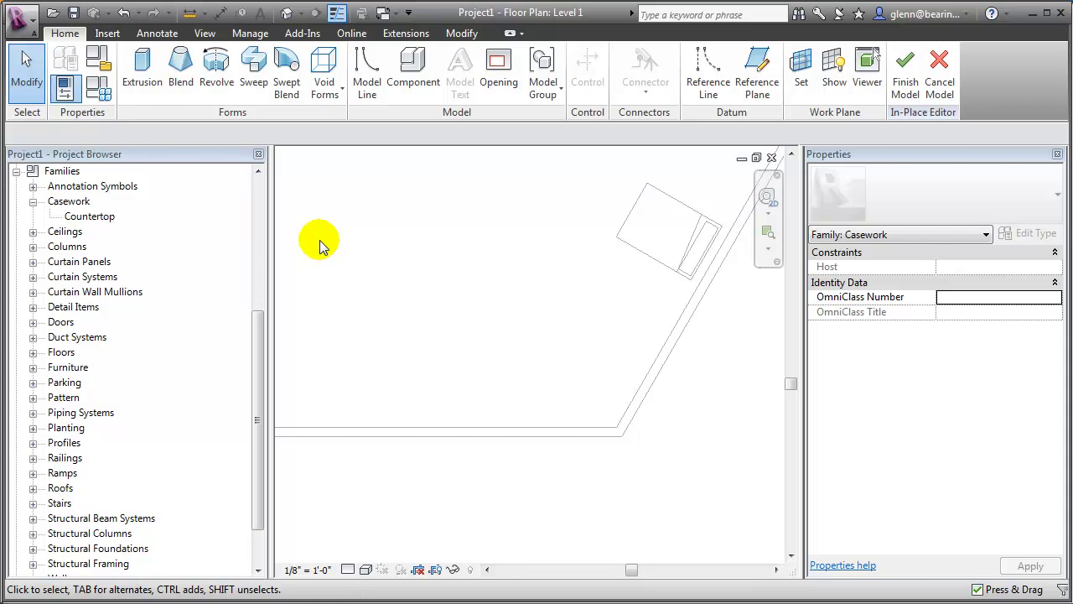
left_click(141, 71)
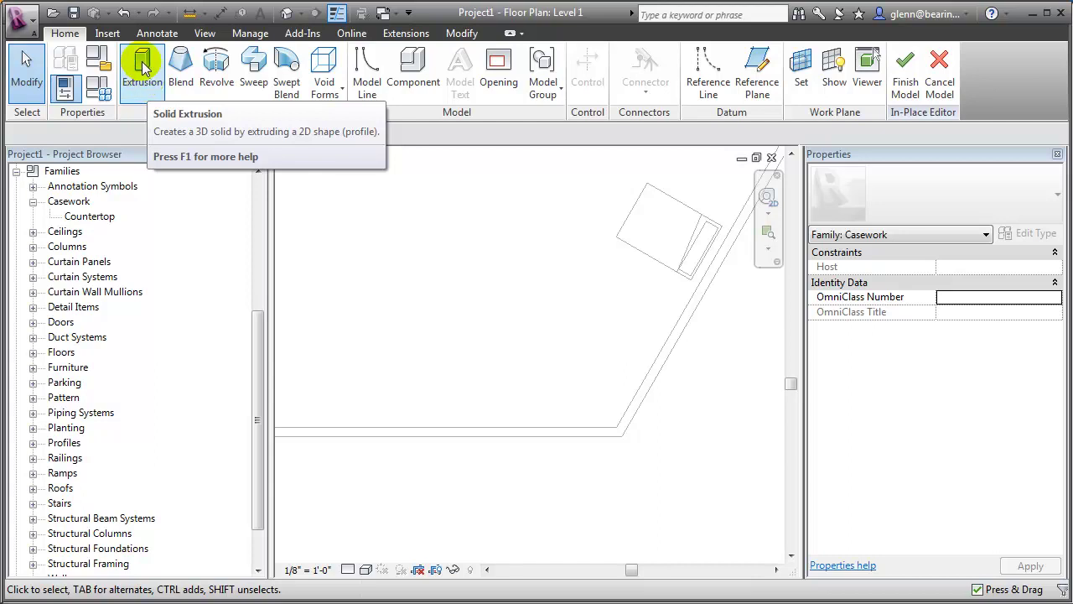
left_click(142, 67)
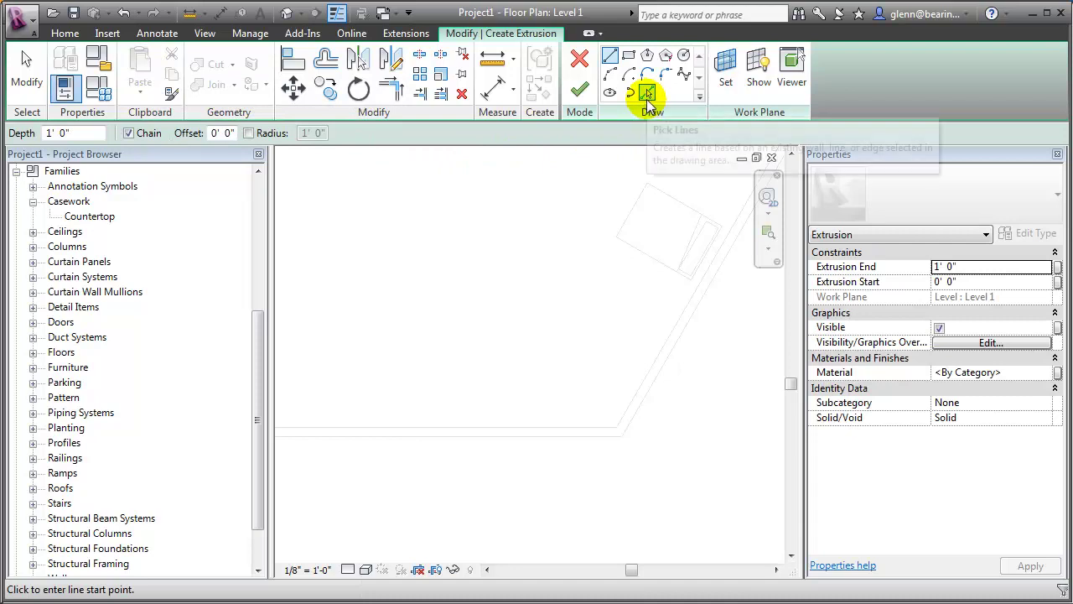
left_click(648, 94)
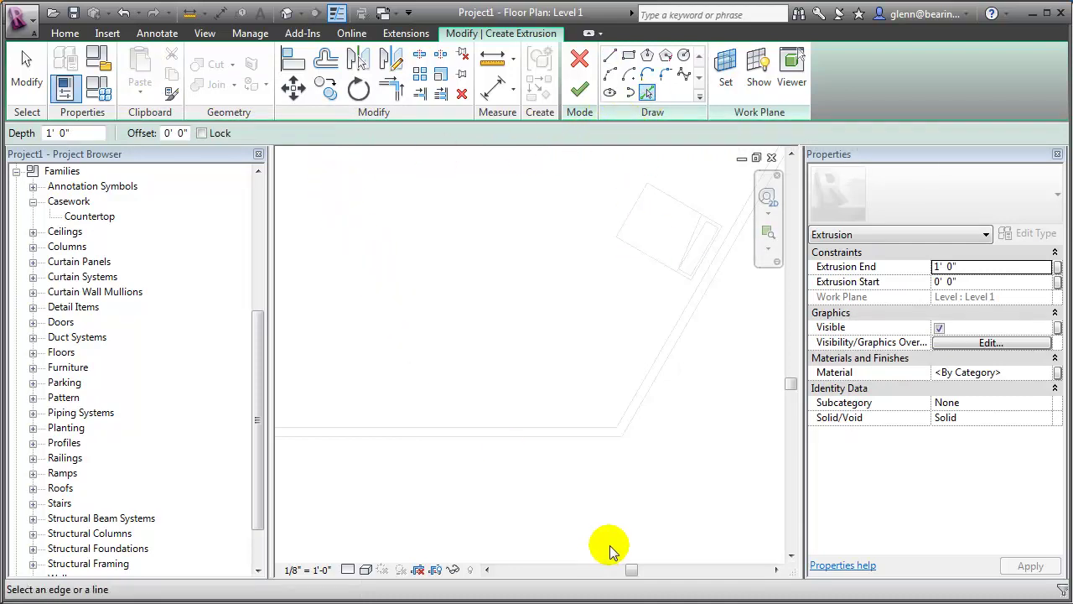
left_click(631, 410)
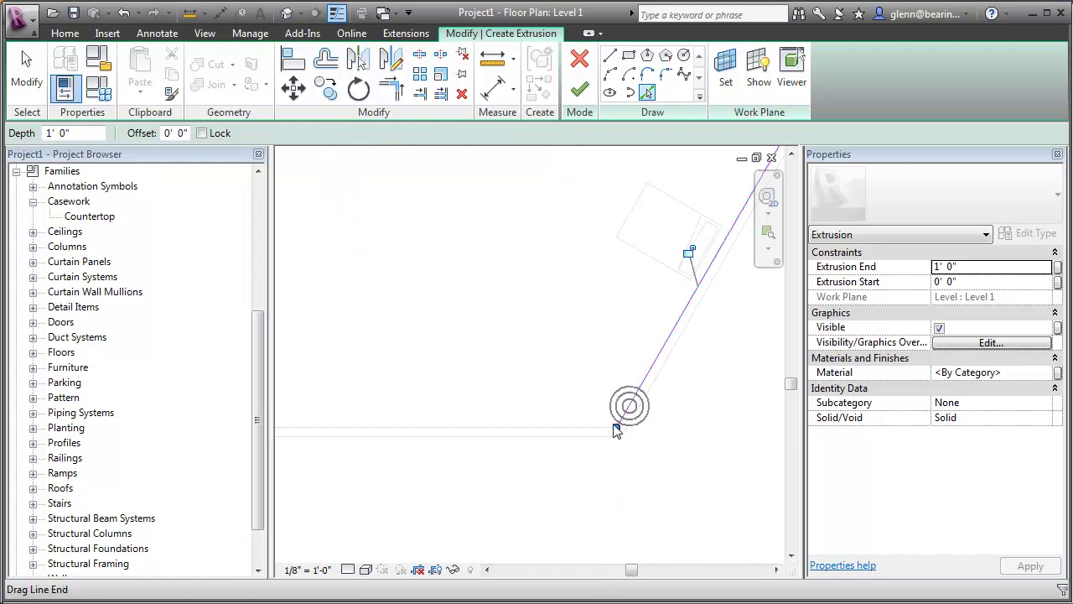
left_click(596, 429)
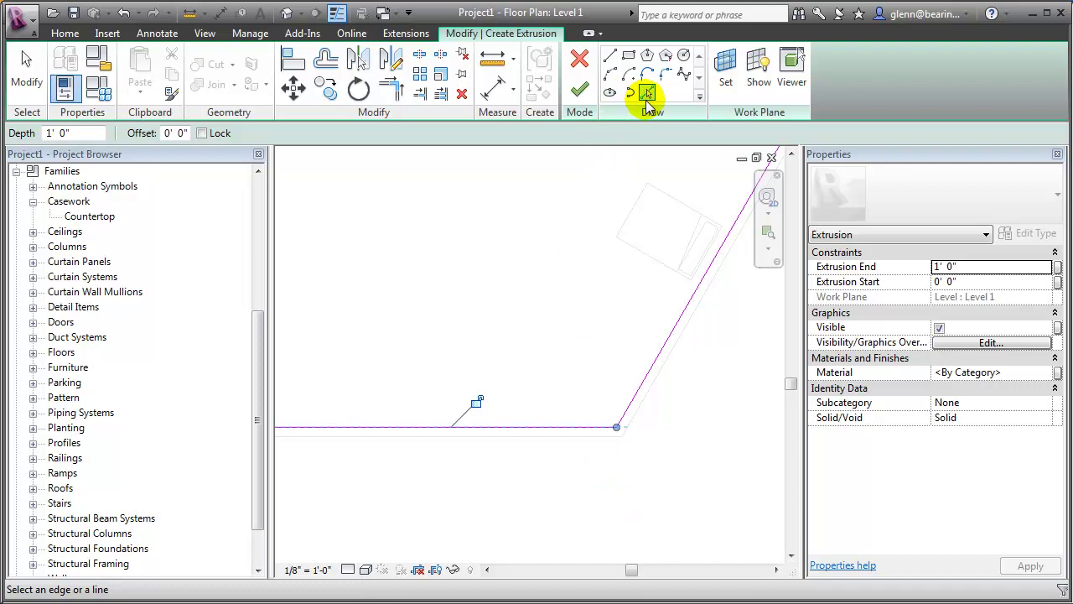
Step: Create the countertop's front edges by picking both back edges with a 2' 1" offset toward the room
left_click(175, 133)
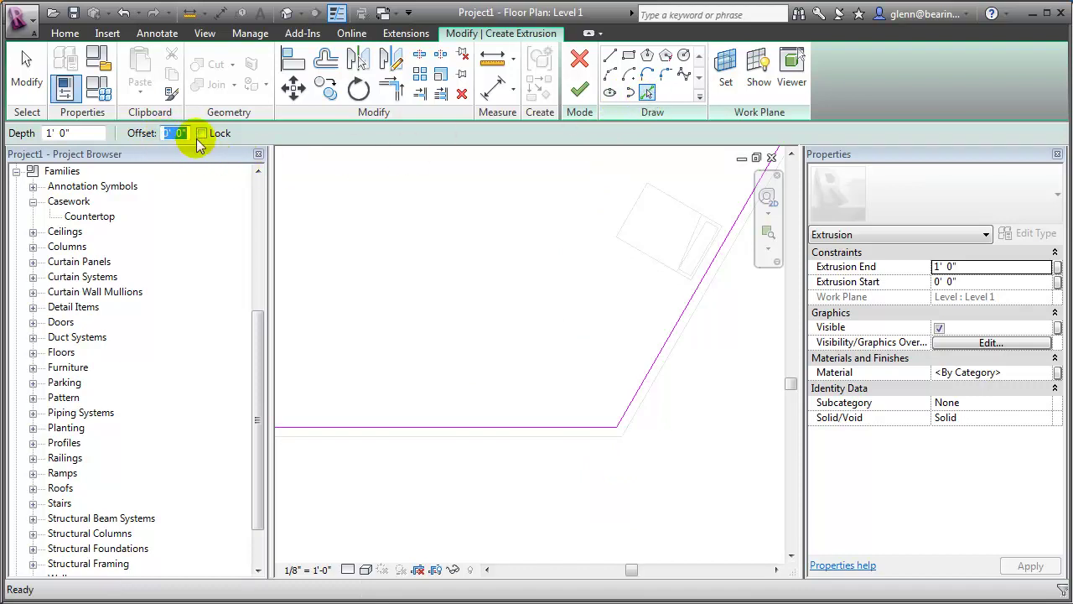
type("2'")
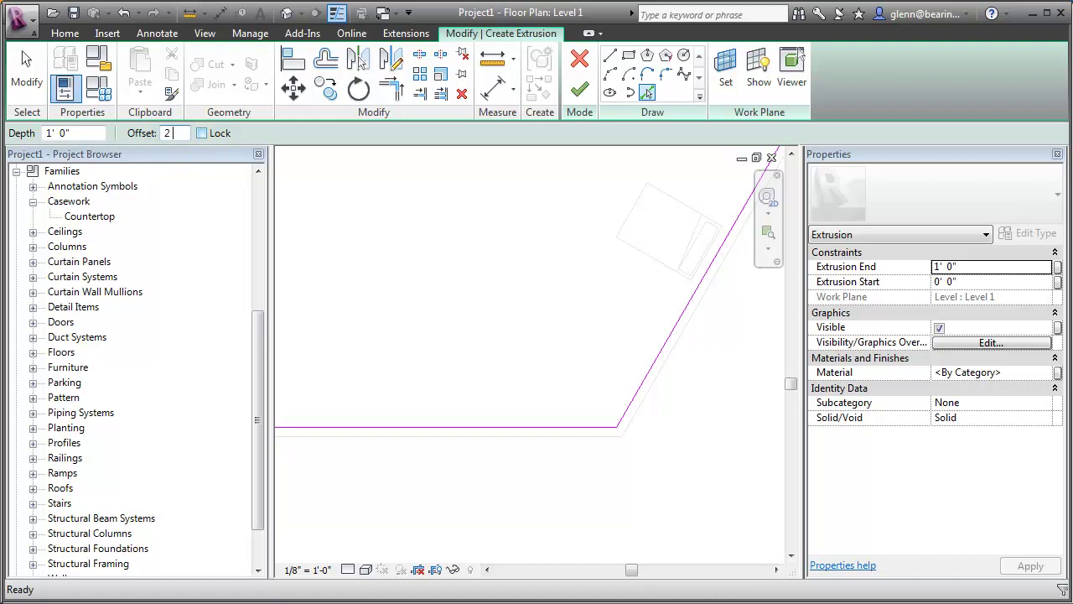
type(" 1")
key("Return")
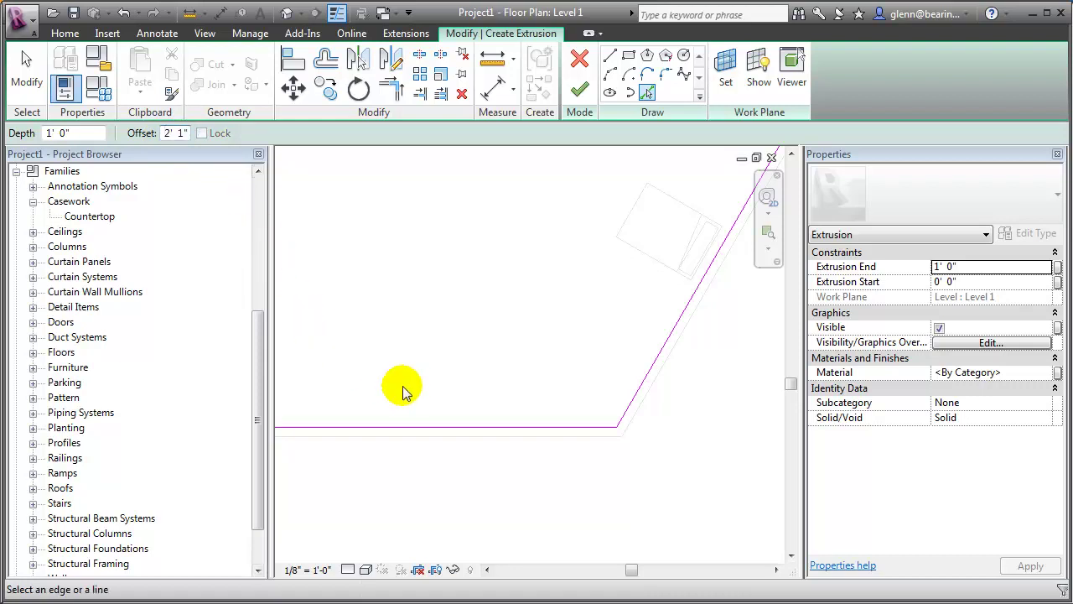
left_click(433, 428)
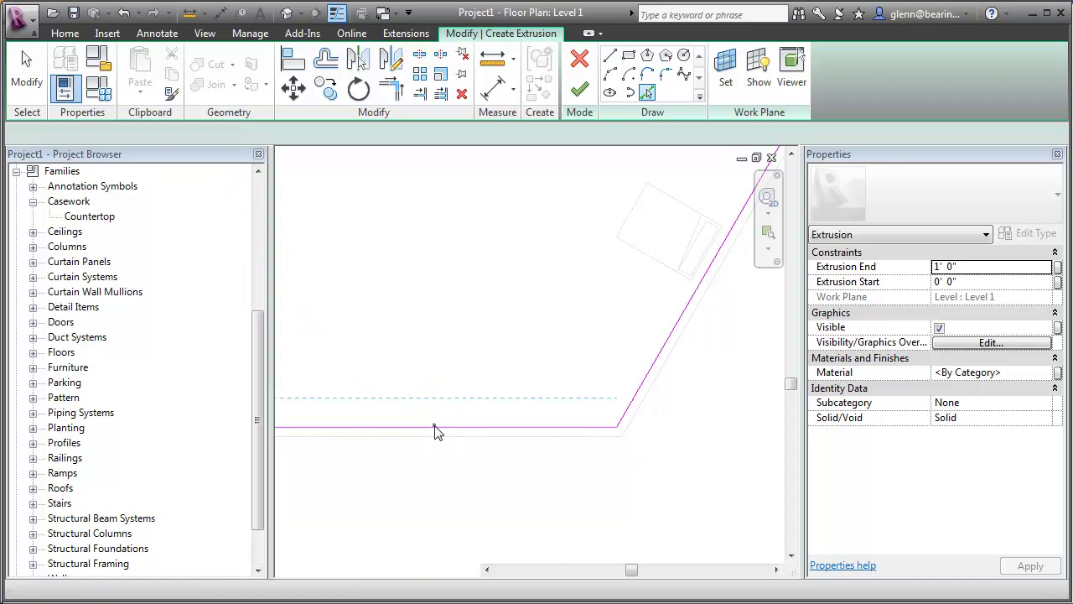
left_click(659, 357)
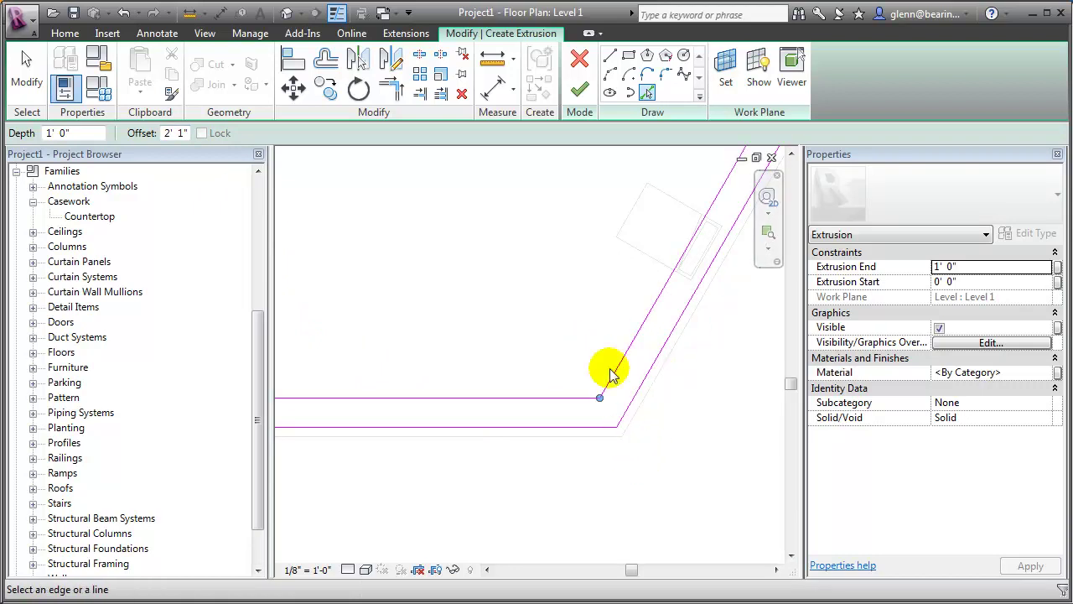
left_click(610, 56)
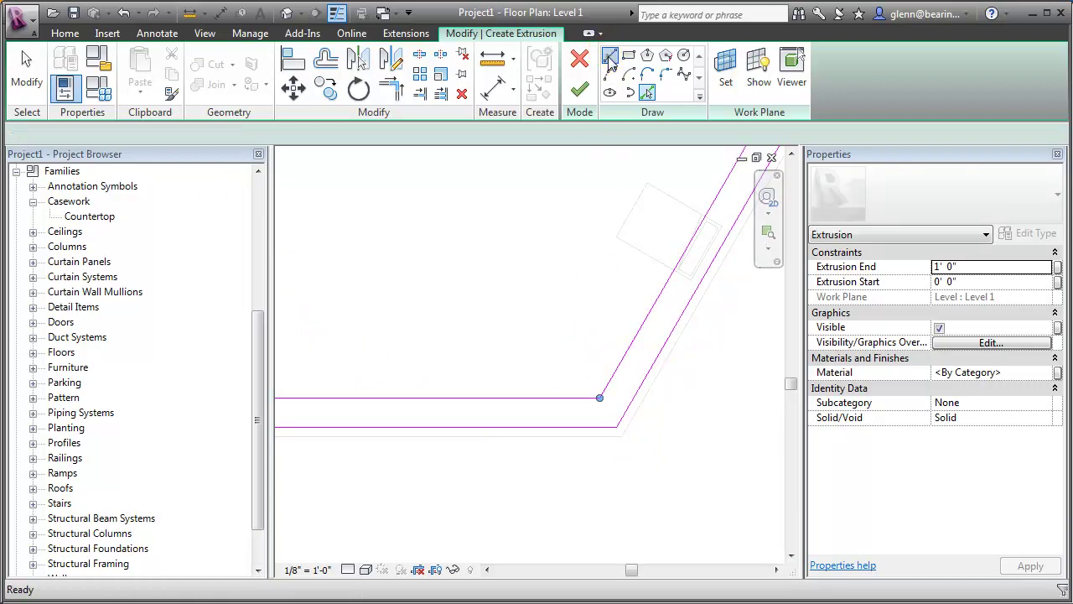
left_click(471, 398)
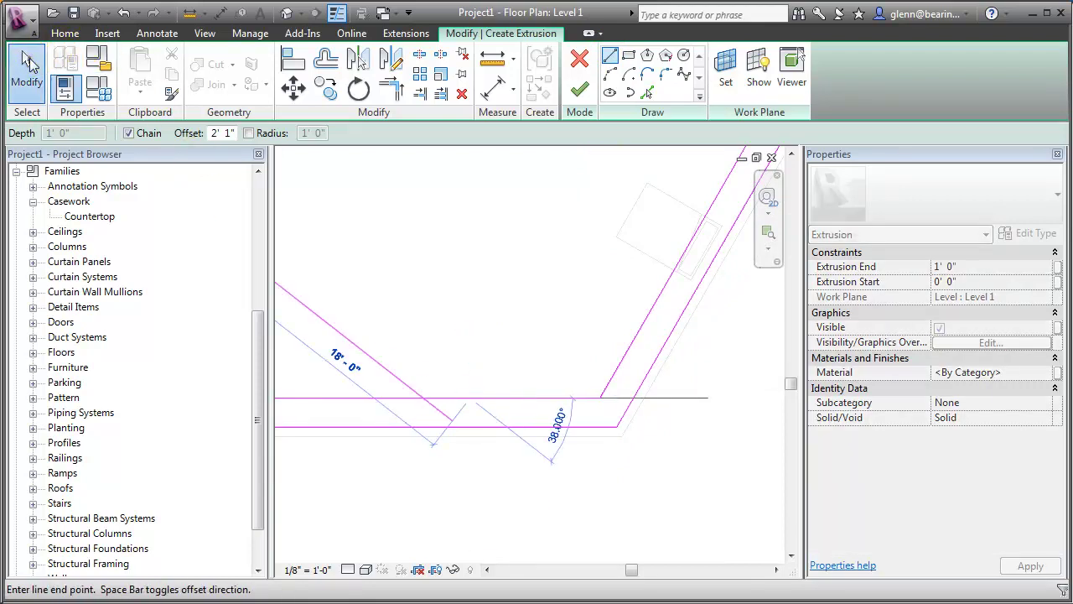
left_click(26, 67)
Step: Draw end lines with 0' 0" offset across both countertop legs, about 8'-7" from the wall corner and square to the angled wall just below the bed
left_click(609, 55)
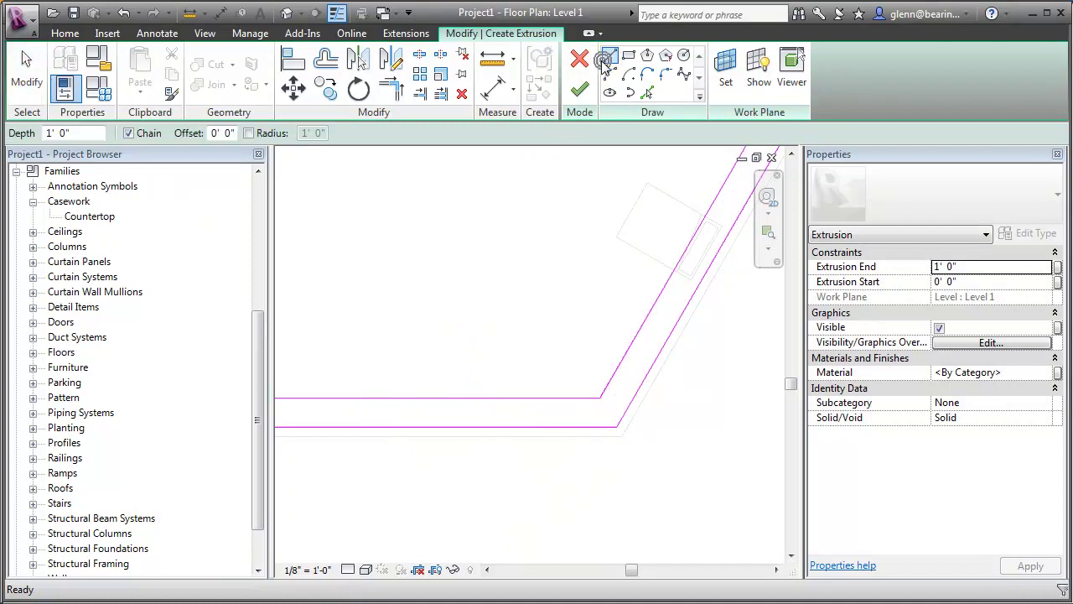
left_click(496, 398)
left_click(497, 425)
key("Escape")
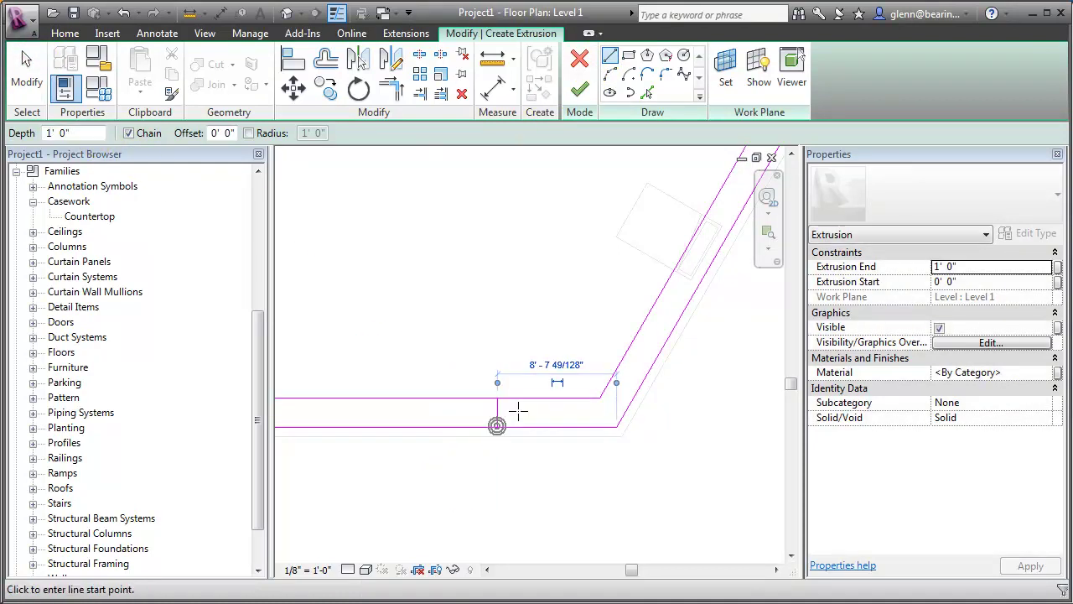
left_click(663, 289)
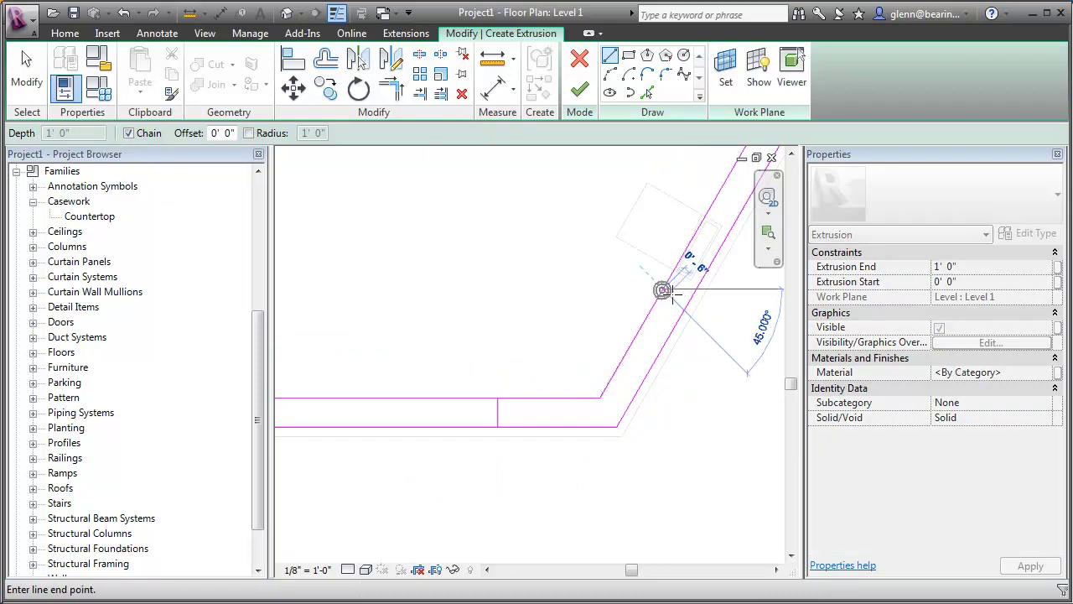
left_click(687, 299)
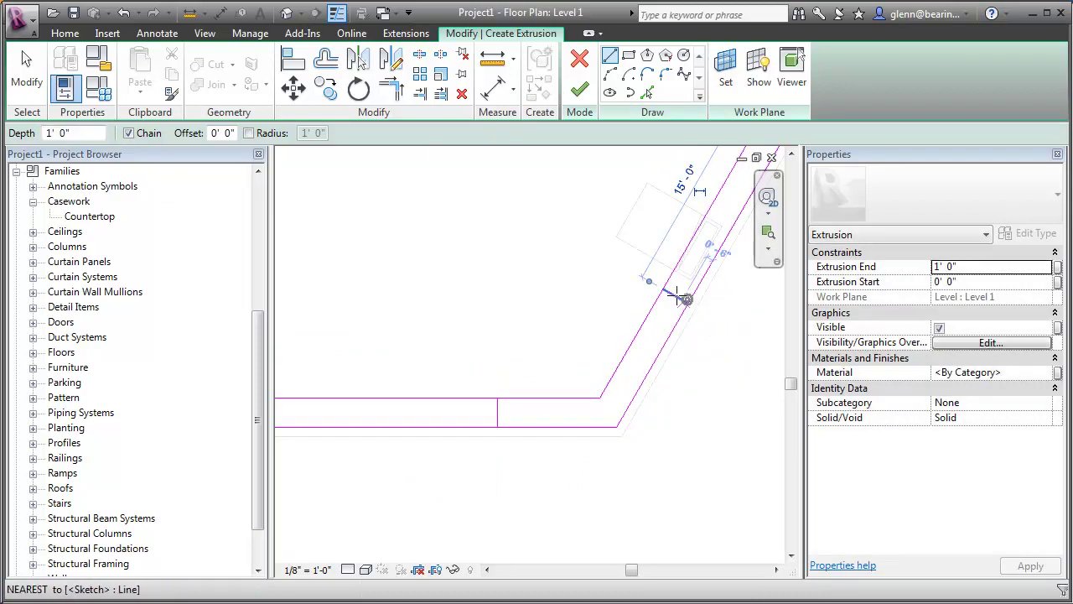
key("Escape")
left_click(37, 71)
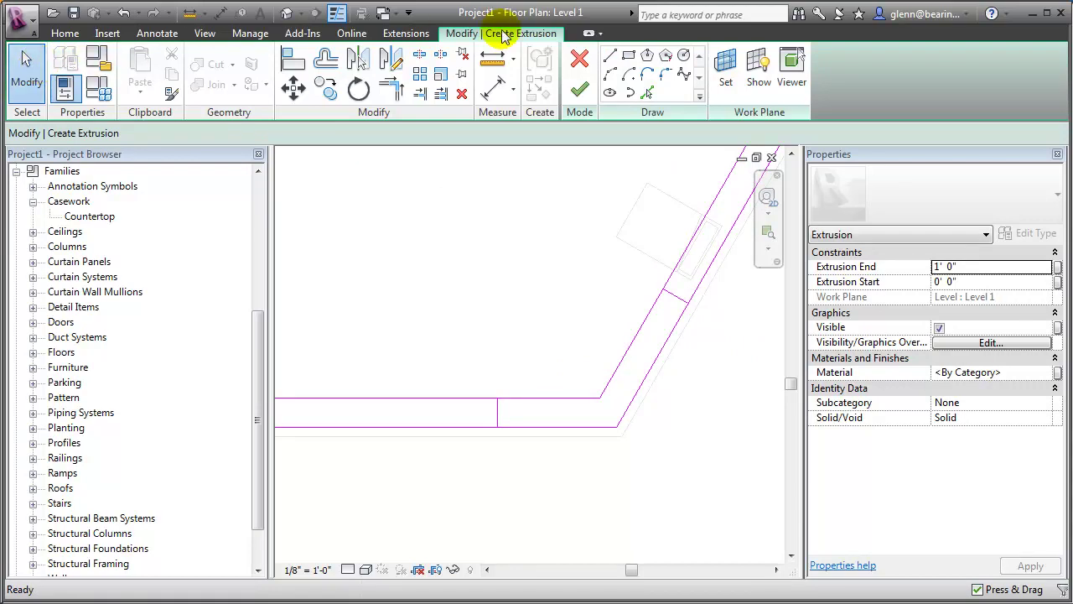
Step: Trim the front and back edges to the two end lines, leaving a closed bent countertop outline around the wall corner
left_click(392, 87)
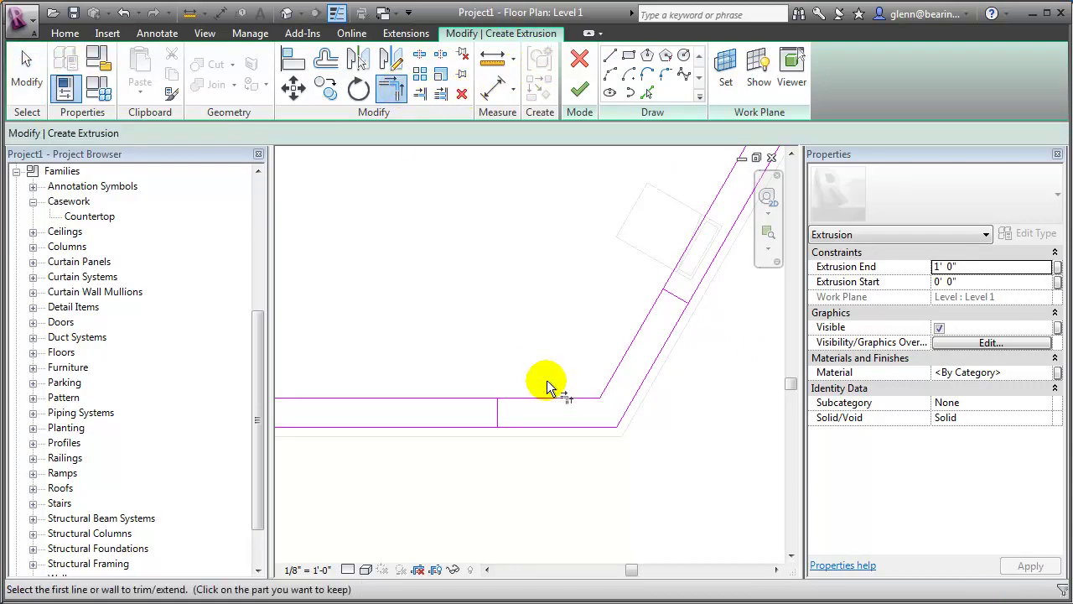
left_click(523, 402)
left_click(502, 411)
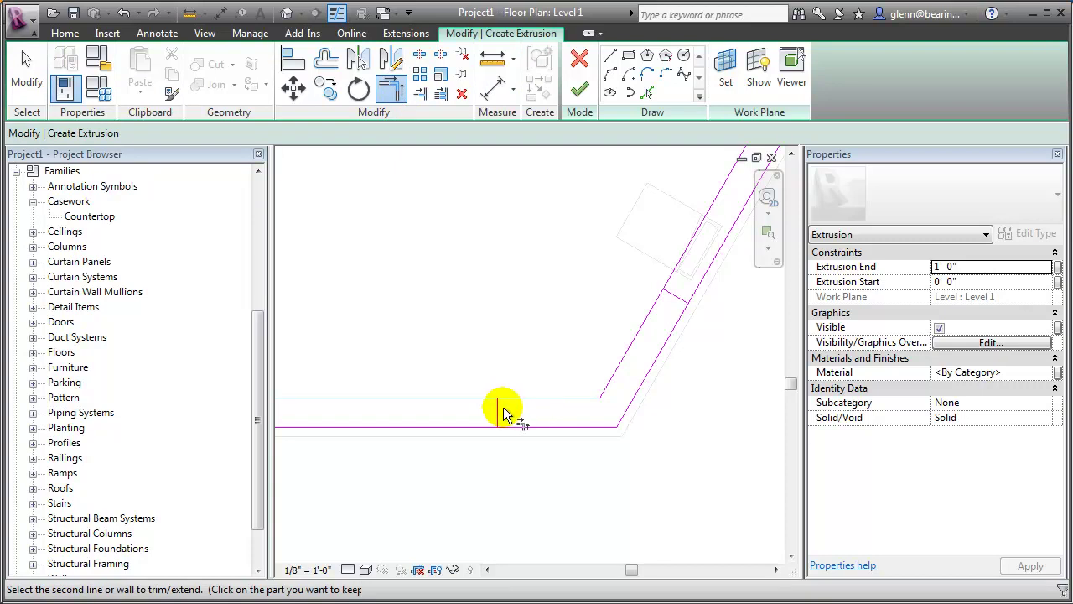
left_click(509, 428)
left_click(503, 425)
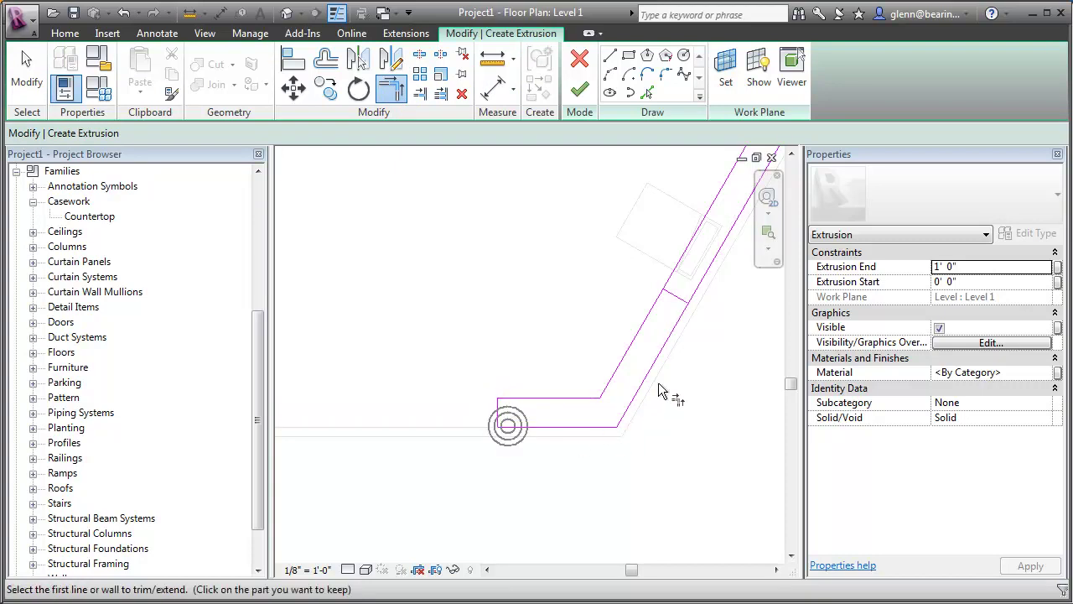
left_click(676, 313)
left_click(676, 311)
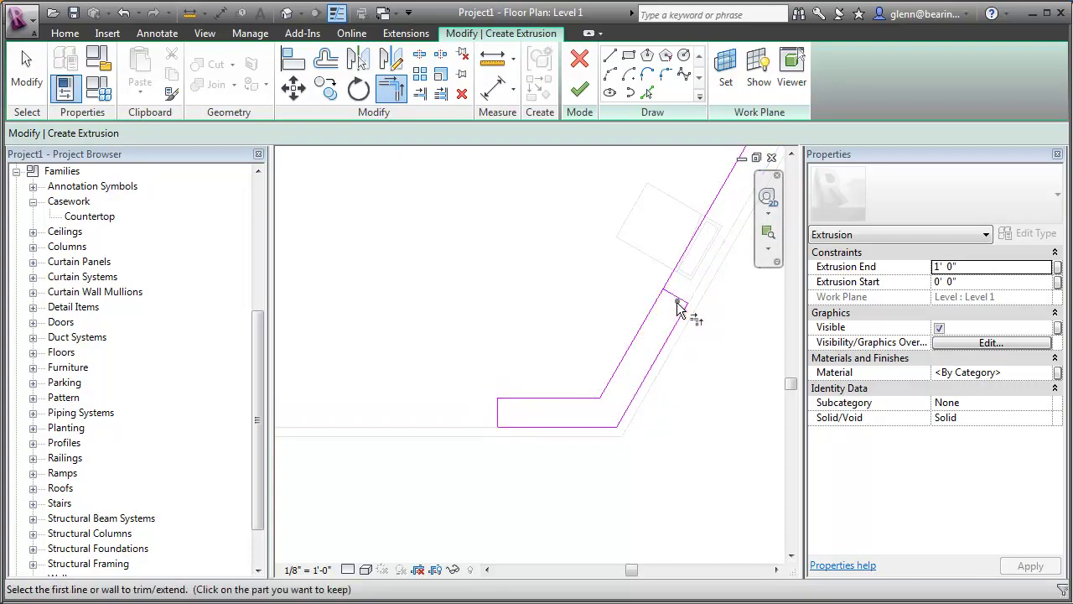
left_click(676, 307)
left_click(671, 304)
left_click(672, 307)
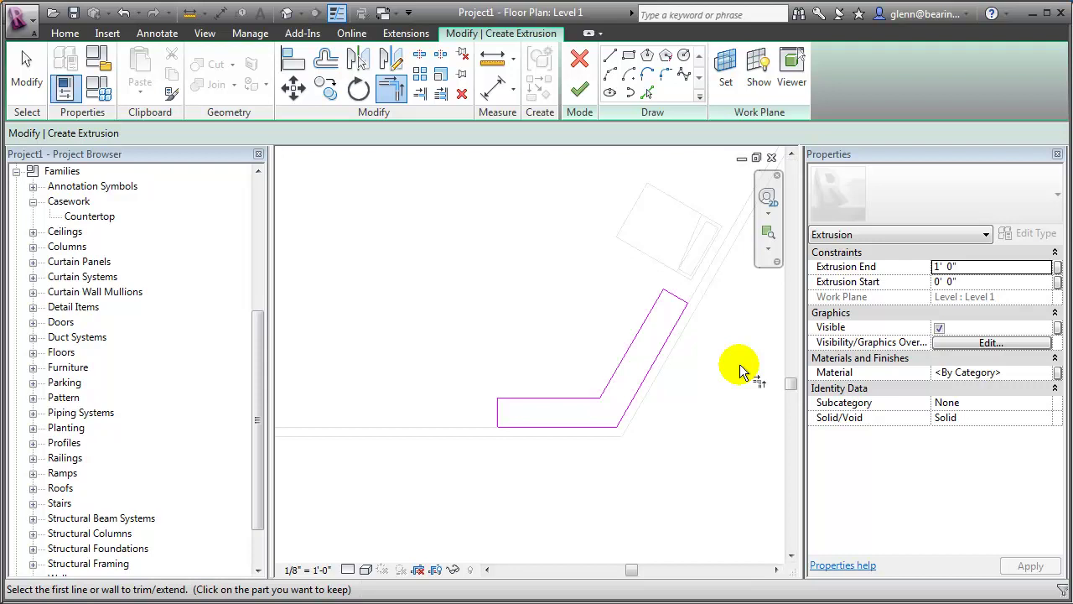
Step: Set the countertop extrusion's start to 2' 10 1/2" and its end to 3' 0"
left_click(991, 282)
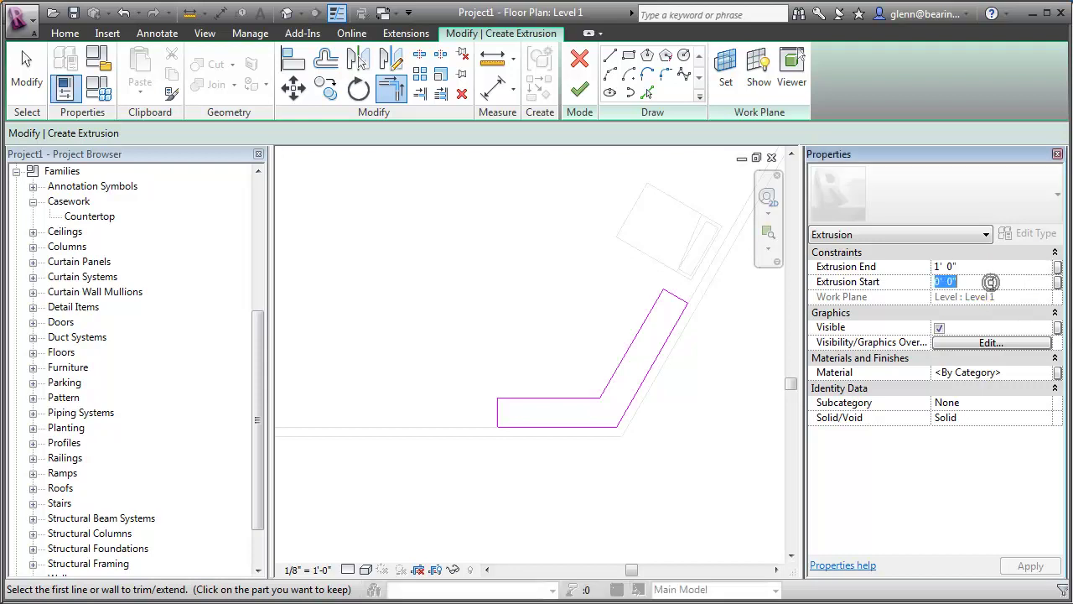
type("2")
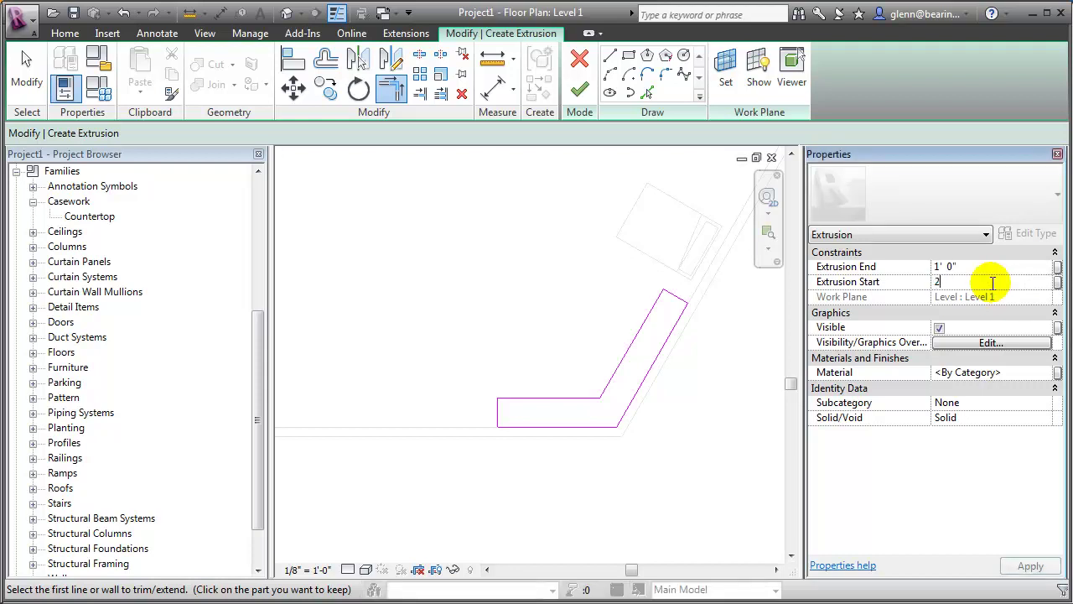
type("' 10 1/2")
key("Return")
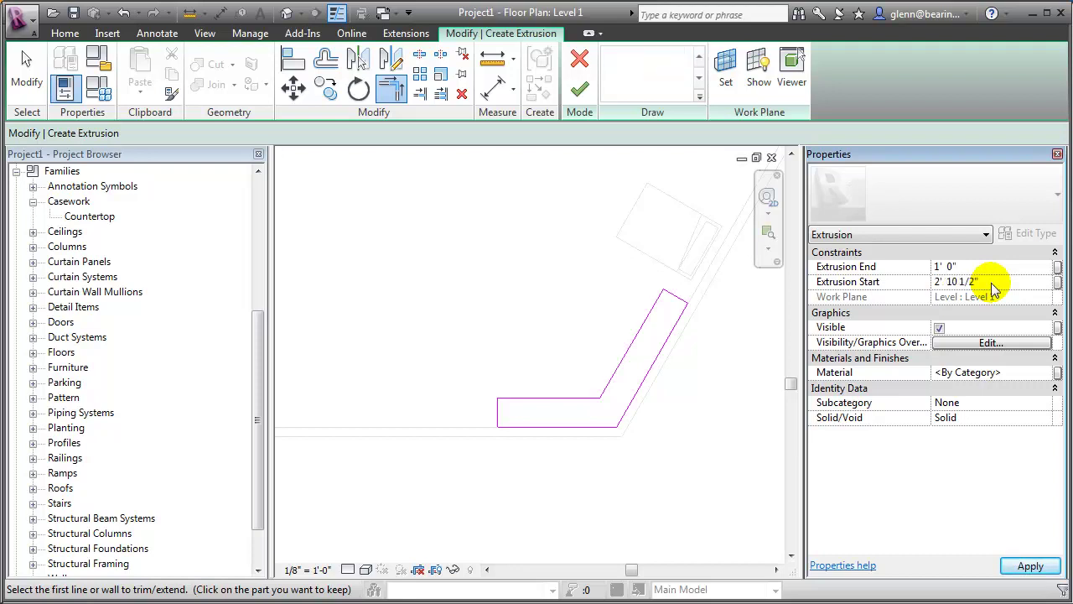
left_click(983, 268)
type("3")
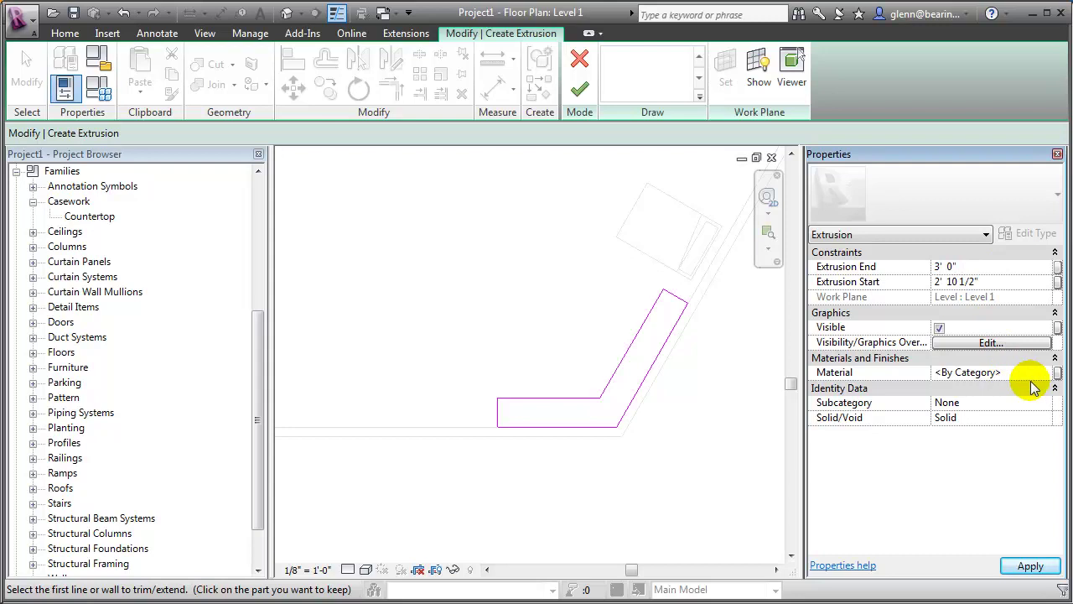
Step: Open the extrusion's material selection and duplicate the Acoustic Ceiling Tile 24" x 24" material as Countertop
left_click(1049, 375)
left_click(1048, 375)
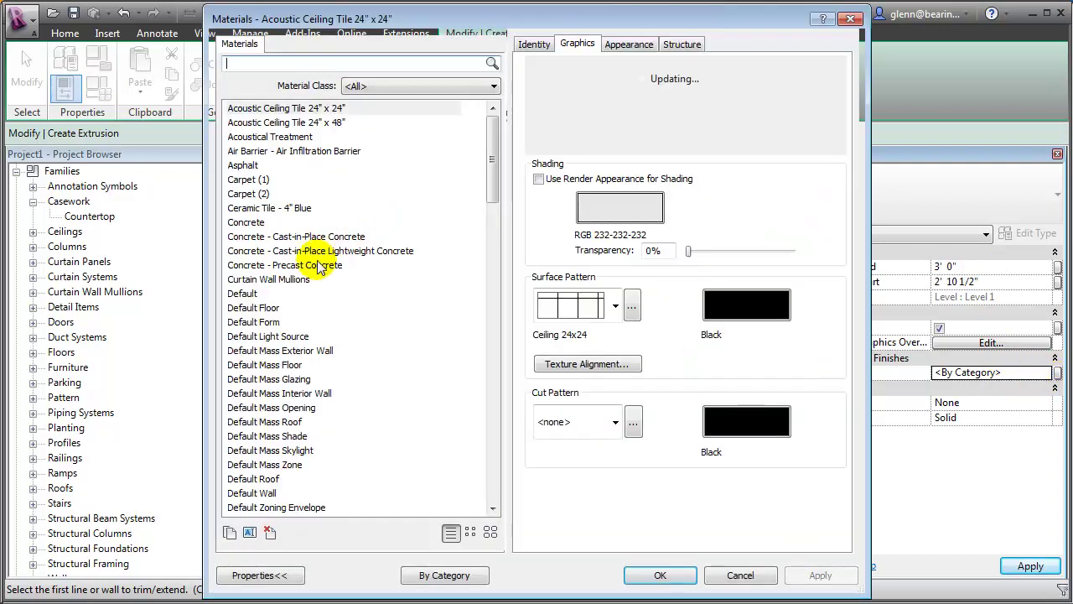
left_click(228, 531)
type("Countertop")
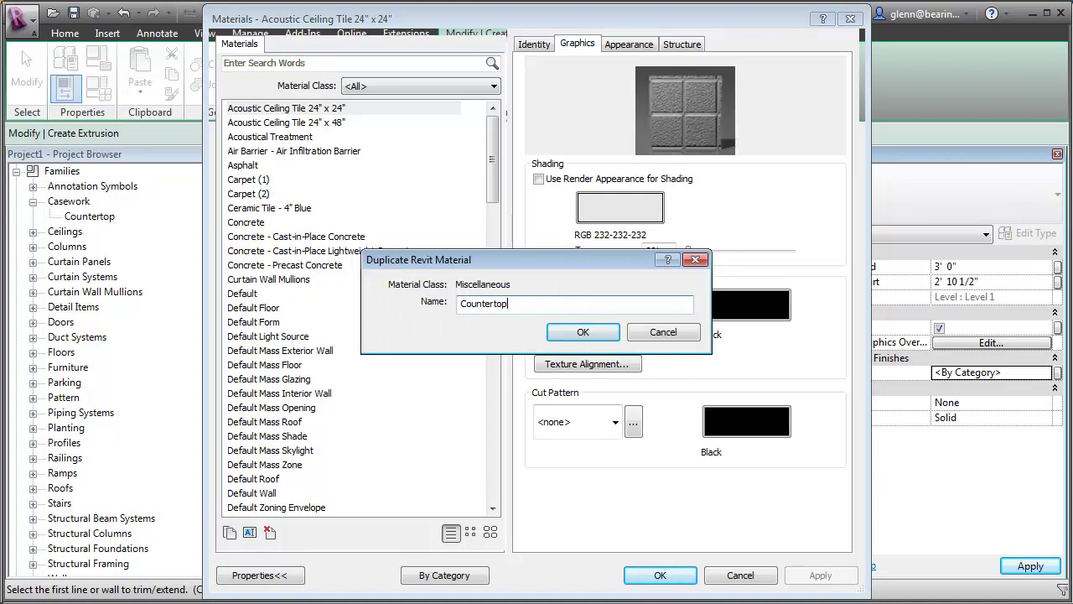
left_click(583, 332)
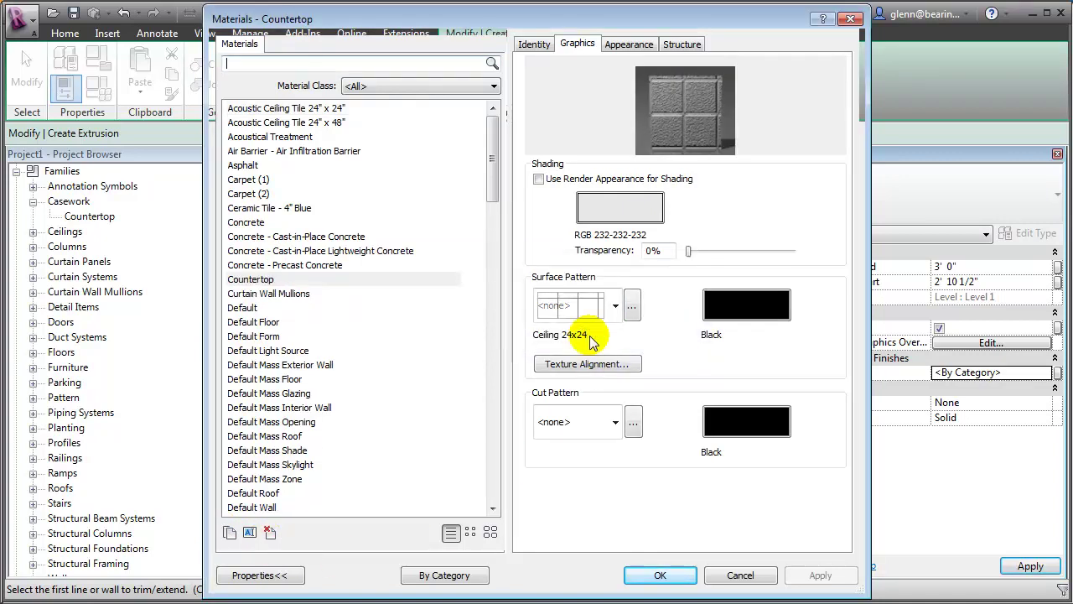
Step: Set the Countertop material's shading color to teal, RGB 000-128-128
left_click(631, 215)
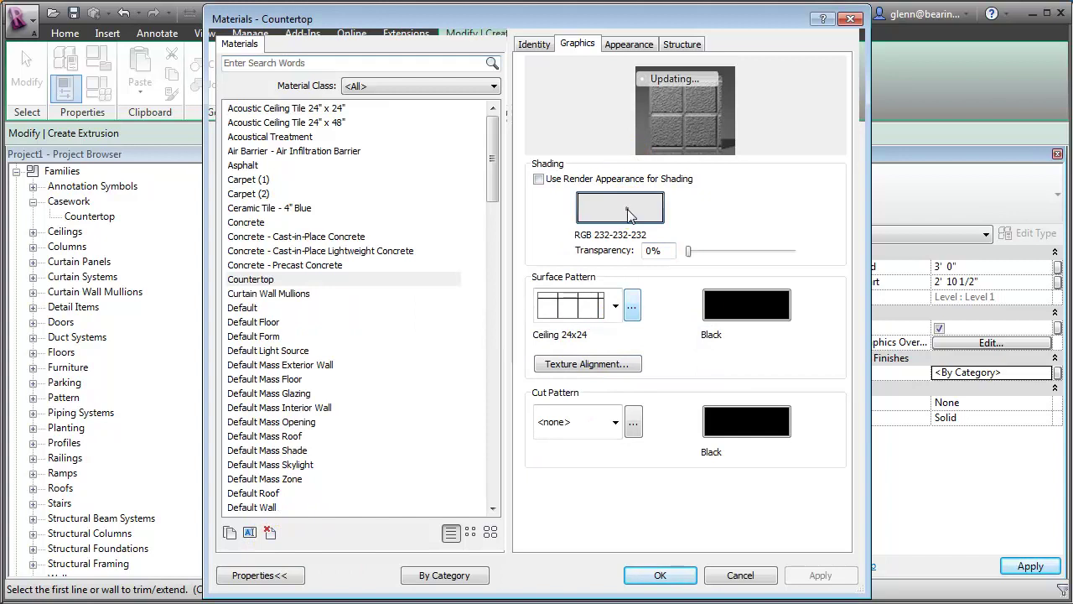
left_click(427, 221)
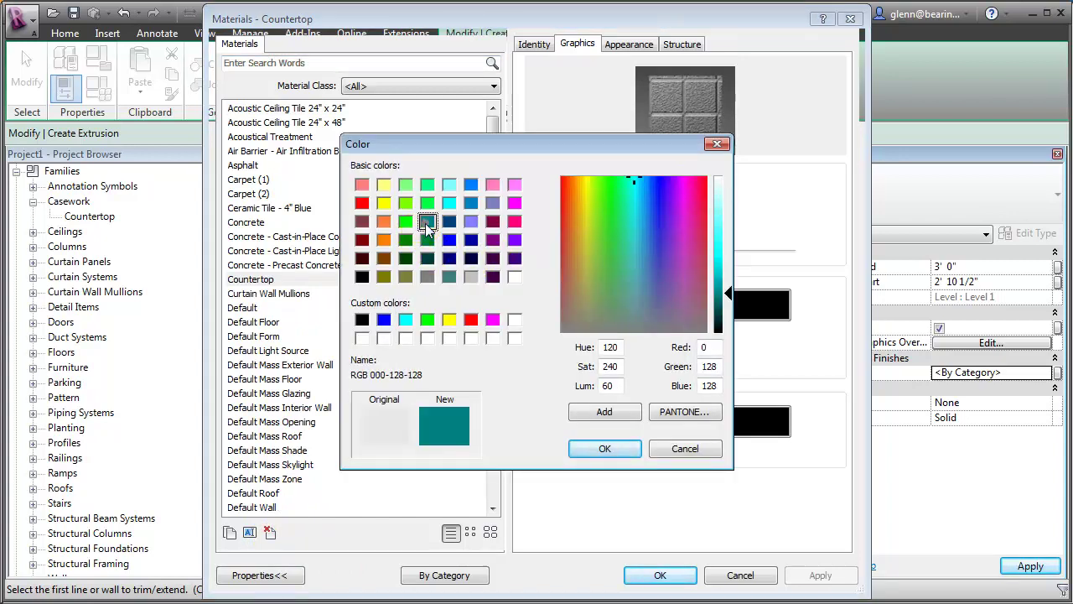
left_click(604, 448)
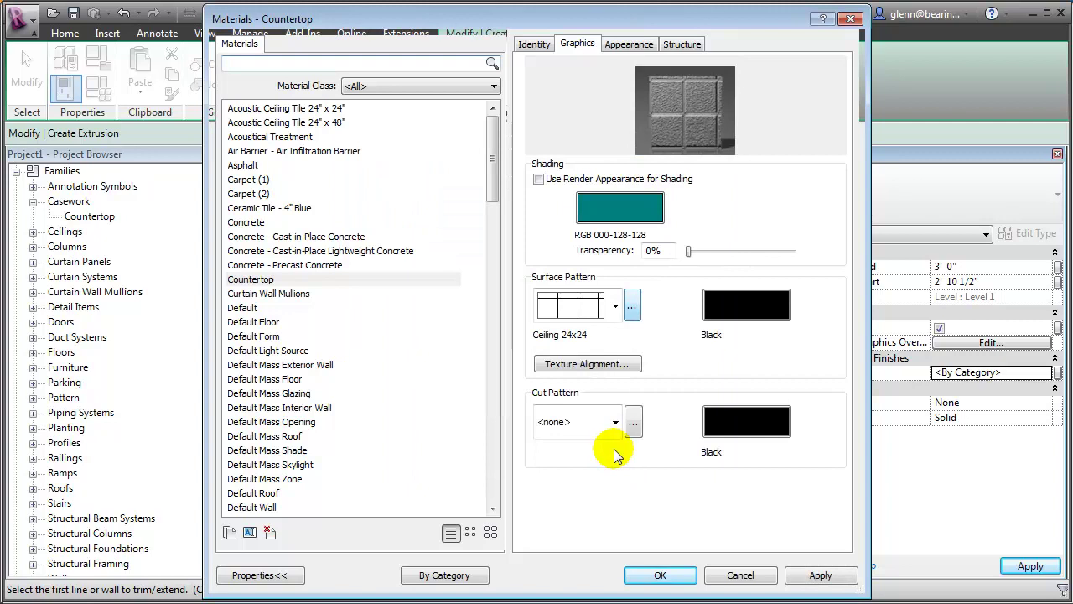
Step: Set the Countertop material's surface pattern to the Solid fill drafting pattern
left_click(616, 306)
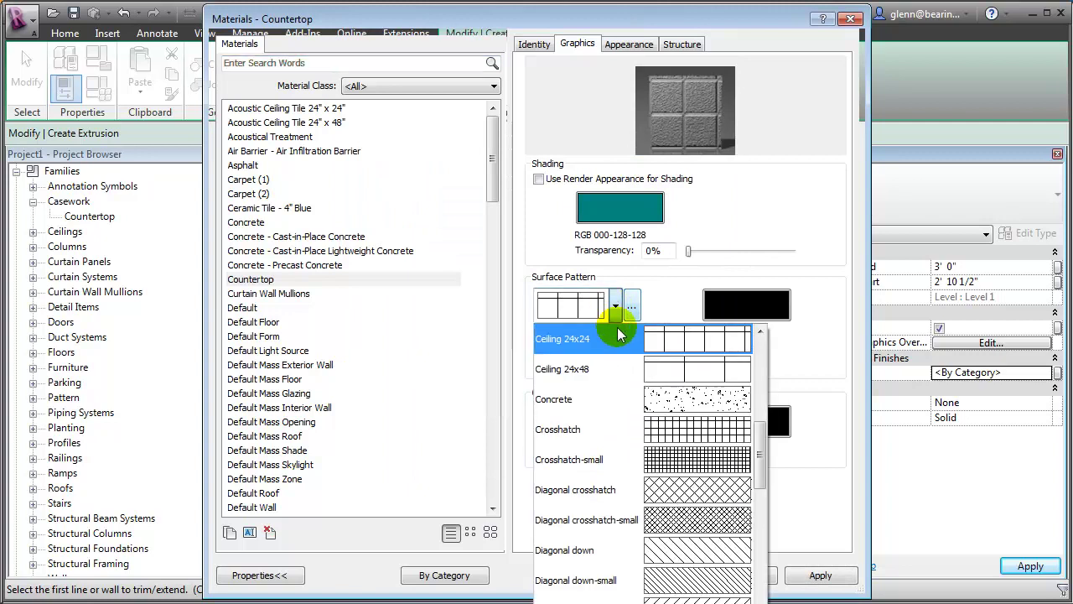
left_click(736, 337)
left_click(631, 306)
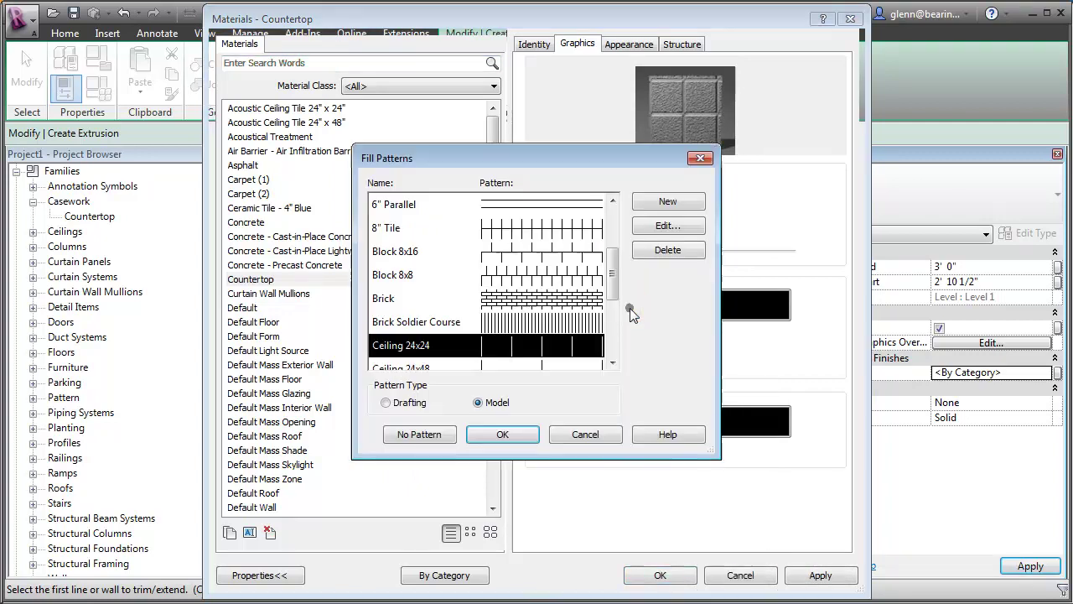
left_click_drag(618, 293, 613, 336)
left_click(386, 403)
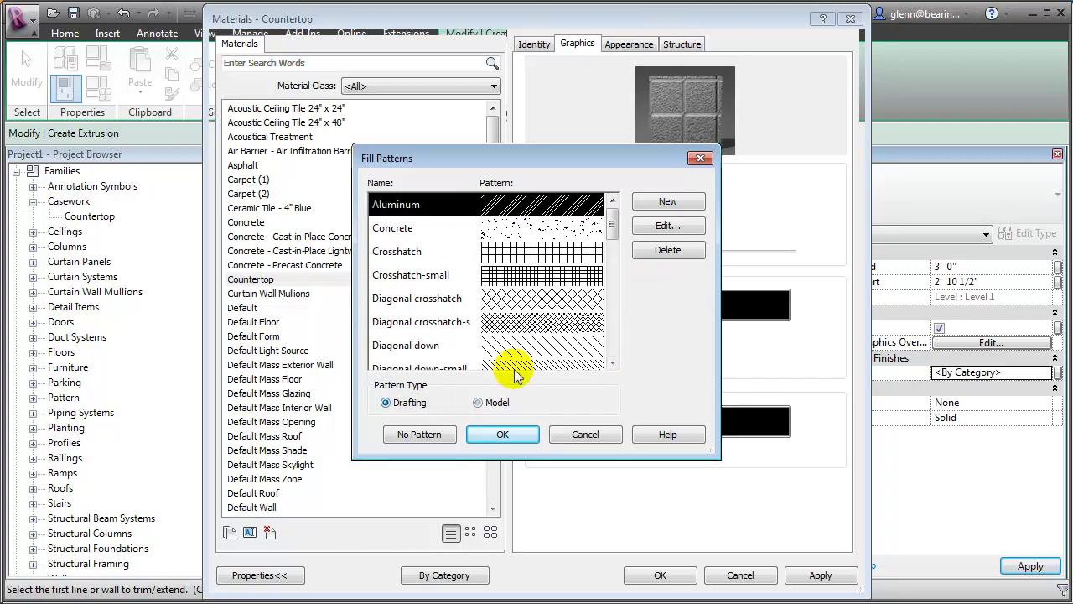
left_click_drag(613, 230, 613, 305)
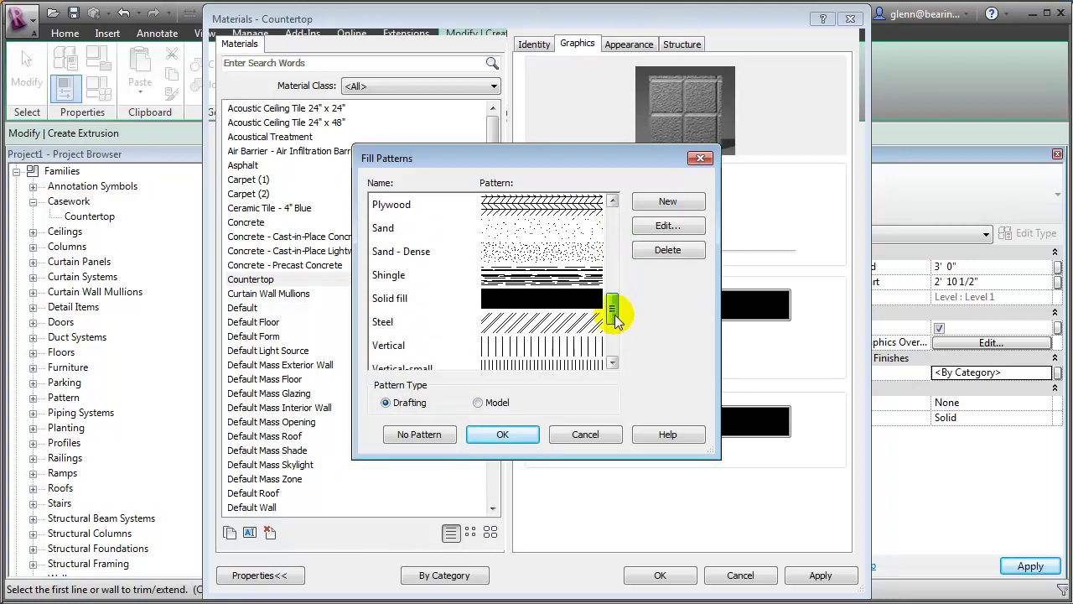
left_click(566, 307)
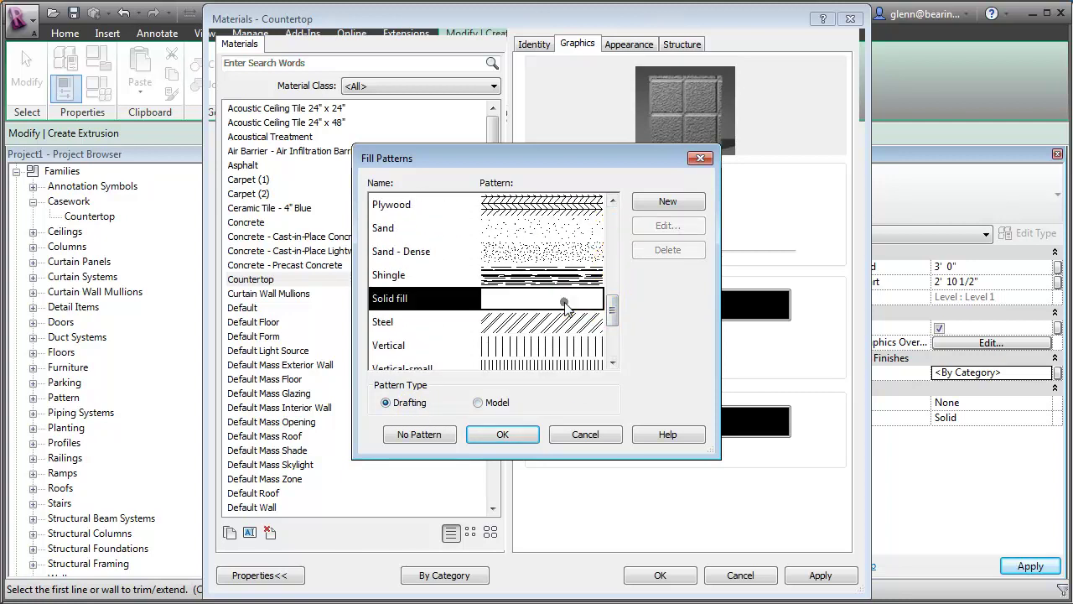
left_click(504, 436)
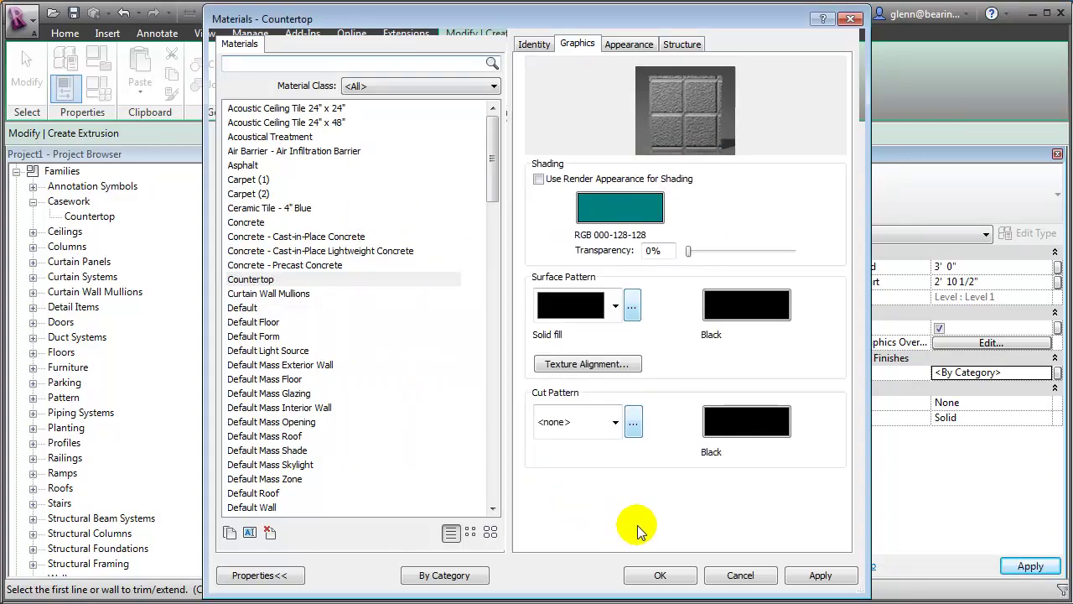
Step: Remove the surface pattern from the Countertop material and assign that material to the extrusion
left_click(617, 308)
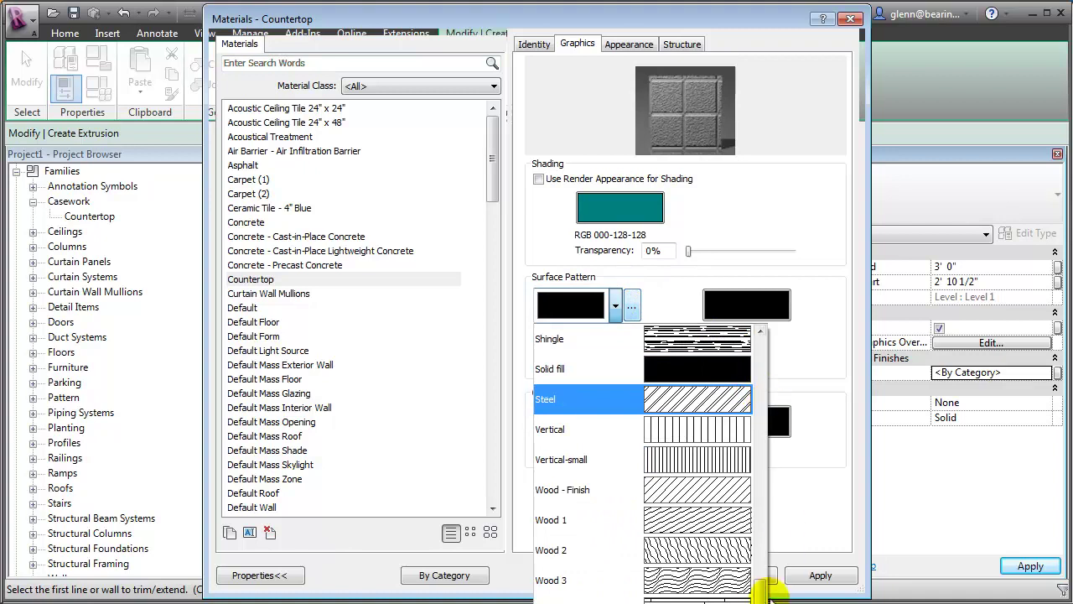
left_click_drag(761, 590, 771, 336)
left_click(652, 345)
left_click(674, 579)
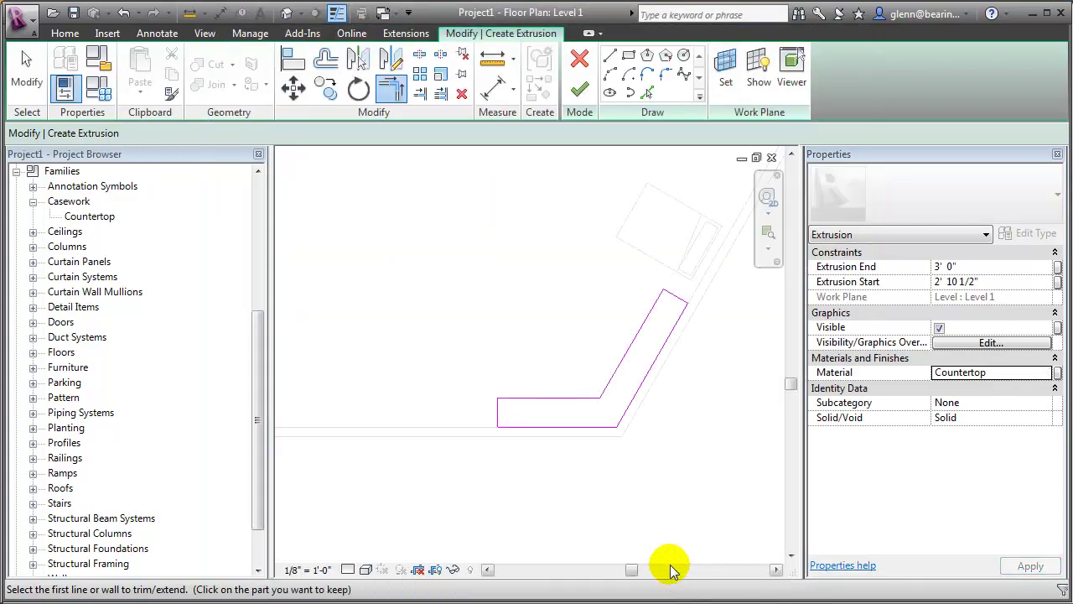
Step: Finish the countertop extrusion and its in-place model, and display the Level 1 plan in Consistent Colors
left_click(579, 91)
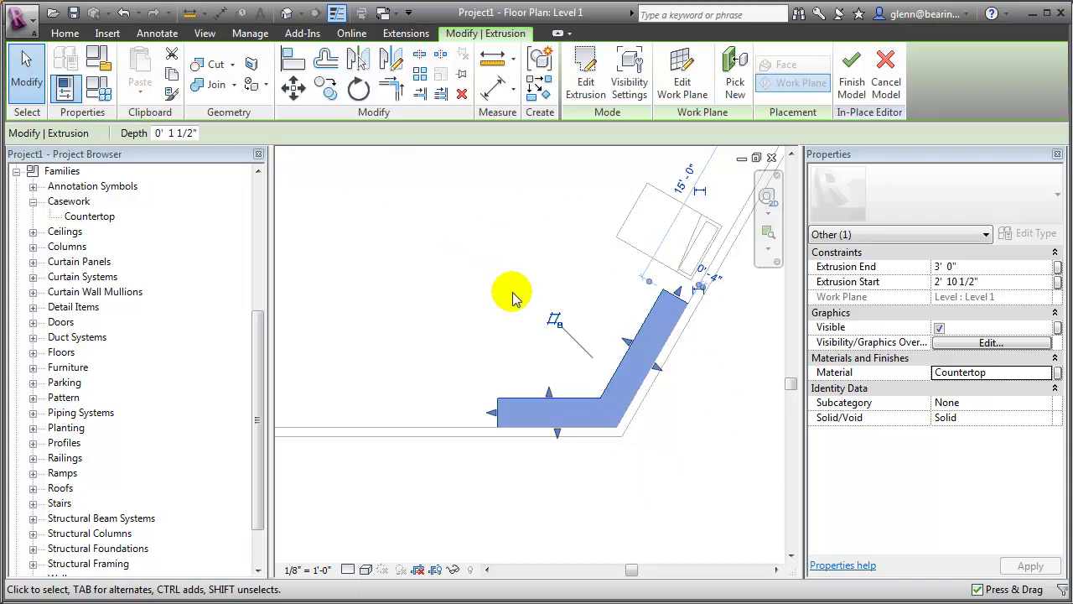
left_click(862, 86)
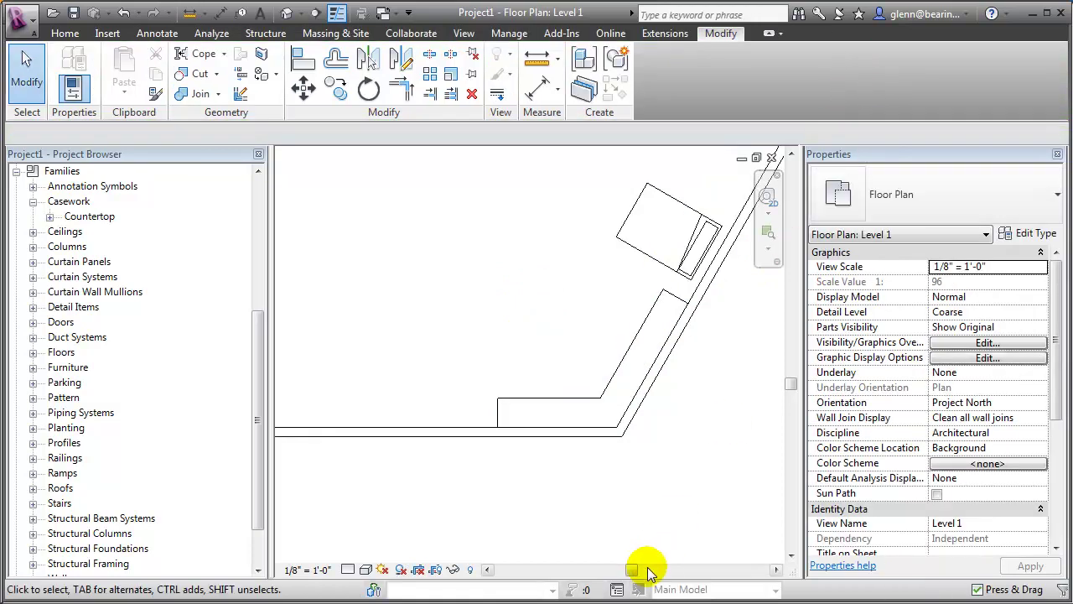
left_click(367, 571)
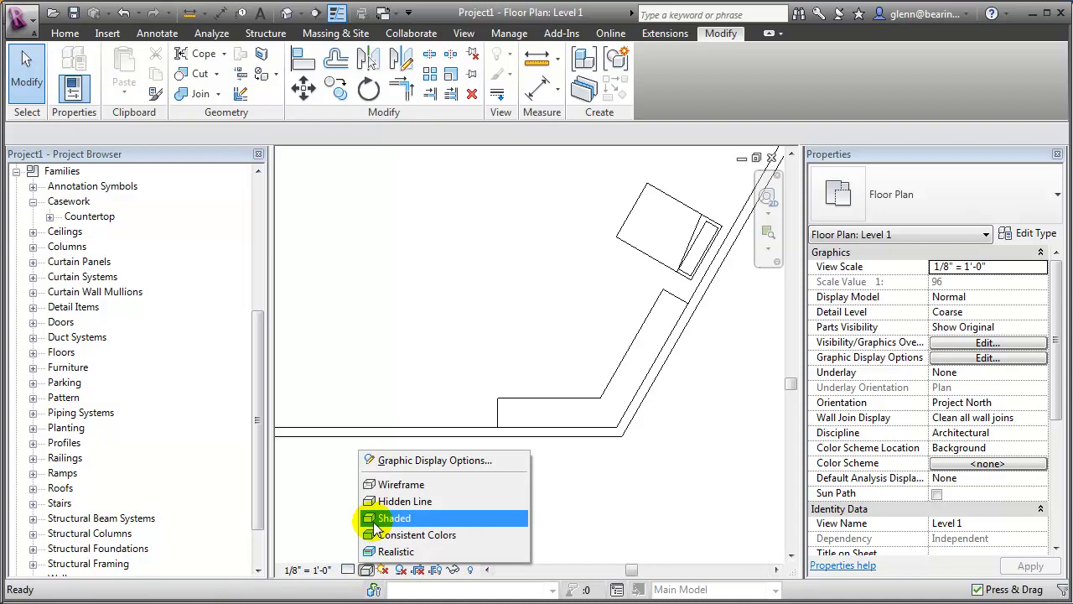
left_click(384, 535)
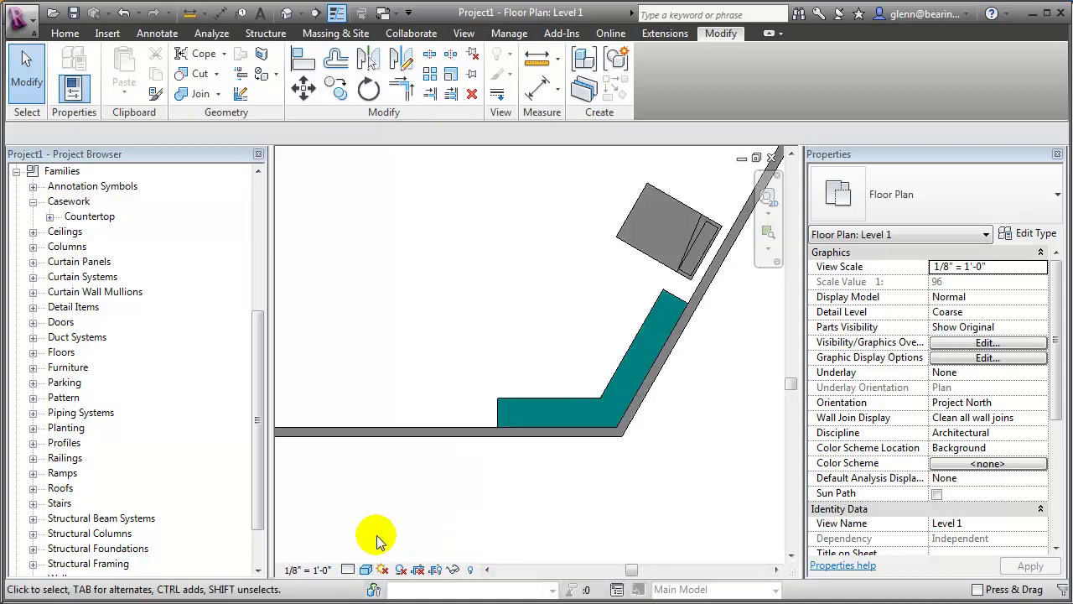
Step: Open the default 3D view, orbit it to show the countertop and bed, and set its visual style to Consistent Colors
left_click(285, 13)
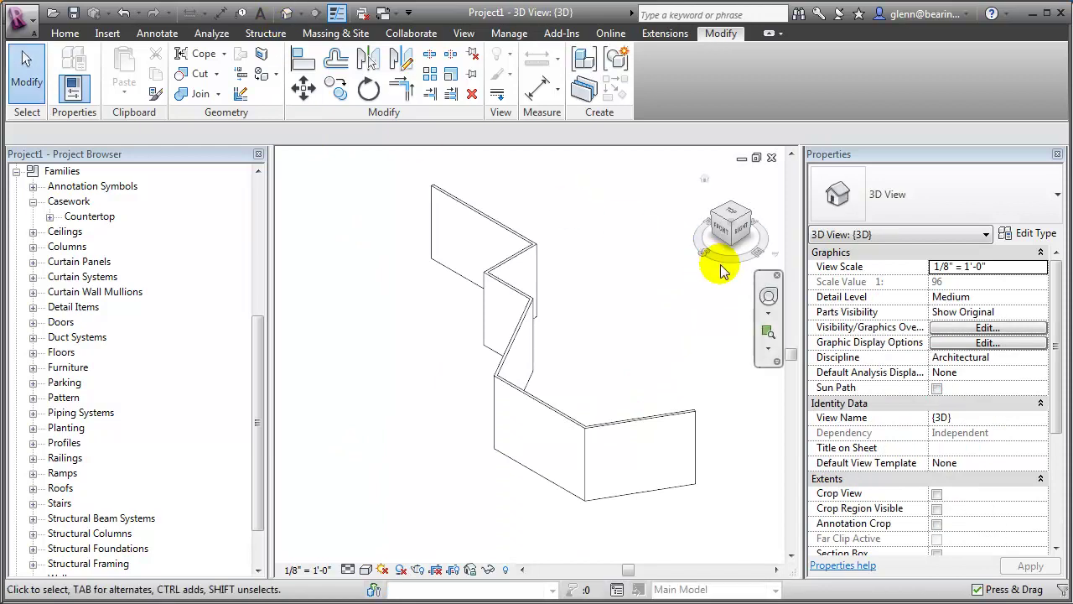
left_click(769, 297)
left_click_drag(714, 366, 429, 387)
left_click(26, 72)
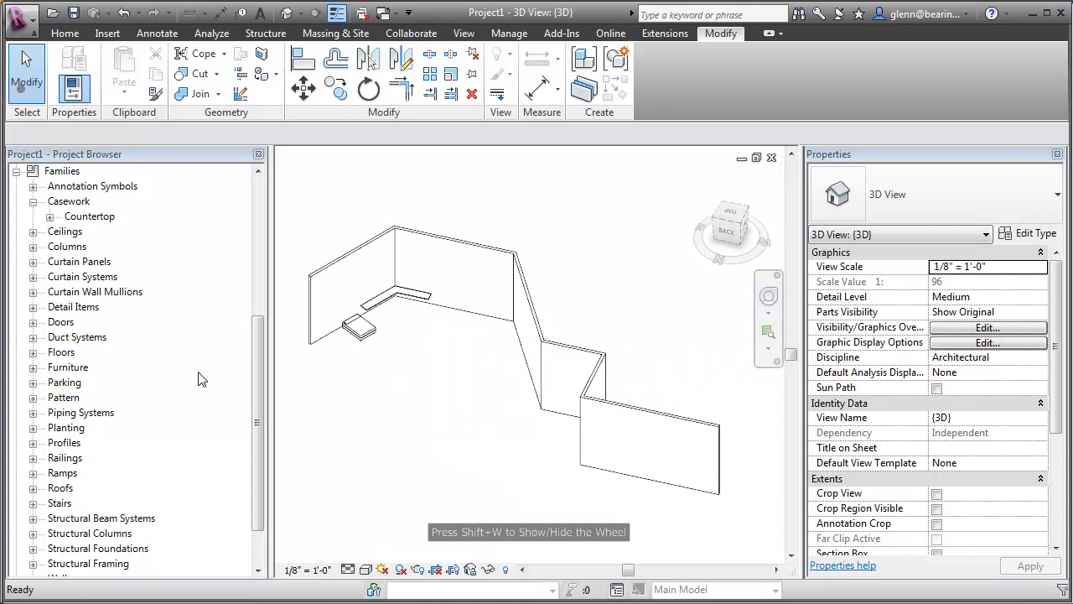
left_click(367, 570)
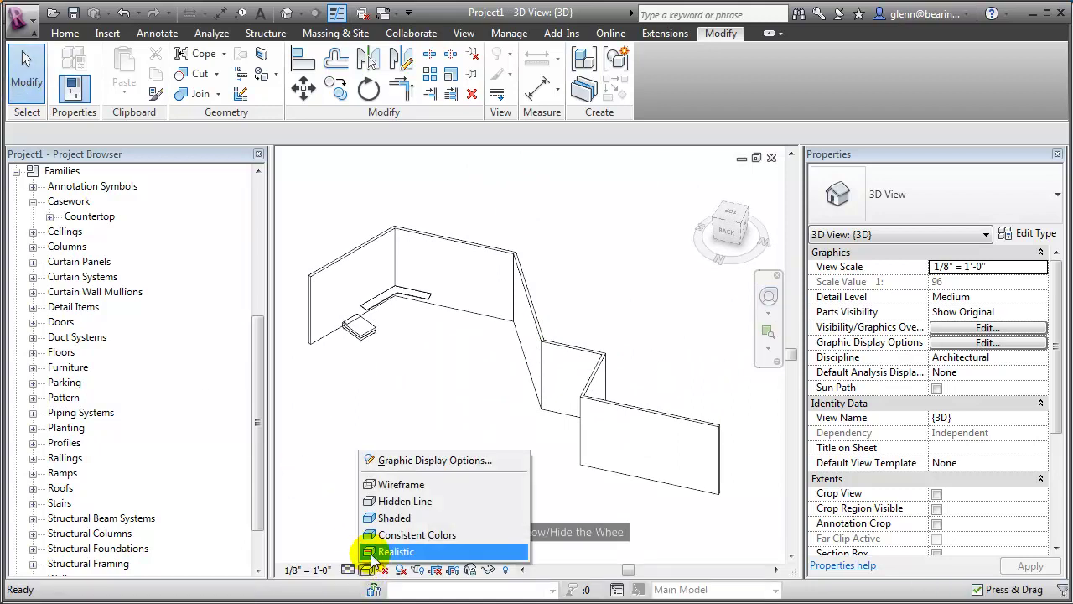
left_click(375, 535)
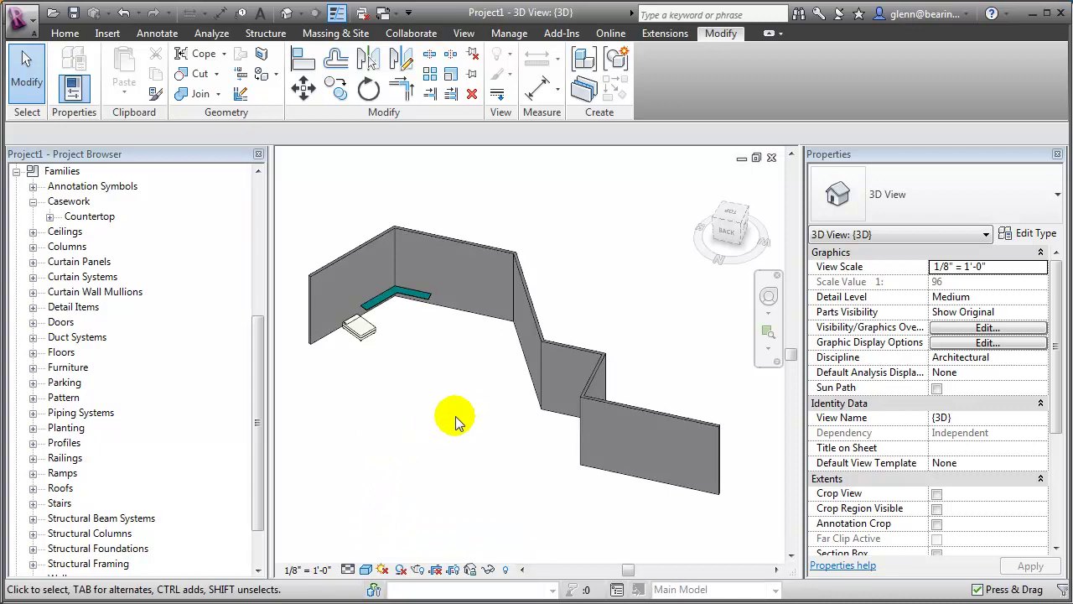
Step: Select the countertop in the 3D view and open it for in-place editing
scroll(389, 367, "up", 2)
scroll(387, 366, "up", 4)
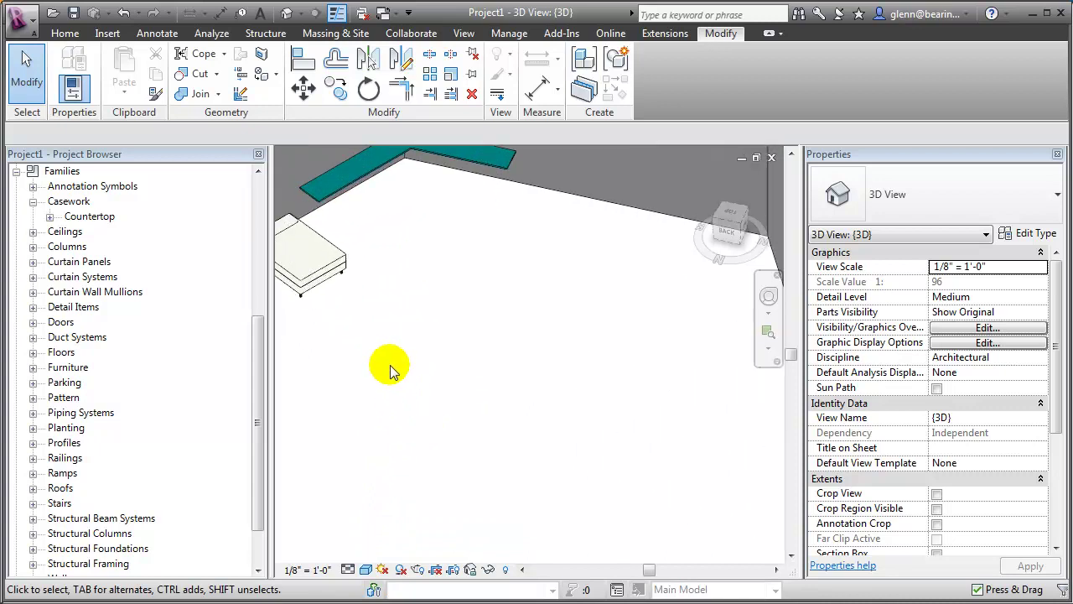
left_click_drag(646, 571, 624, 570)
left_click_drag(791, 355, 791, 318)
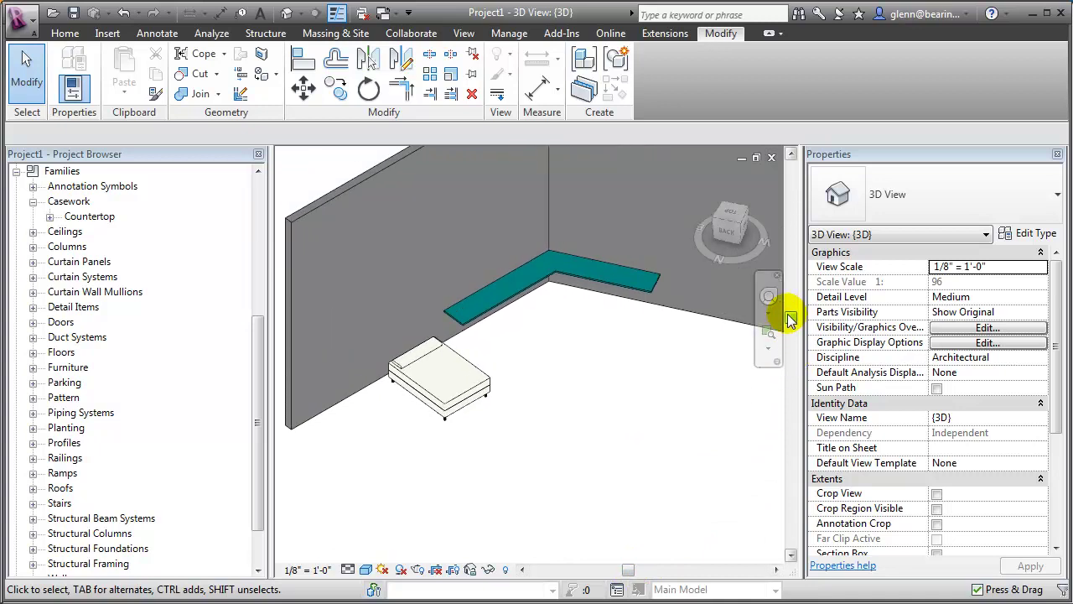
left_click(630, 289)
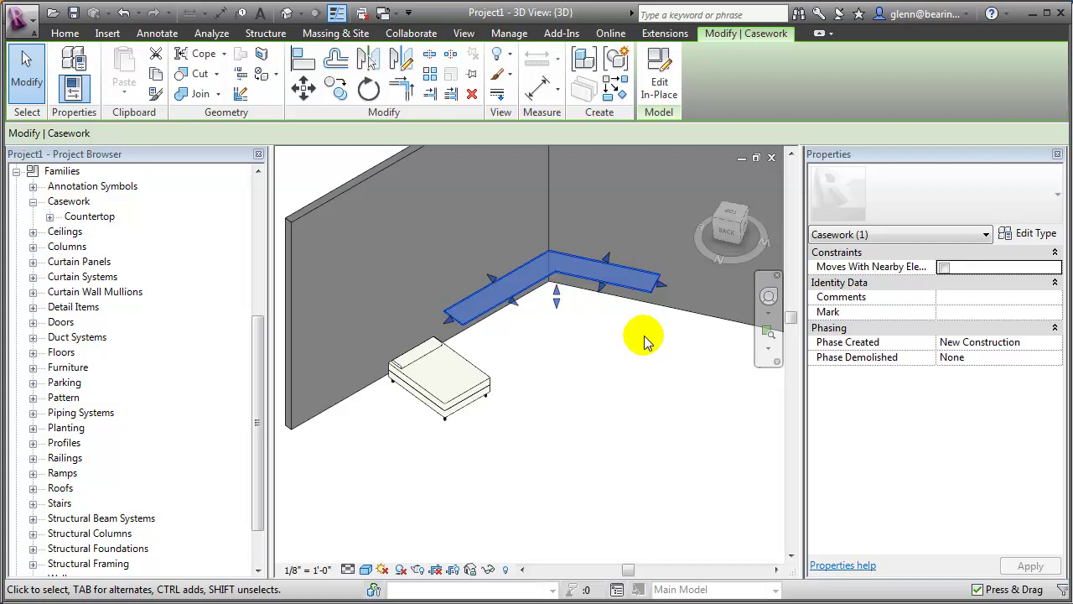
left_click(656, 84)
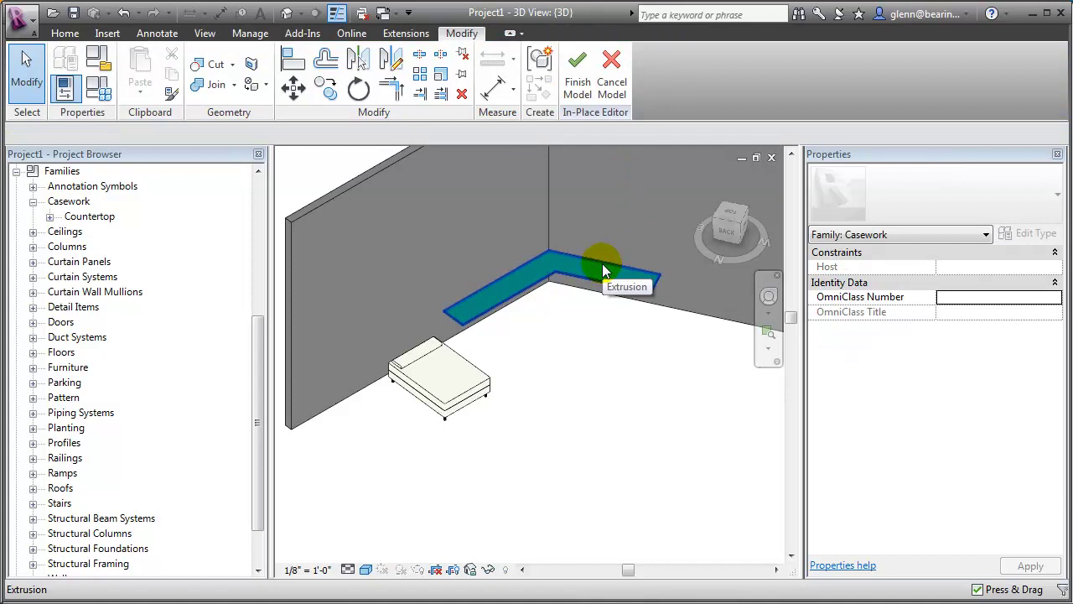
Step: Switch to the Level 1 floor plan while keeping the in-place countertop open for editing
left_click_drag(257, 335, 260, 185)
left_click(66, 171)
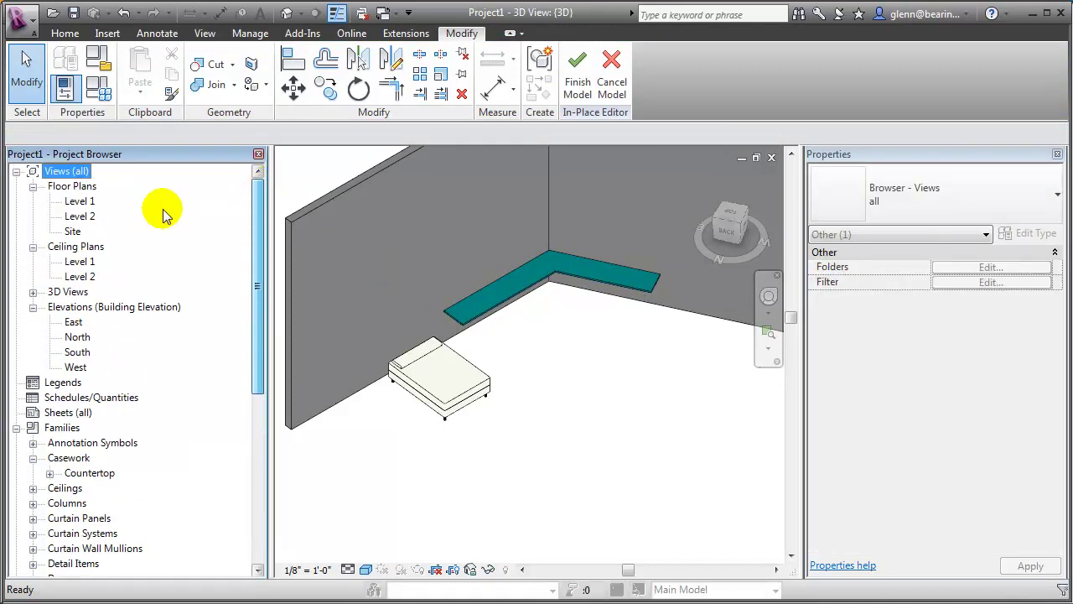
double_click(78, 201)
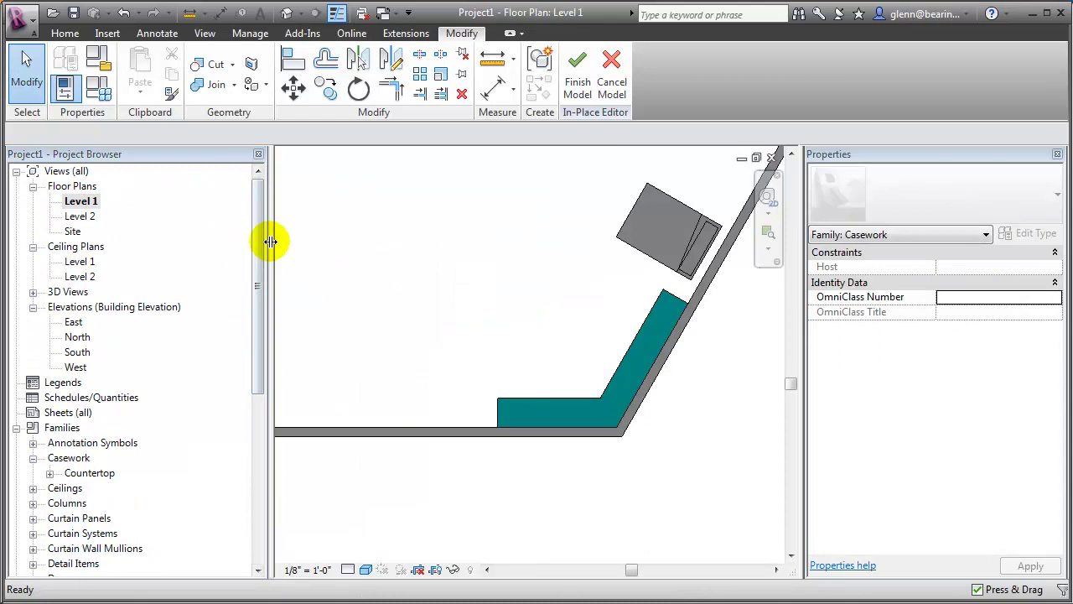
Step: Start a second extrusion and create sketch lines from the countertop's two back edges and both end edges with 0' 0" offset
left_click(67, 35)
left_click(141, 70)
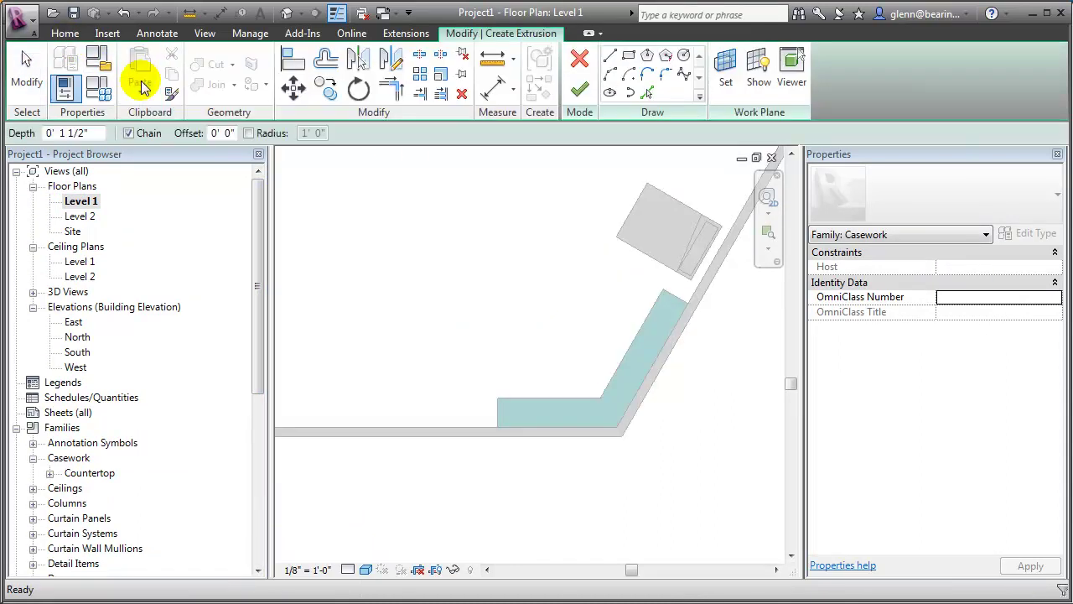
left_click(647, 92)
left_click(587, 427)
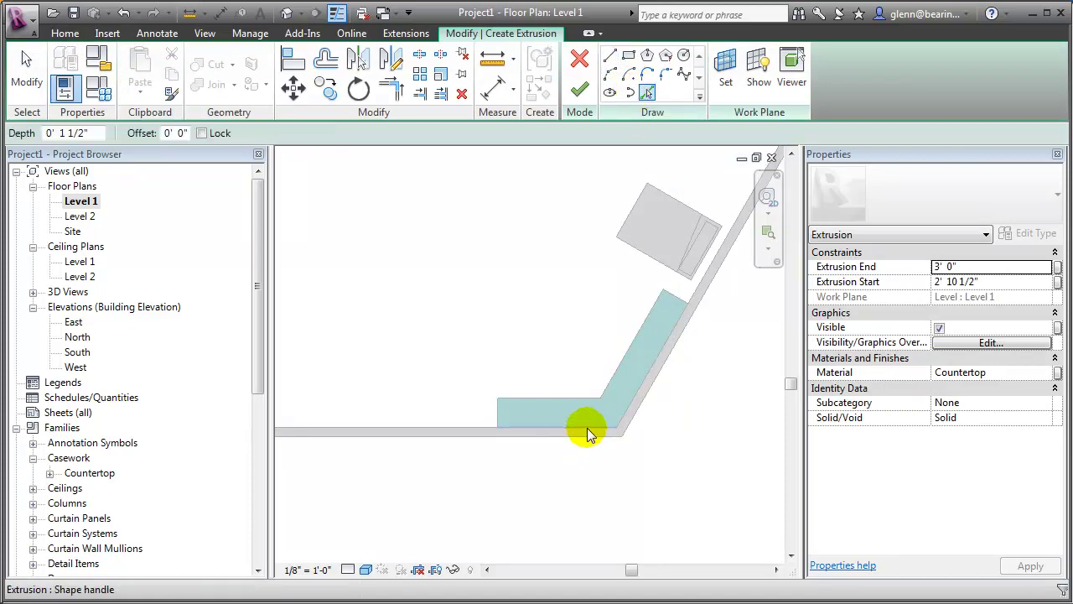
left_click(629, 409)
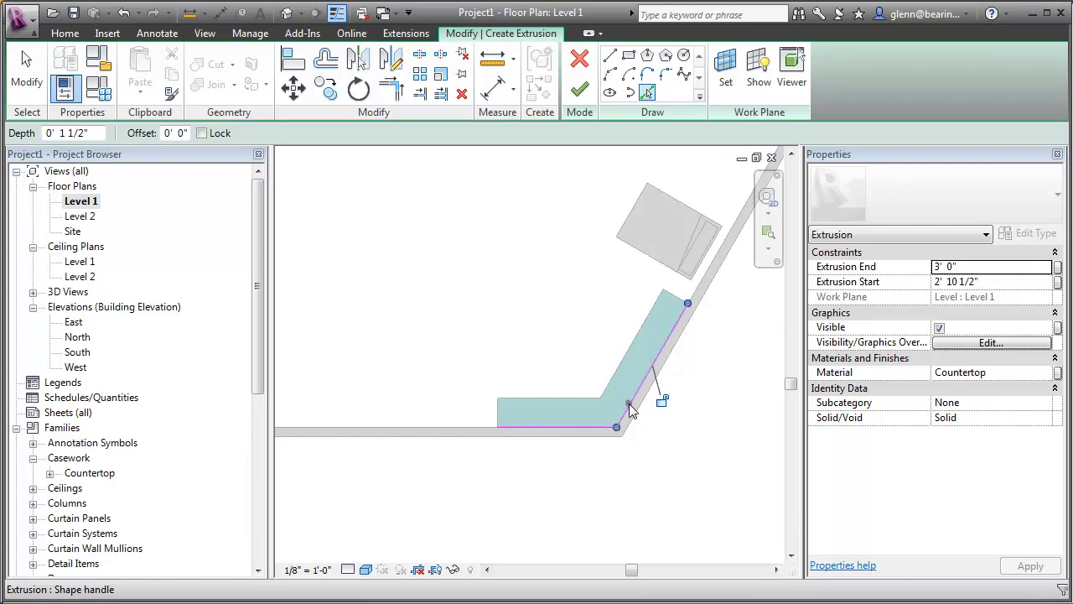
left_click(674, 312)
left_click(535, 396)
left_click(499, 409)
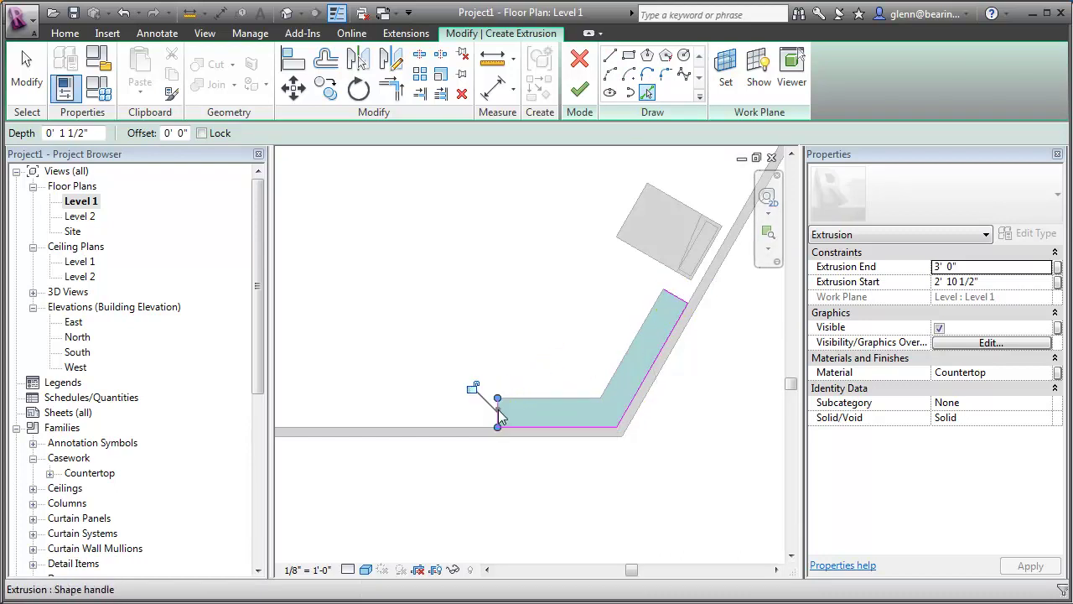
Step: Set the Pick Lines offset to 0' 1" and create sketch lines inside the countertop along both of its back edges
left_click(647, 92)
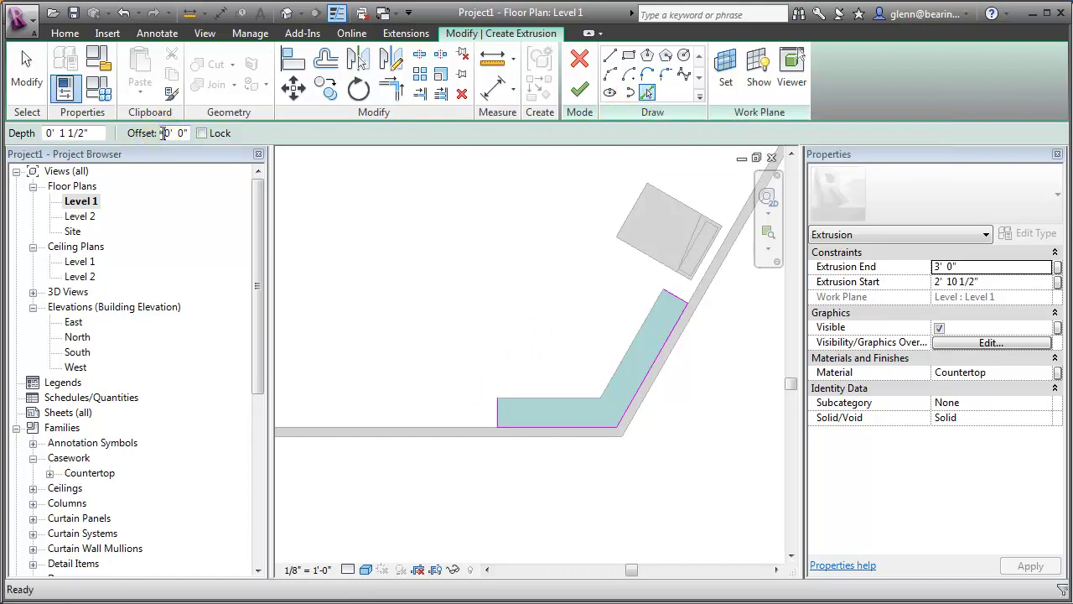
type("0' 1")
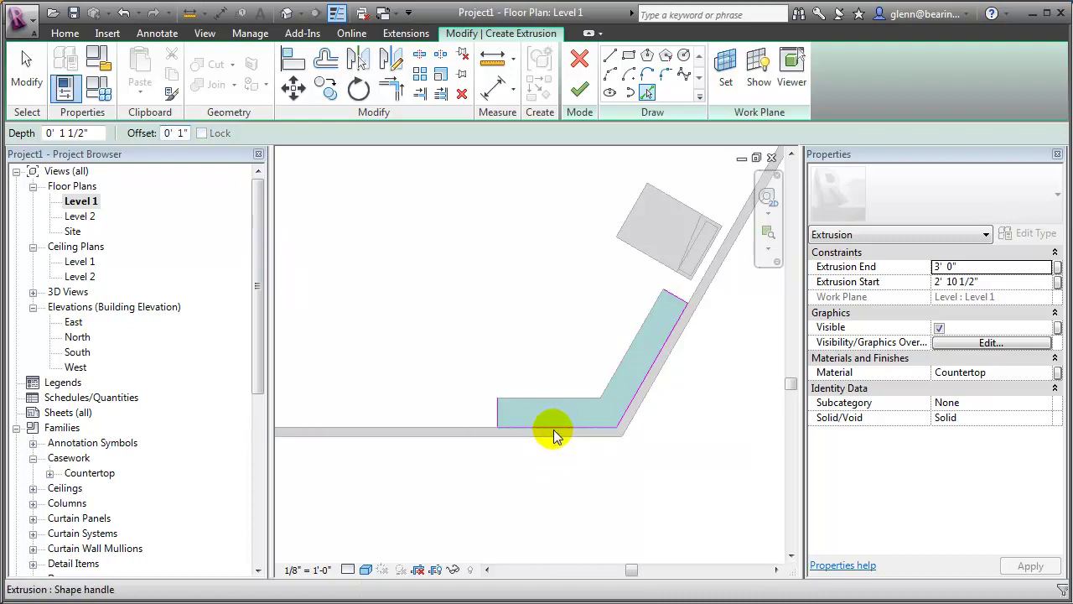
scroll(557, 462, "down", 1)
scroll(555, 465, "up", 3)
scroll(553, 461, "up", 2)
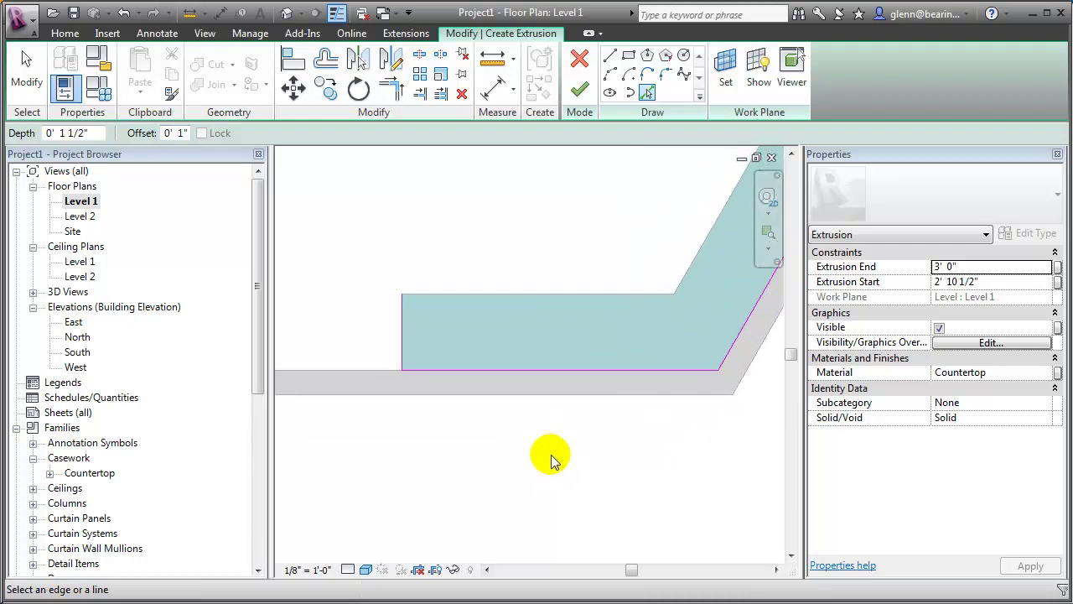
left_click(541, 367)
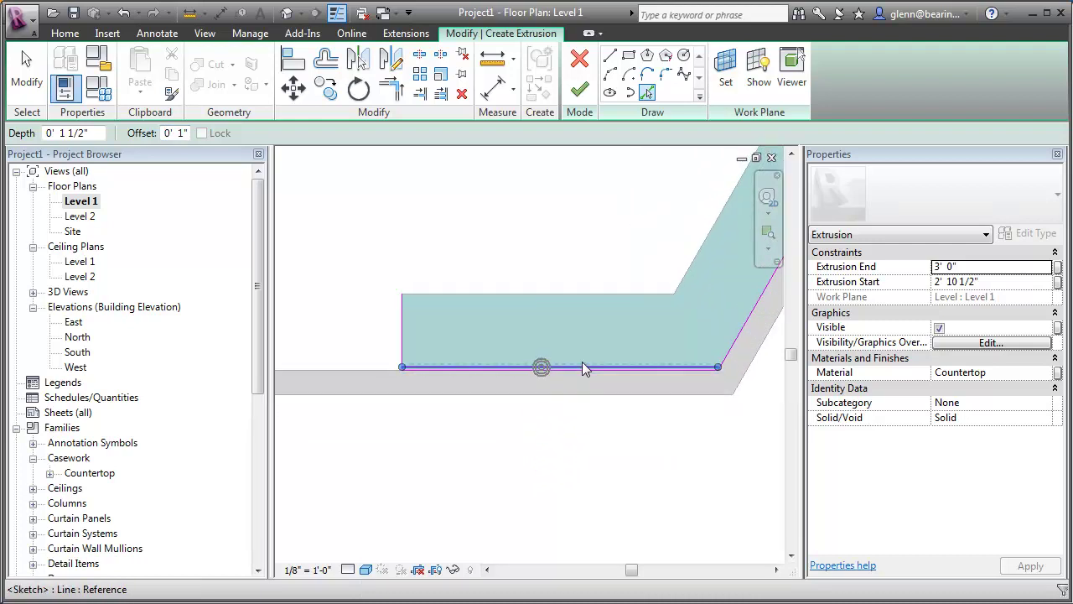
left_click(732, 345)
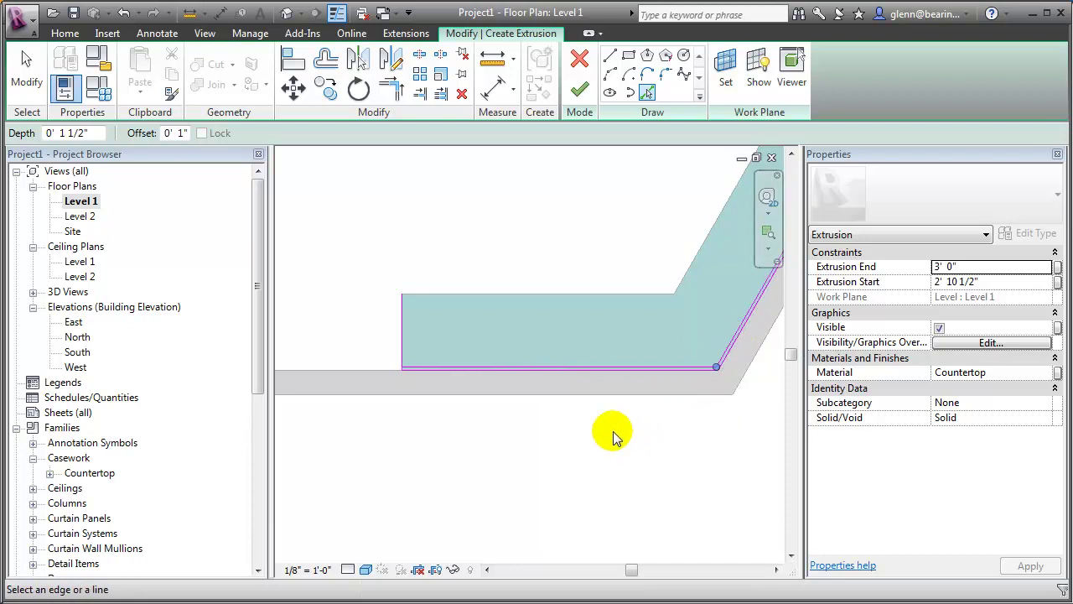
Step: Trim the end line of the countertop's horizontal run to a corner with the inner offset line
key("t")
key("r")
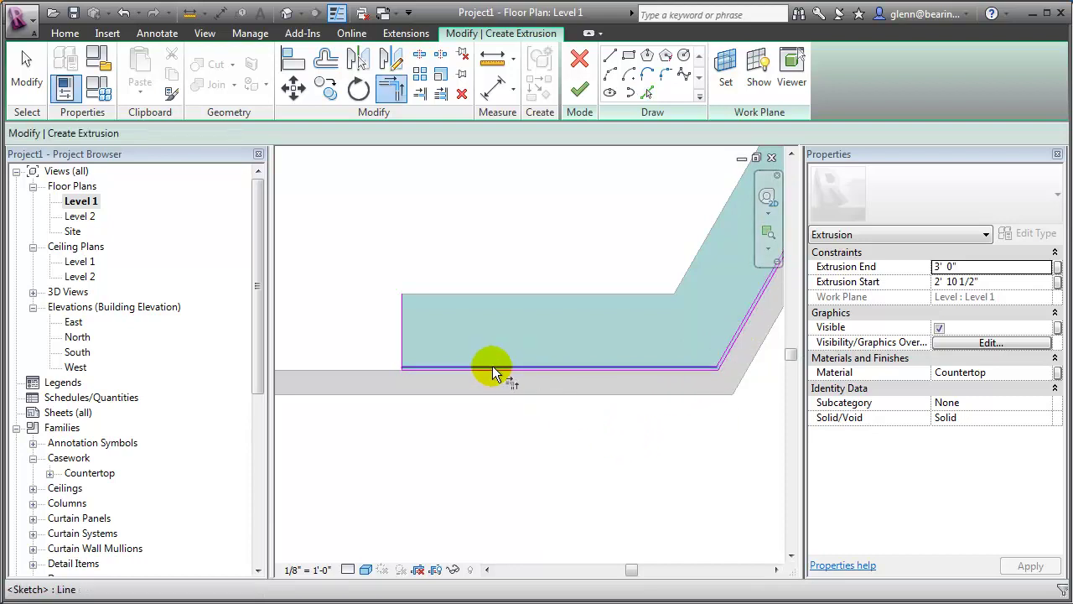
left_click(492, 367)
scroll(428, 372, "up", 1)
scroll(428, 372, "up", 3)
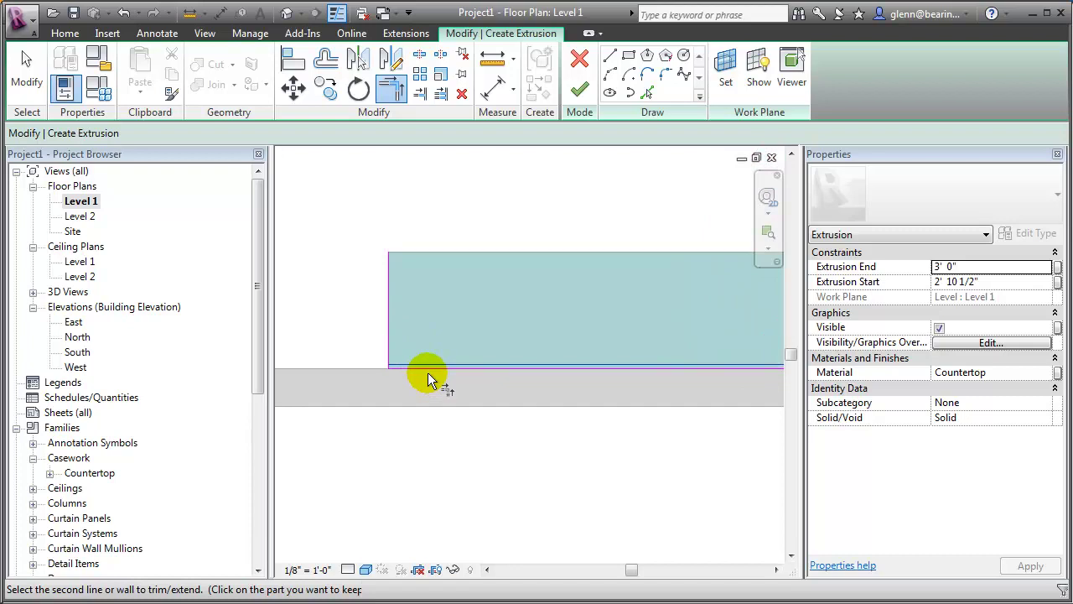
left_click(360, 366)
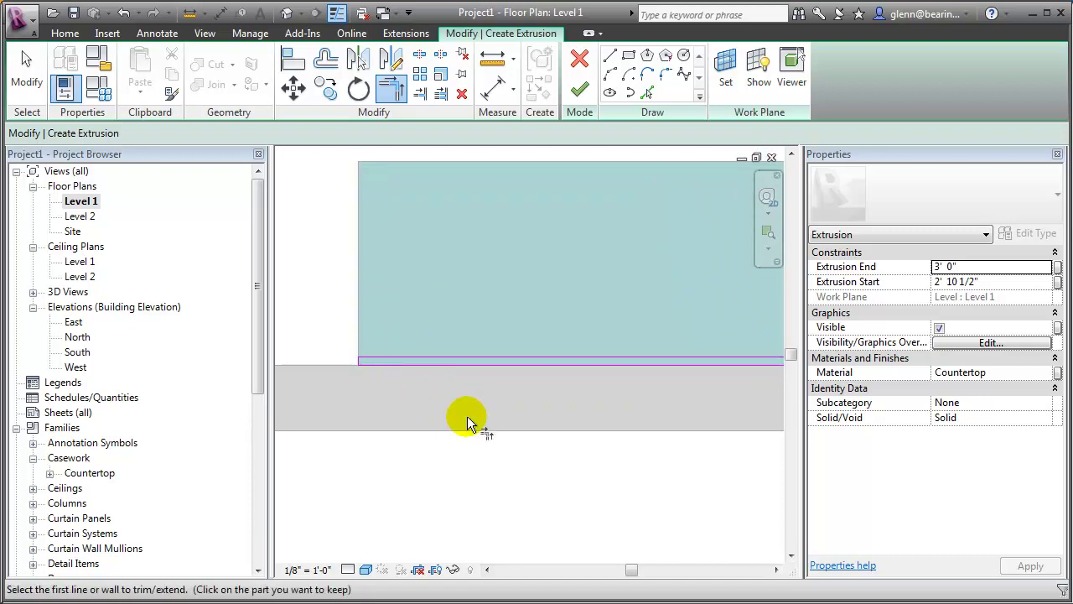
Step: Try to trim the end line of the countertop's angled run to the inner offset line, then undo the trims
scroll(492, 441, "down", 3)
scroll(543, 451, "down", 3)
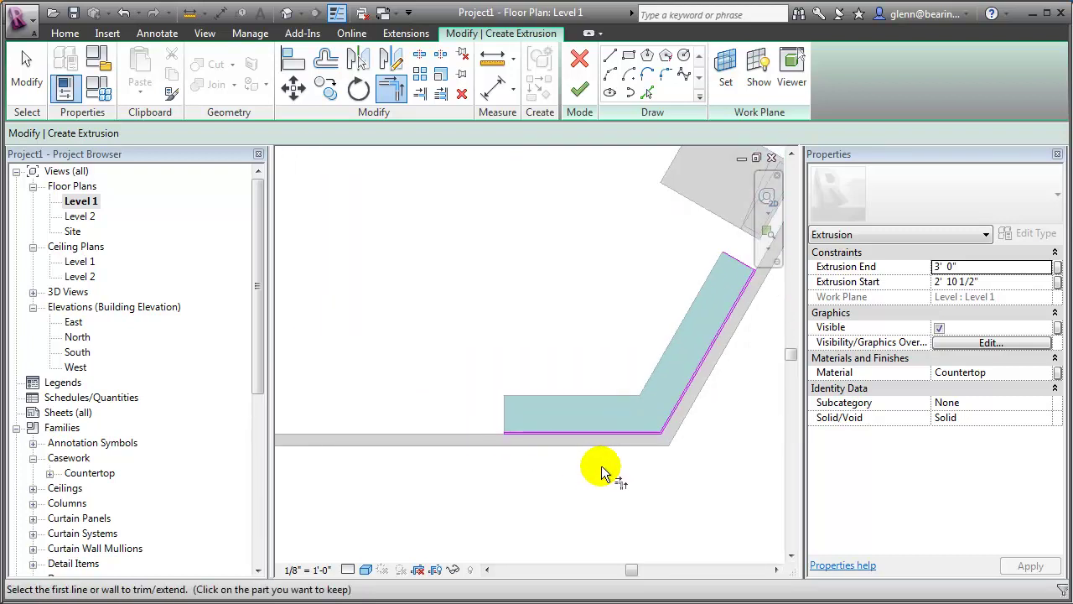
scroll(725, 284, "up", 4)
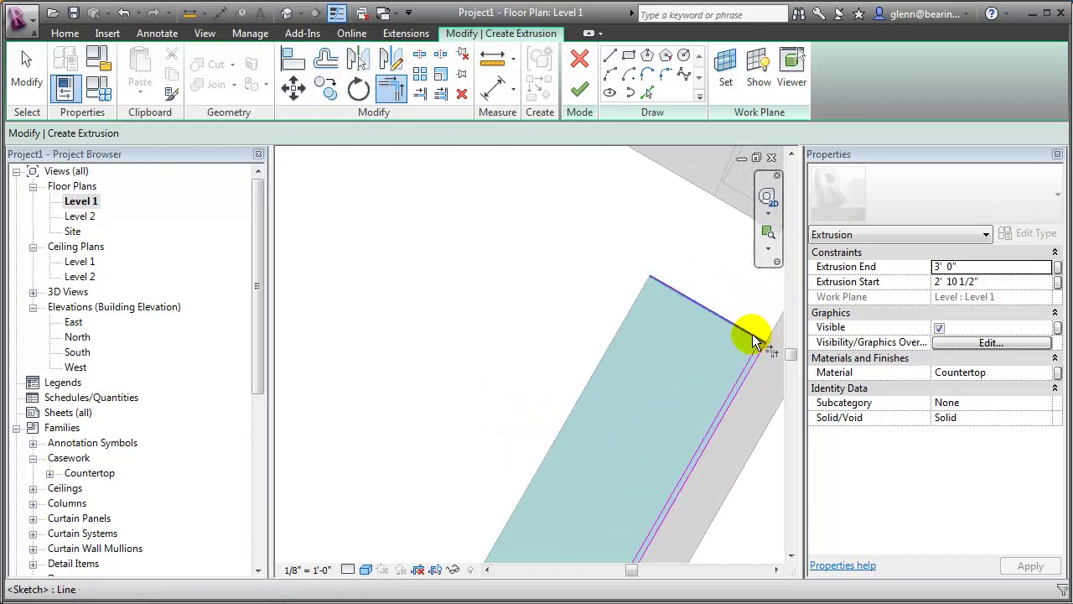
left_click(761, 344)
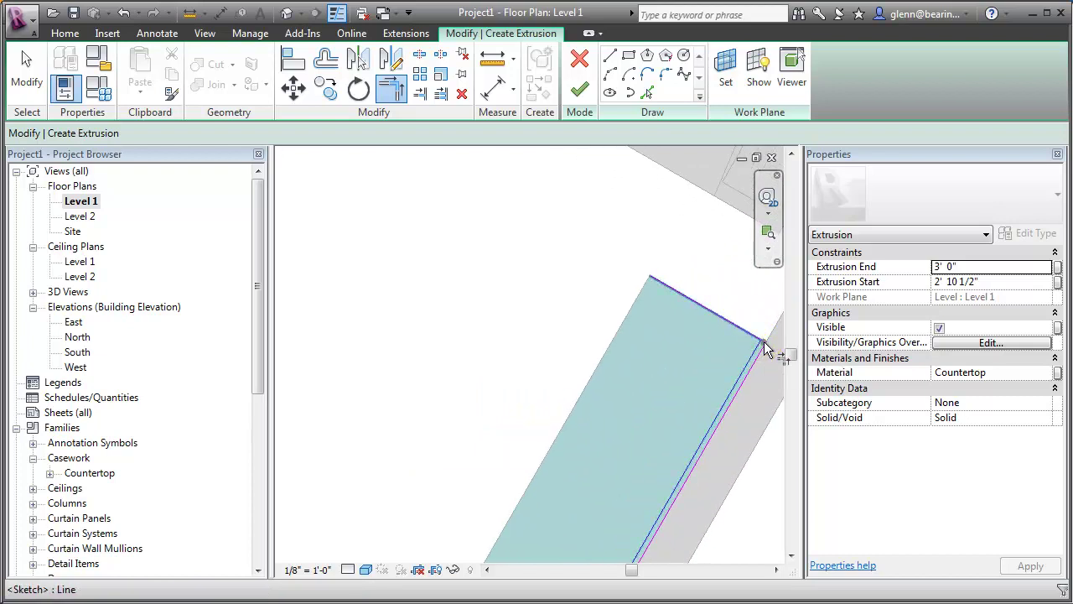
left_click(765, 358)
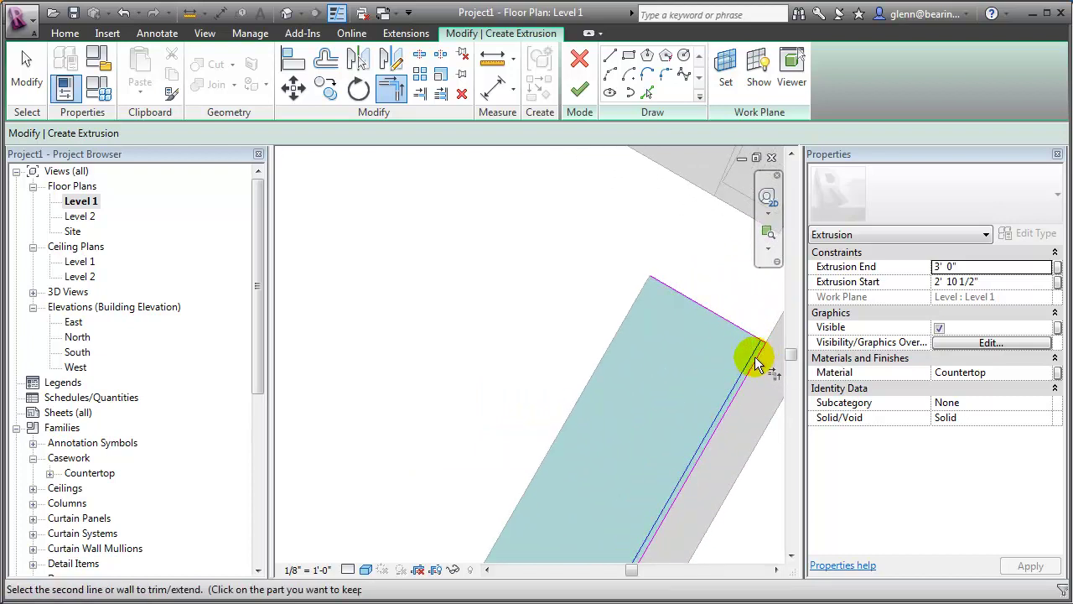
left_click(757, 363)
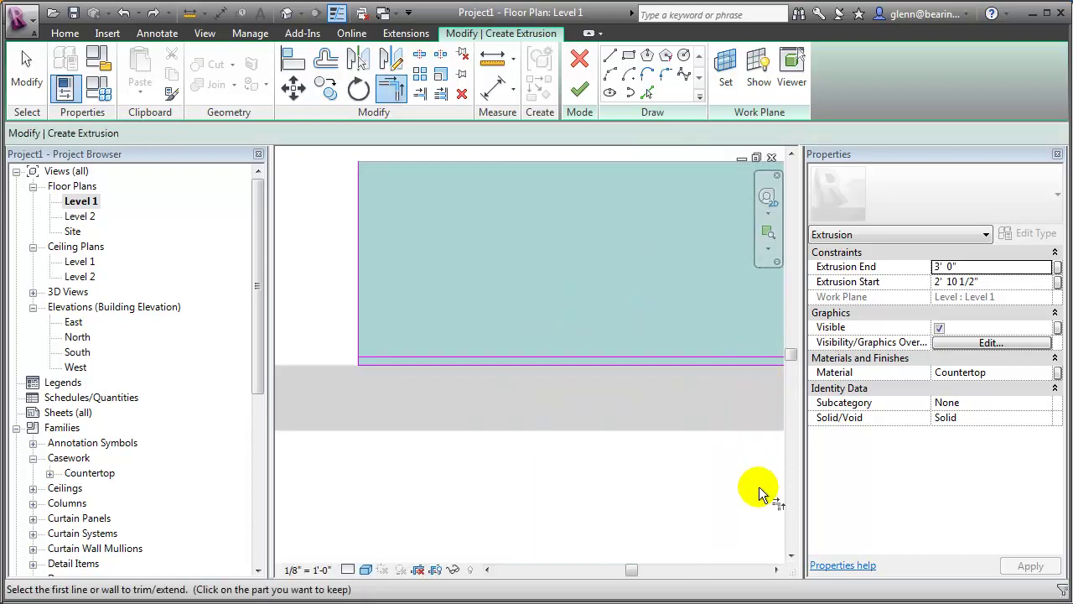
Step: Trim the end line of the countertop's angled run to a closed corner with the inner offset line
left_click(777, 569)
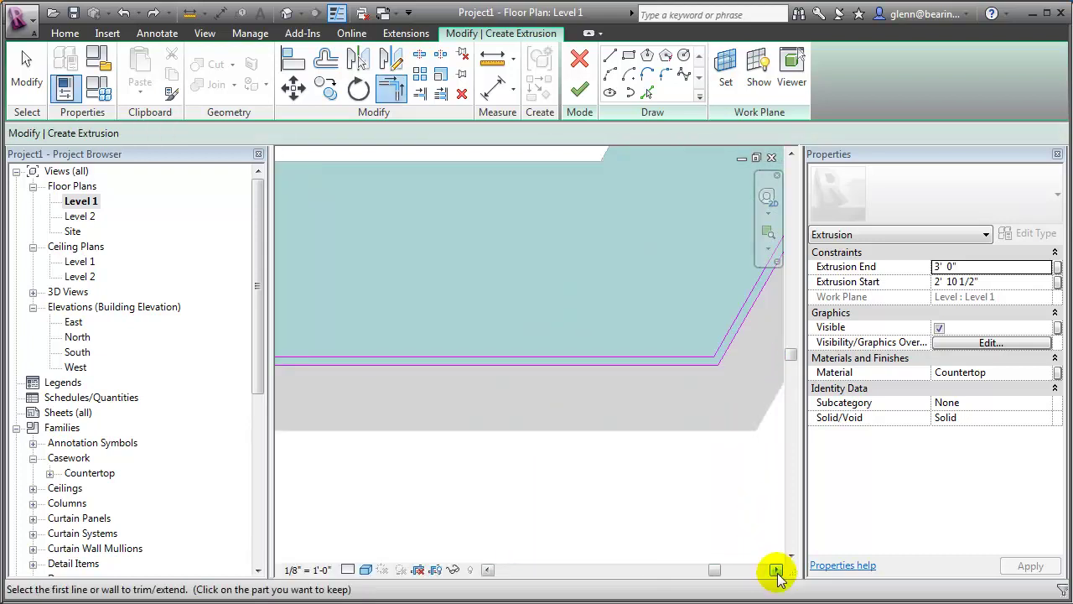
left_click(791, 352)
left_click_drag(790, 356, 788, 280)
left_click_drag(727, 574, 766, 571)
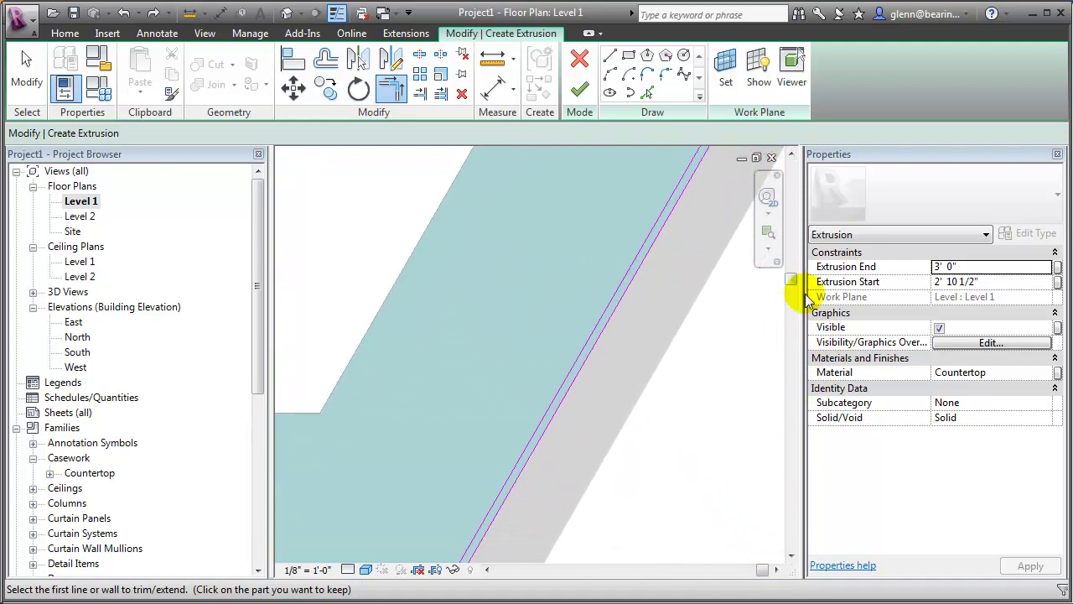
left_click_drag(793, 281, 783, 211)
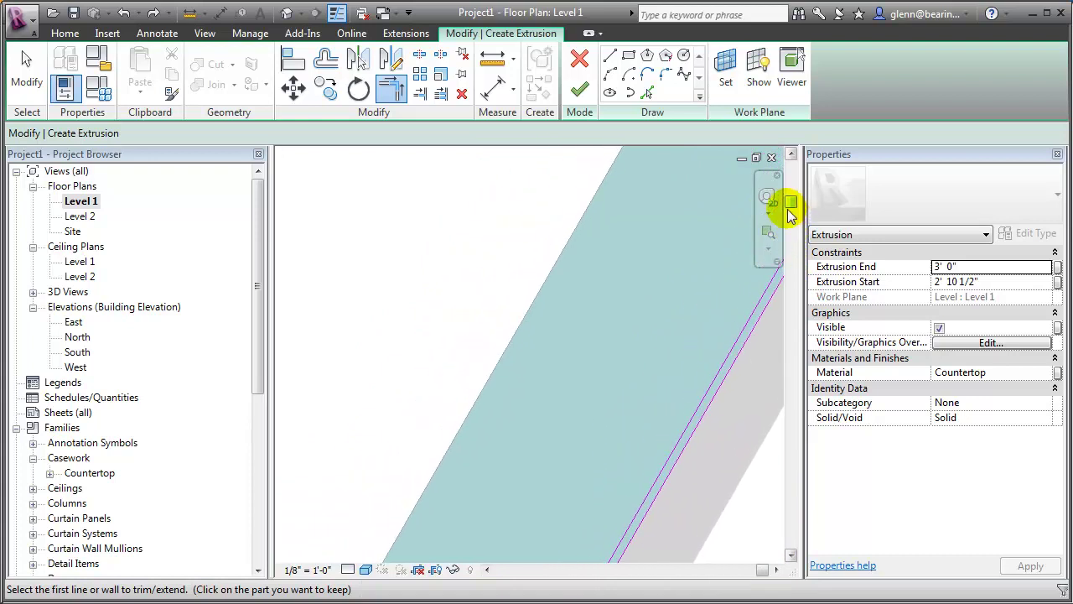
left_click(775, 569)
left_click(775, 569)
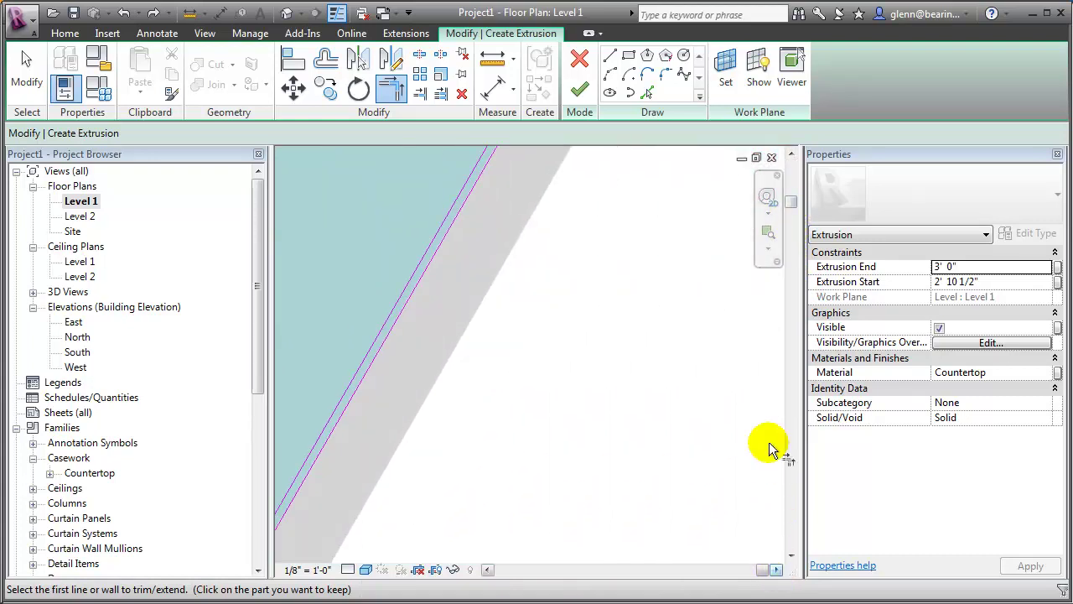
left_click(791, 155)
left_click(791, 155)
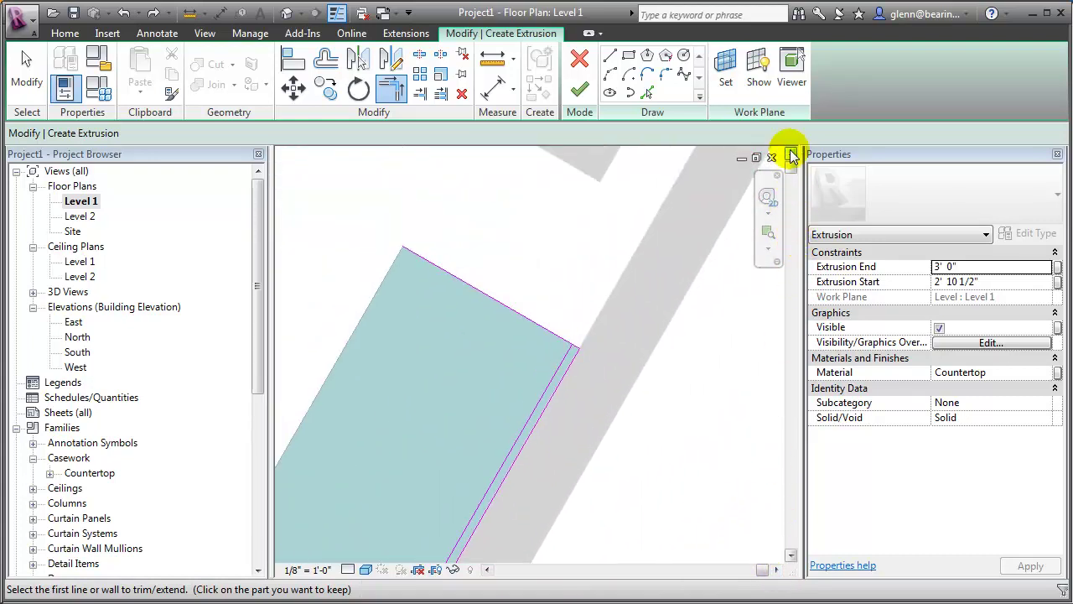
left_click(391, 88)
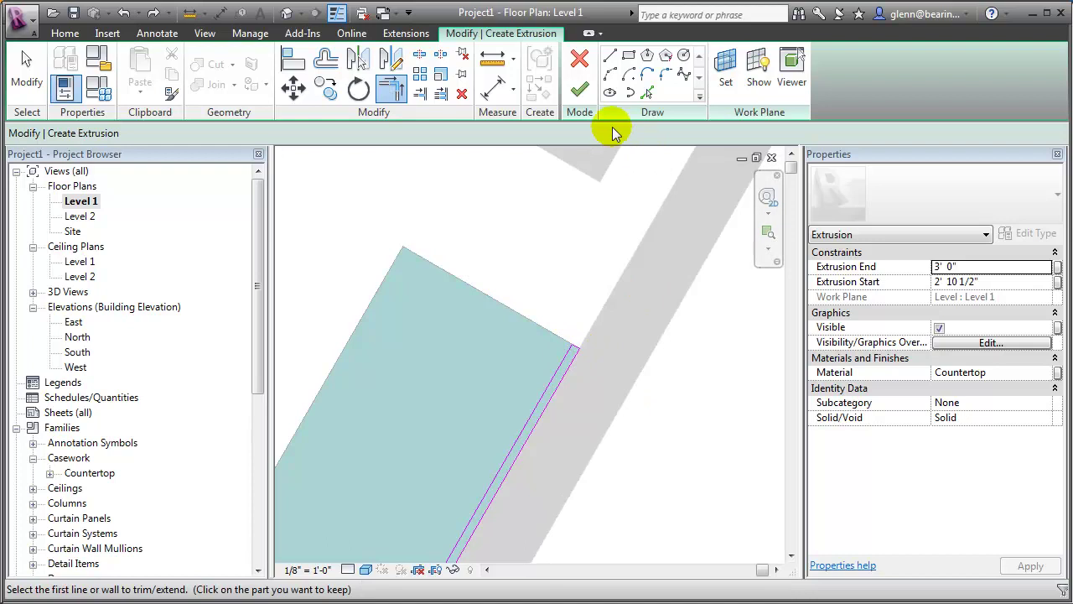
Step: Set the backsplash extrusion's start to 3' 0" and its end to 3' 4", and apply the values
left_click(997, 284)
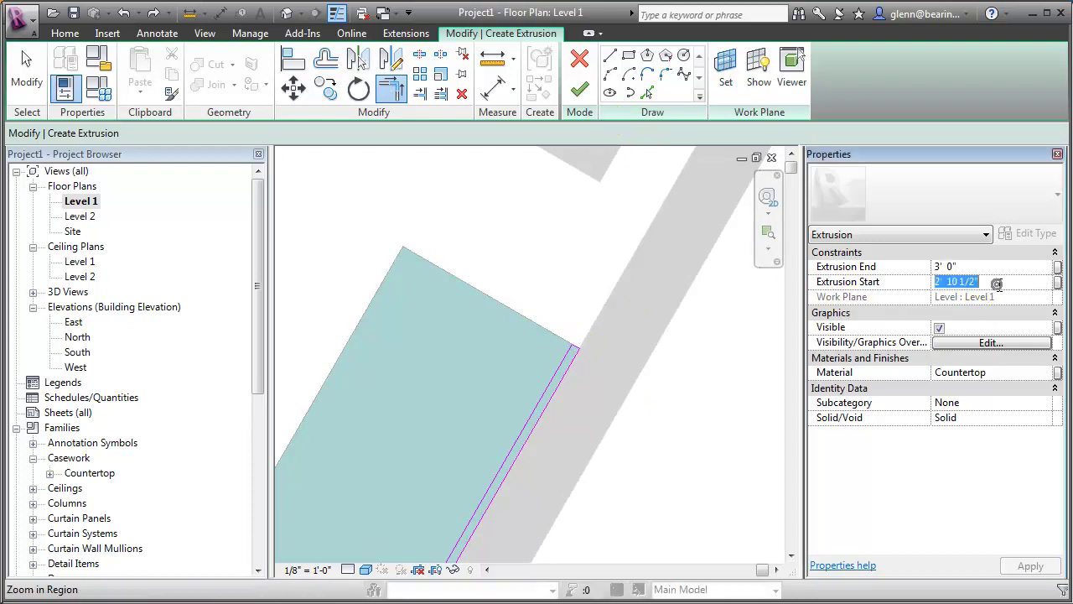
type("3")
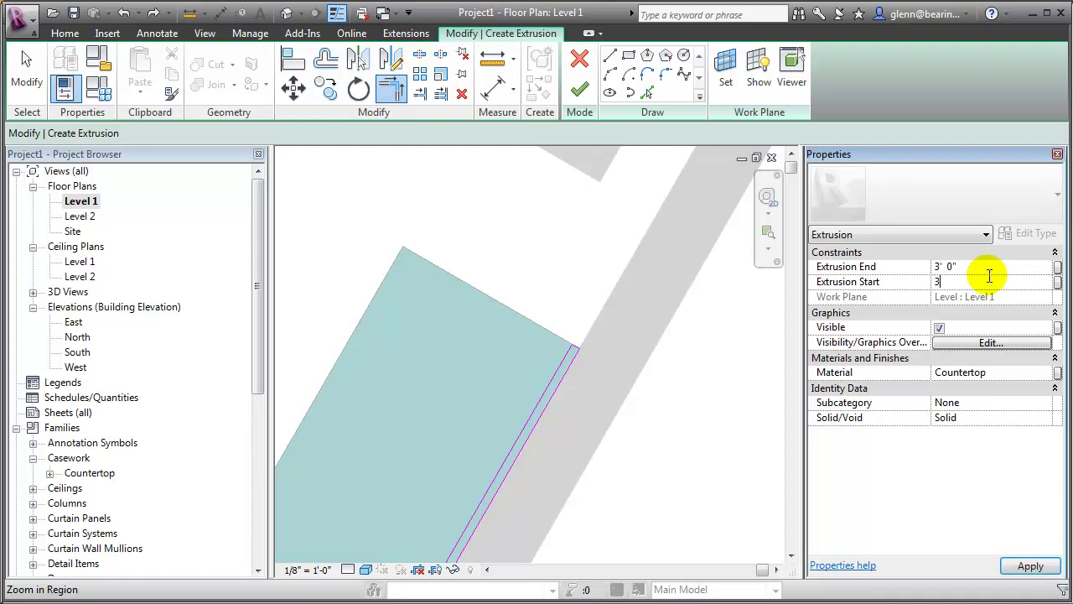
left_click(986, 267)
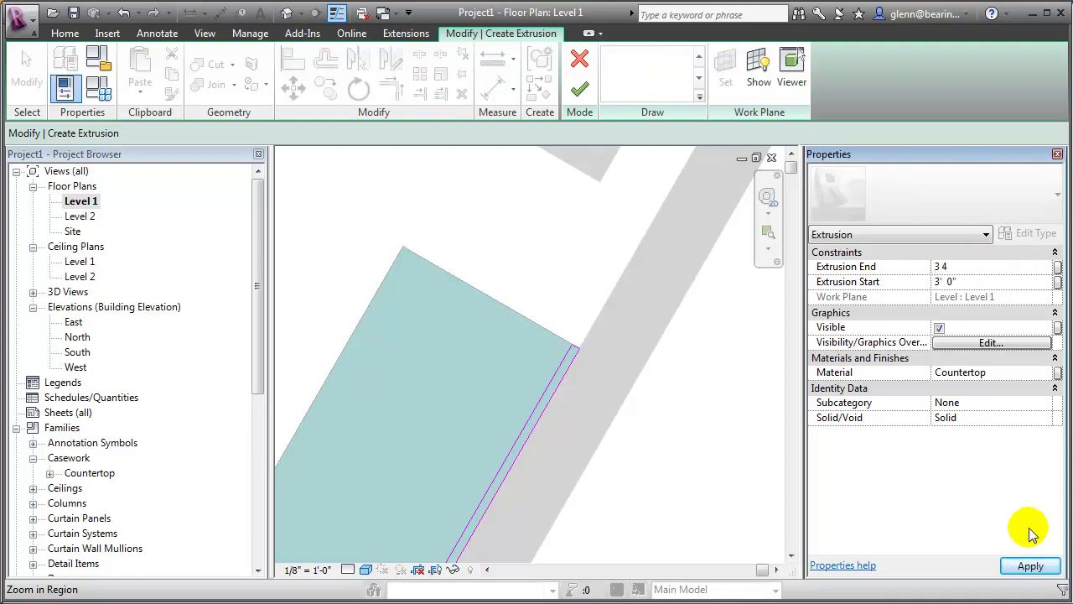
left_click(1032, 565)
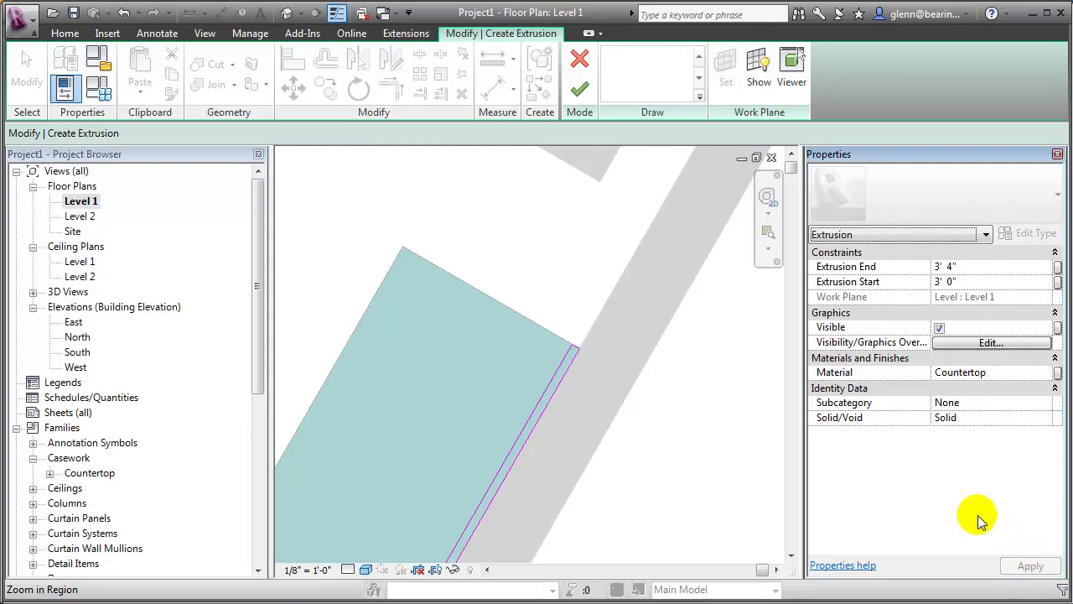
Step: Try to finish the extrusion sketch, show the conflicting lines, and return to the sketch
left_click(580, 89)
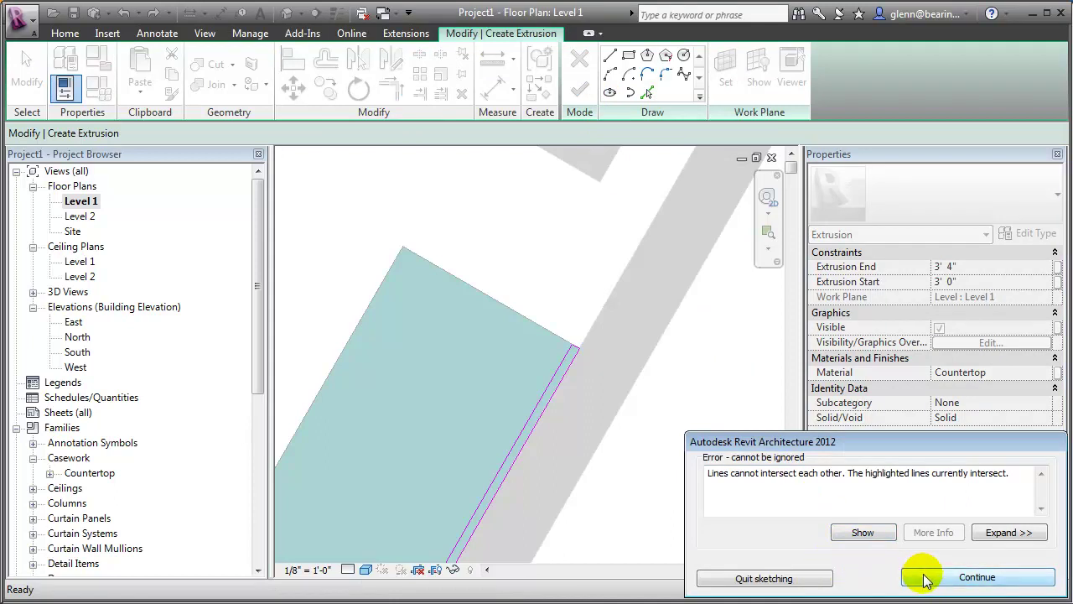
left_click(867, 532)
left_click(820, 515)
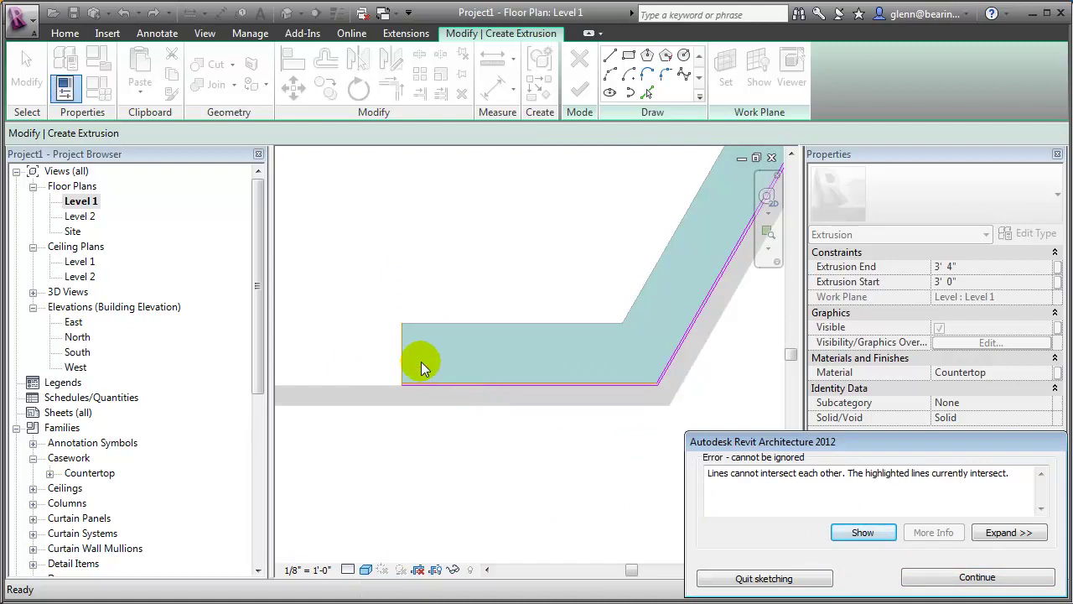
left_click(922, 579)
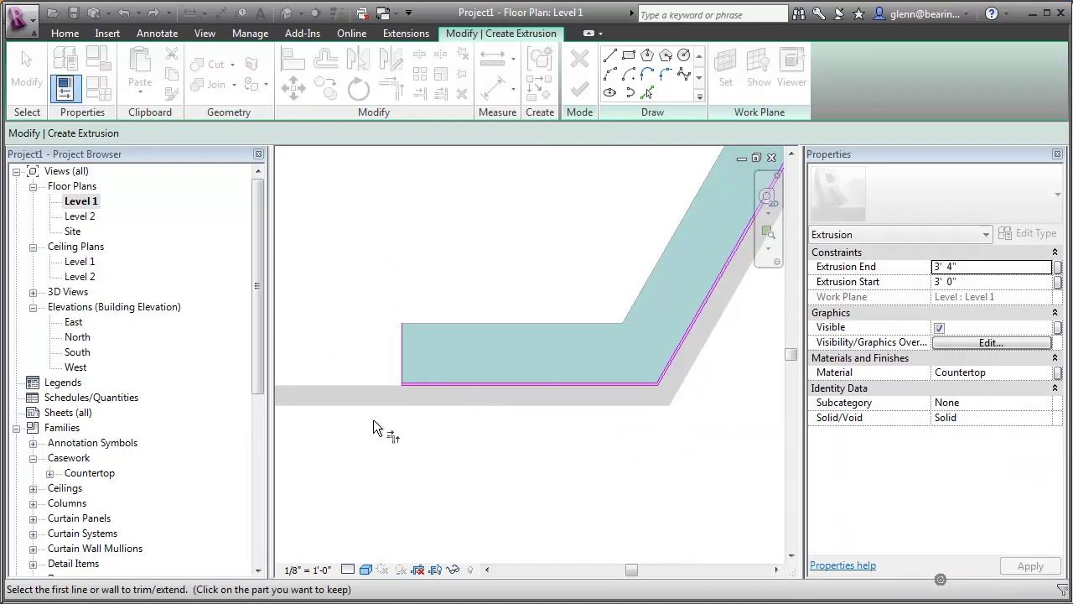
Step: Trim the end line of the horizontal run to the inner offset line and finish the extrusion sketch
scroll(381, 419, "down", 2)
scroll(384, 420, "up", 3)
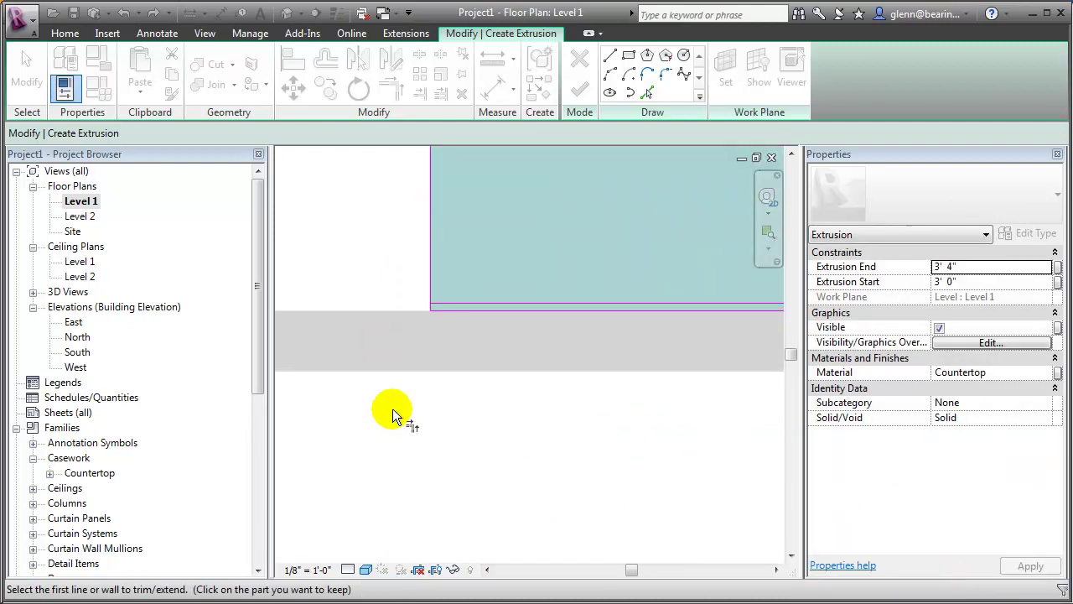
scroll(434, 346, "up", 3)
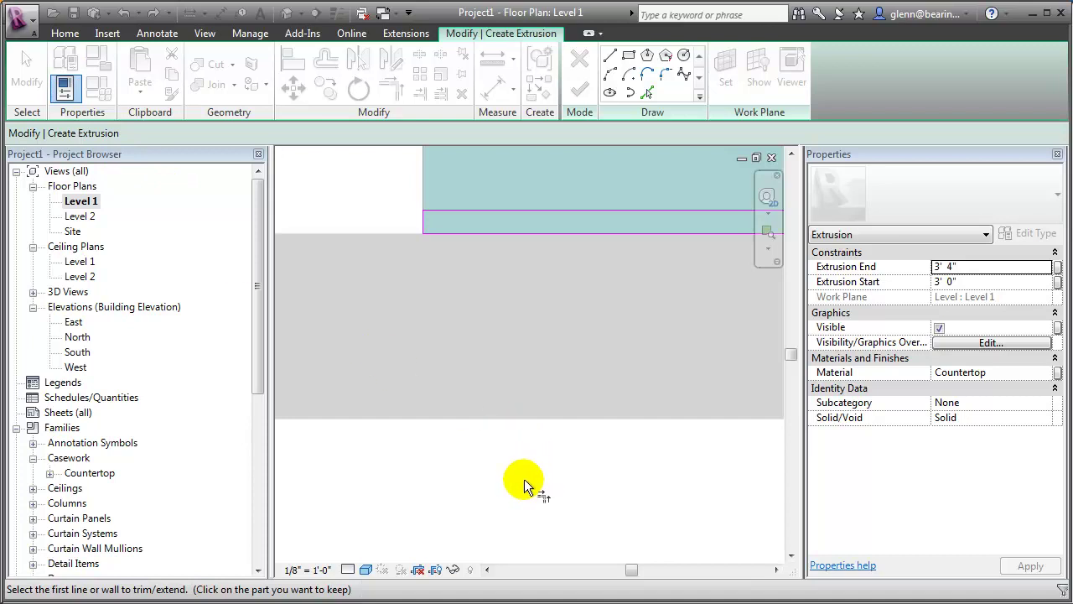
key("Escape")
left_click(579, 89)
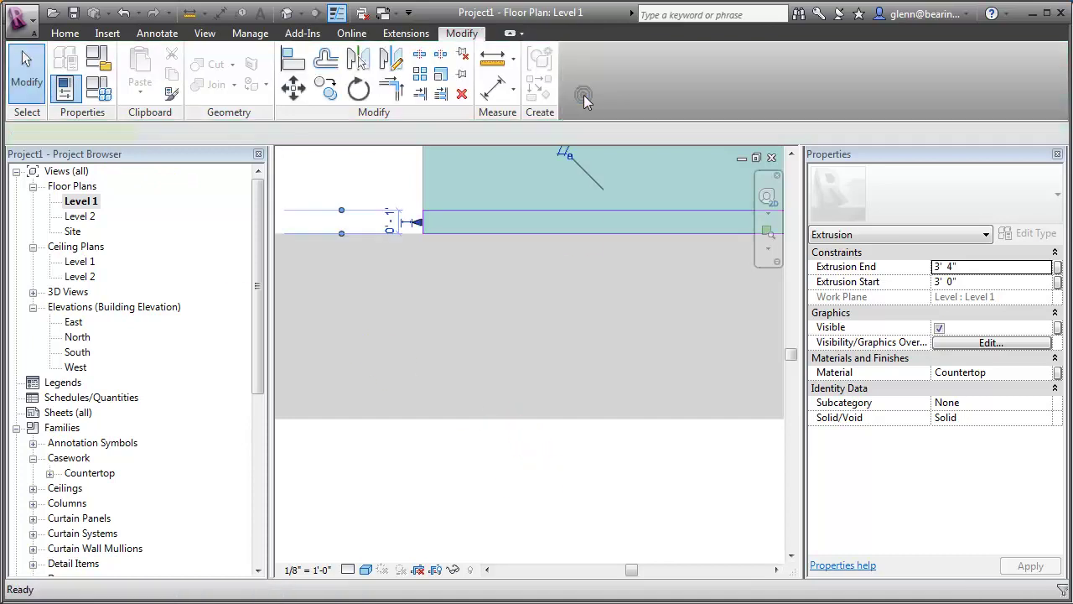
Step: Open the default 3D view and finish the in-place countertop model with its backsplash
left_click(287, 15)
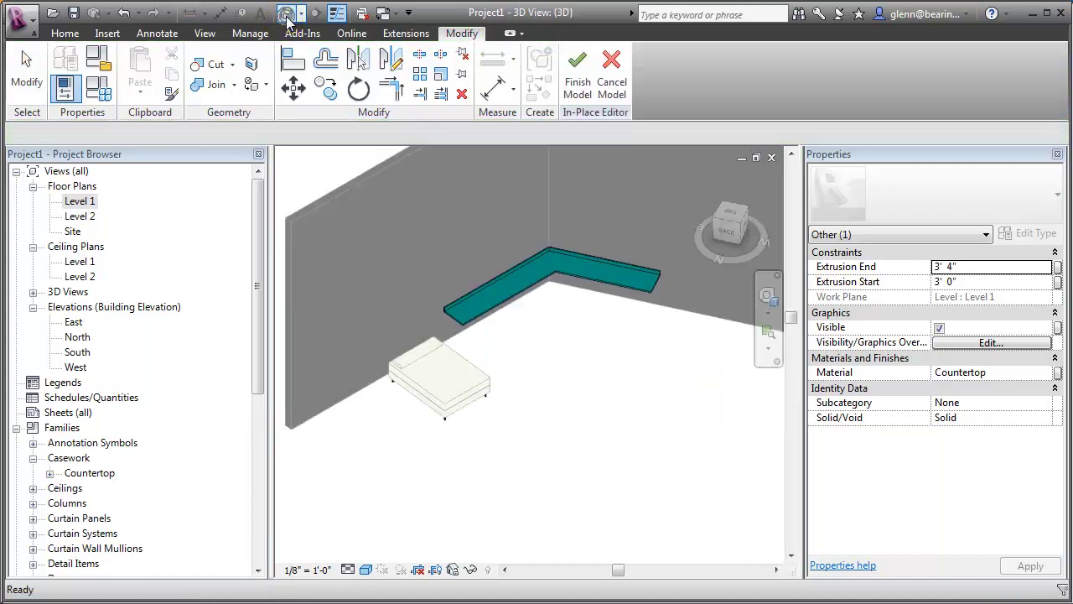
left_click(572, 84)
scroll(558, 319, "down", 2)
scroll(560, 332, "up", 4)
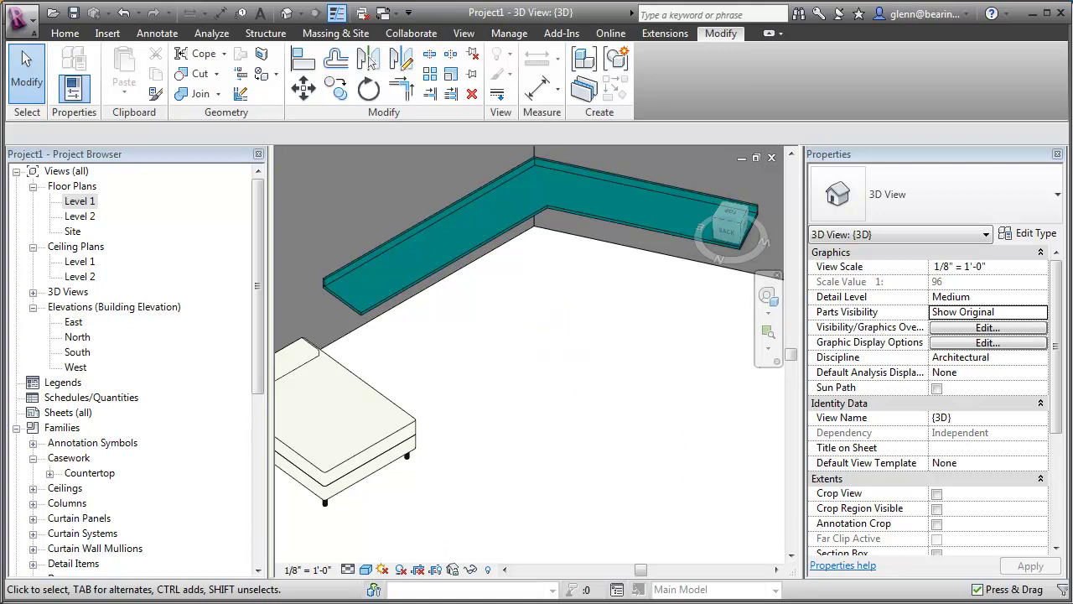
scroll(529, 347, "down", 2)
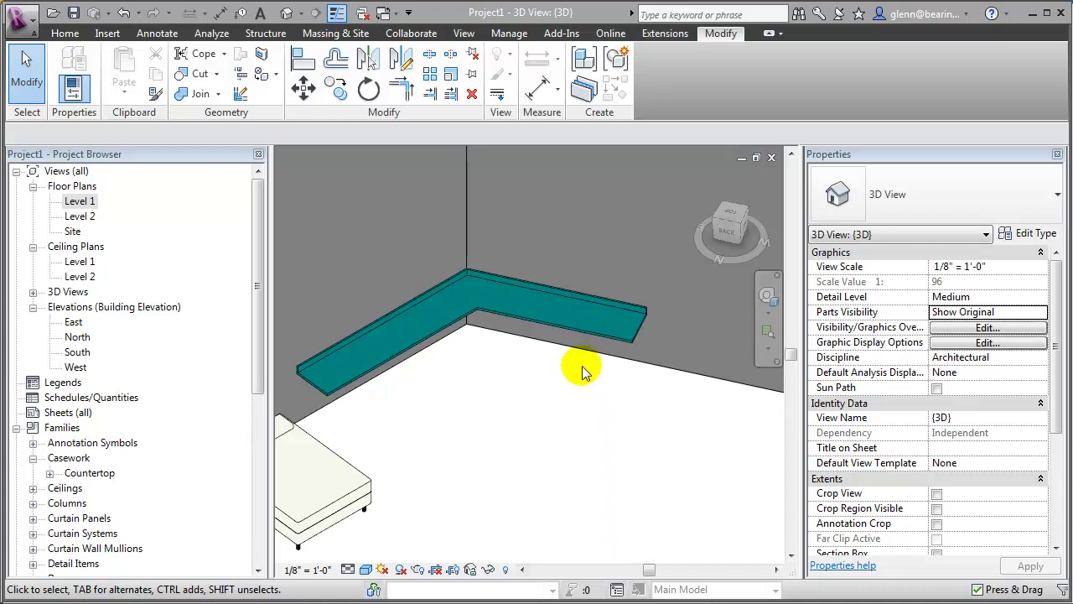
Step: Reopen the countertop for in-place editing and select its flat slab extrusion
left_click(585, 338)
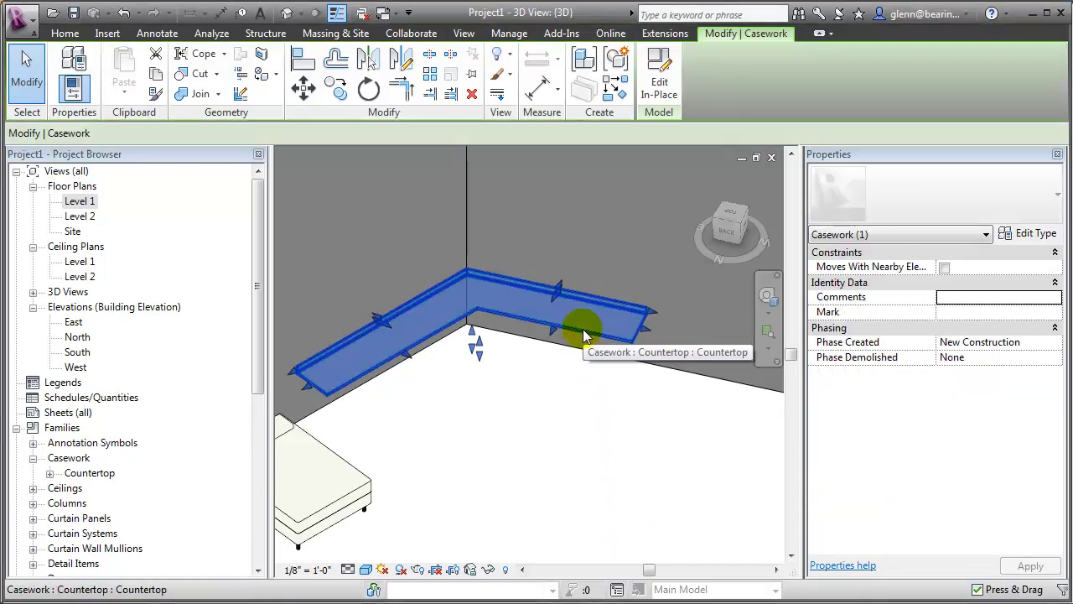
left_click(656, 83)
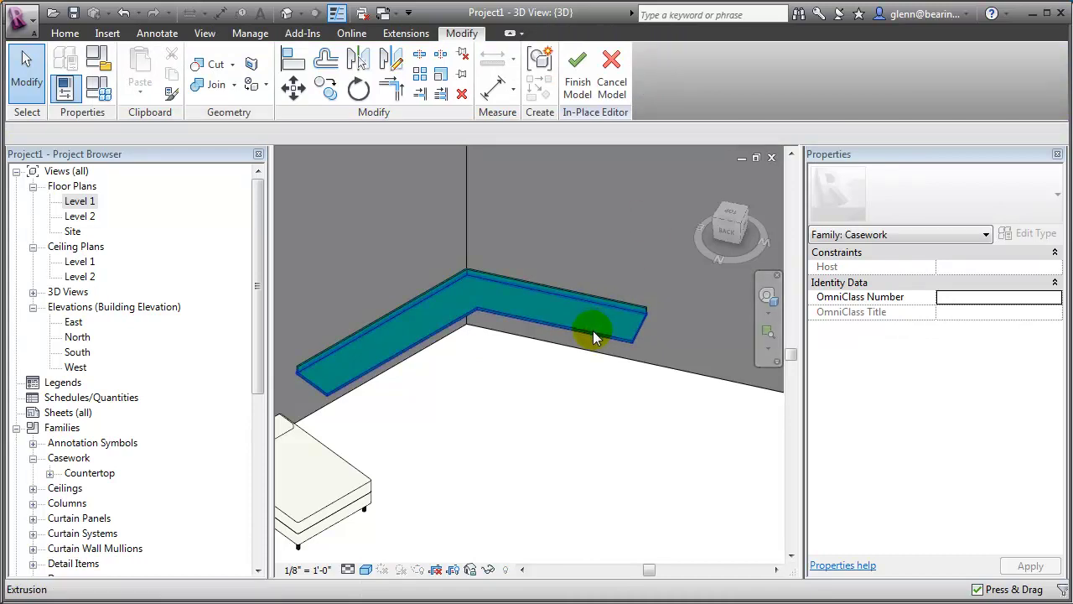
left_click(592, 333)
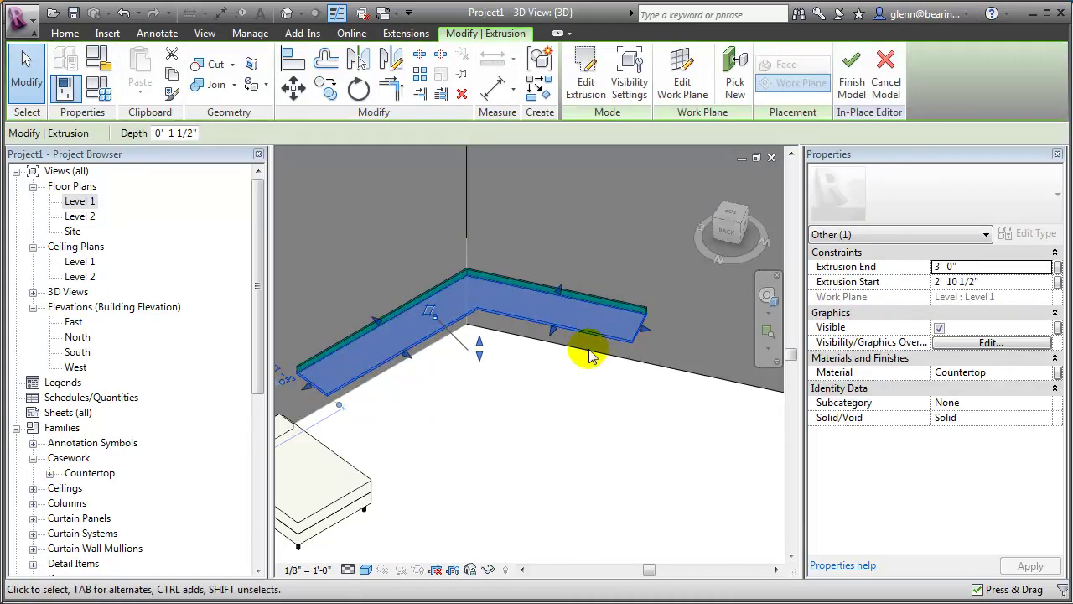
Step: Edit the countertop slab's sketch by adding a rectangular cutout about 3'-0" long in the run with the free end toward the view cube, and finish it
left_click(585, 81)
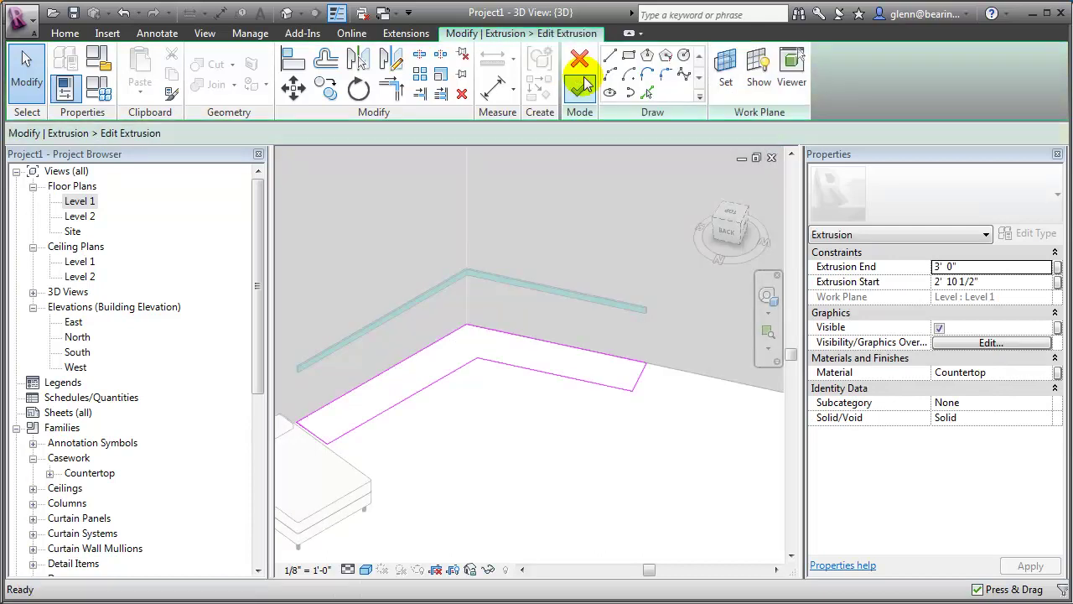
left_click(629, 57)
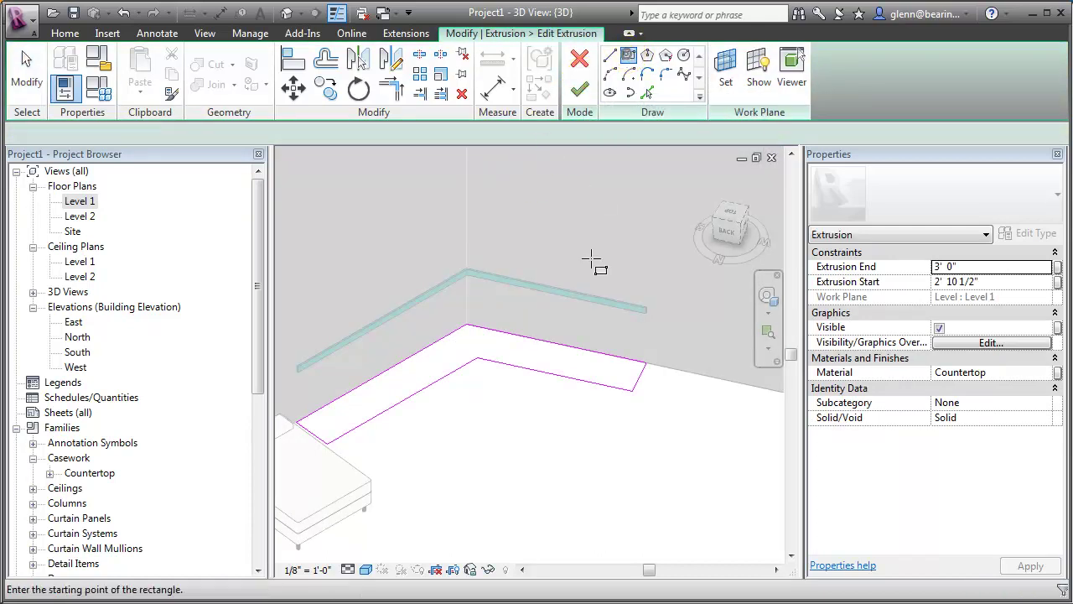
left_click(534, 345)
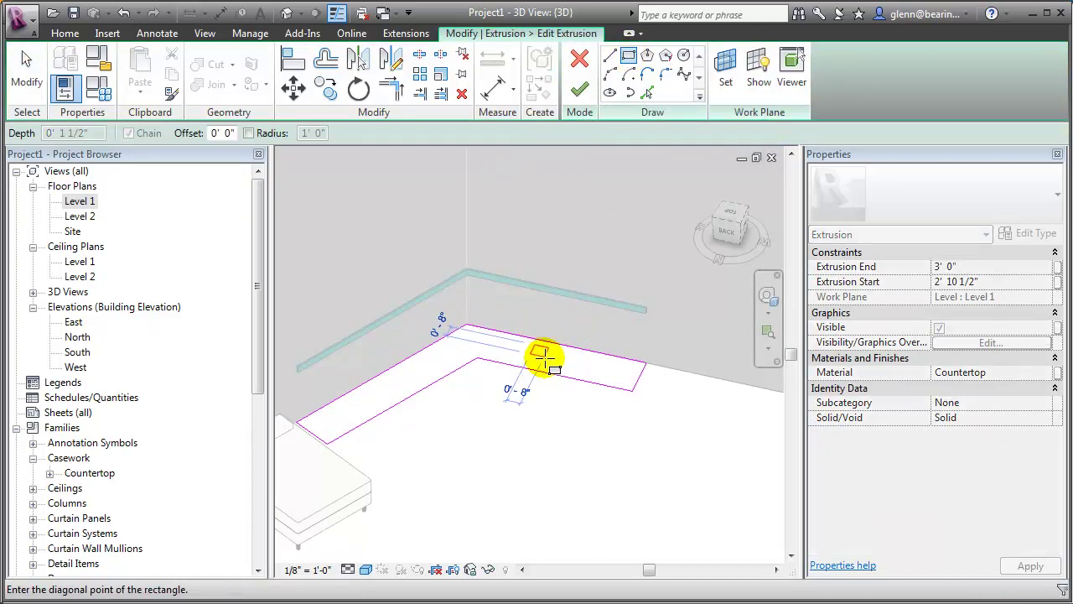
left_click(591, 375)
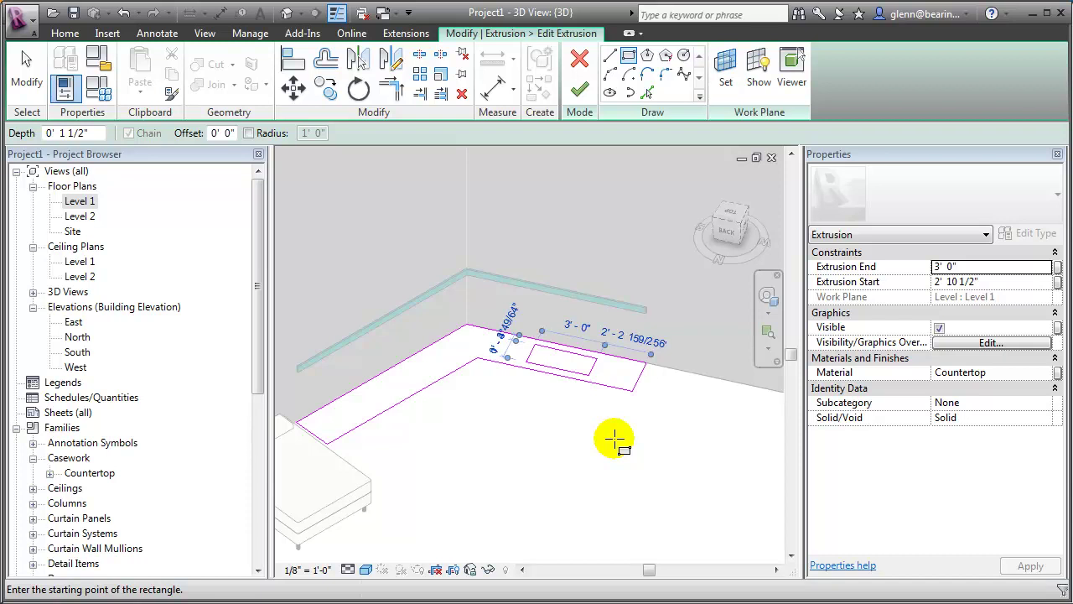
left_click(580, 89)
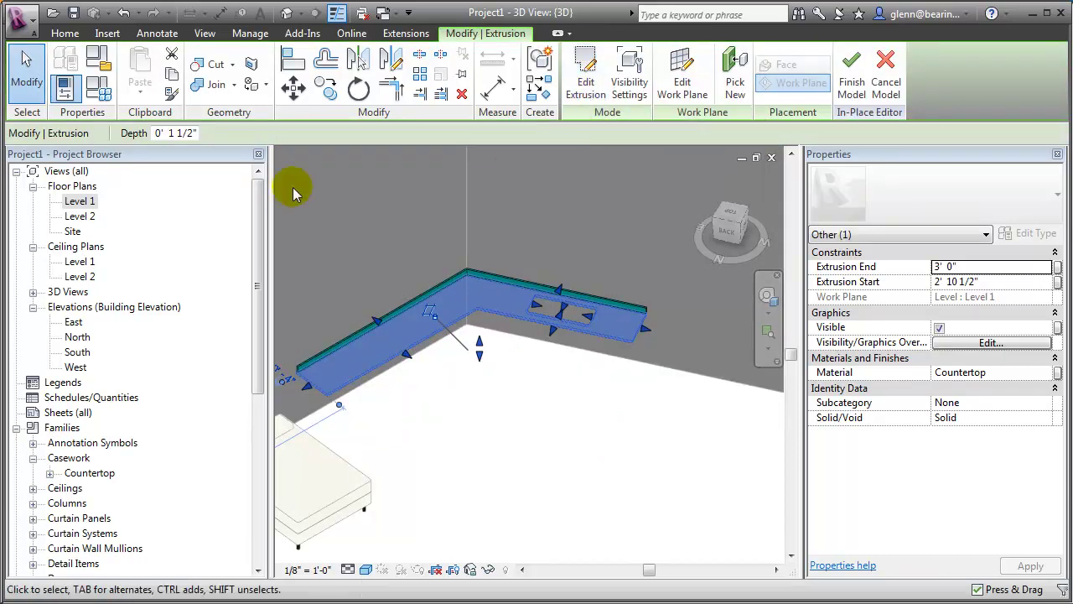
Step: Deselect the slab and finish the in-place countertop model
left_click(42, 91)
left_click(429, 427)
left_click(479, 442)
left_click(478, 444)
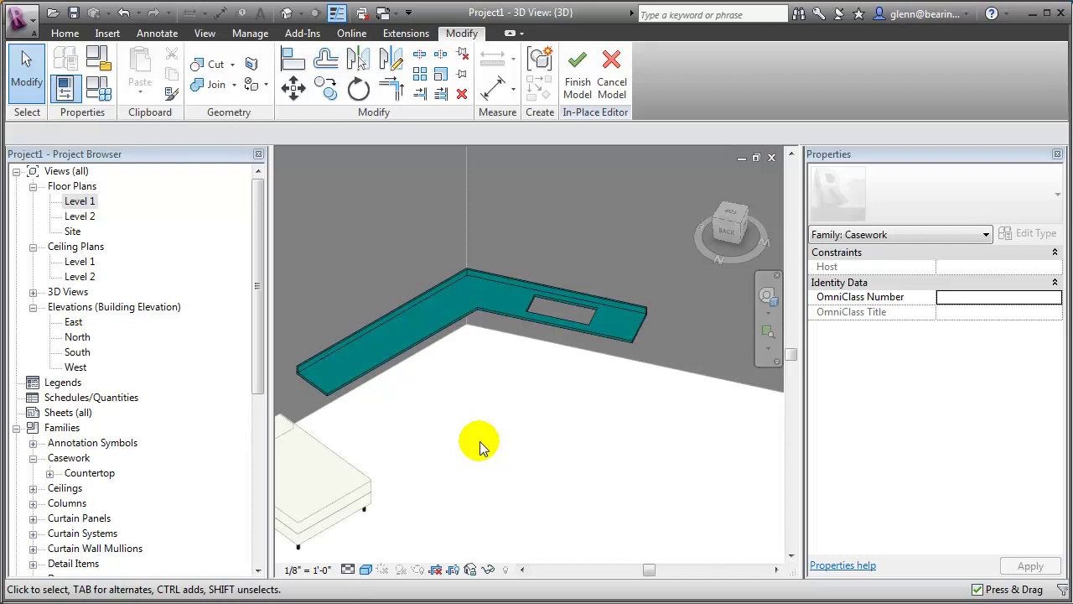
left_click(576, 88)
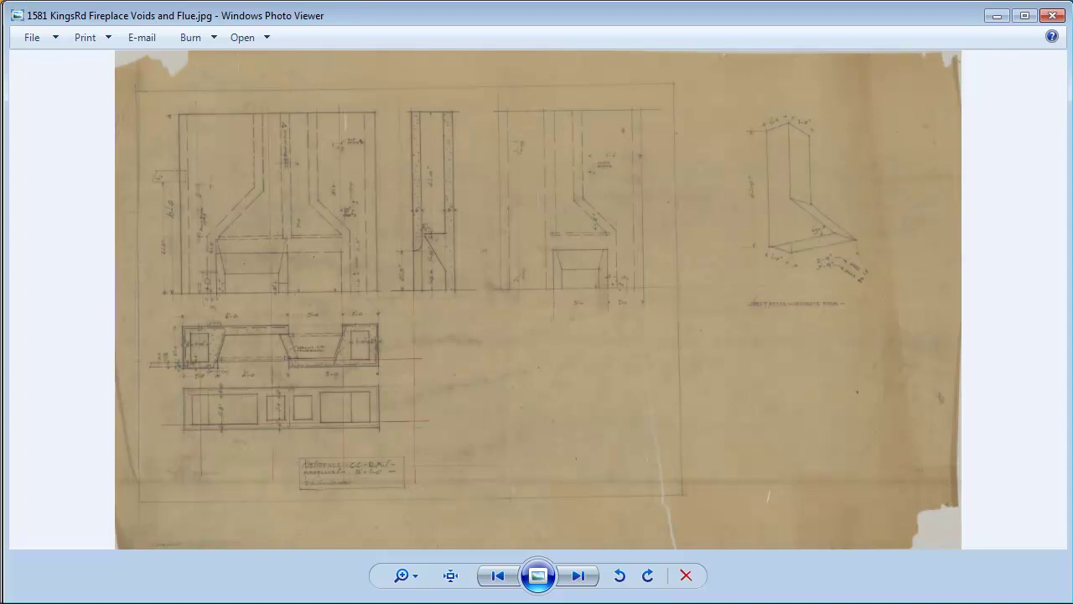
Step: Switch from the fireplace drawing image back to Revit and open the Level 1 floor plan
key("alt+Tab")
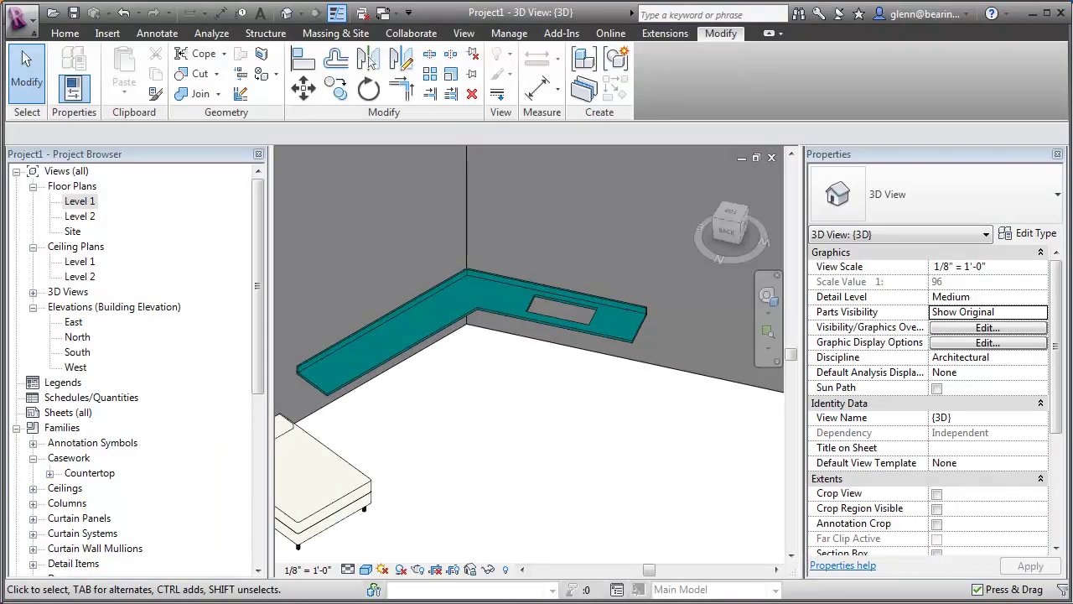
double_click(80, 201)
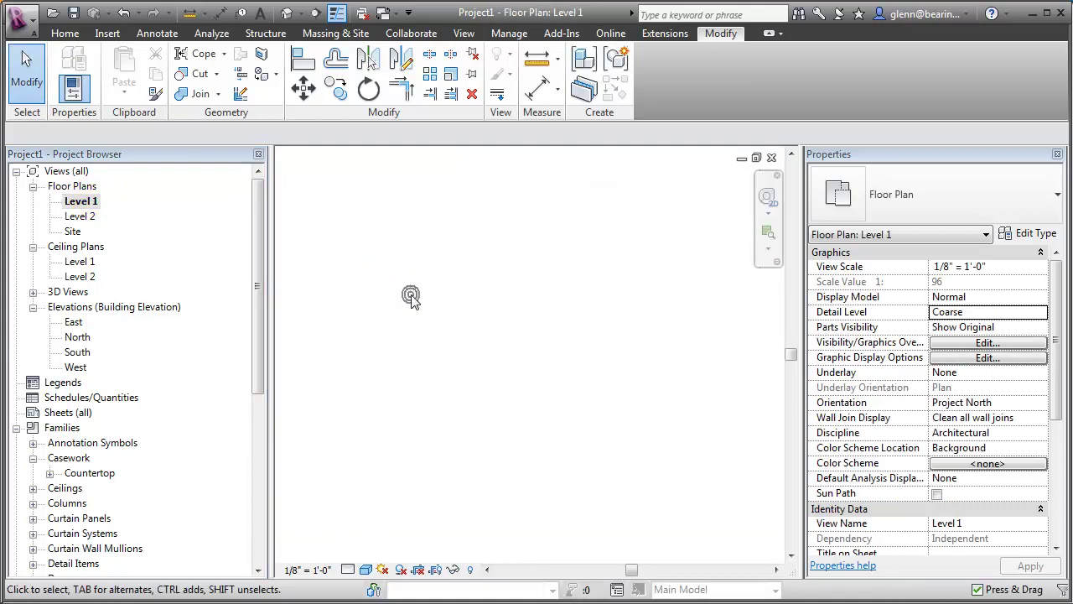
key("z")
key("a")
left_click(768, 233)
left_click_drag(516, 339, 662, 437)
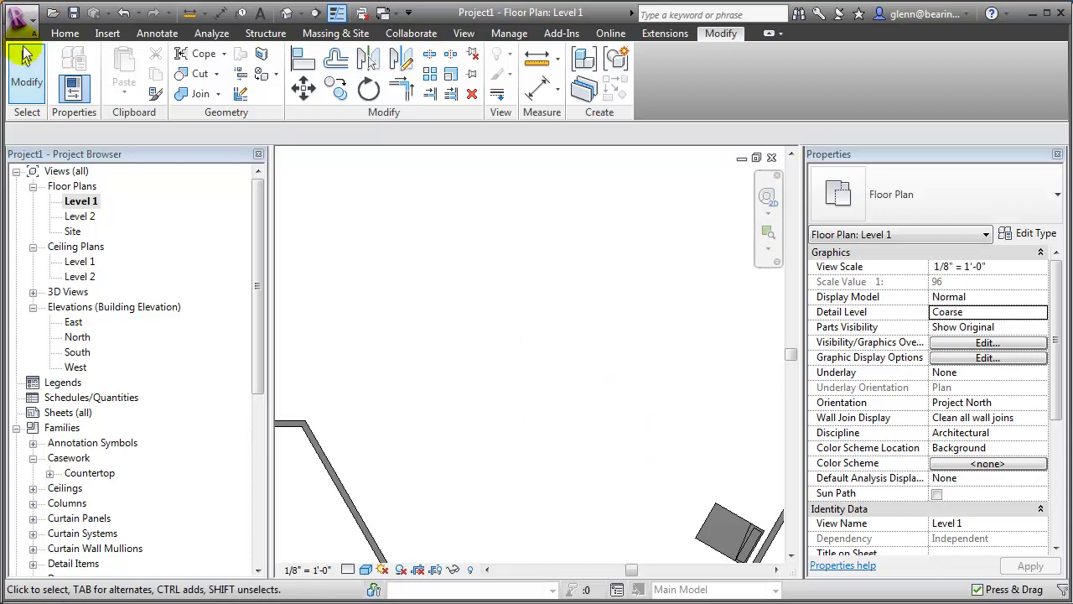
Step: Start a new in-place component without saving the project, assign it the Walls category, and name it Fireplace
left_click(62, 34)
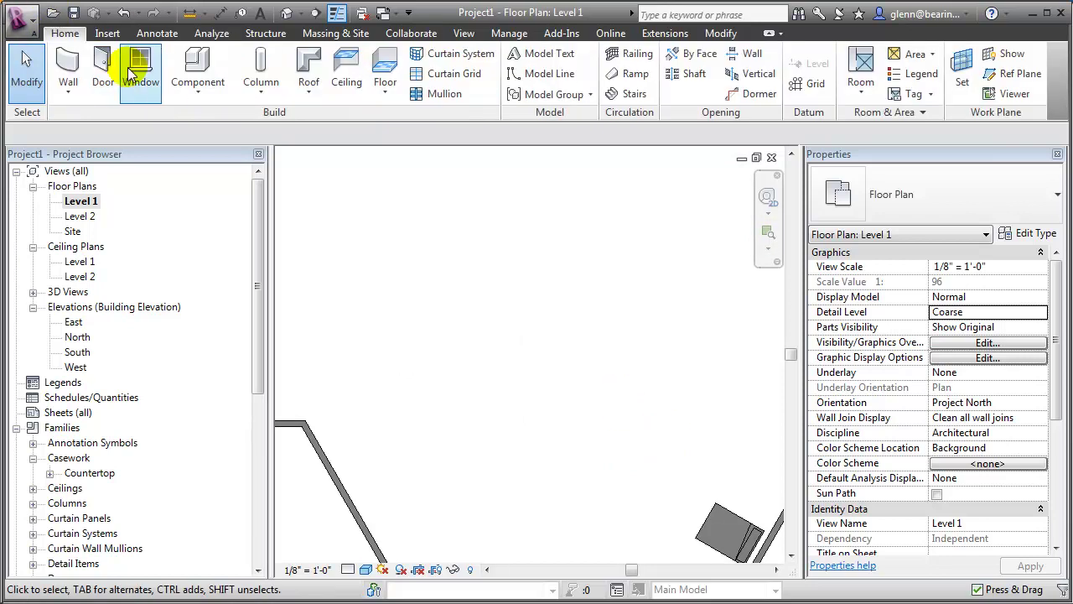
left_click(193, 92)
left_click(202, 159)
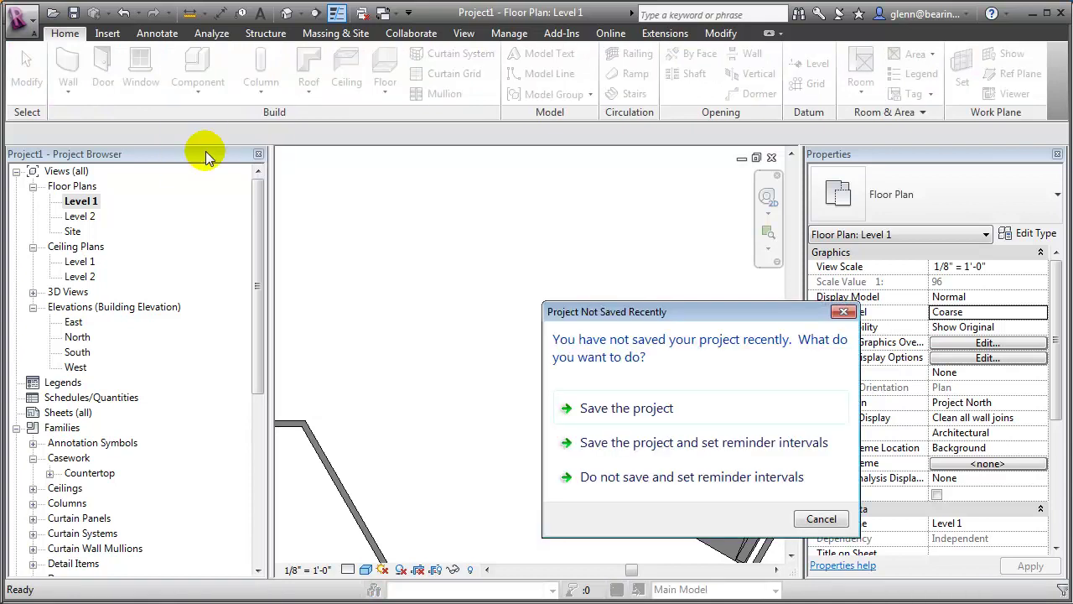
left_click(587, 409)
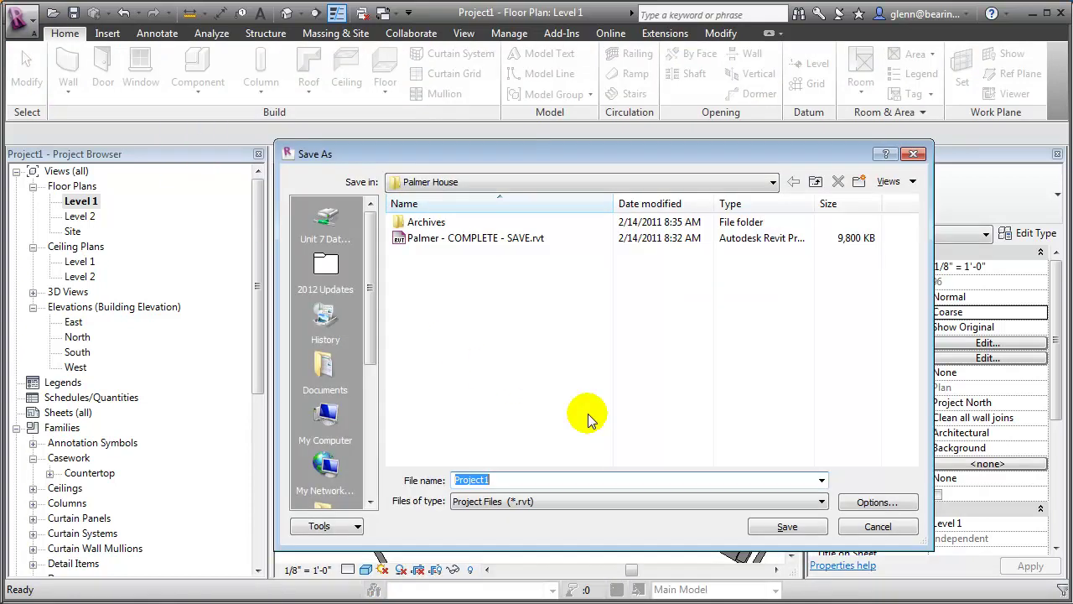
left_click(849, 525)
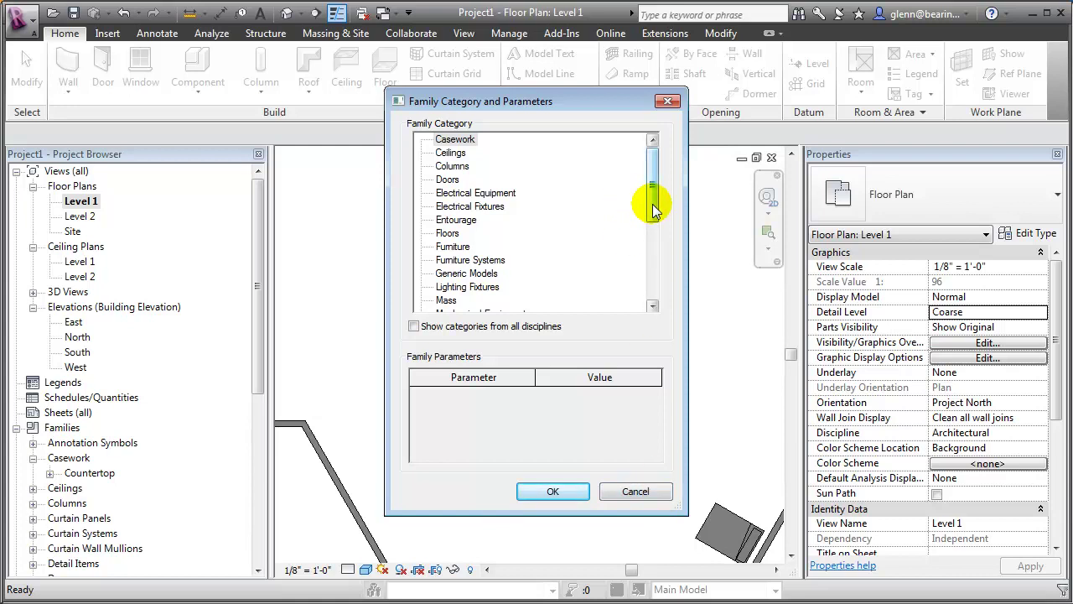
left_click_drag(654, 210, 644, 291)
left_click(446, 287)
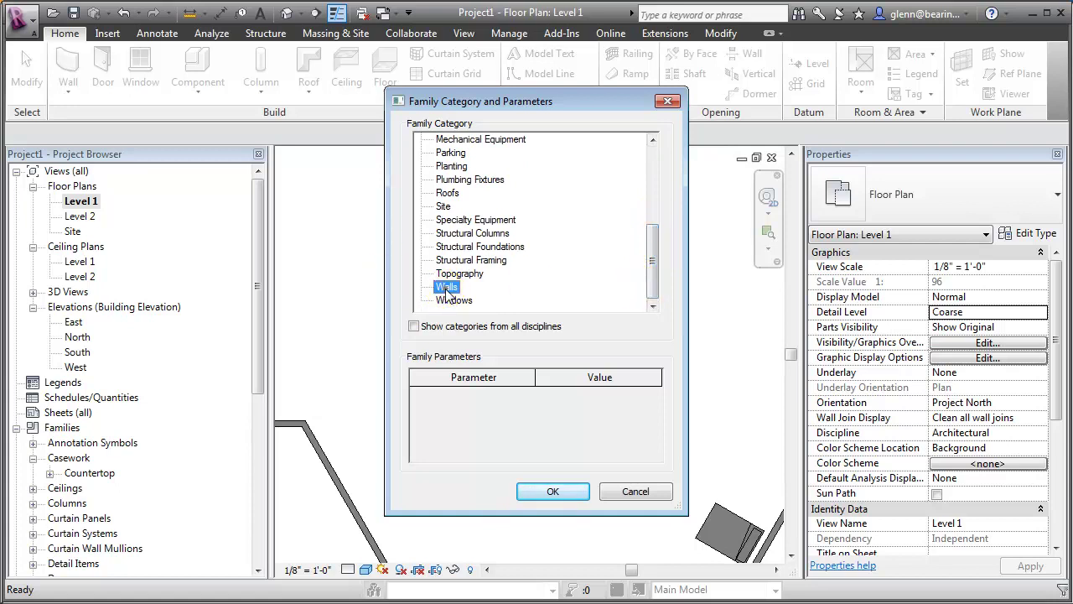
left_click(553, 492)
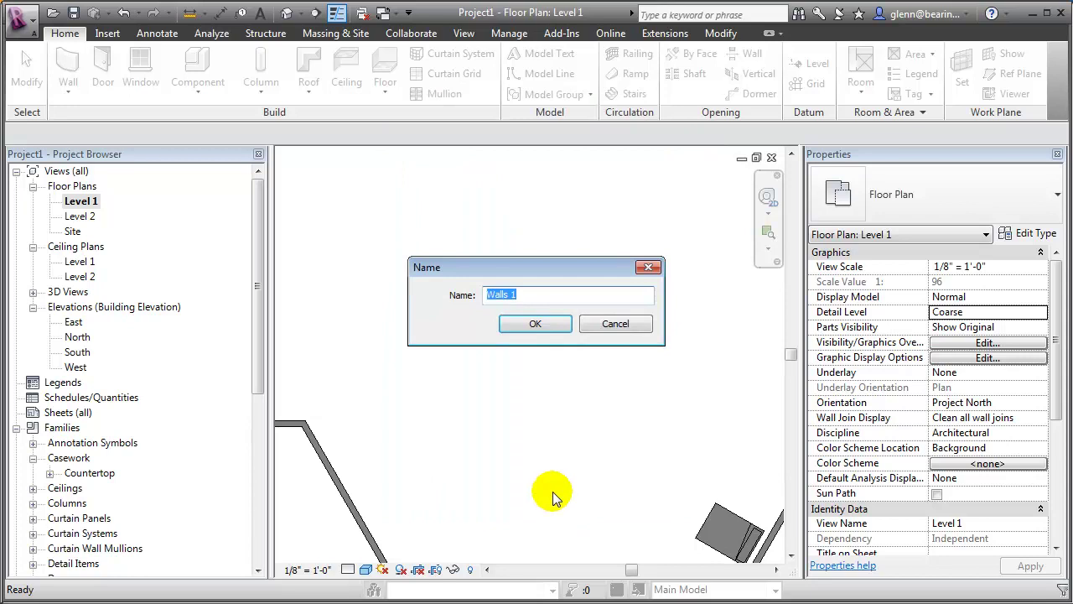
type("Fireplace")
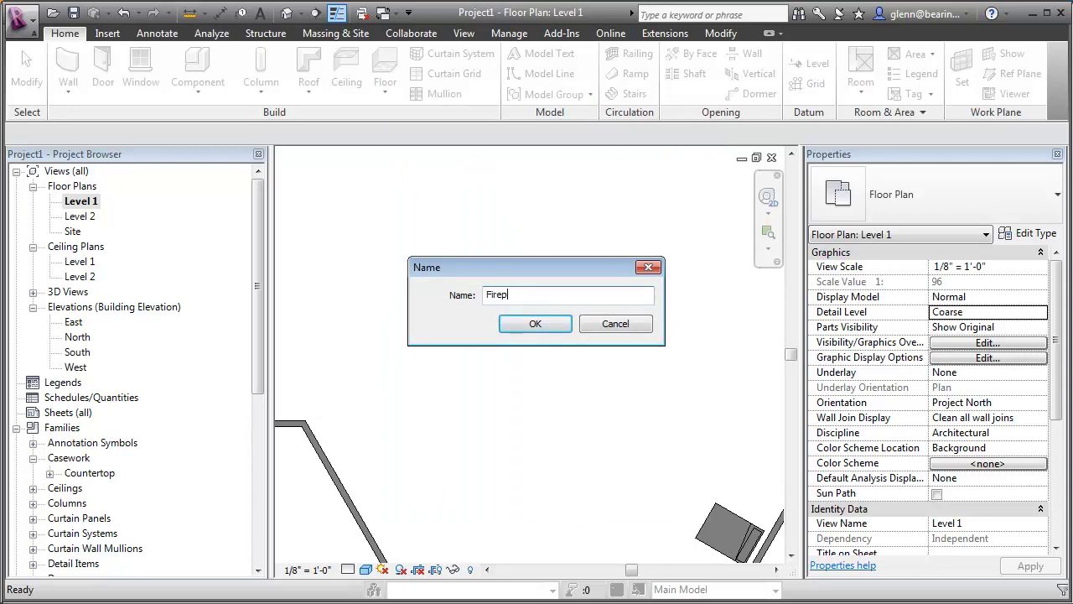
key("Return")
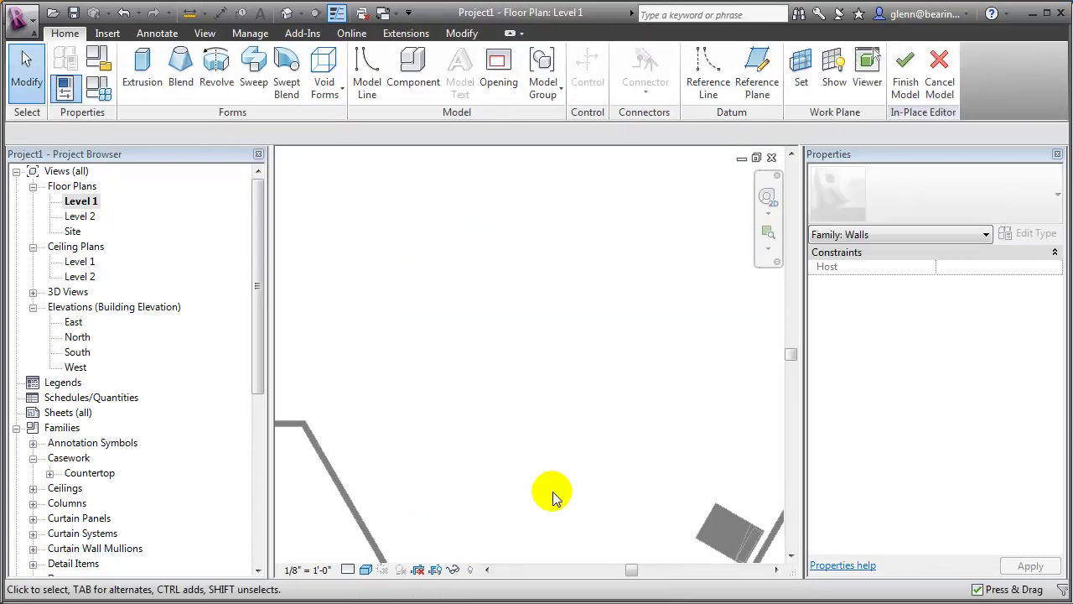
Step: Sketch a 14'-0" by 4'-0" rectangle for a solid extrusion in the open area above the walls, with start 0'-0" and end 12'-0"
left_click(142, 84)
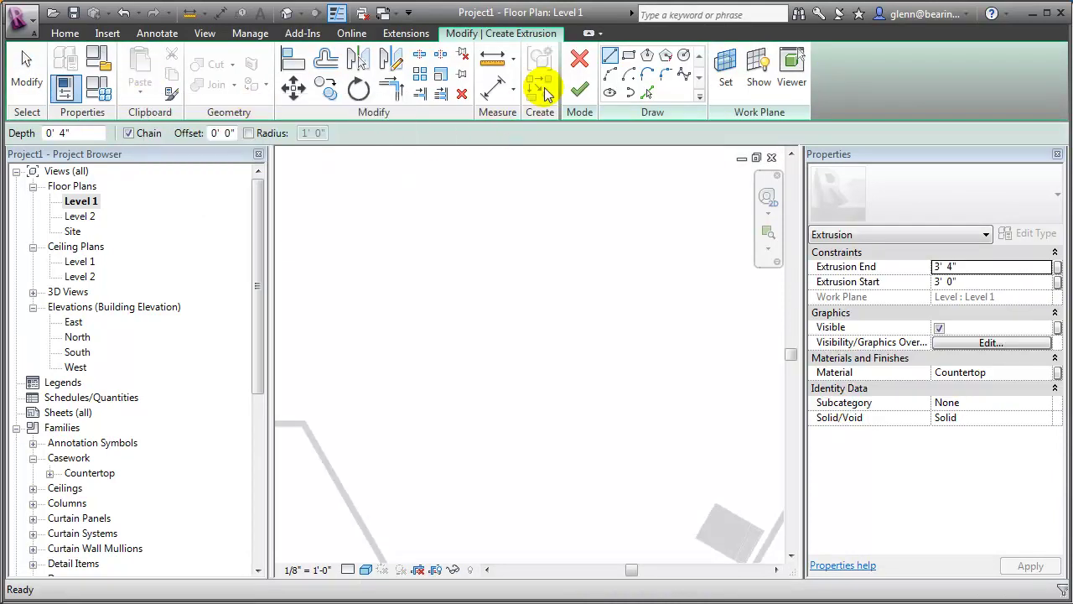
left_click(628, 56)
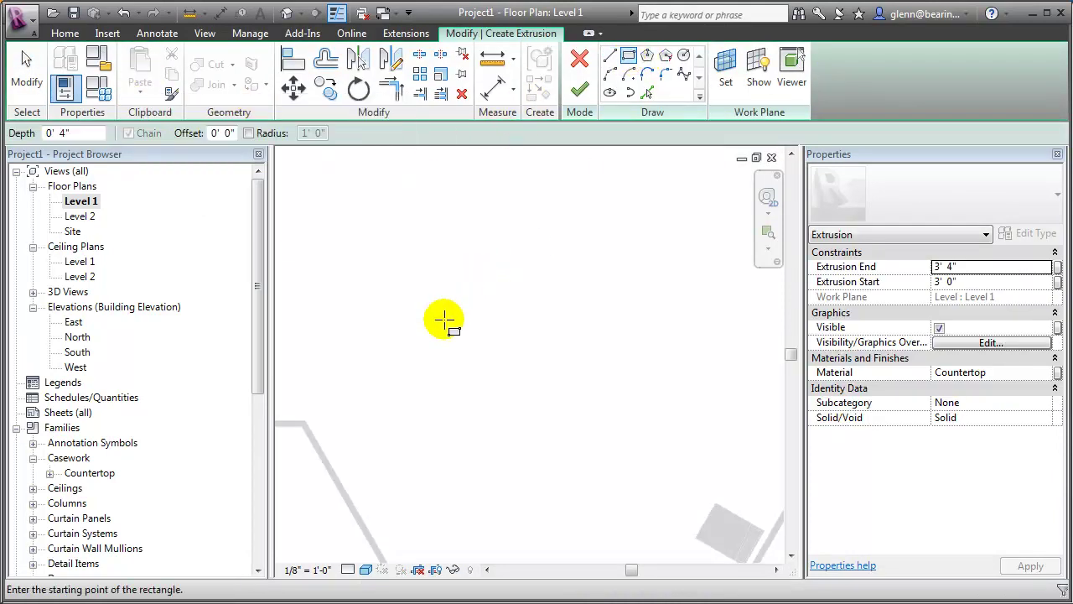
left_click(444, 320)
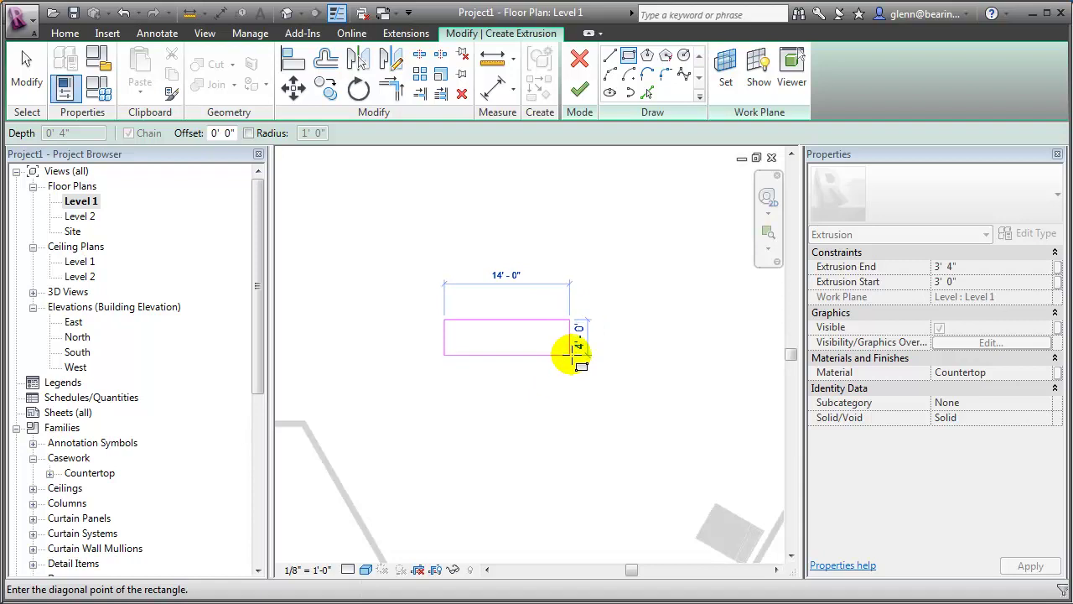
left_click(571, 354)
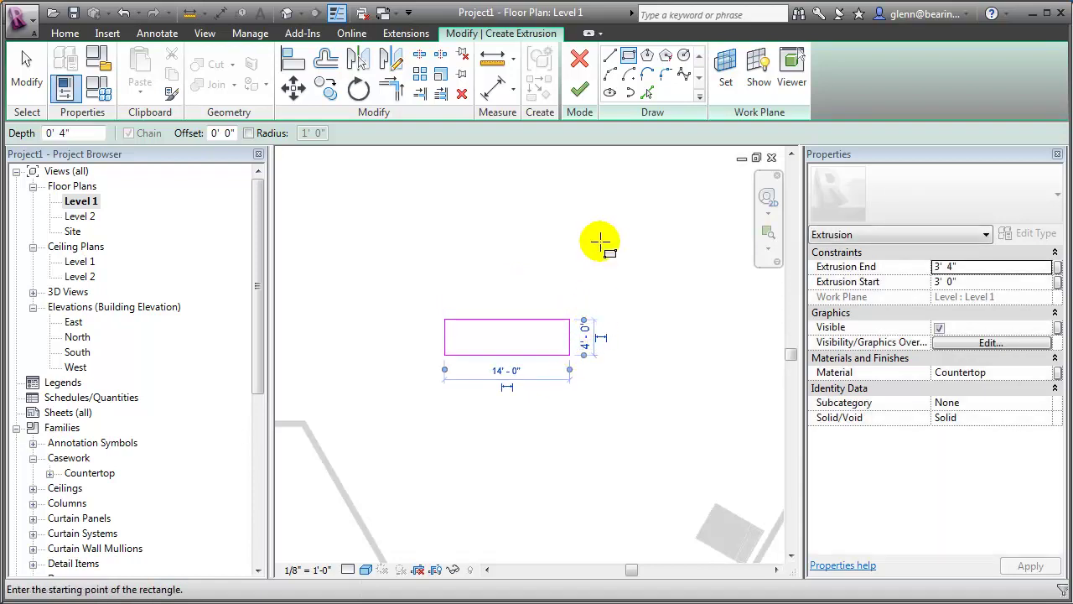
left_click(27, 76)
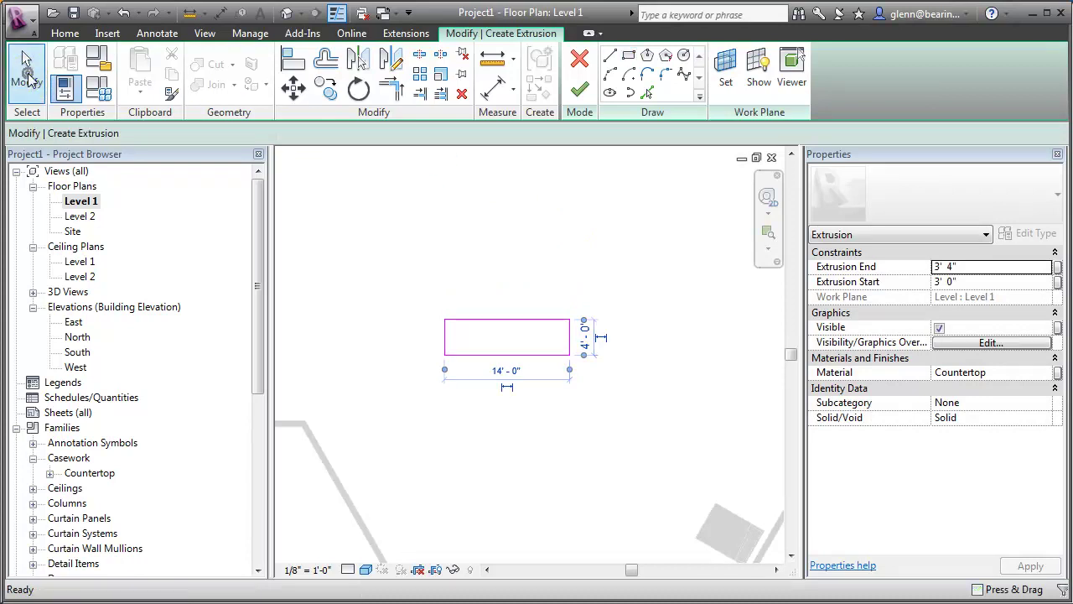
left_click(974, 283)
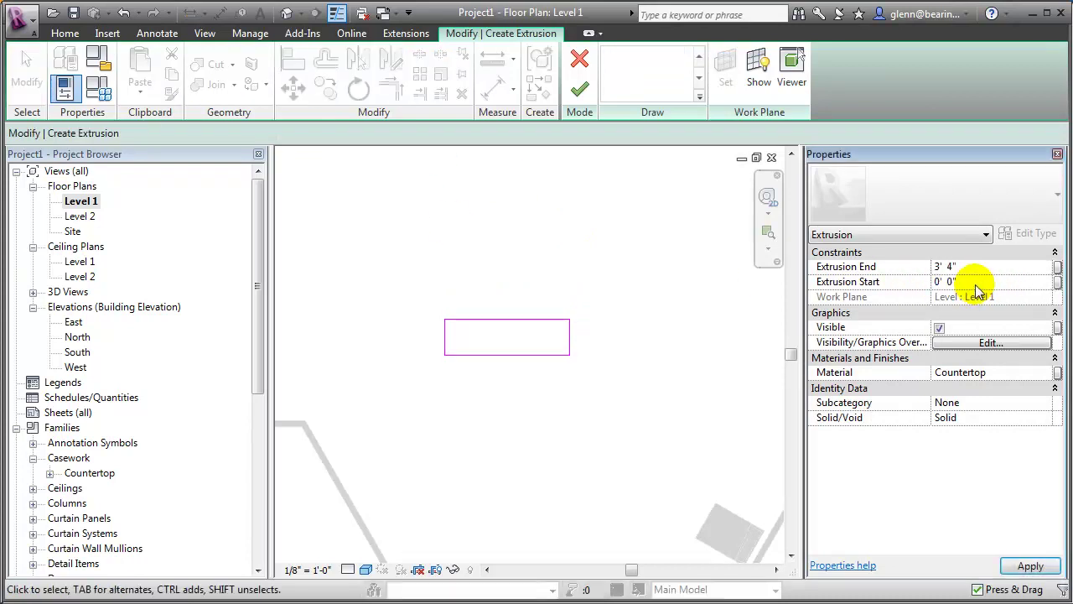
left_click(981, 267)
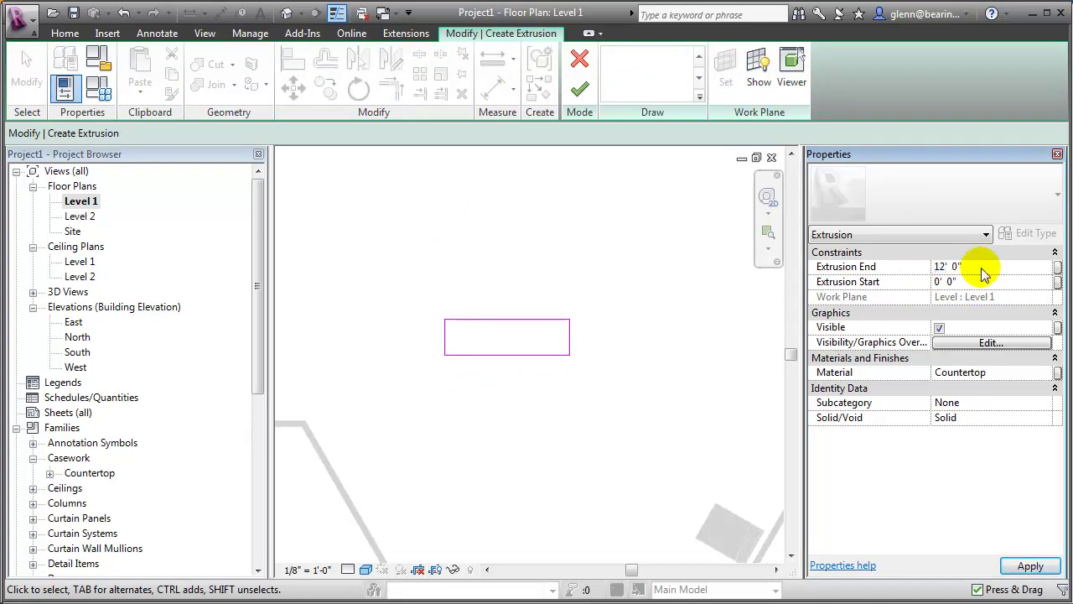
Step: Duplicate the material Concrete - Cast-in-Place Concrete for the extrusion and name the copy Fireplace Body
left_click(1047, 377)
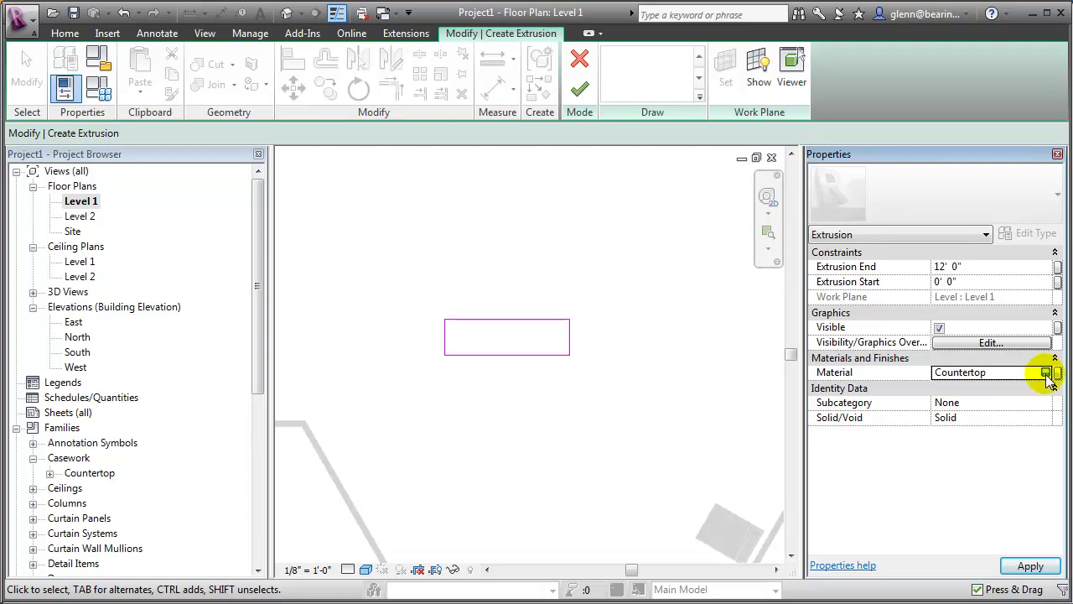
left_click(1047, 373)
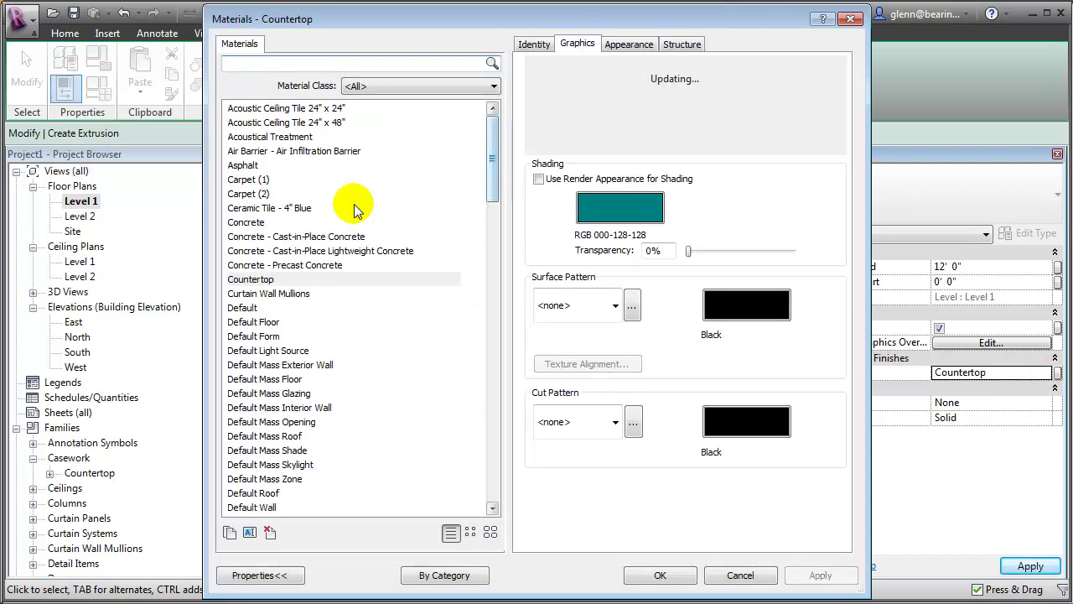
left_click(299, 236)
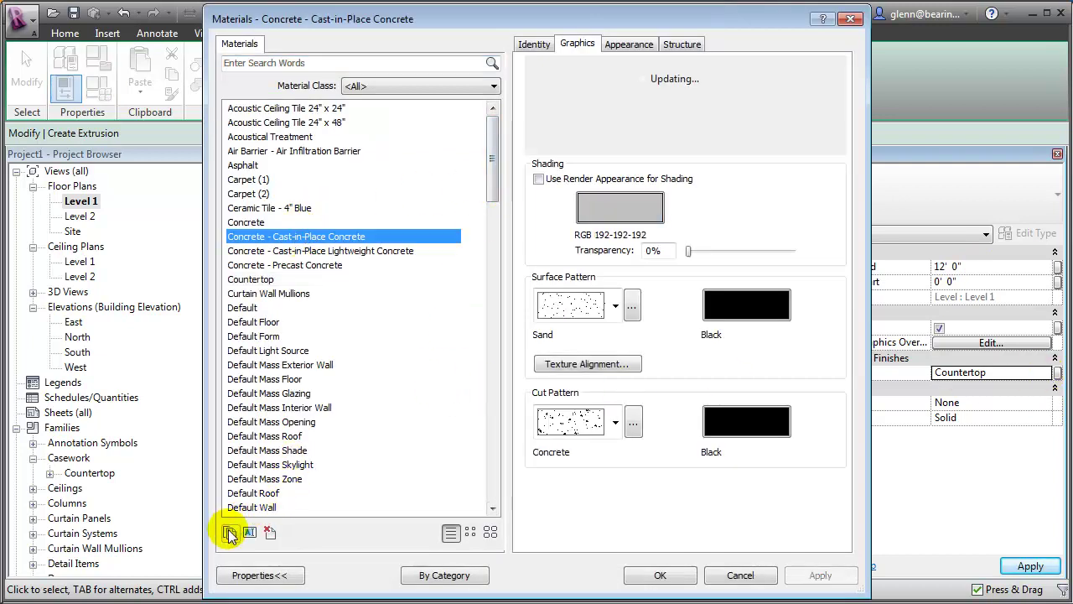
left_click(230, 534)
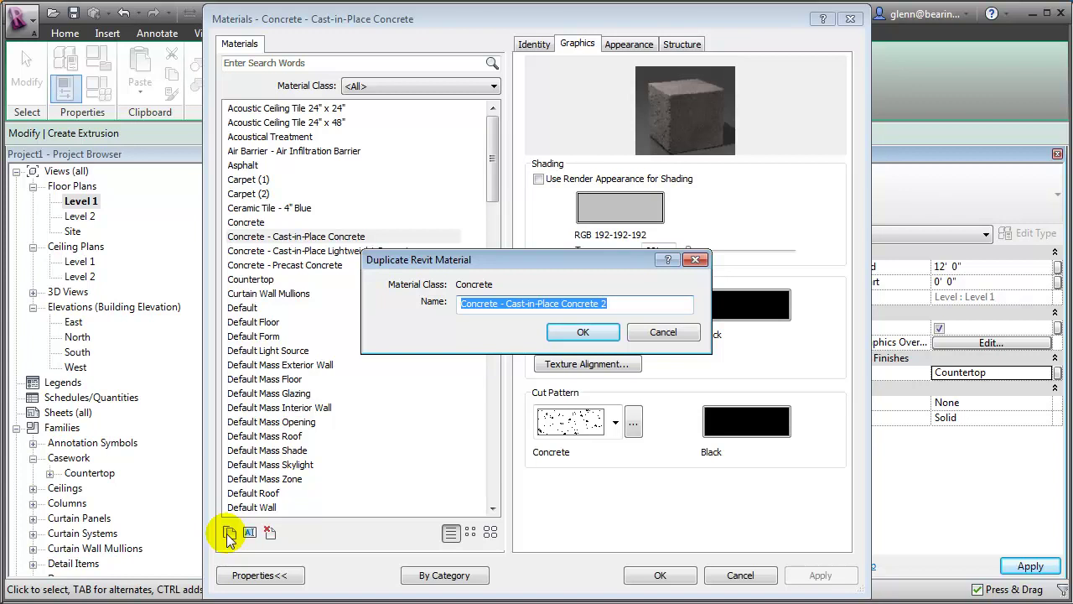
type("Fireplace Body")
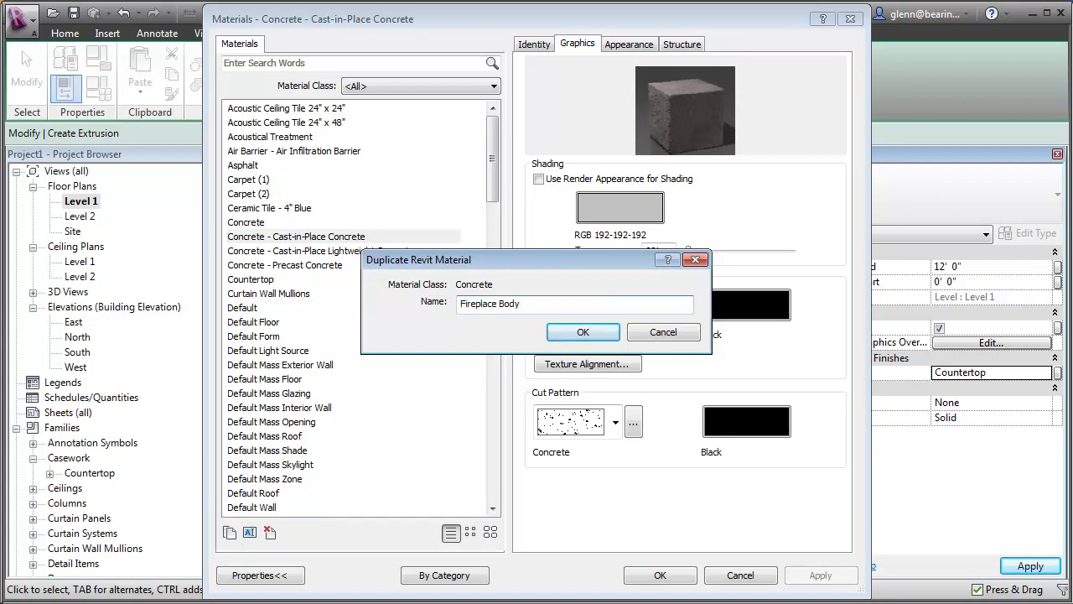
key("Return")
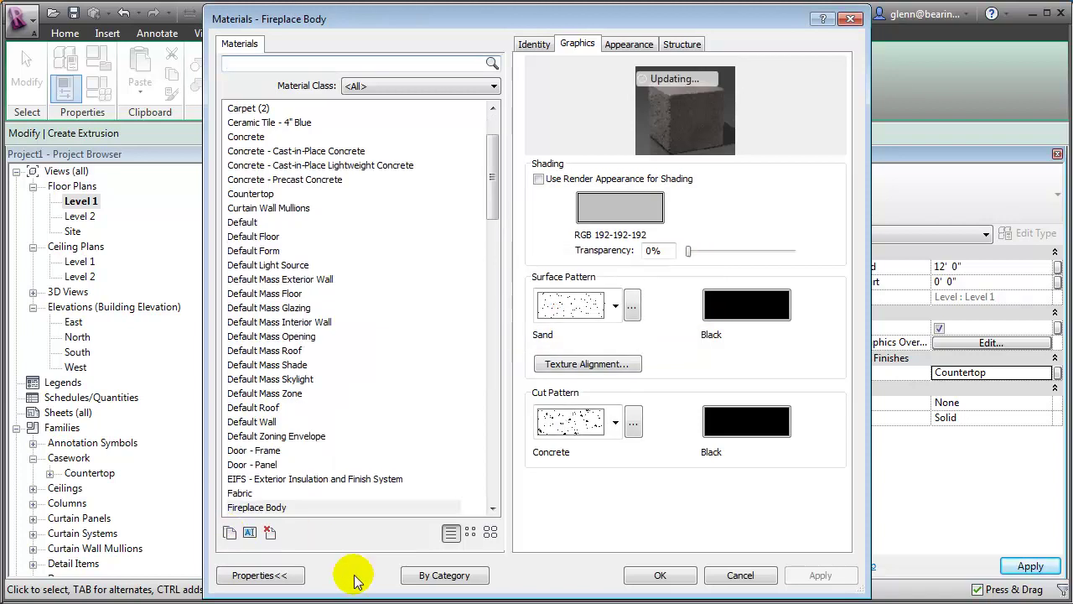
Step: Assign the Fireplace Body material to the extrusion and finish its sketch
left_click(249, 531)
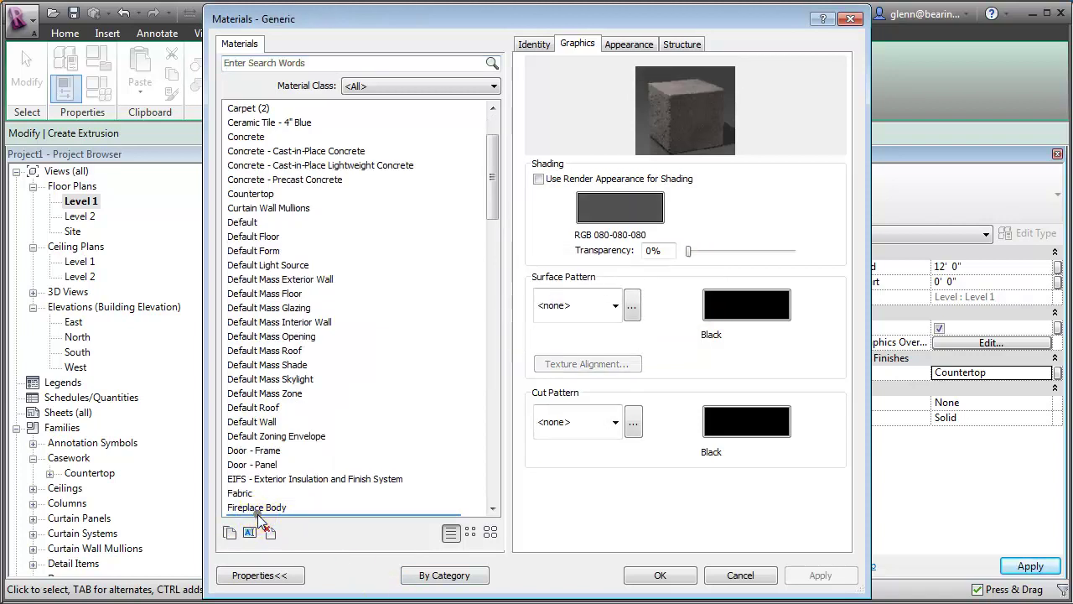
left_click(257, 494)
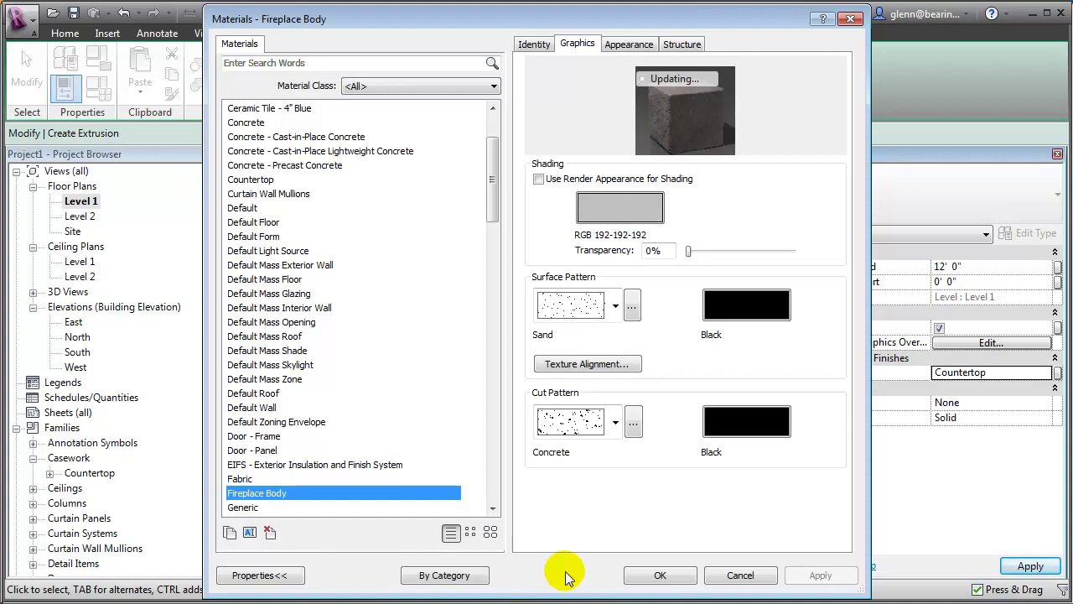
left_click(652, 575)
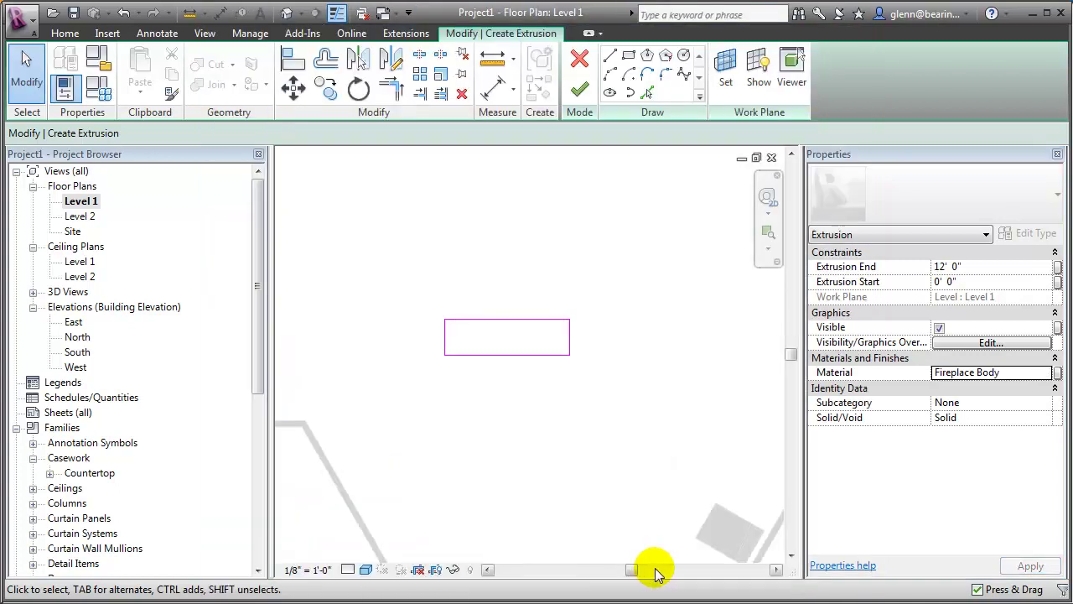
left_click(580, 89)
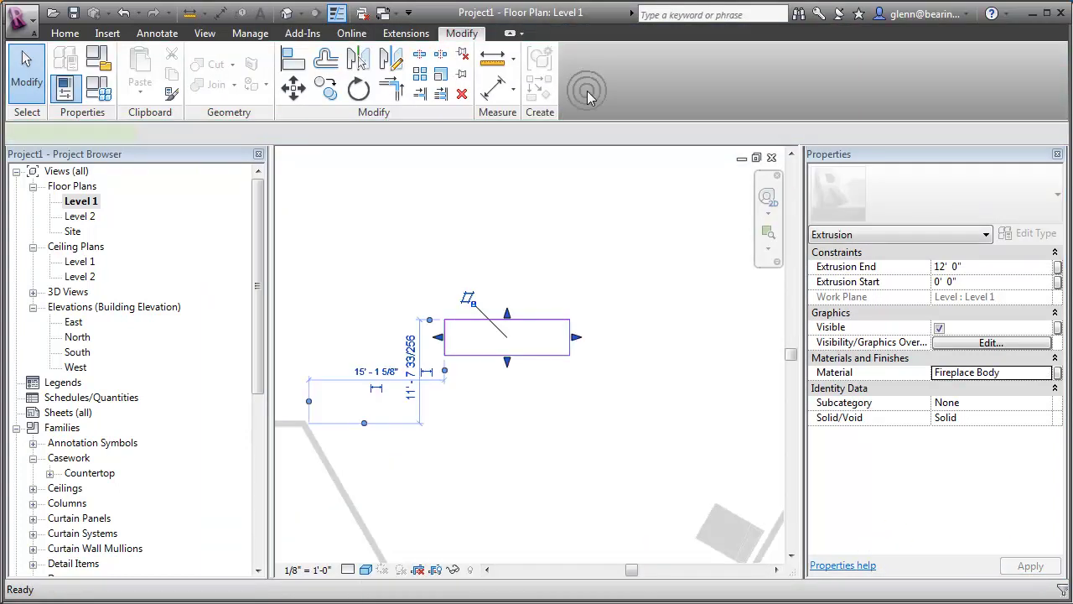
Step: Examine the concrete fireplace block and its relation to the surrounding walls in the default 3D view
left_click(602, 199)
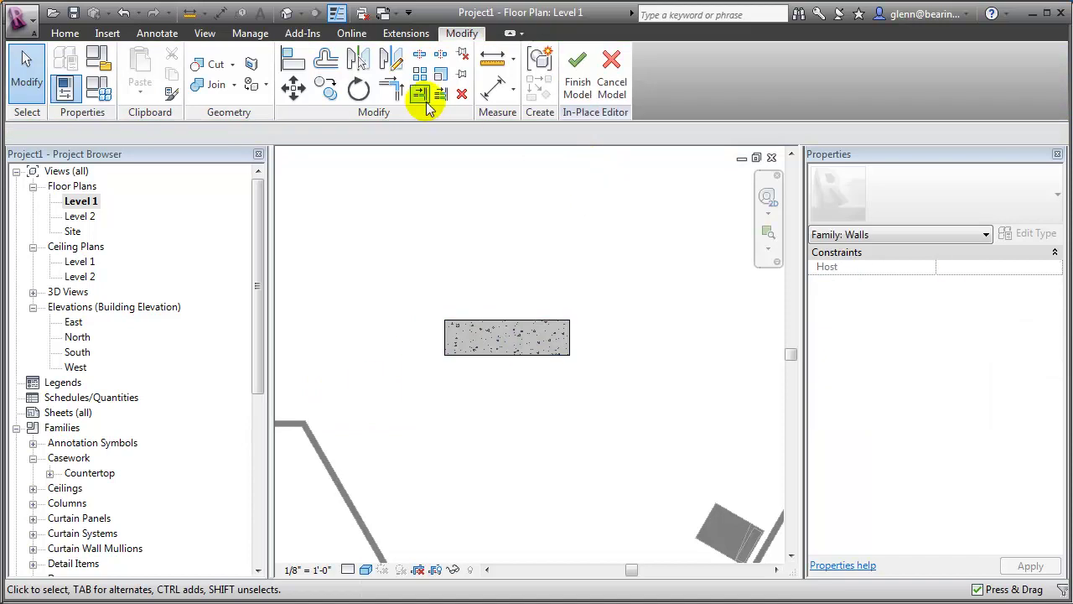
left_click(286, 12)
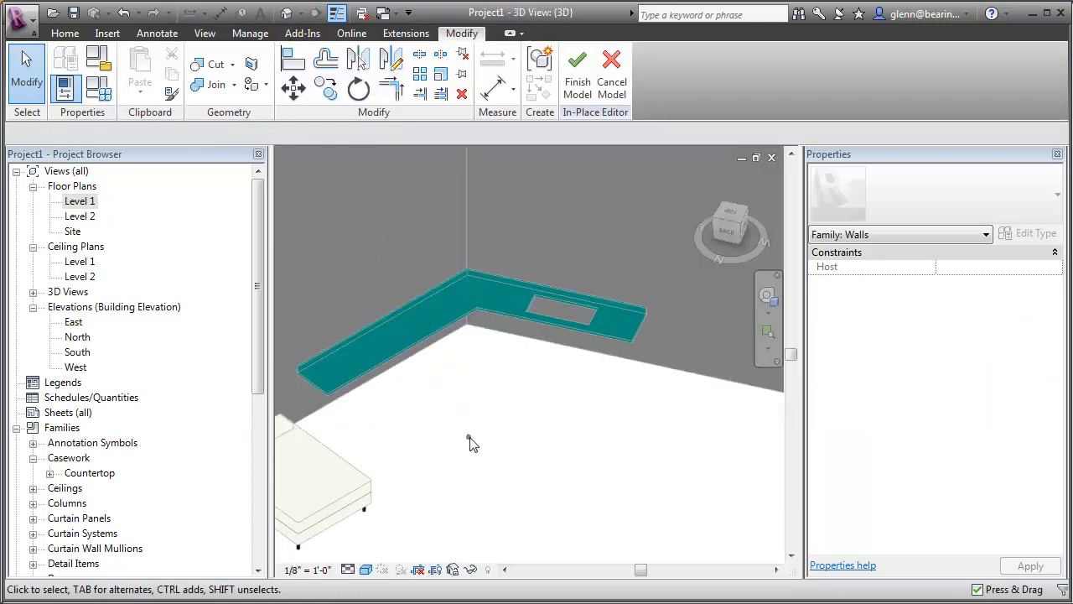
key("z")
key("a")
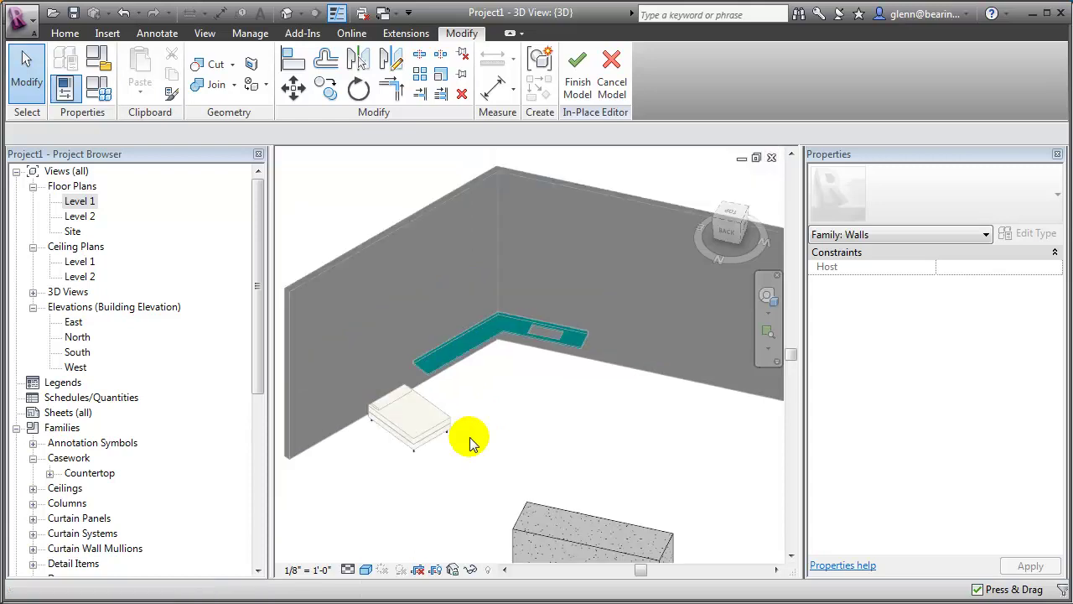
left_click(769, 312)
left_click(768, 313)
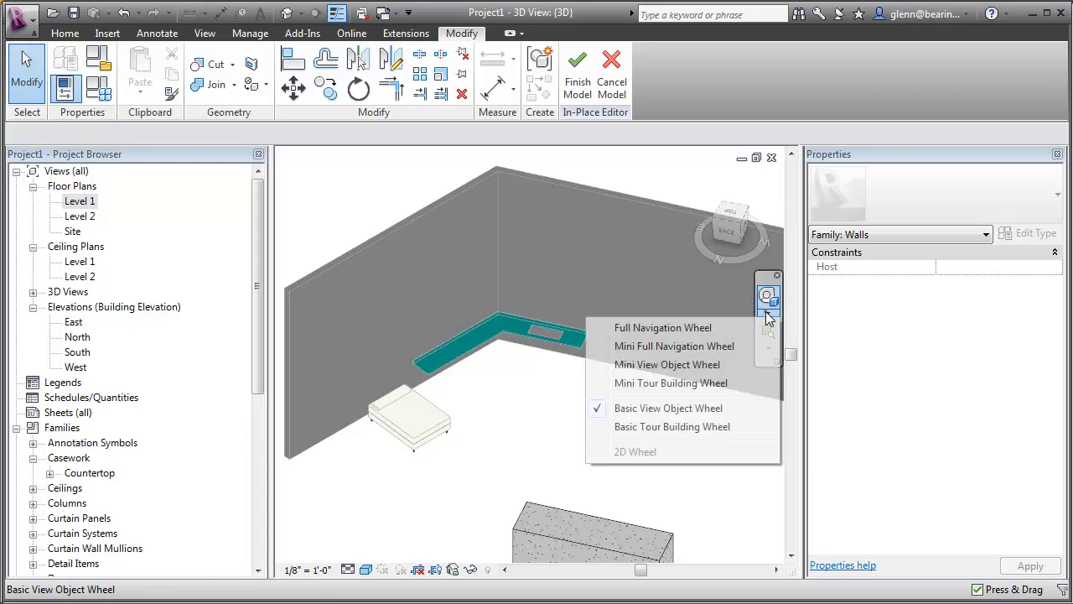
left_click(635, 327)
left_click_drag(662, 393, 628, 246)
scroll(575, 474, "down", 3)
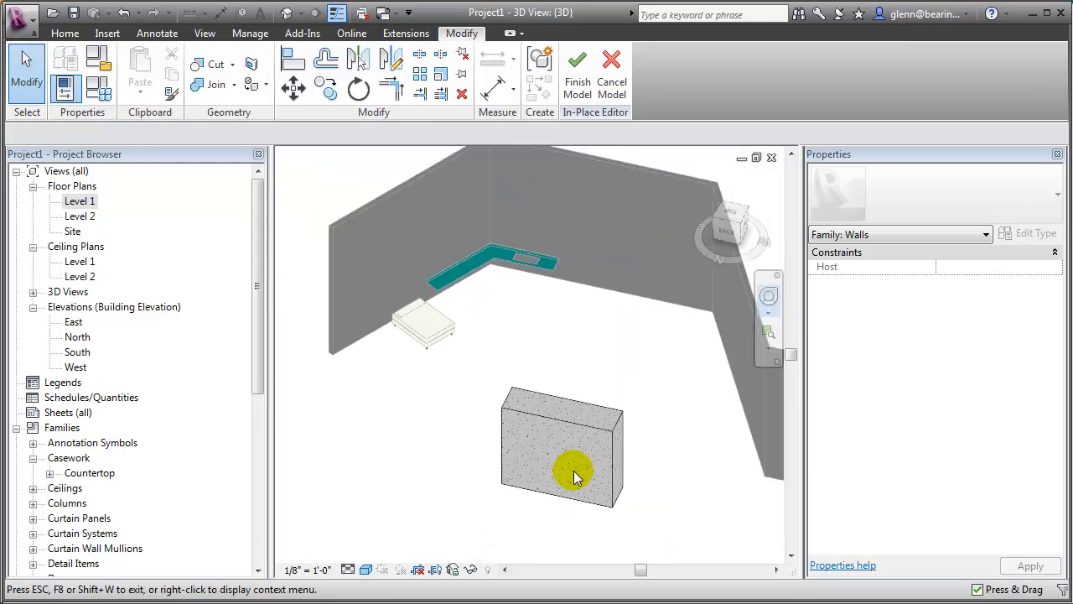
left_click(28, 64)
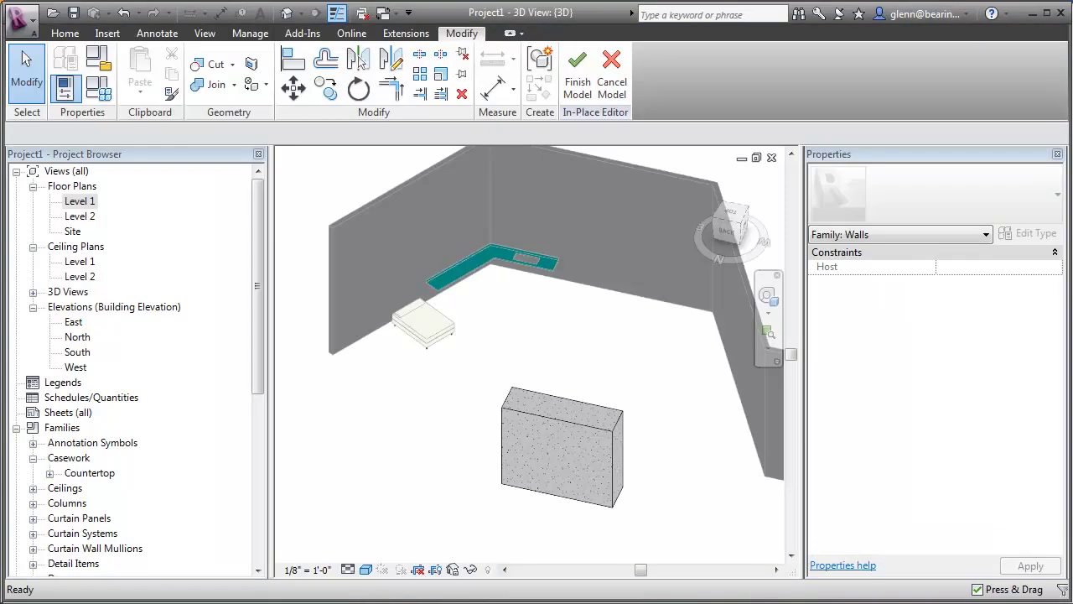
Step: In the Level 1 floor plan, start an extrusion and sketch a trapezoid's slanted sides and back edge, about 3'-4" deep, in the block's left half
double_click(92, 201)
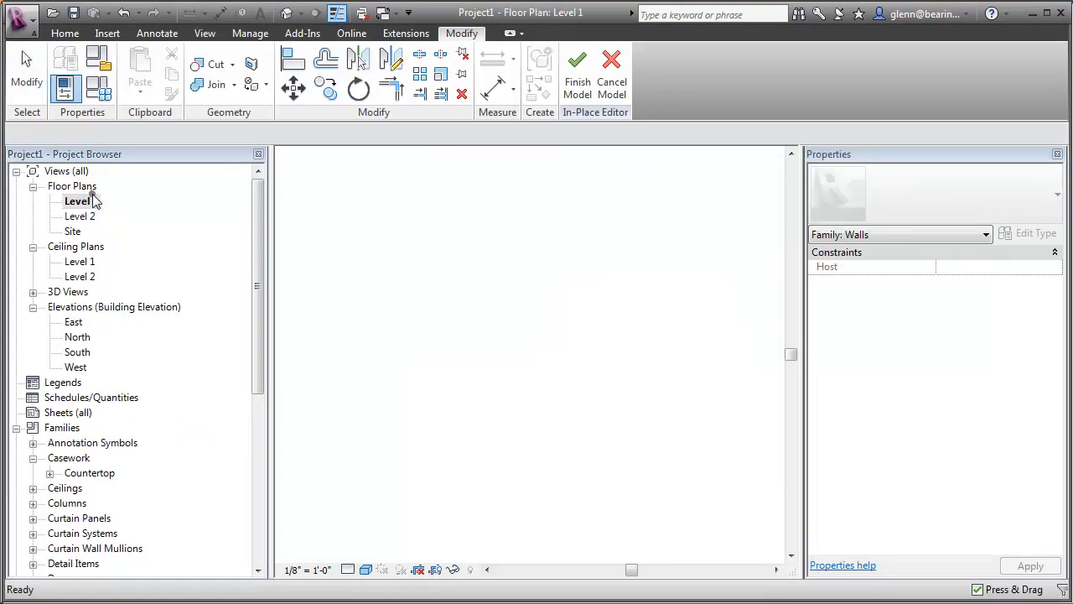
scroll(520, 373, "up", 5)
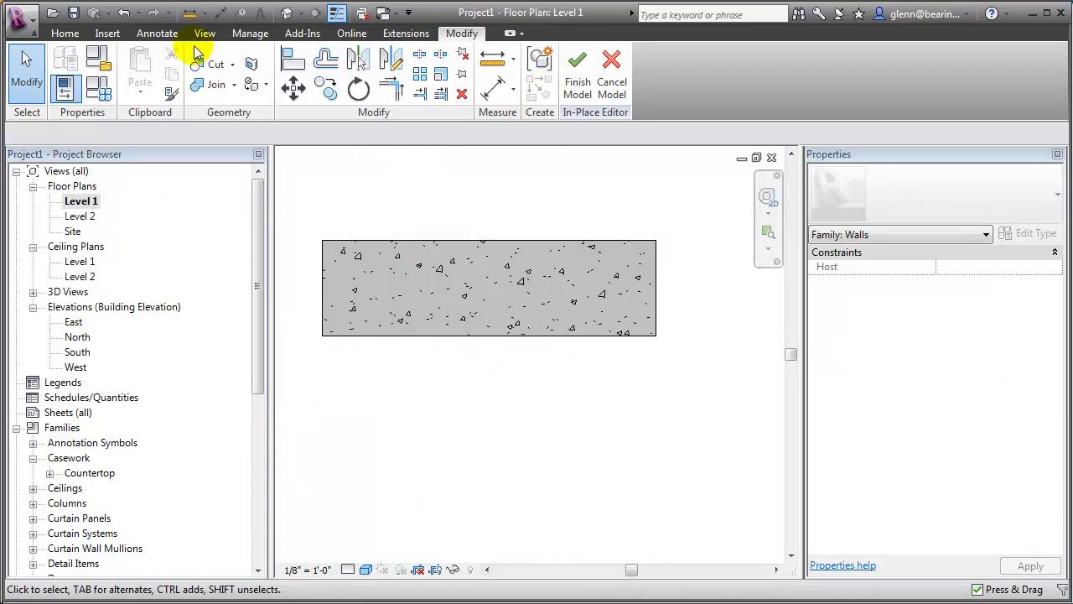
left_click(66, 34)
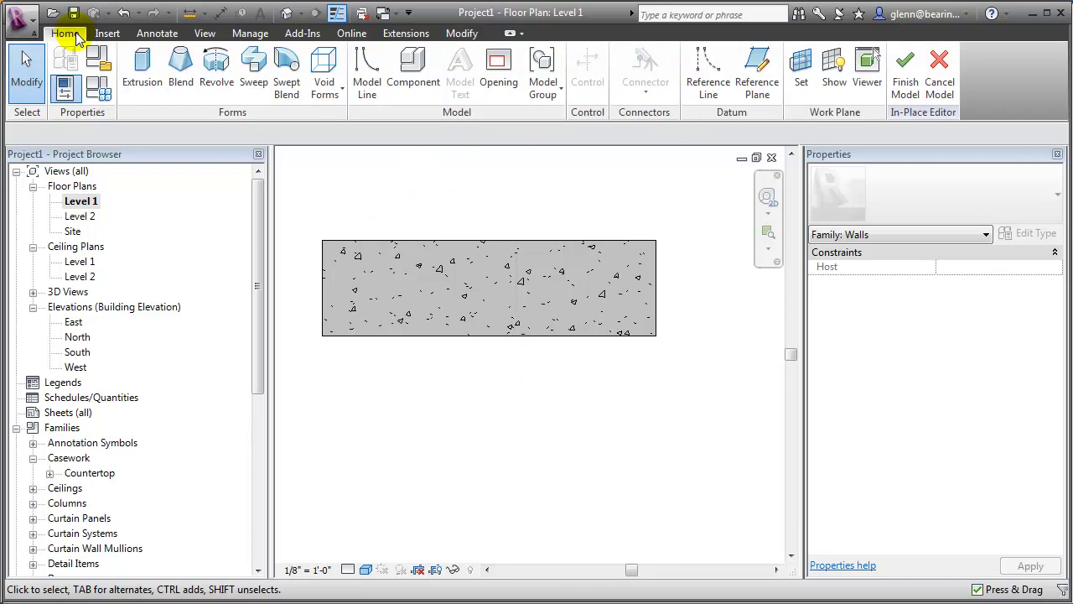
left_click(143, 60)
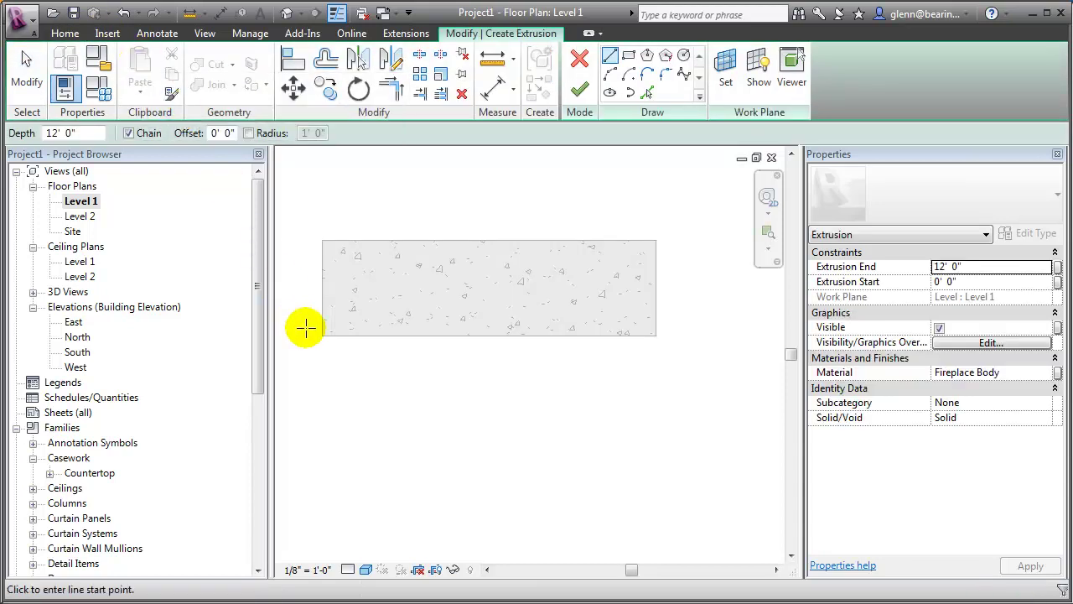
left_click(341, 336)
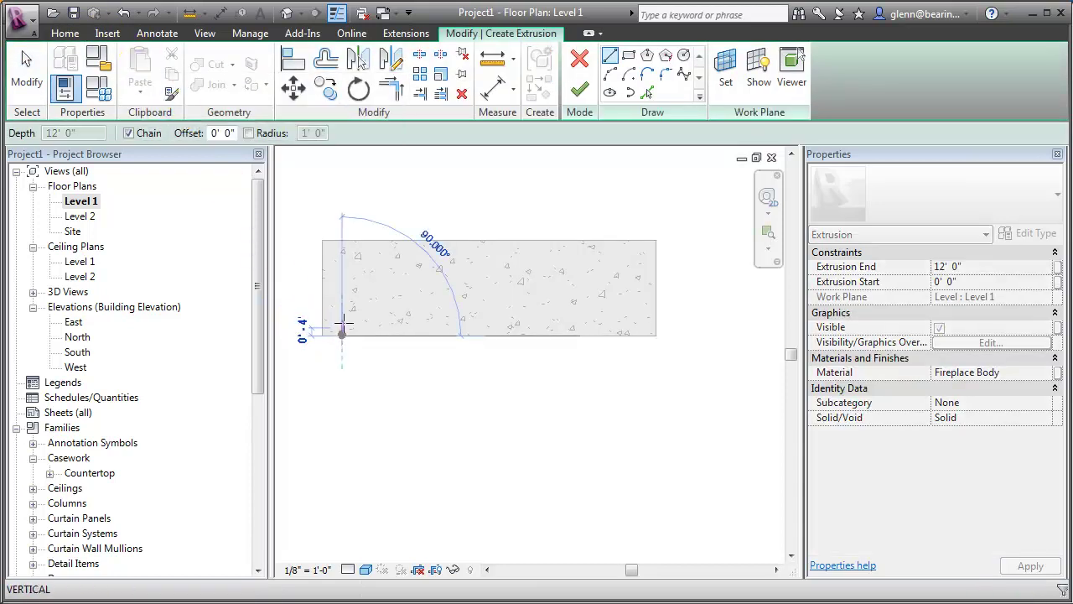
left_click(362, 256)
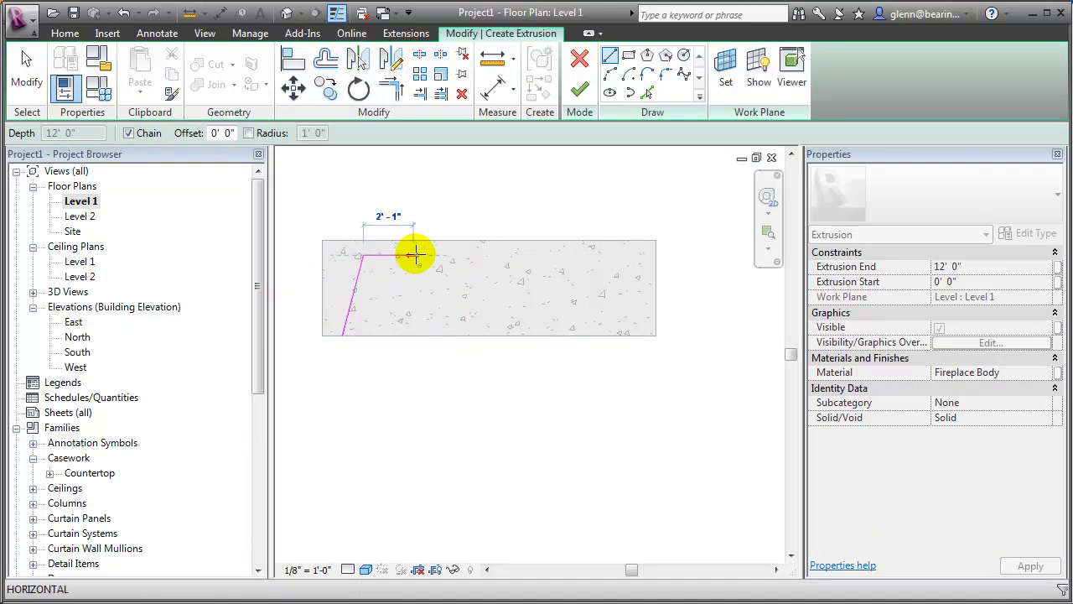
left_click(465, 255)
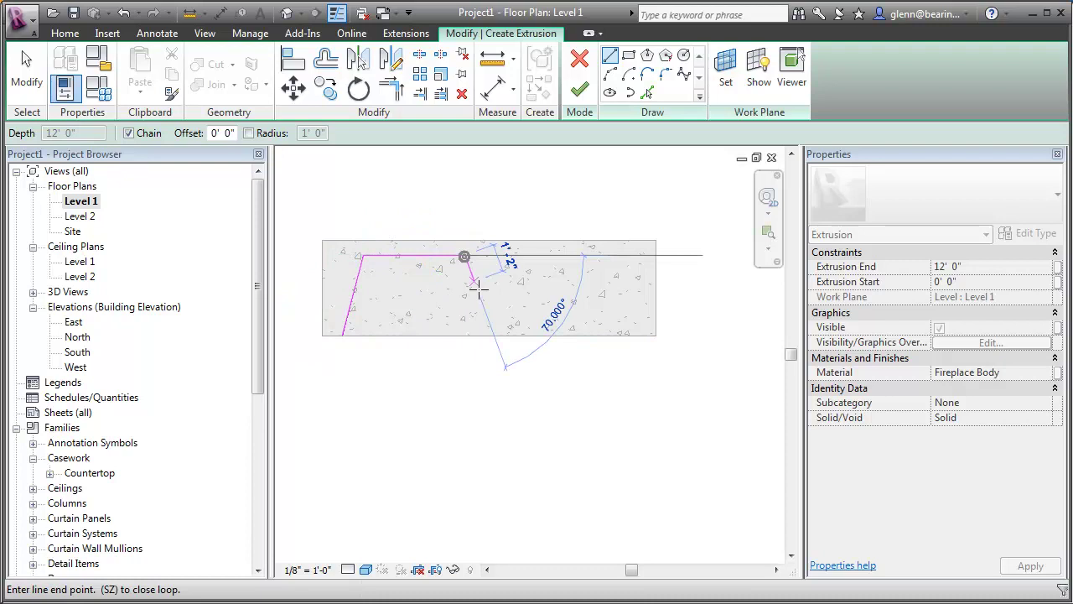
left_click(484, 333)
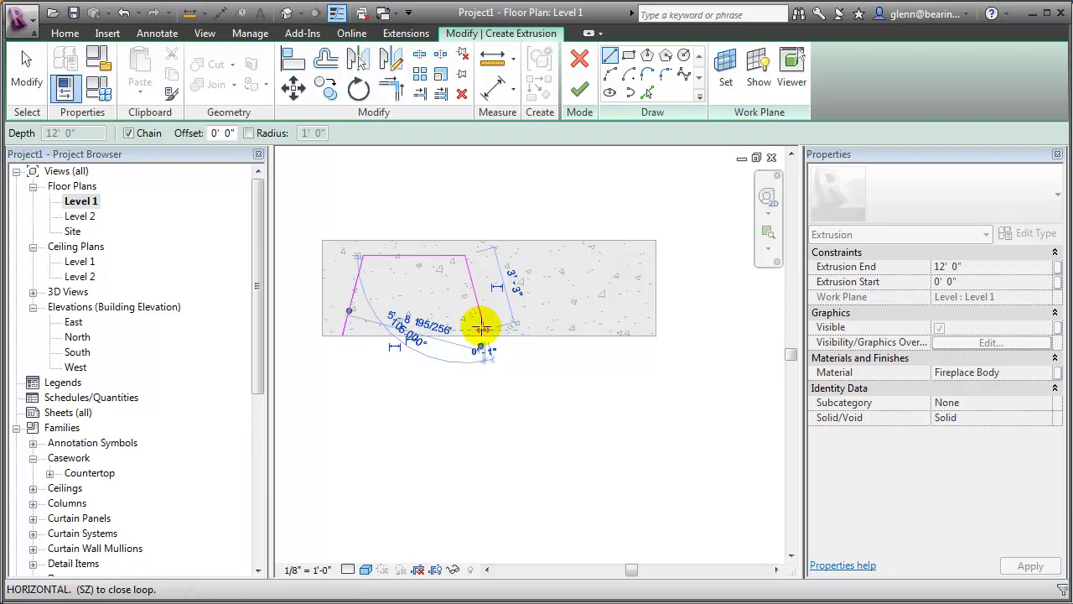
left_click(27, 66)
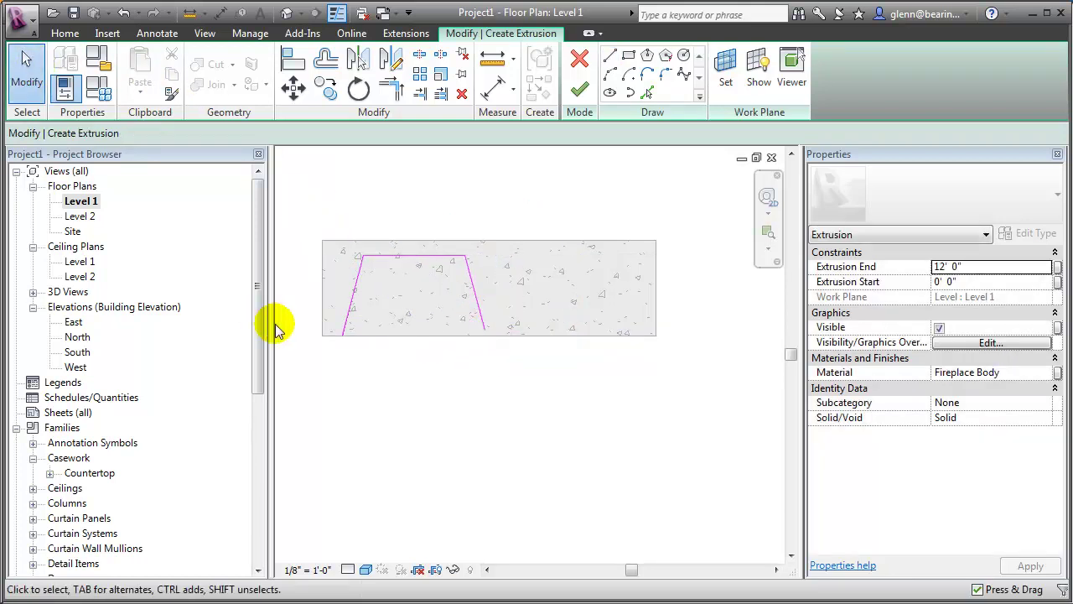
Step: Close the trapezoid with a line along the block's front edge and trim its right front corner
left_click(611, 60)
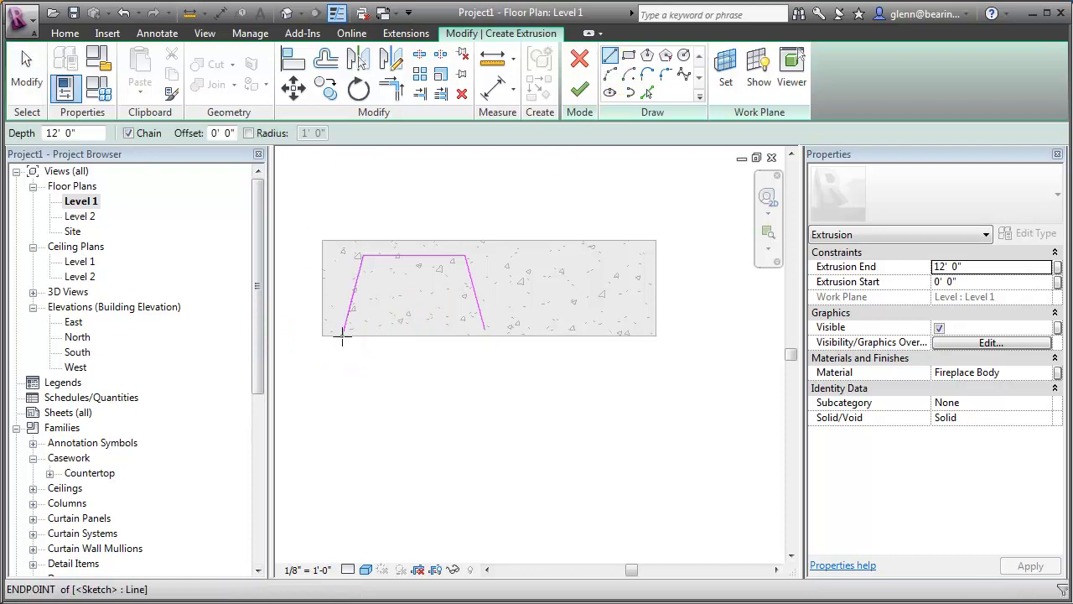
left_click(342, 335)
left_click(486, 335)
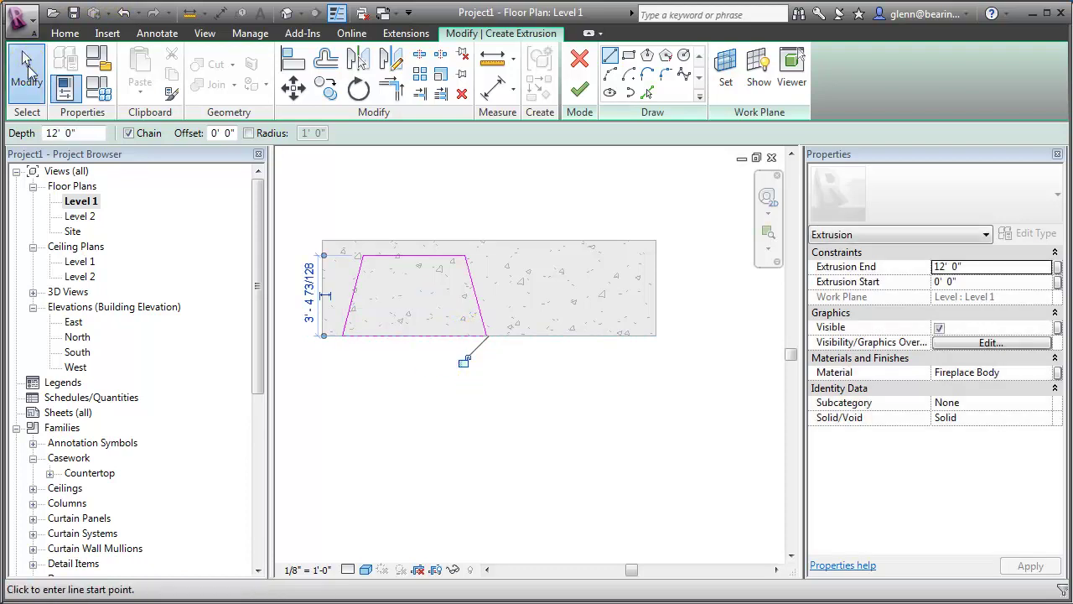
left_click(26, 67)
left_click(445, 340)
left_click(484, 329)
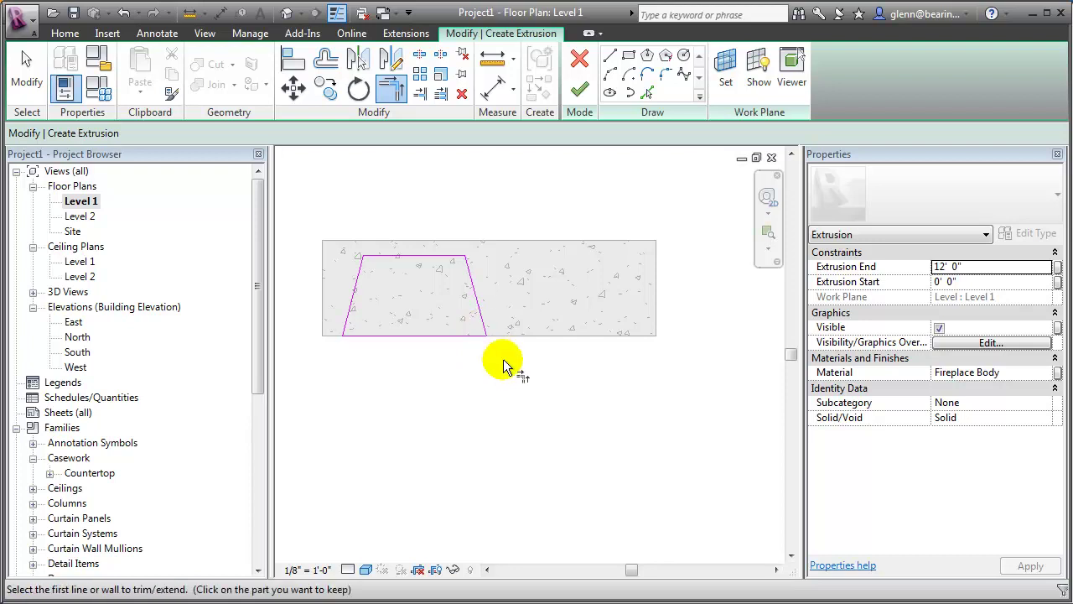
Step: Set the trapezoid's extrusion end to 3'-0", change the form from solid to void, and finish the sketch
left_click(1002, 282)
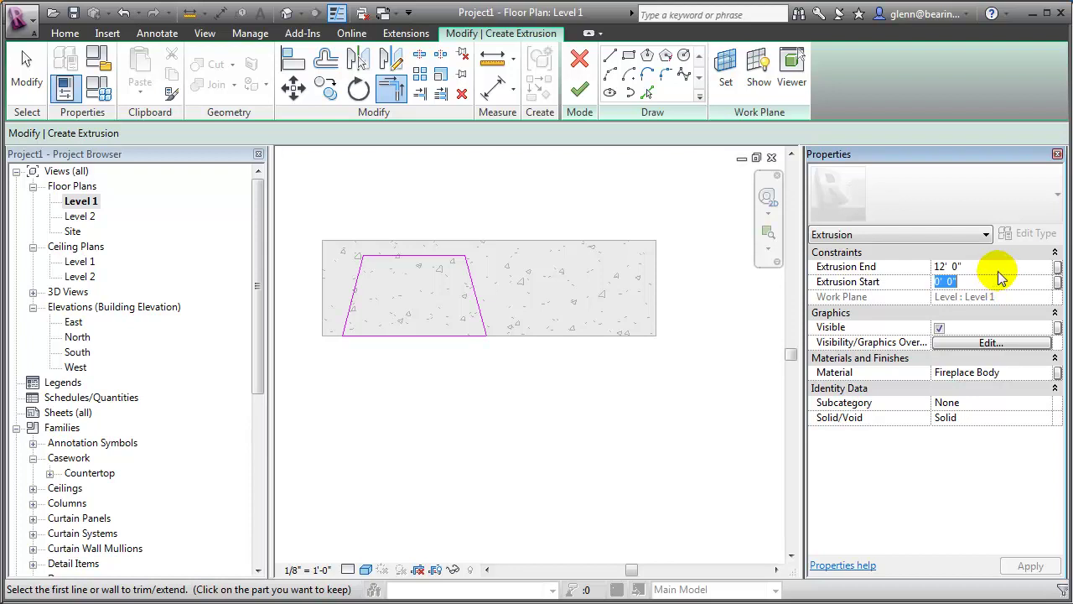
left_click(994, 267)
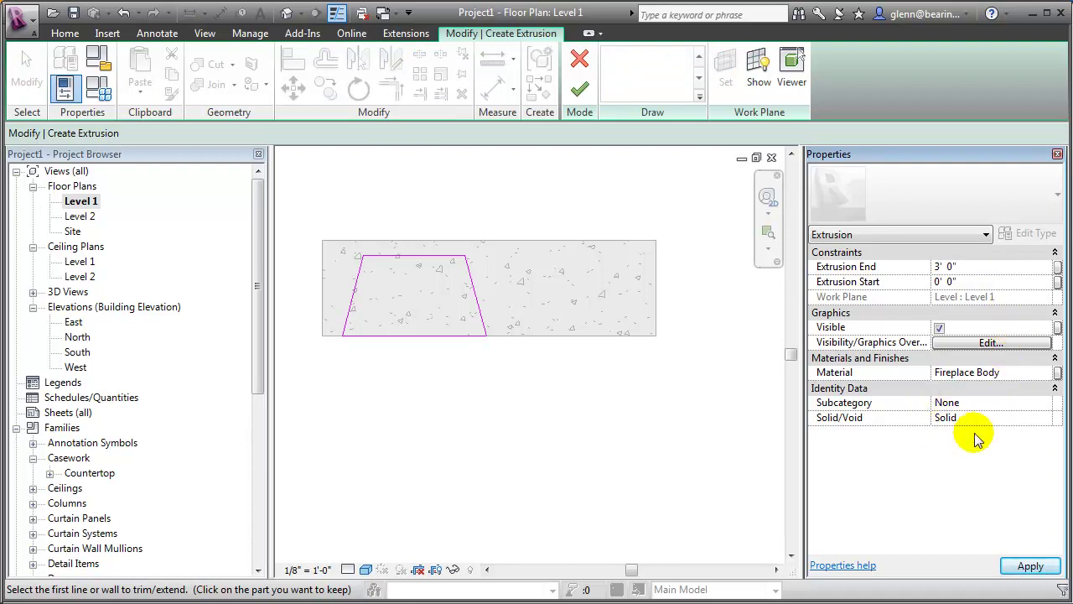
left_click(1048, 419)
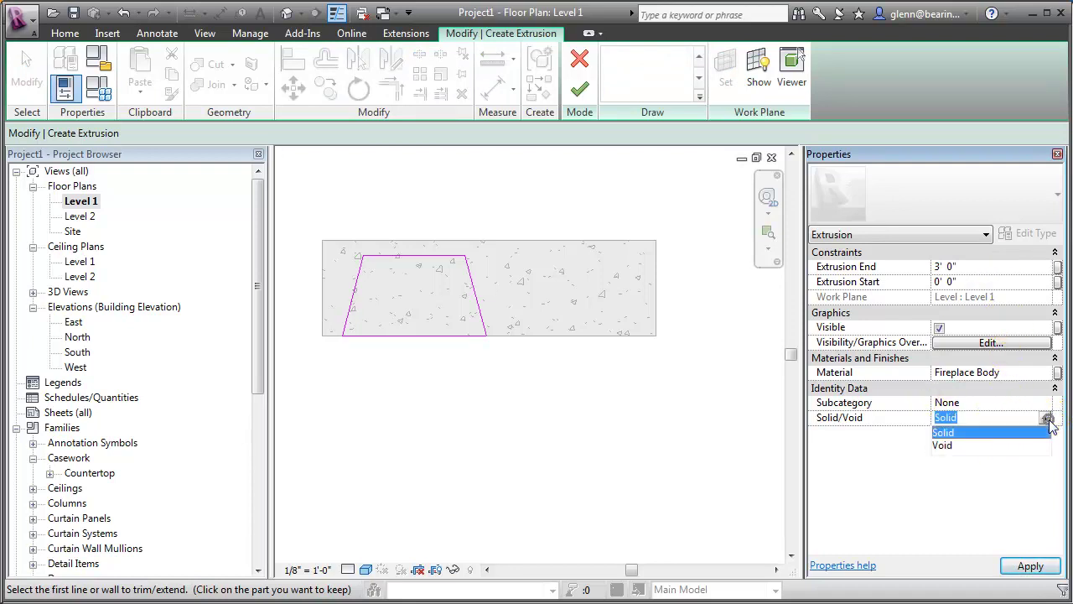
left_click(969, 445)
left_click(1031, 566)
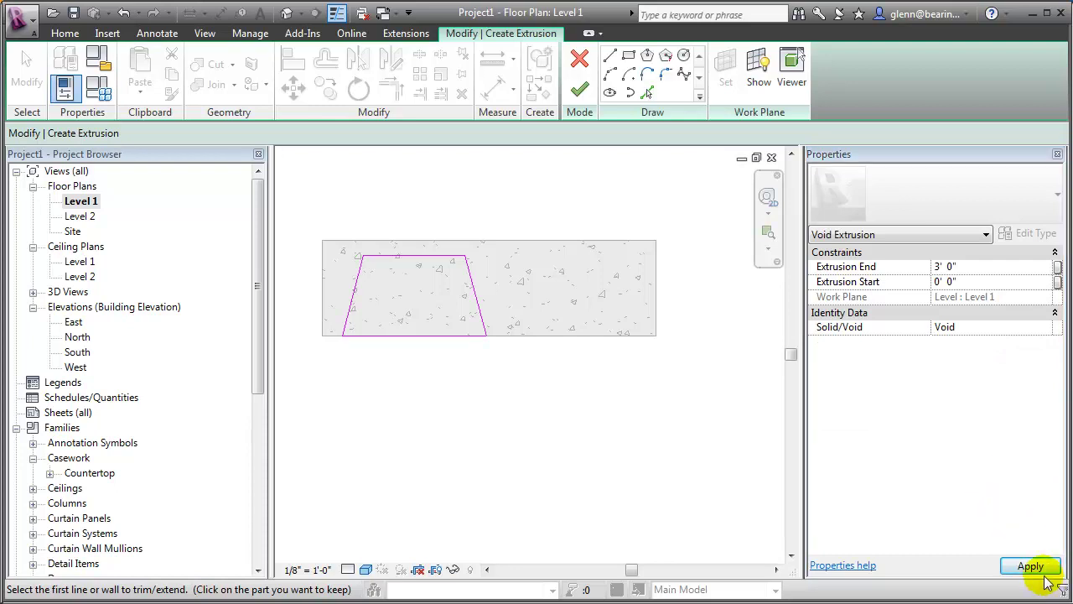
left_click(580, 92)
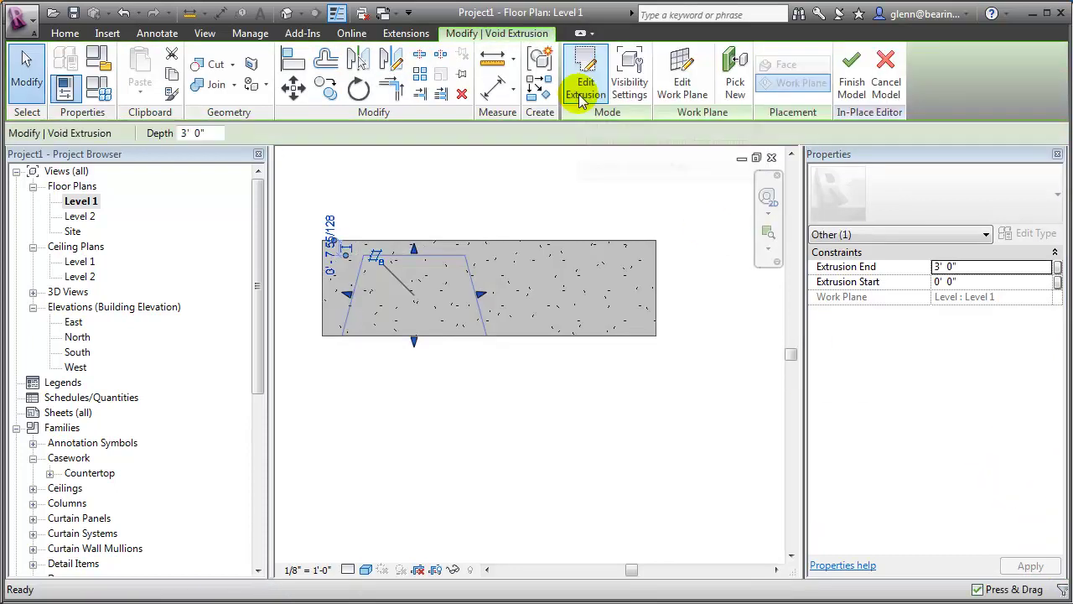
left_click(576, 170)
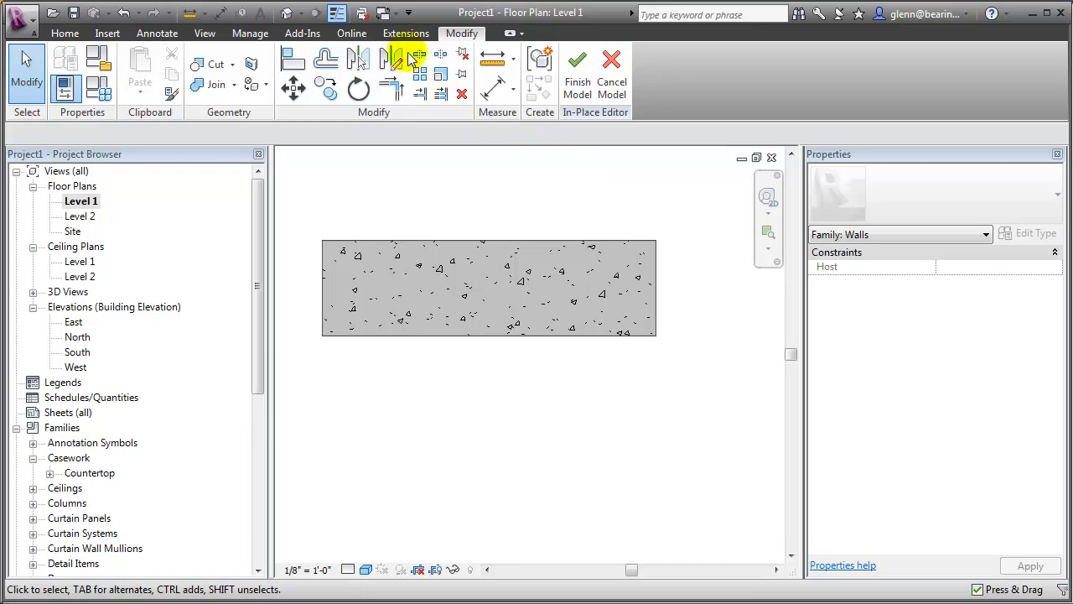
Step: In the 3D view, set the extrusion end of the trapezoidal void at the fireplace's base to 3'-6"
left_click(294, 14)
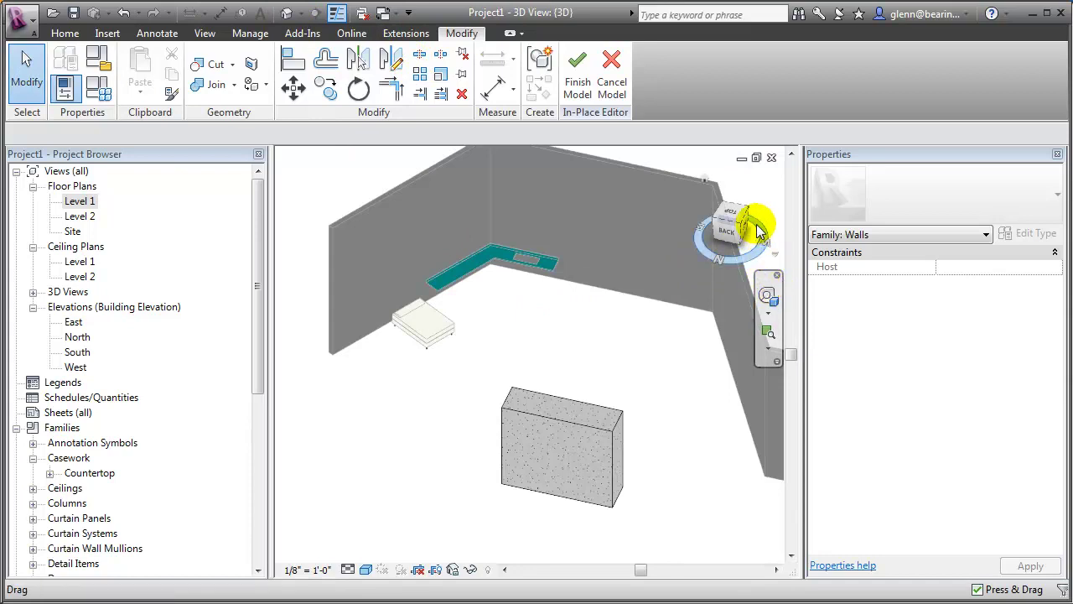
left_click_drag(752, 215, 732, 178)
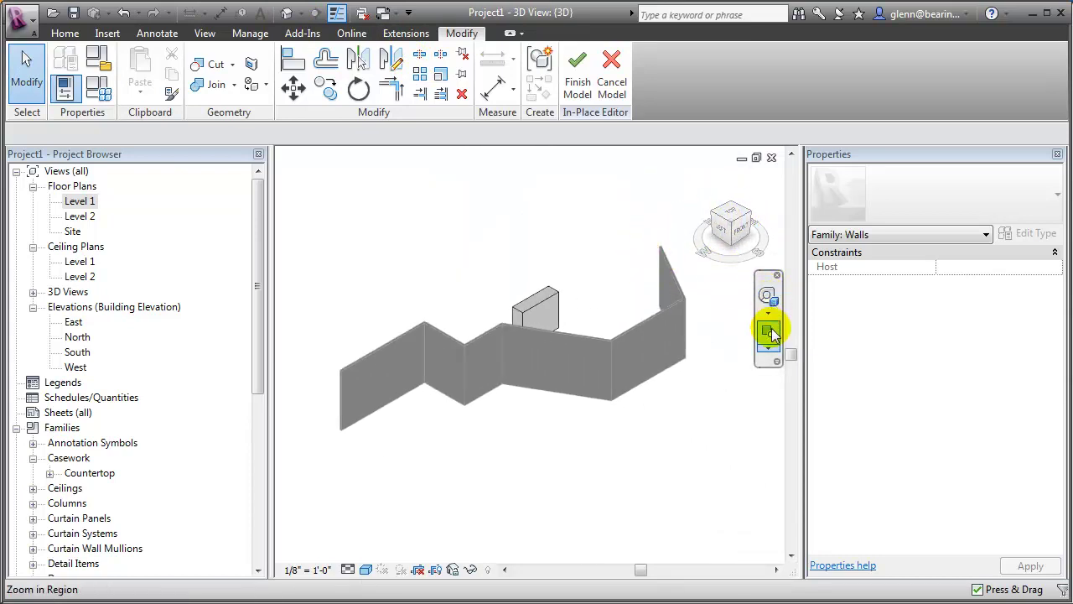
left_click_drag(741, 393, 662, 390)
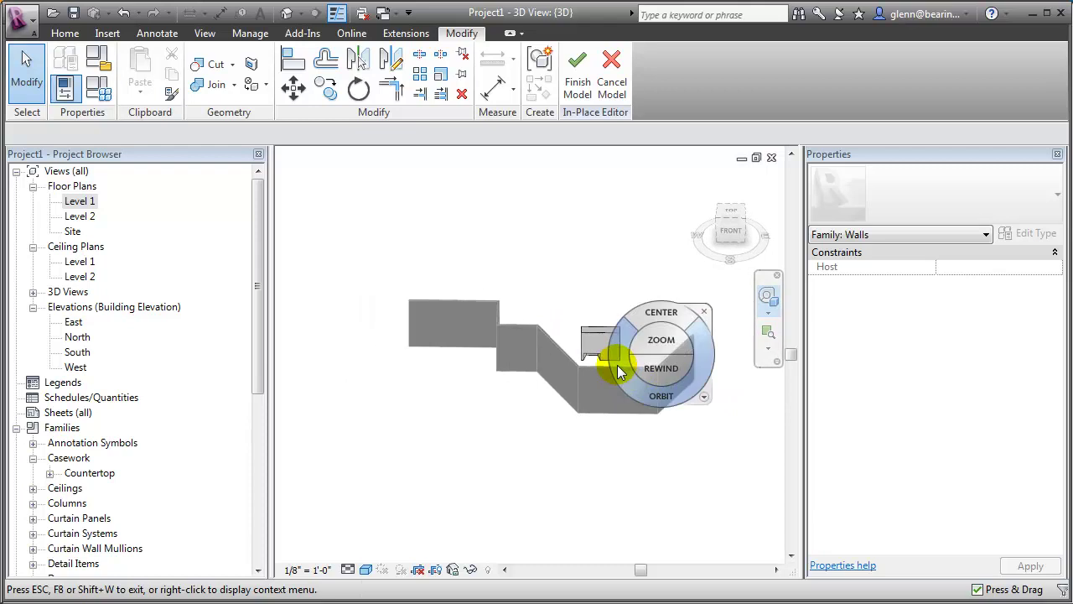
scroll(621, 381, "up", 4)
scroll(621, 375, "up", 3)
key("shift+w")
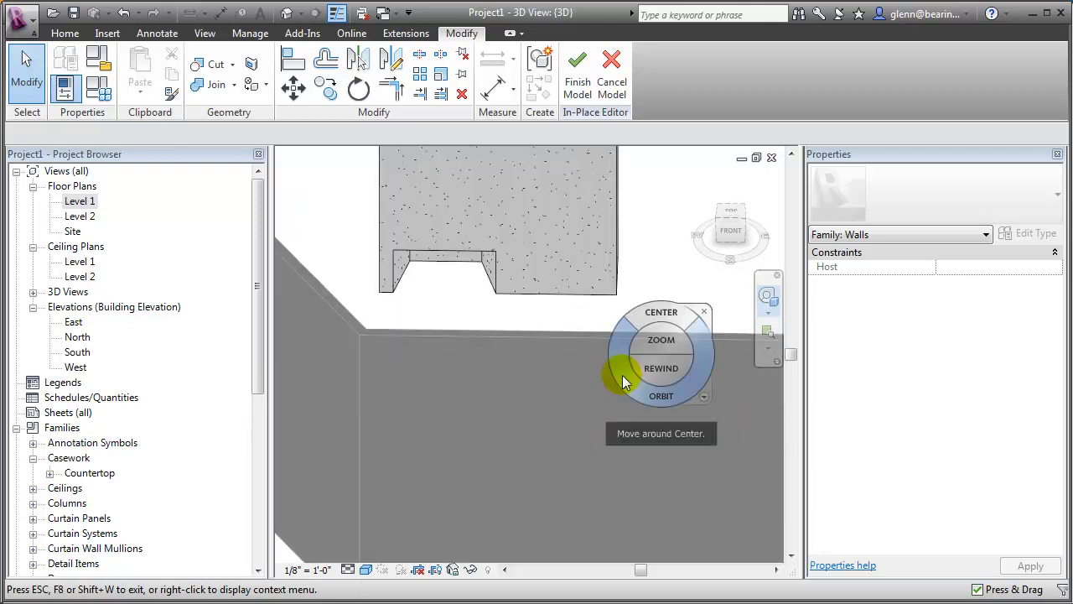
left_click(28, 60)
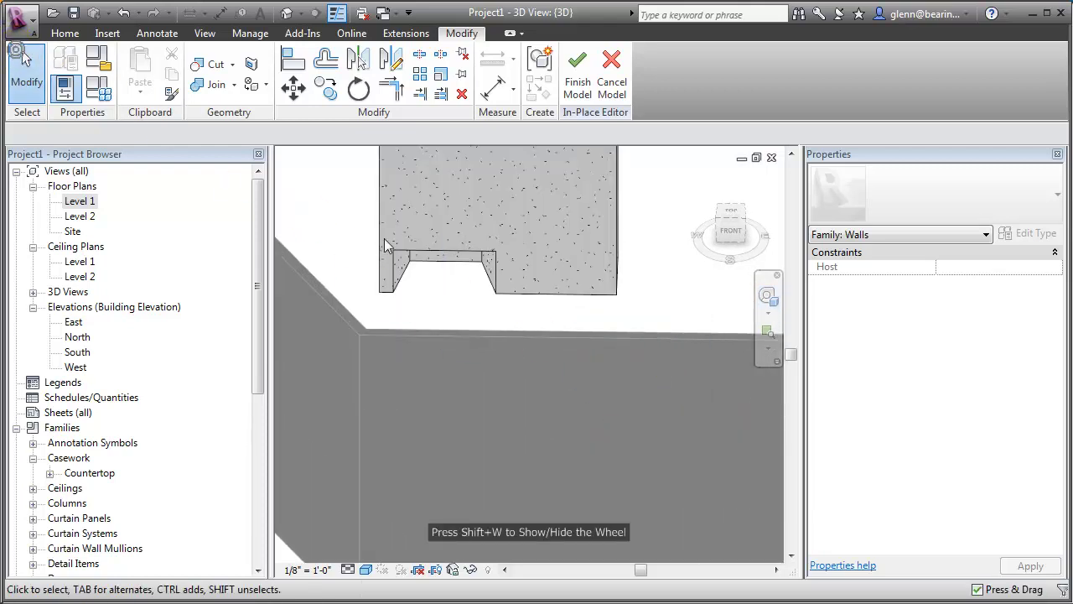
left_click(422, 256)
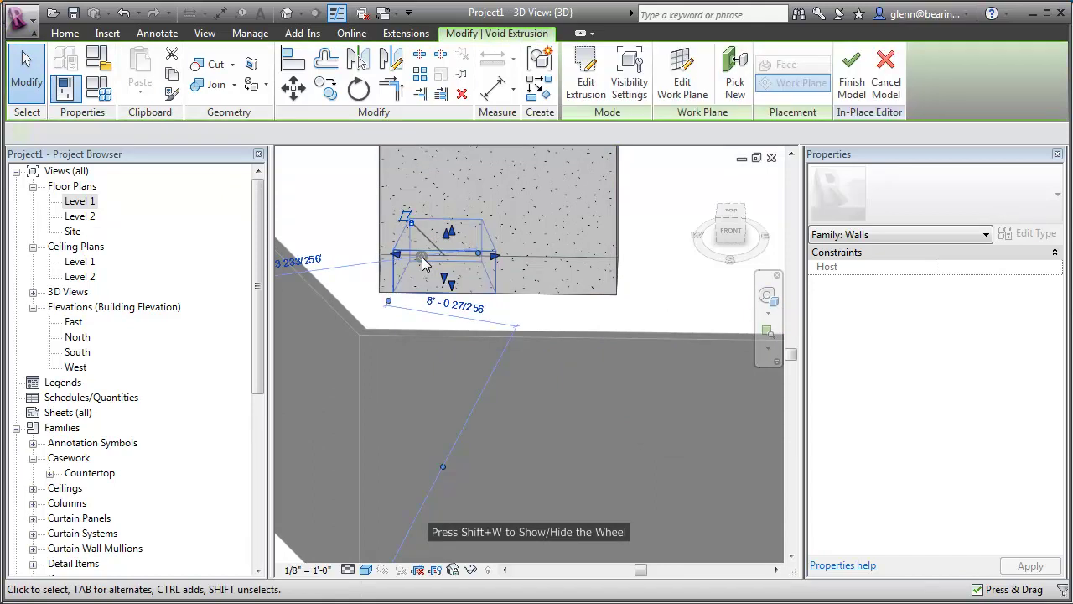
left_click(967, 268)
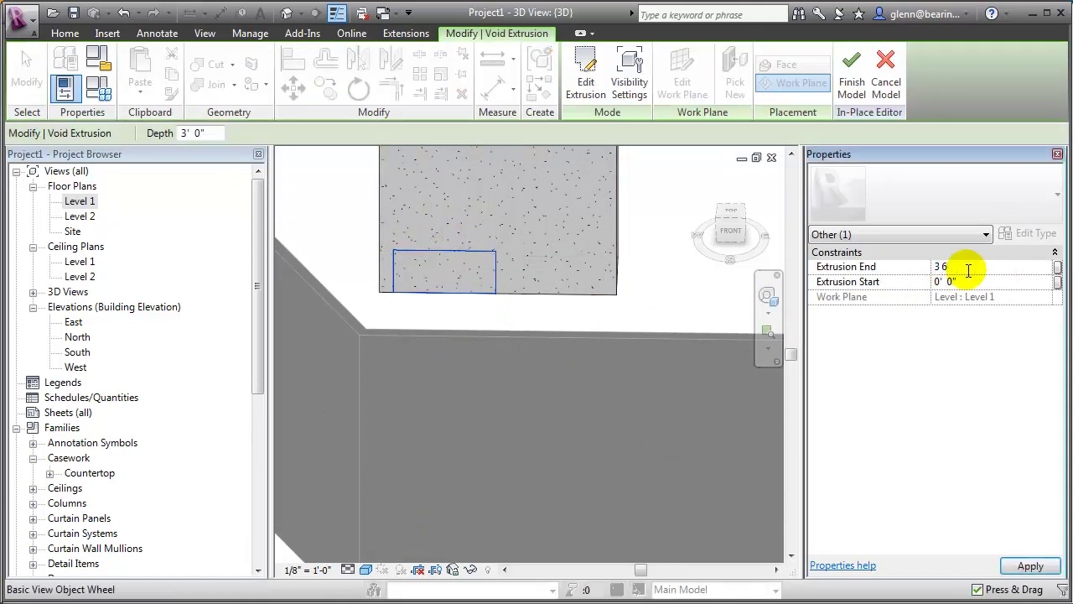
type("3 6")
key("Return")
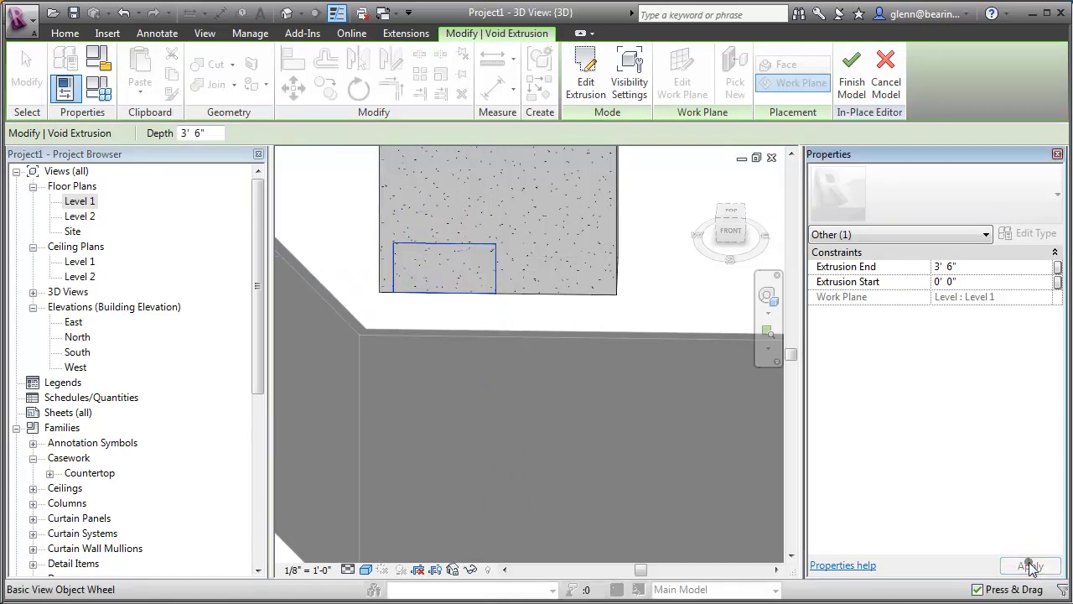
left_click(681, 263)
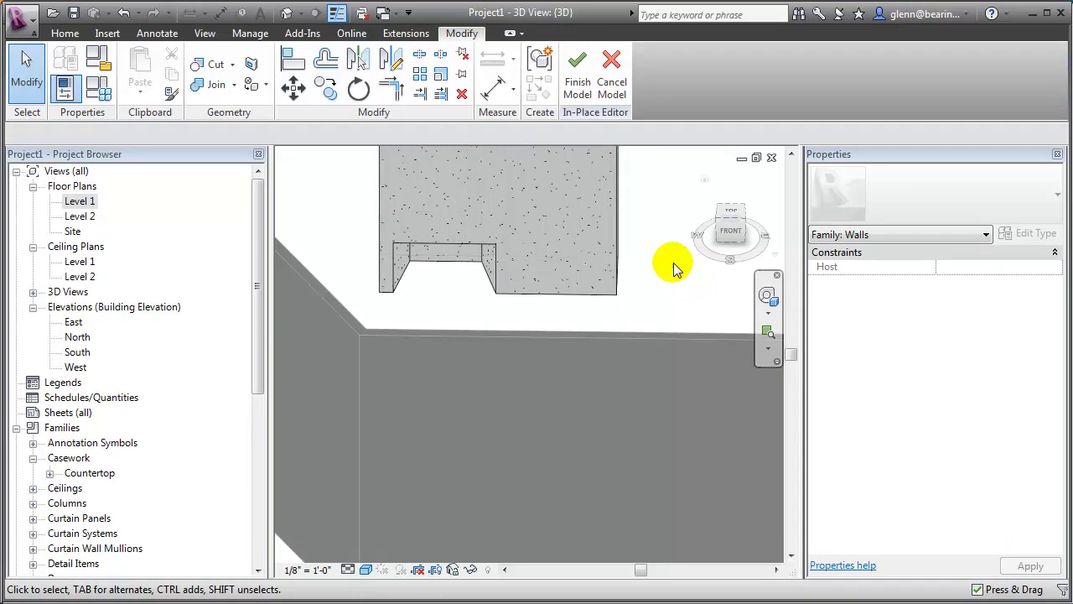
Step: Set the Level 1 floor plan's visual style to Wireframe and select the void extrusion inside the fireplace block
double_click(81, 203)
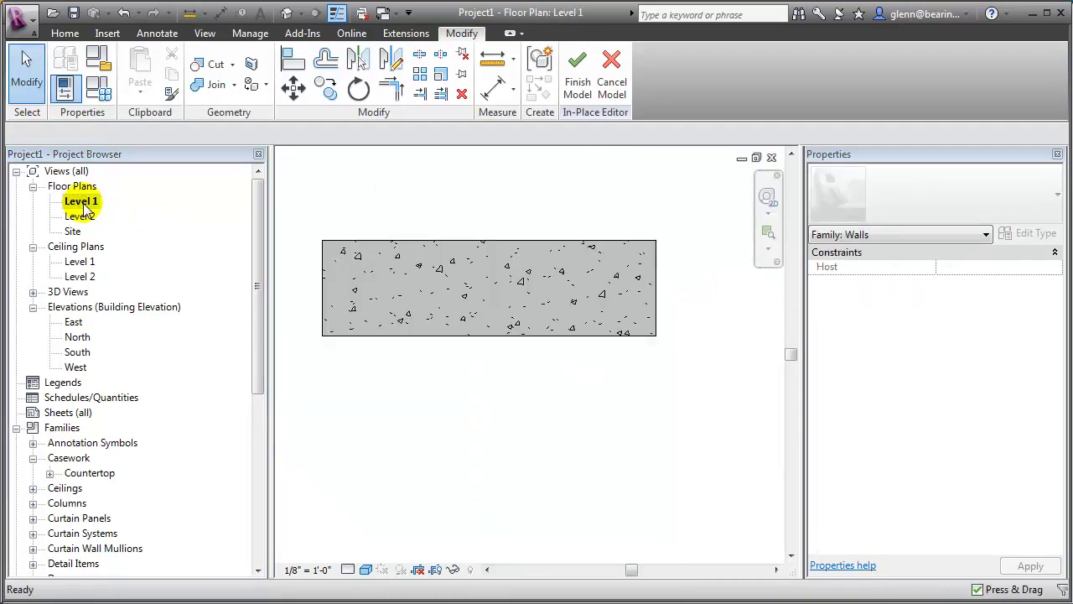
left_click(324, 308)
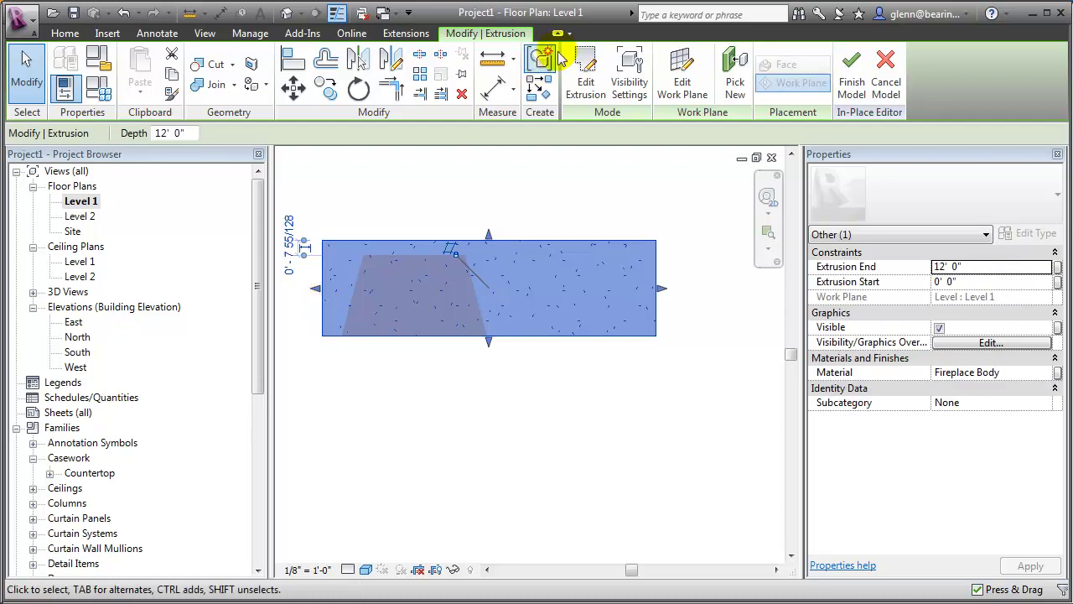
left_click(478, 369)
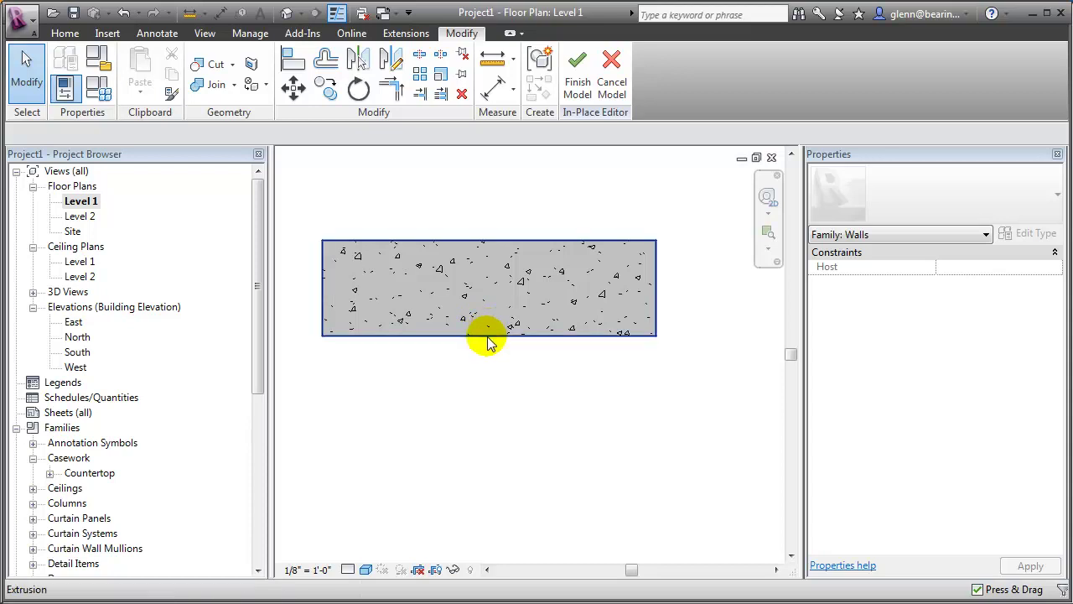
left_click(349, 570)
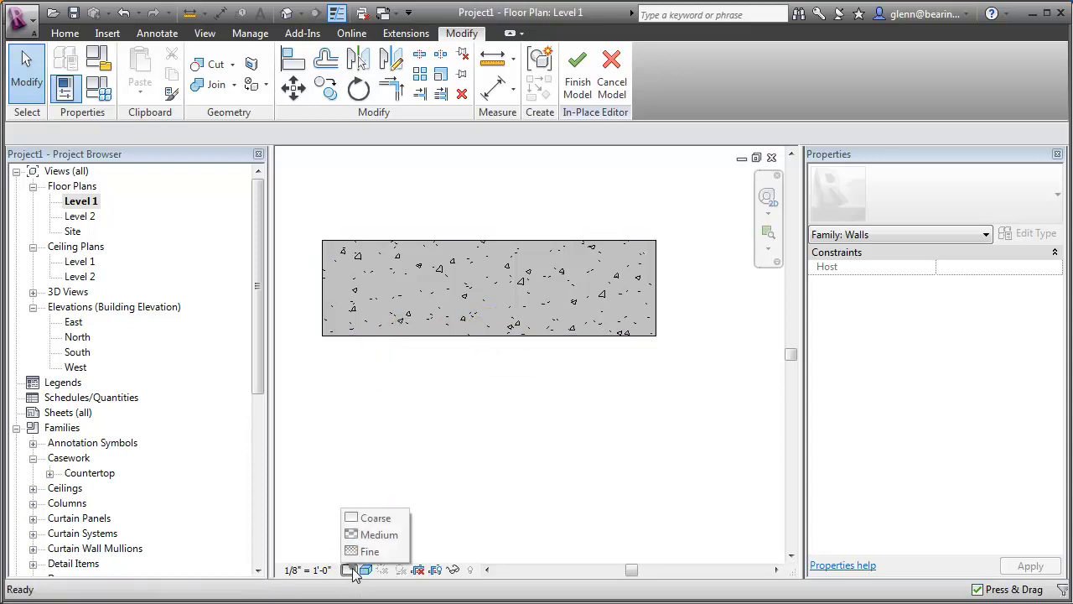
left_click(367, 569)
left_click(386, 484)
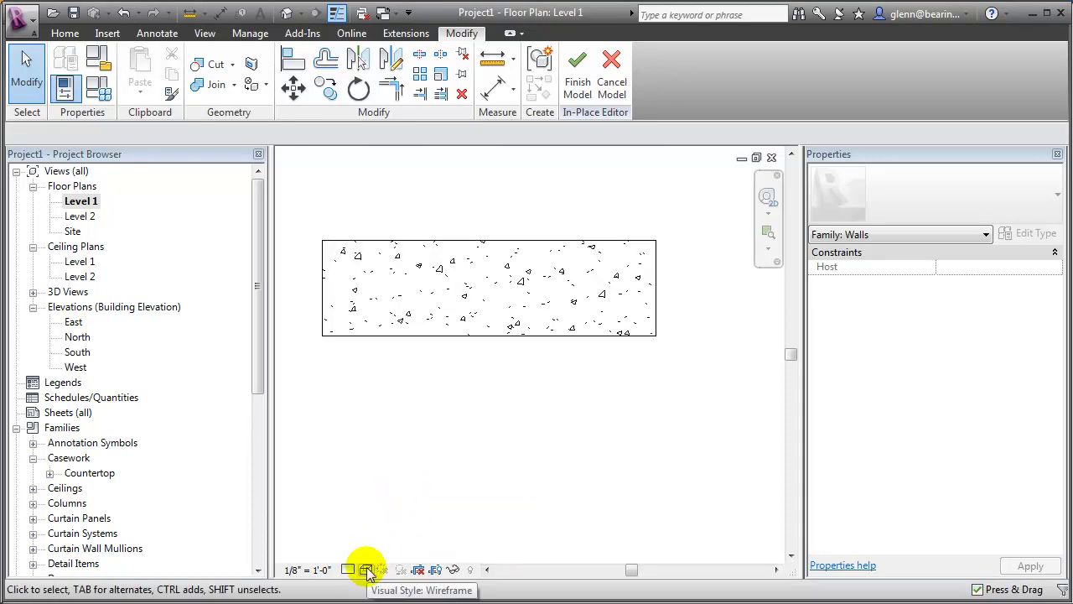
left_click(425, 337)
left_click(425, 336)
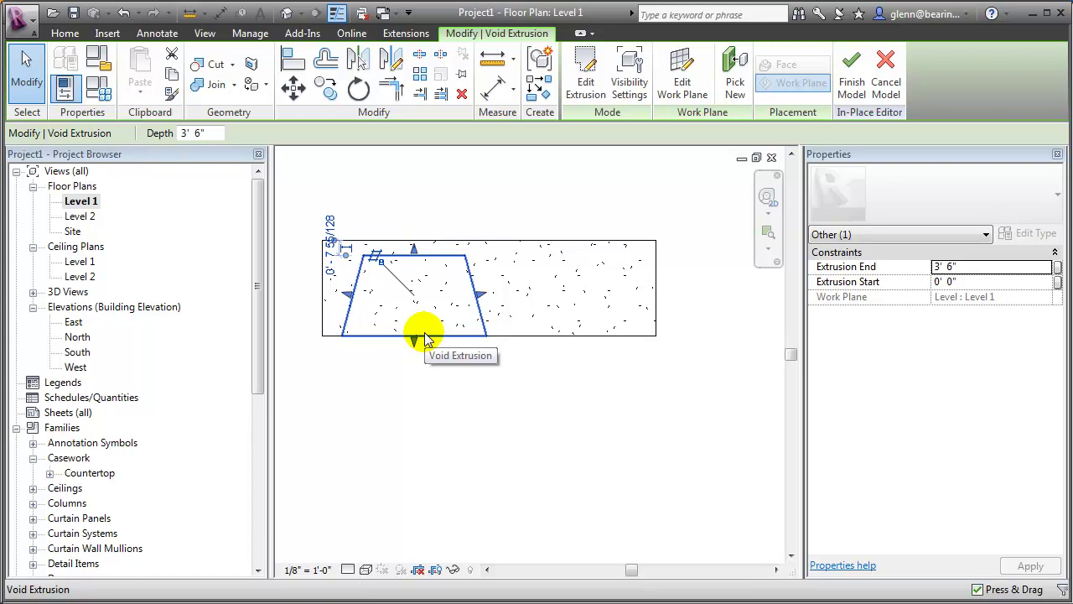
Step: Copy the trapezoidal void extrusion horizontally along the wall's lower edge, placing the duplicate just beside the original
left_click(327, 90)
left_click(441, 339)
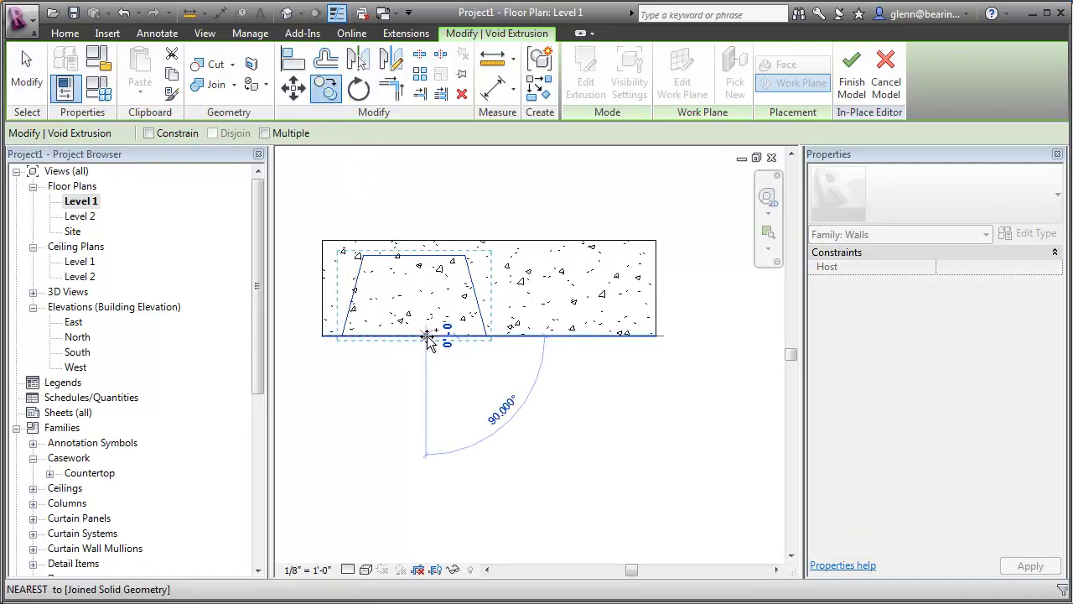
left_click(577, 337)
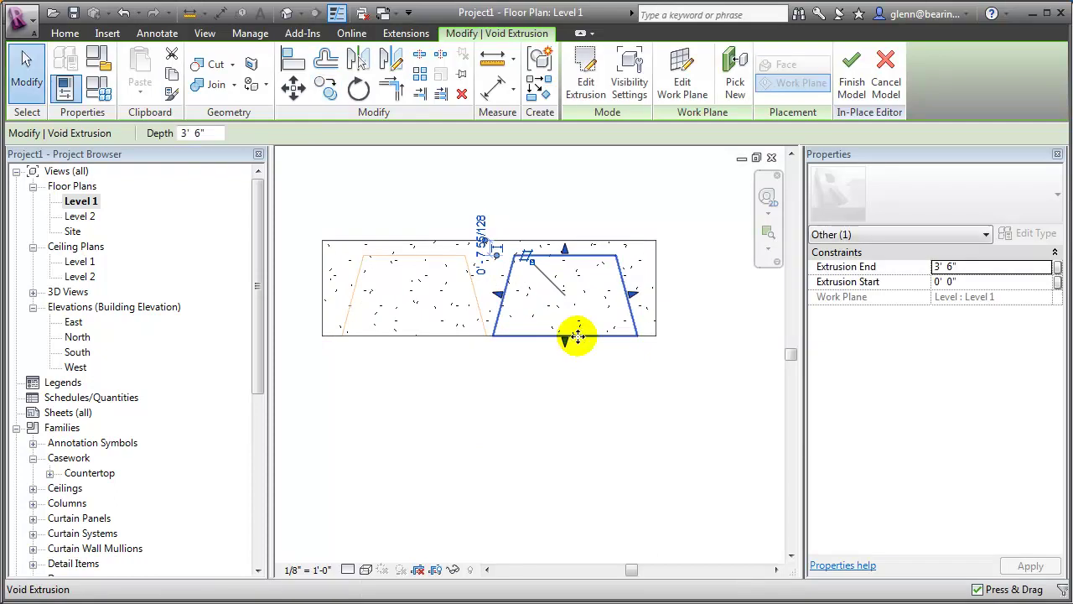
Step: Rotate the copied void extrusion 180 degrees so that its wide side faces the wall's upper edge
left_click(358, 89)
left_click(565, 178)
left_click(566, 399)
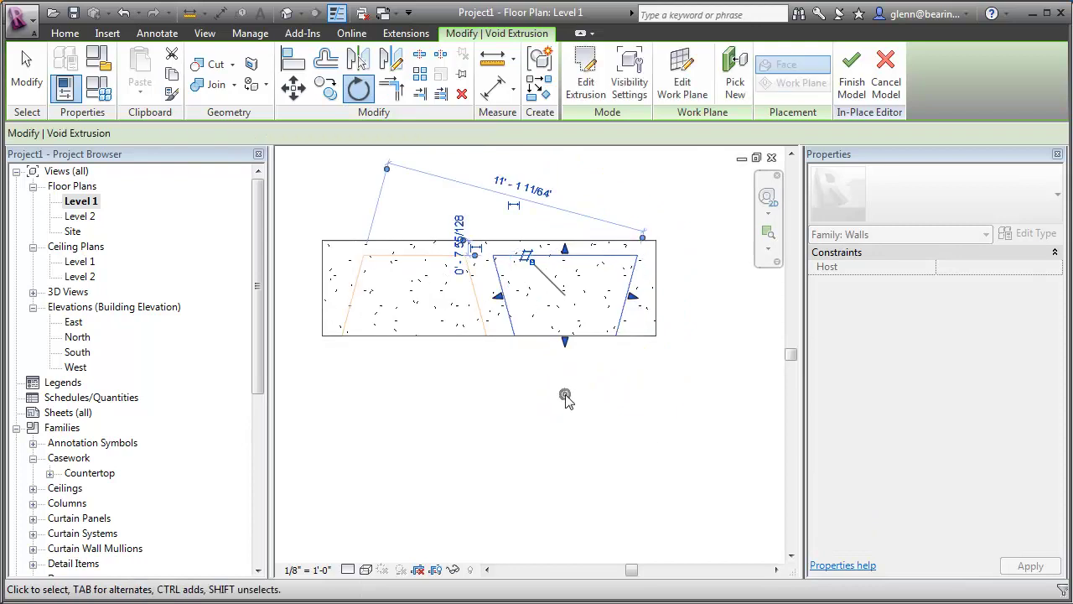
left_click(545, 406)
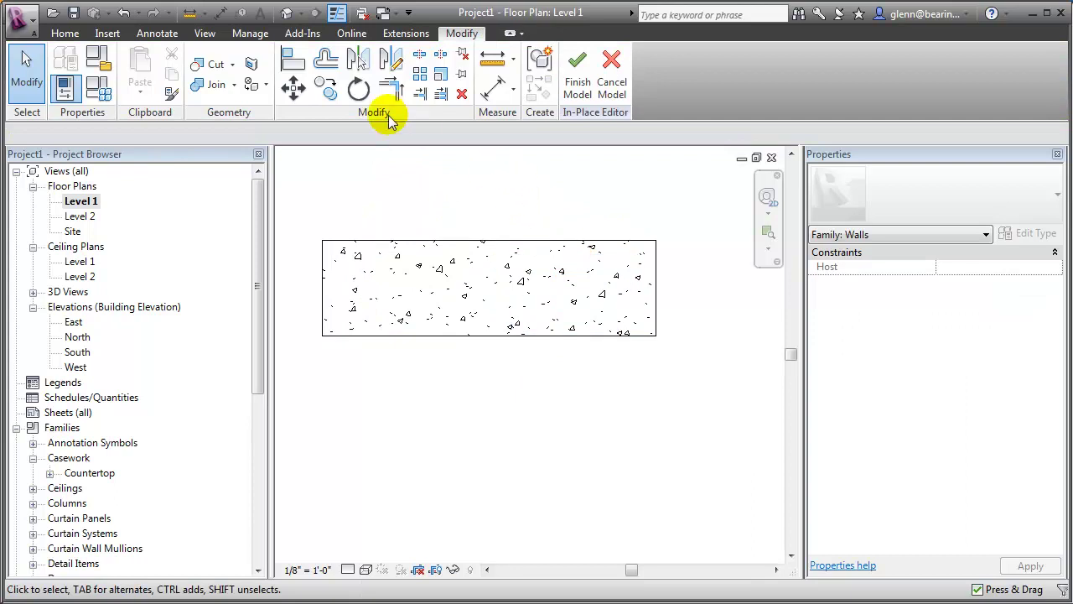
left_click(292, 59)
left_click(560, 241)
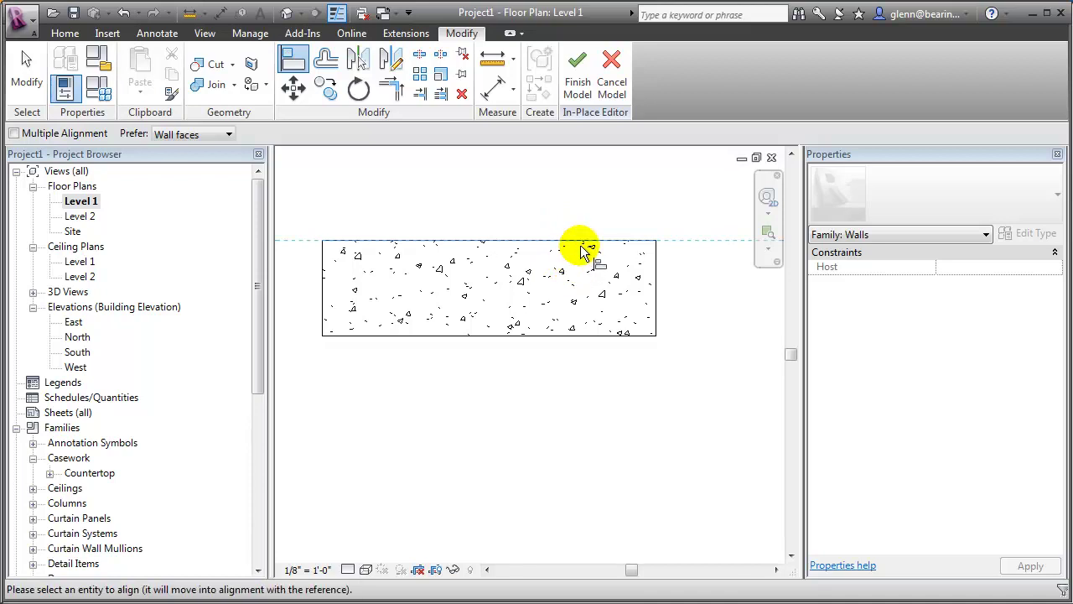
left_click(25, 63)
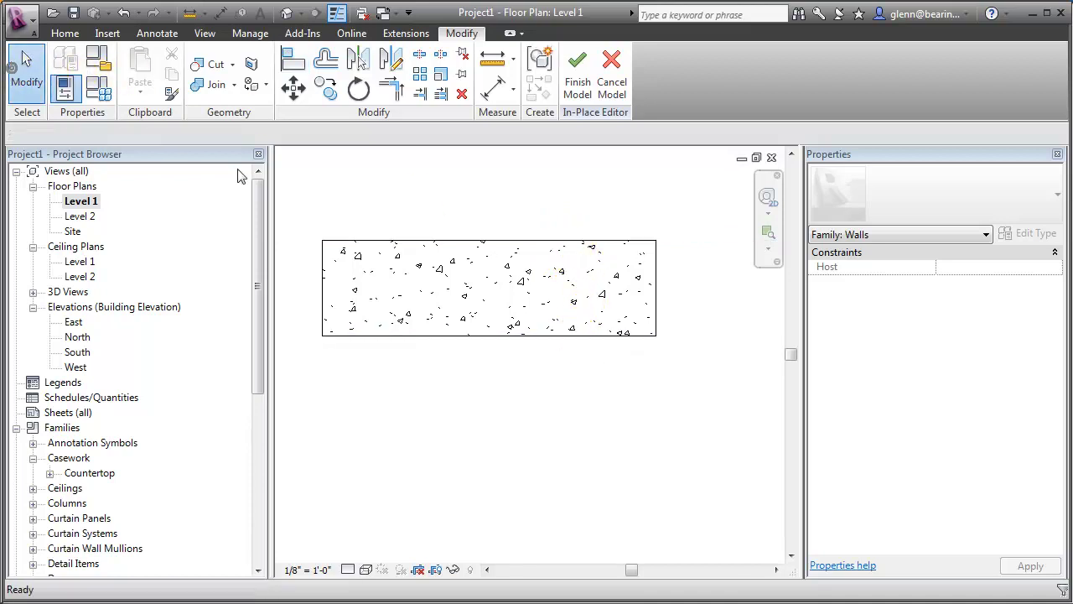
Step: Move the rotated void straight up so that its wide side extends past the wall's upper edge
left_click(507, 316)
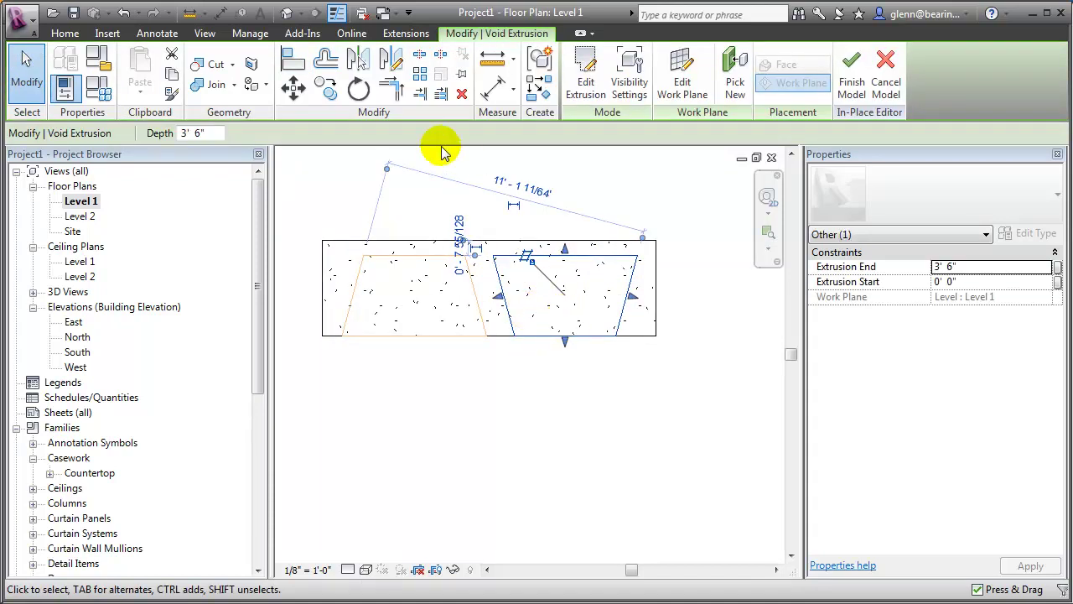
left_click(296, 91)
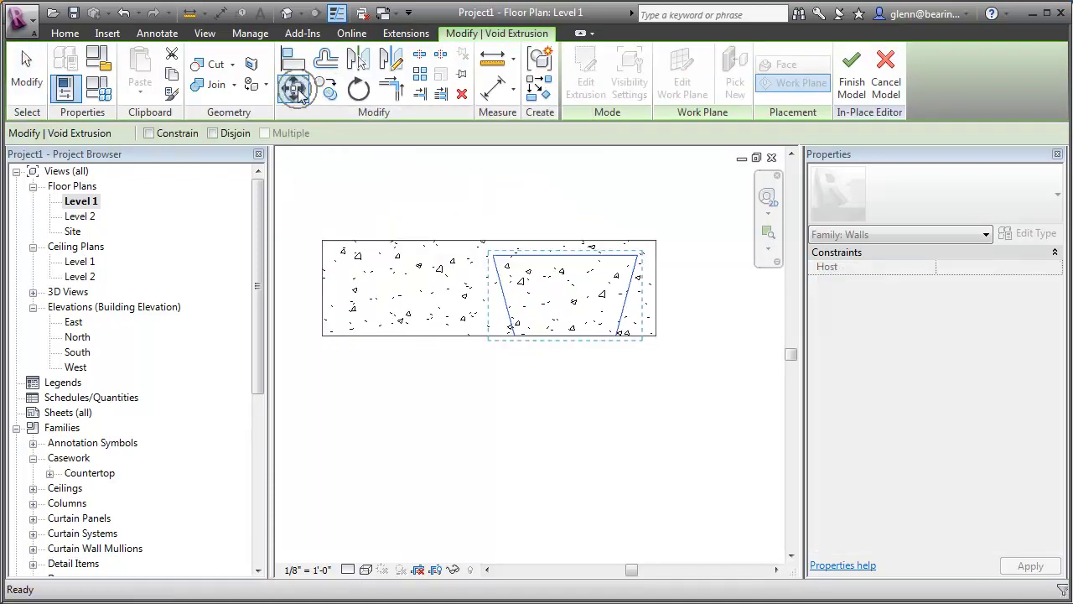
left_click(557, 294)
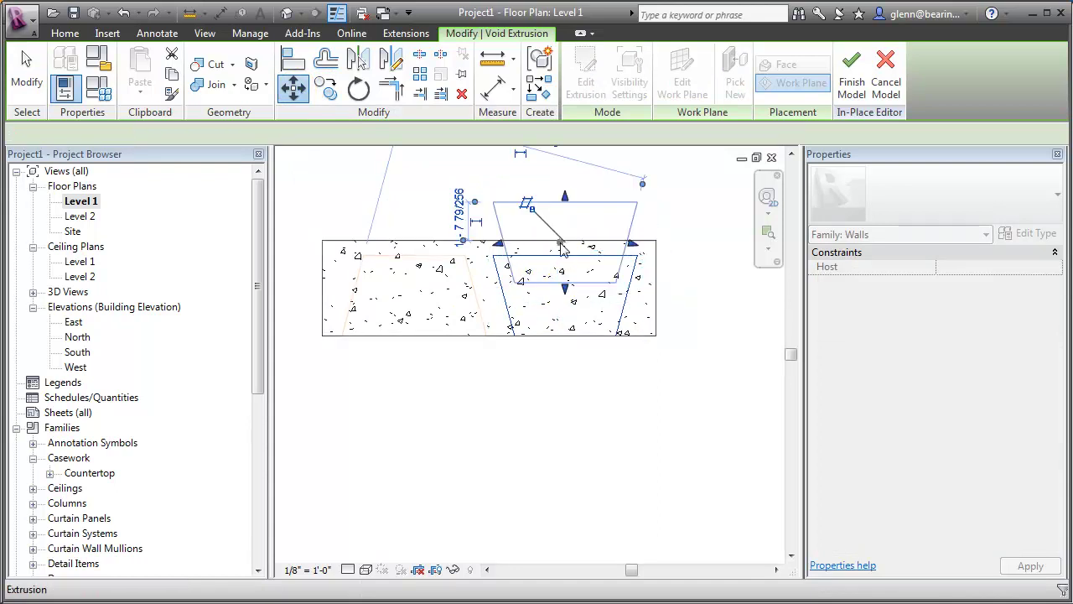
left_click(560, 244)
left_click(607, 388)
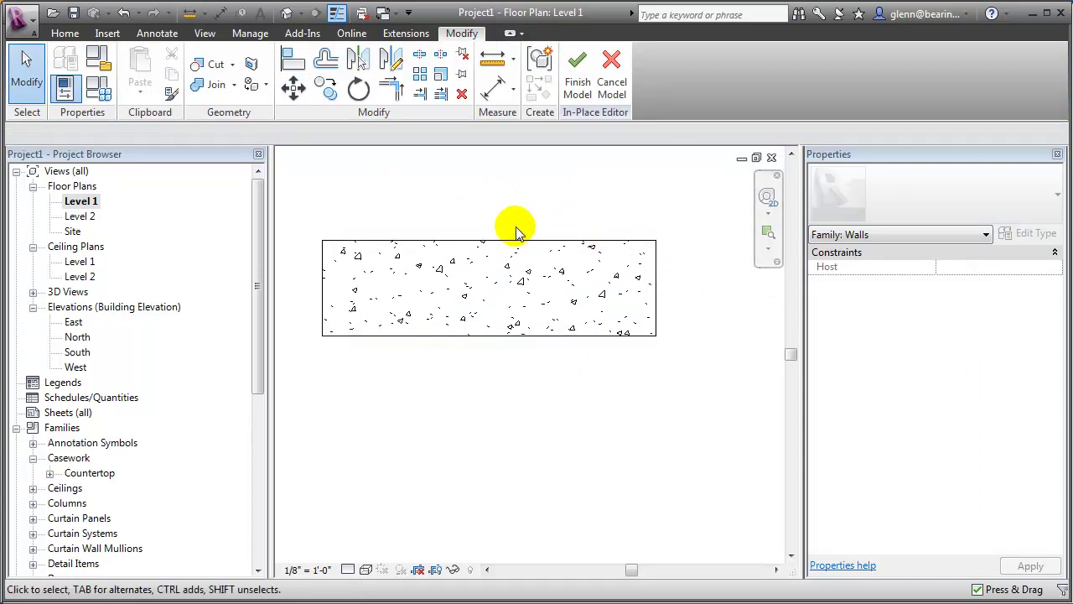
left_click(547, 438)
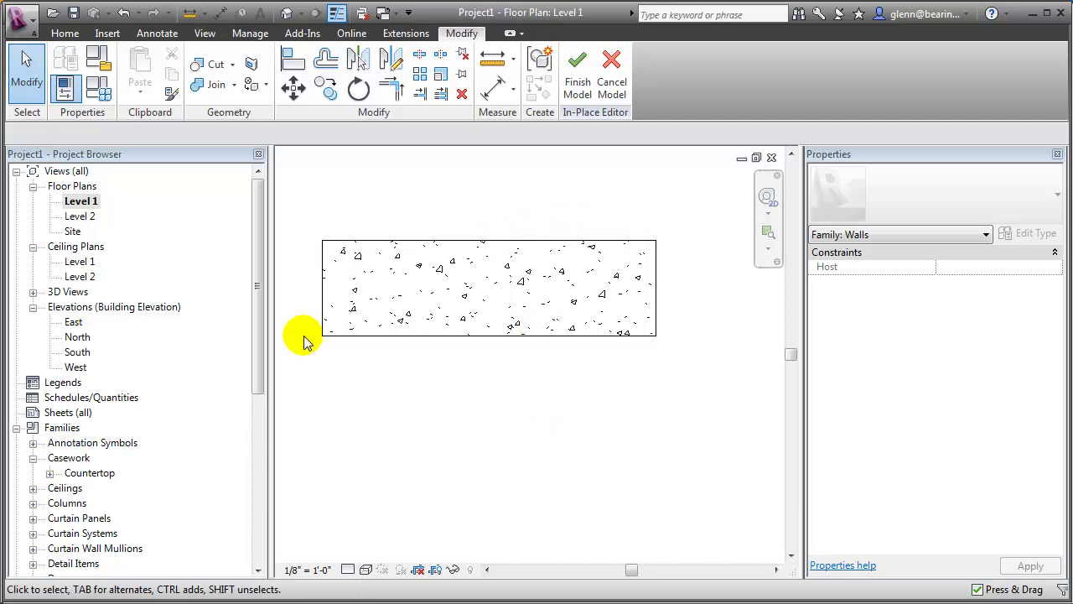
left_click(377, 391)
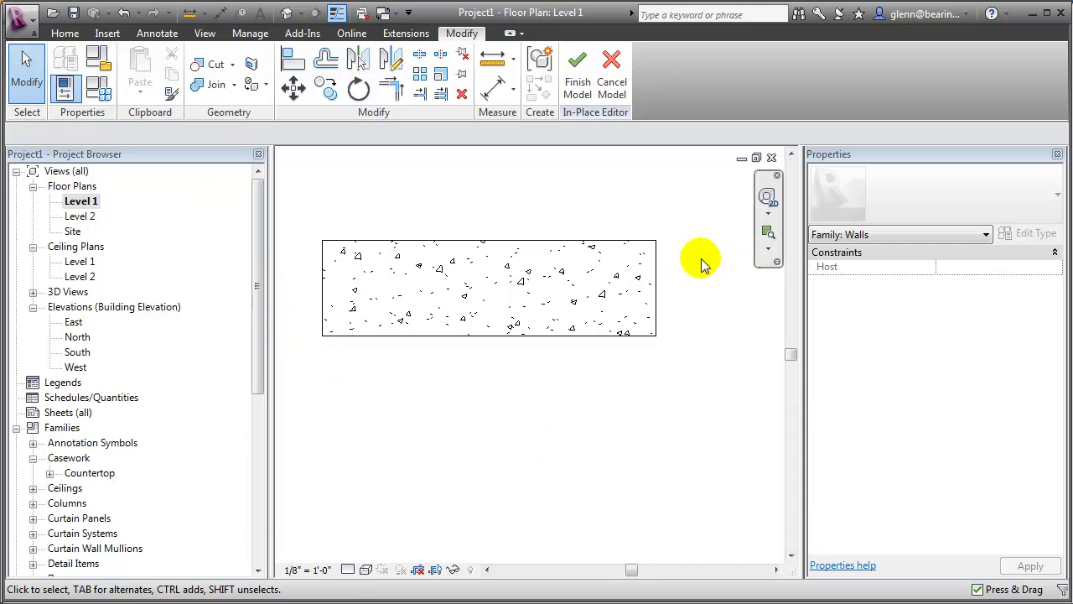
Step: Finish the in-place wall and lower the cut plane offset in the Level 1 view range to cut through the voids
left_click(584, 92)
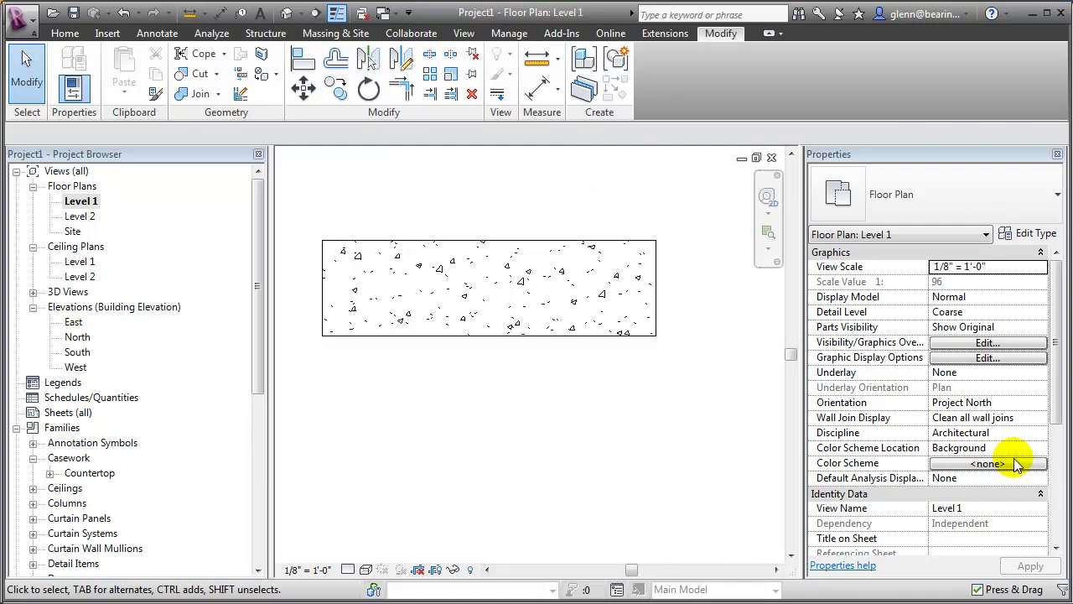
left_click_drag(1054, 359, 1061, 482)
left_click(996, 434)
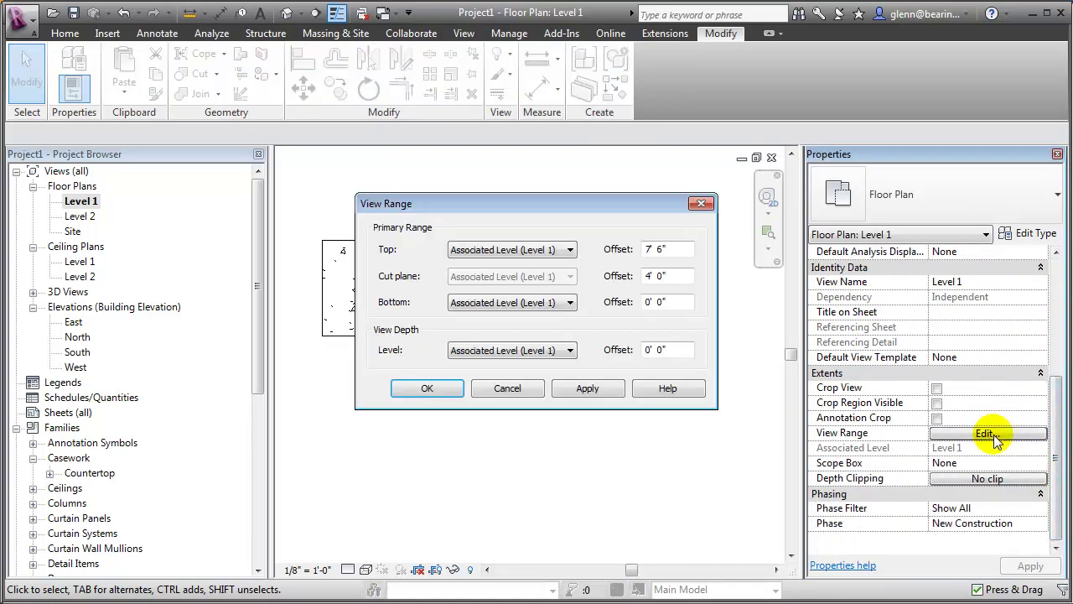
double_click(688, 275)
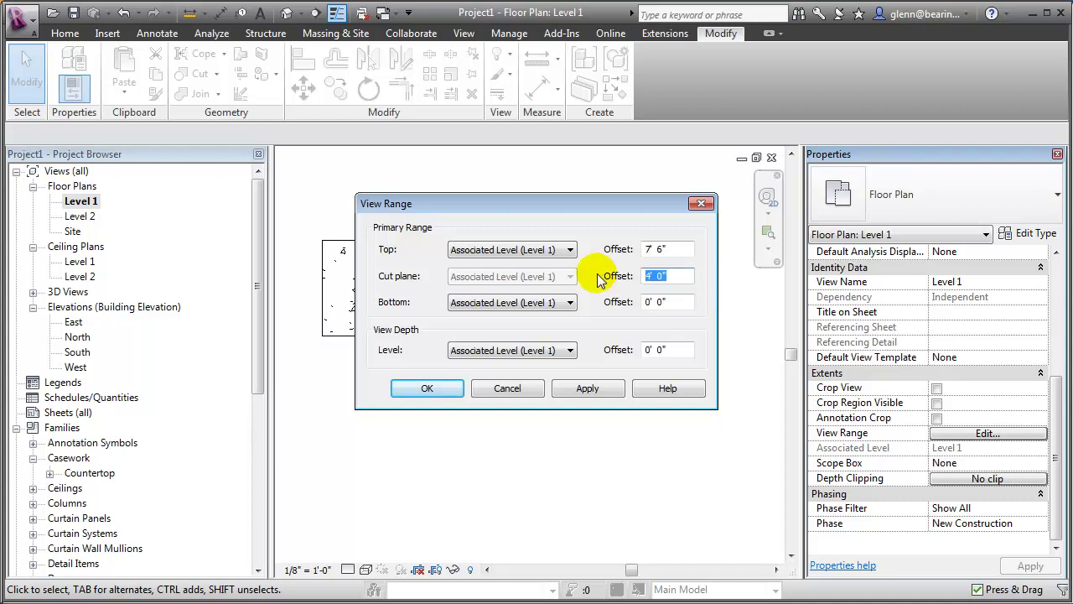
left_click(423, 388)
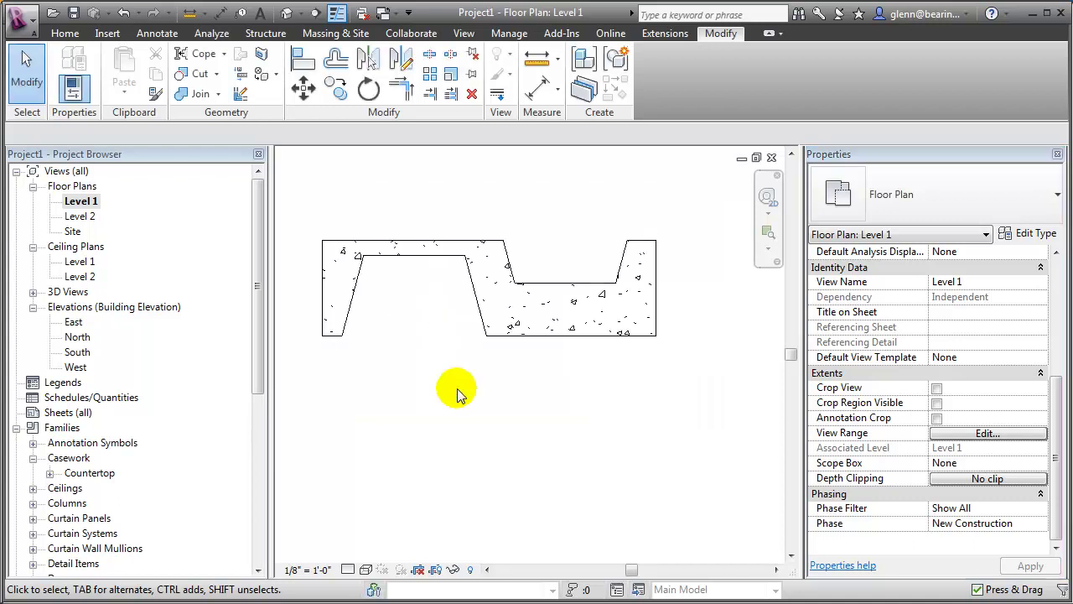
Step: Reopen the concrete wall for in-place editing and select the inverted void extrusion
left_click(572, 285)
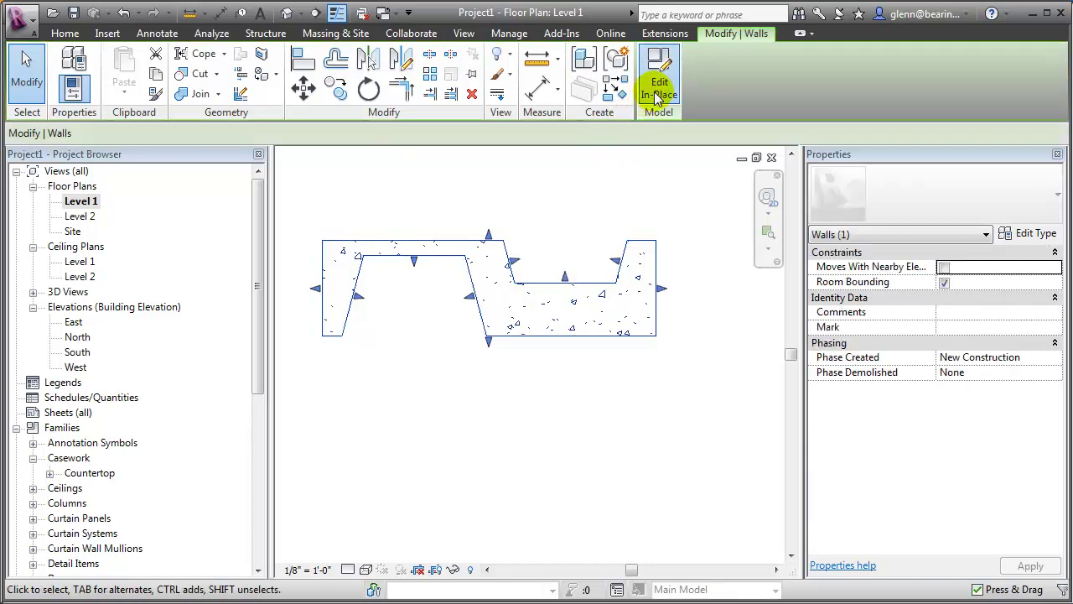
left_click(656, 85)
left_click(584, 300)
left_click(577, 291)
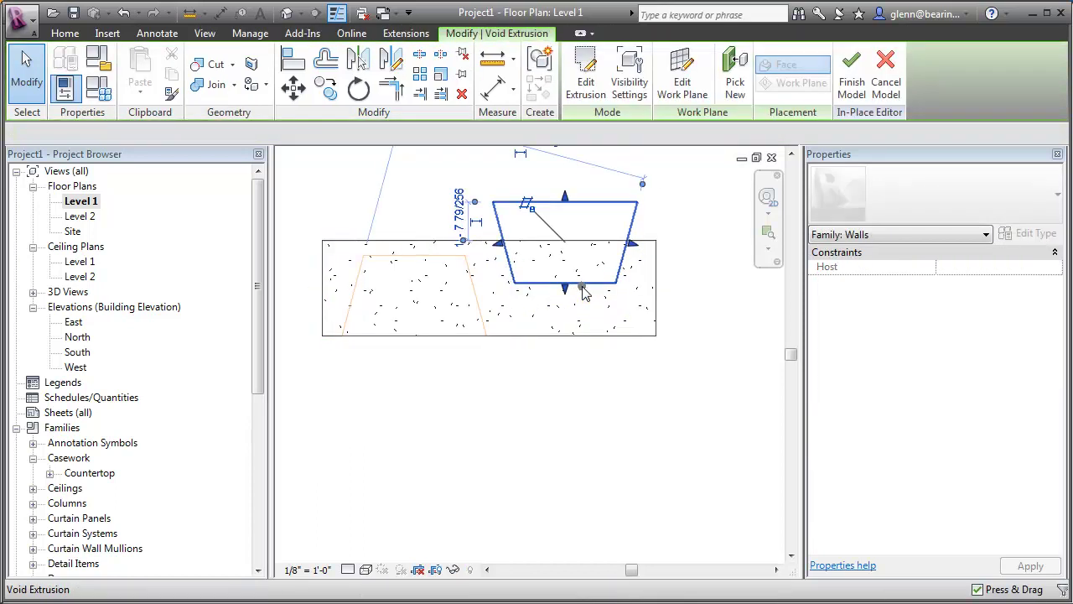
key("a")
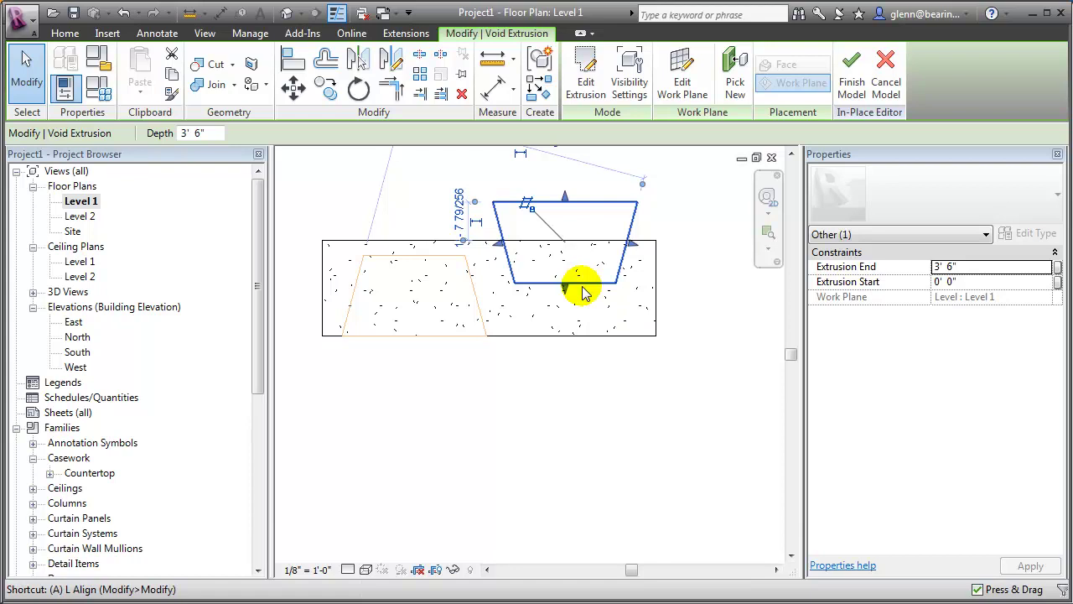
key("l")
left_click(487, 241)
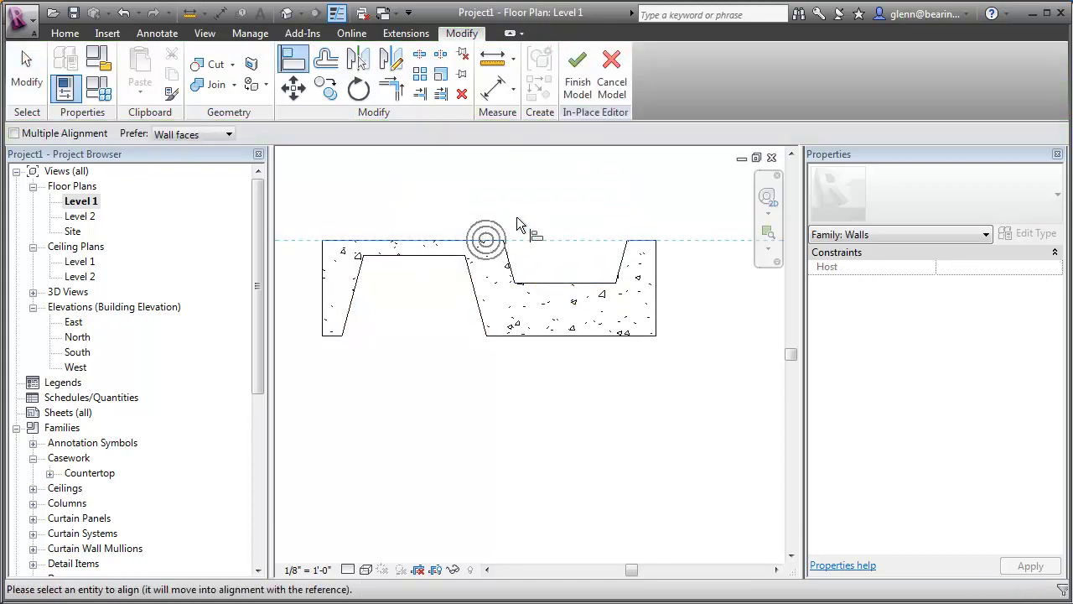
left_click(26, 67)
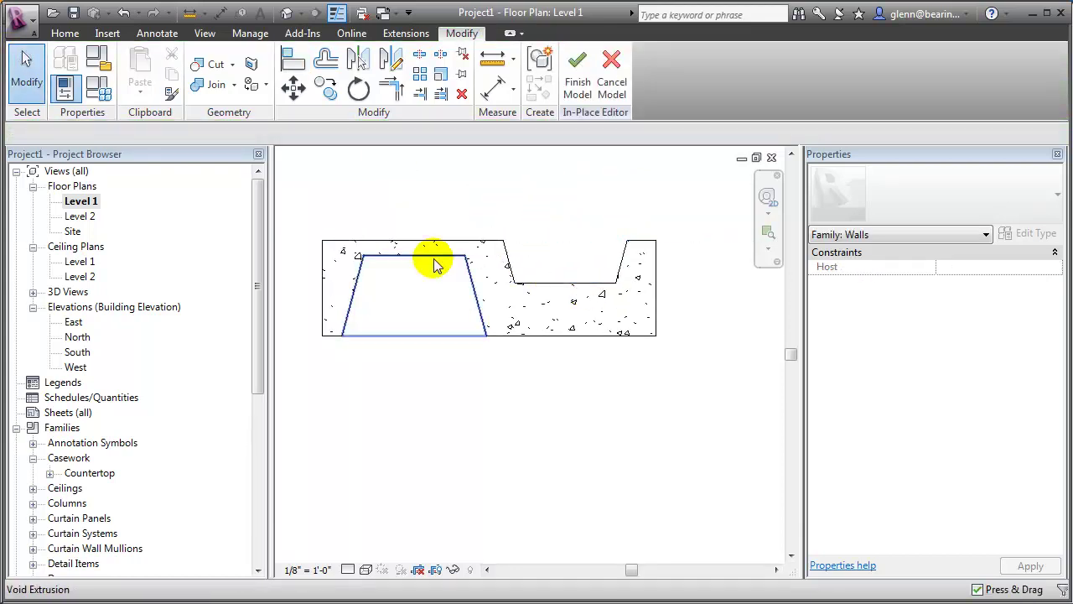
Step: Reposition the inverted void lower in the wall so that its wide side lies on the wall's upper edge
left_click(553, 289)
left_click_drag(546, 283, 556, 319)
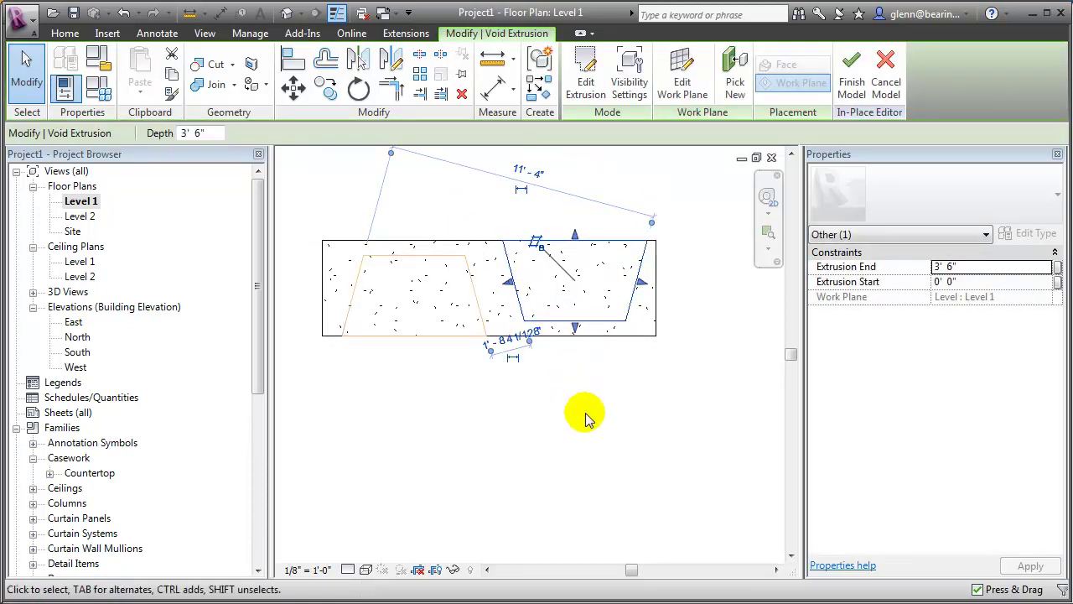
left_click(584, 414)
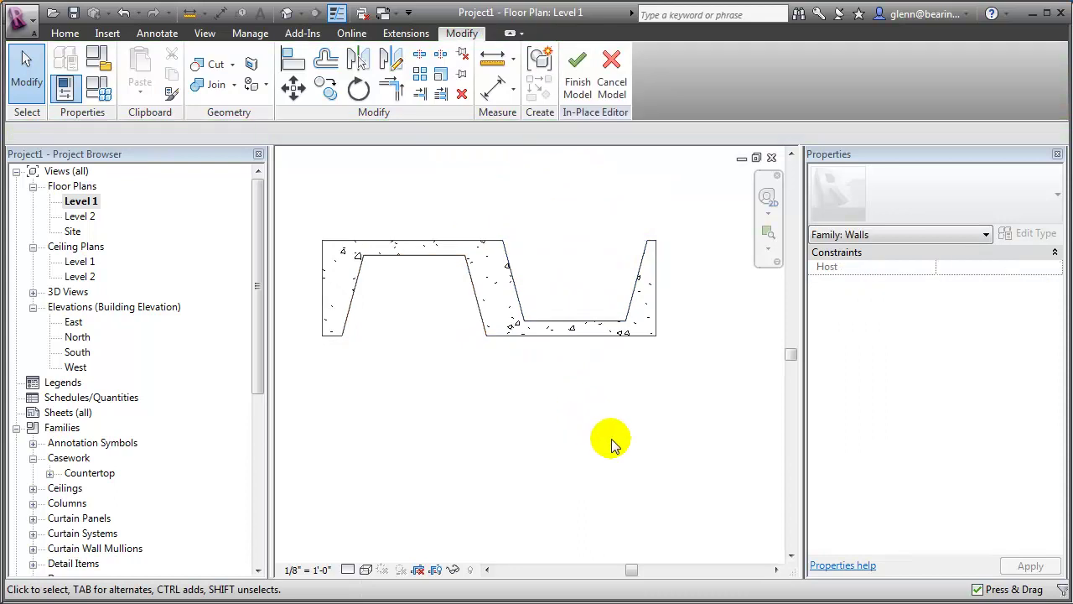
Step: Stretch the solid wall extrusion outward at both ends, well beyond the two voids
left_click(665, 305)
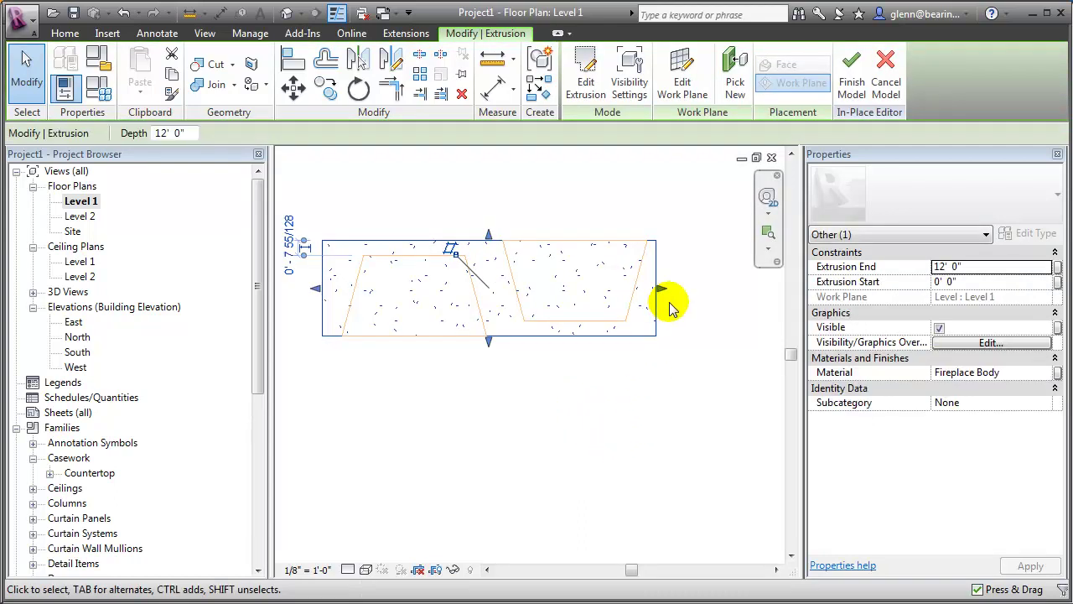
left_click_drag(662, 289, 757, 288)
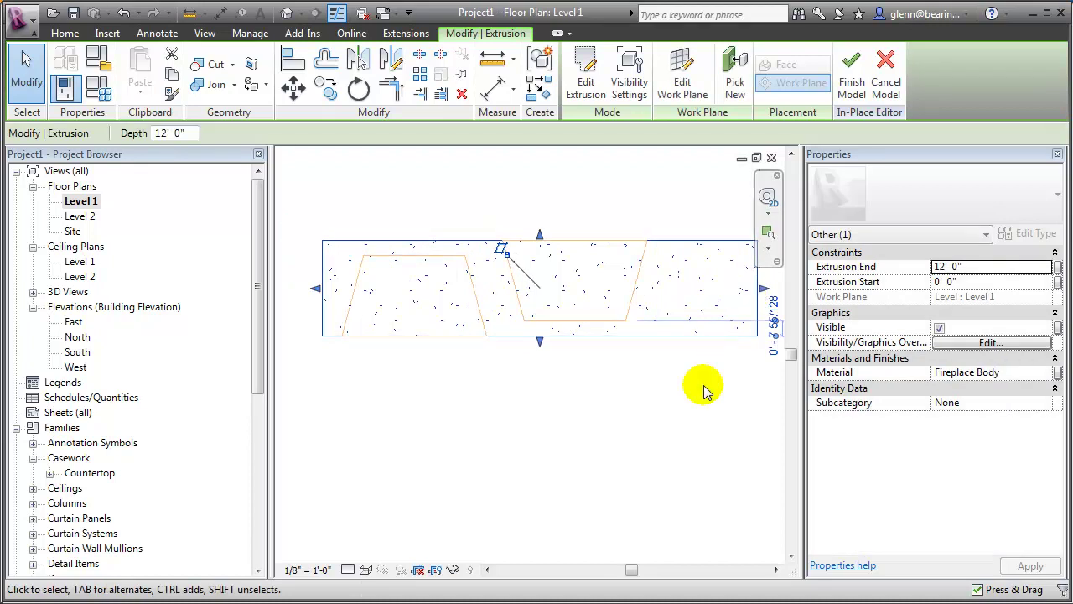
left_click_drag(630, 570, 605, 569)
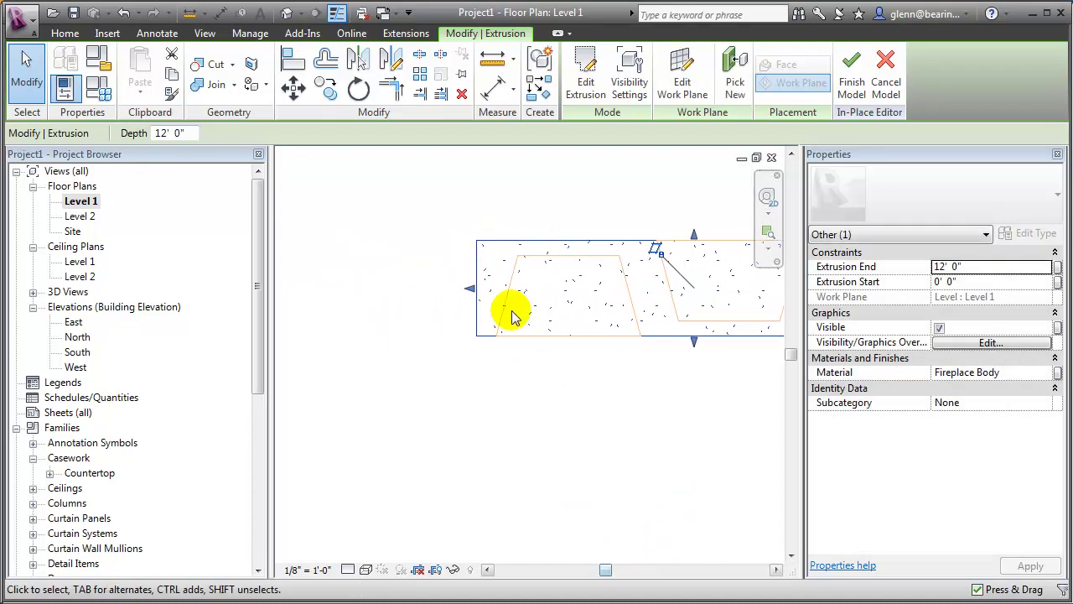
left_click_drag(471, 288, 387, 288)
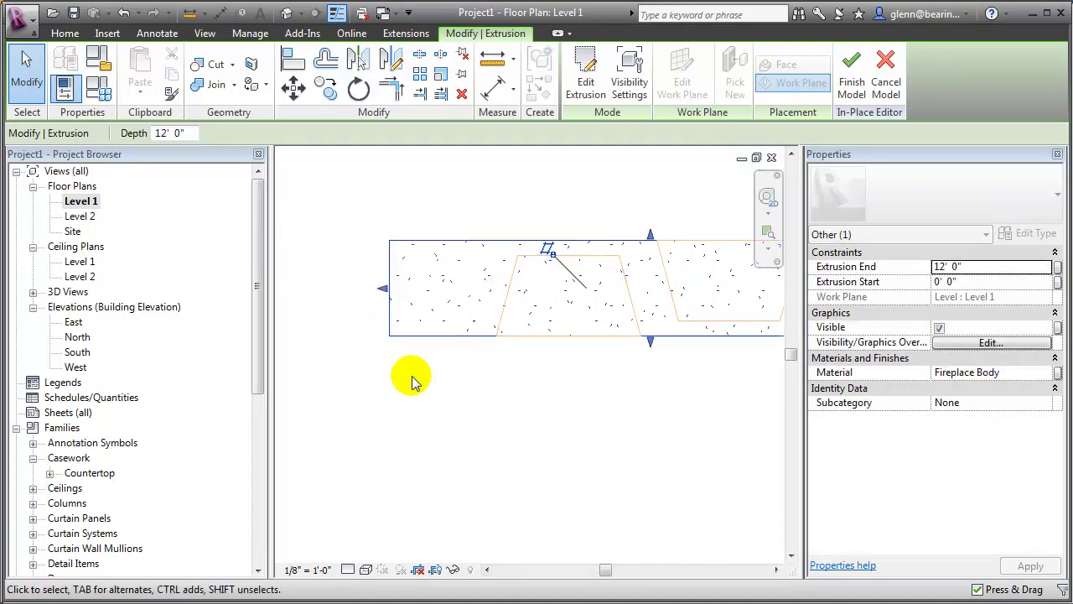
left_click(411, 369)
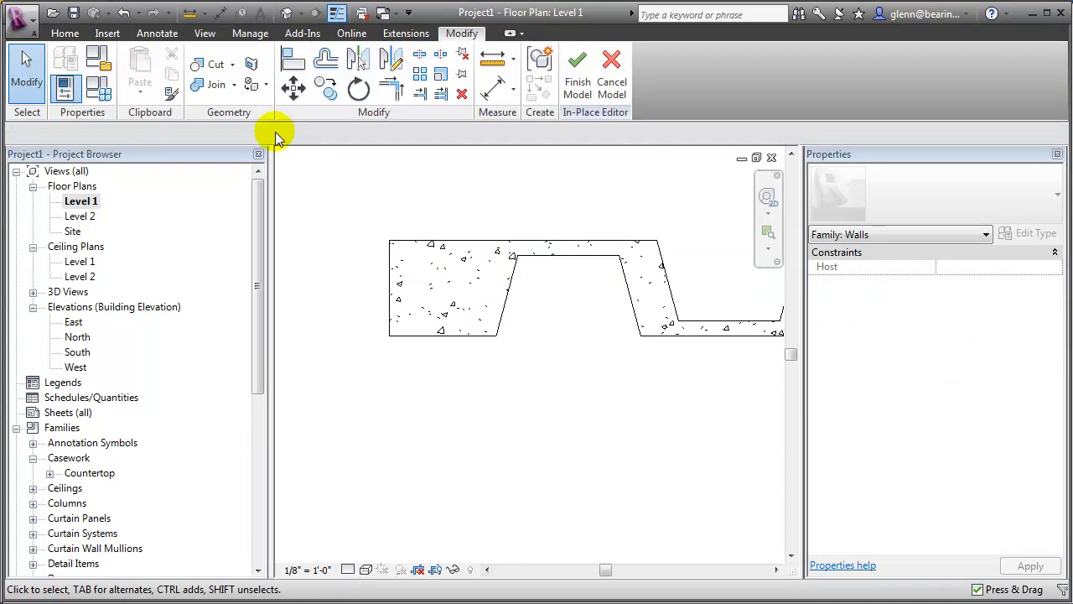
Step: Nudge the inverted void left, closer to the first void, to thin the sloped concrete between them
left_click(681, 311)
key("Left")
key("Left")
key("Left")
key("Left")
key("Left")
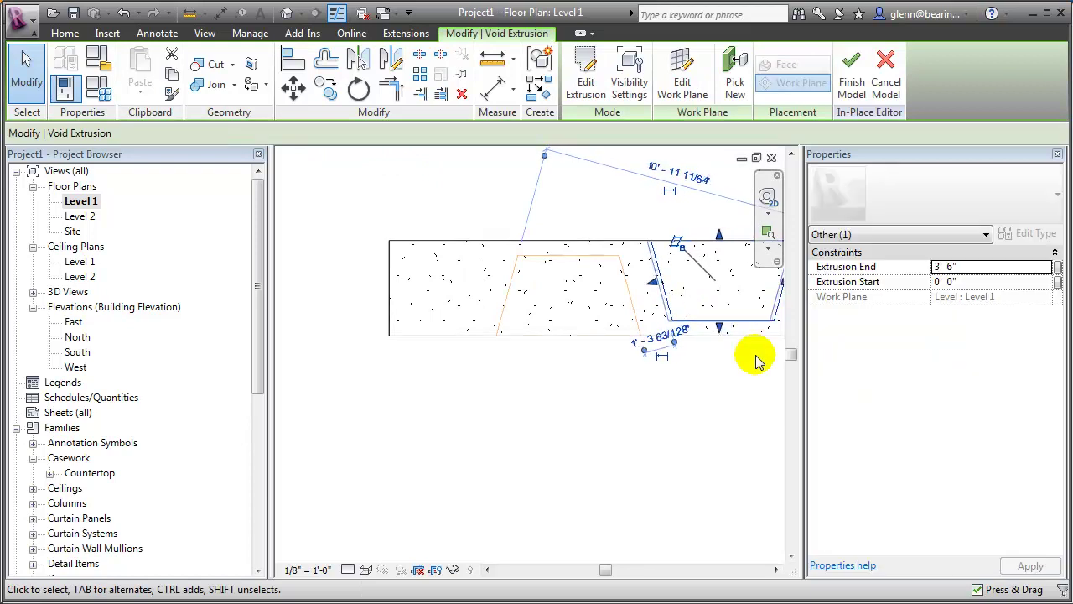
key("Left")
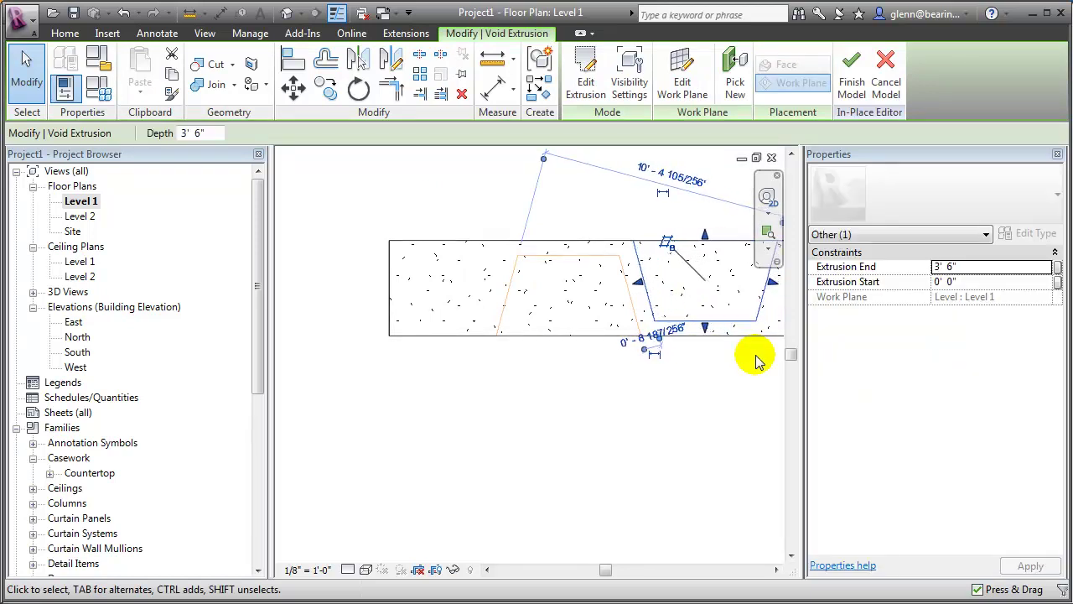
left_click(663, 415)
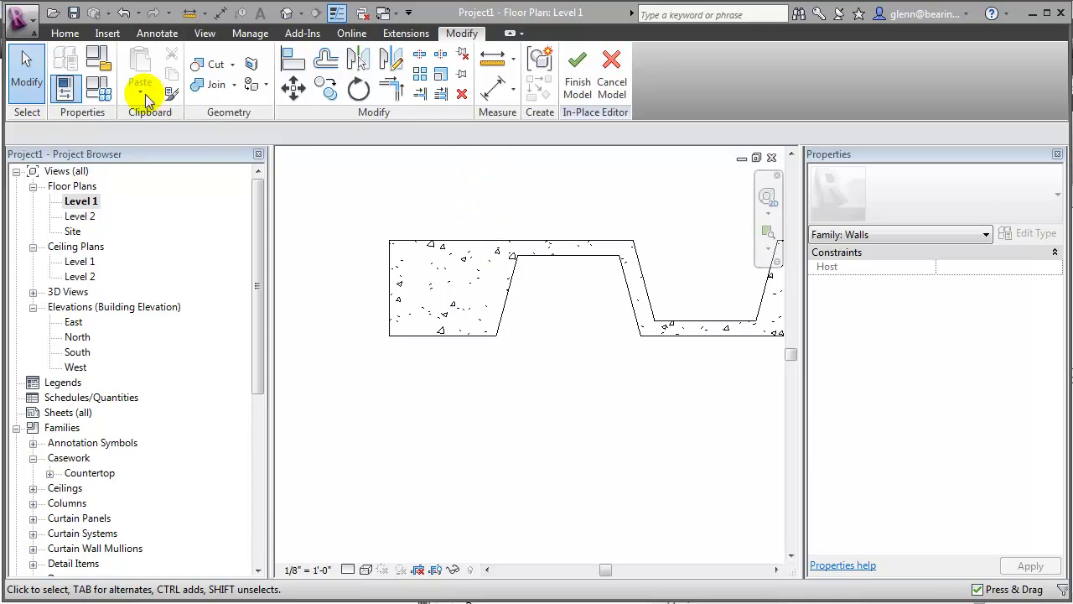
Step: Start a new extrusion and sketch four lines offset 0' 6" inside the wall's left block, from its upper, left, lower and sloped edges
left_click(65, 33)
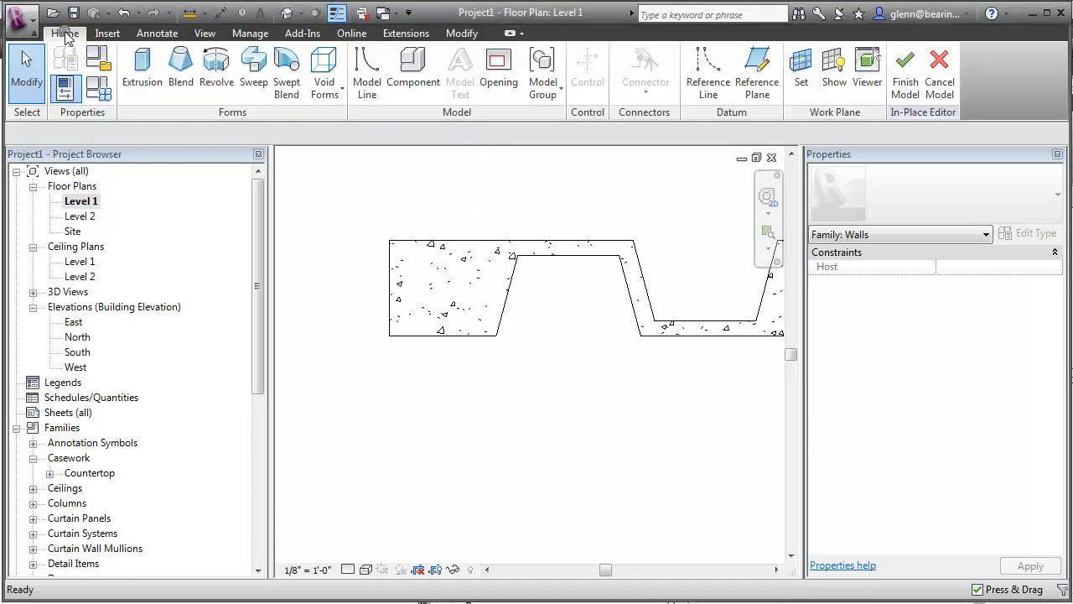
left_click(136, 76)
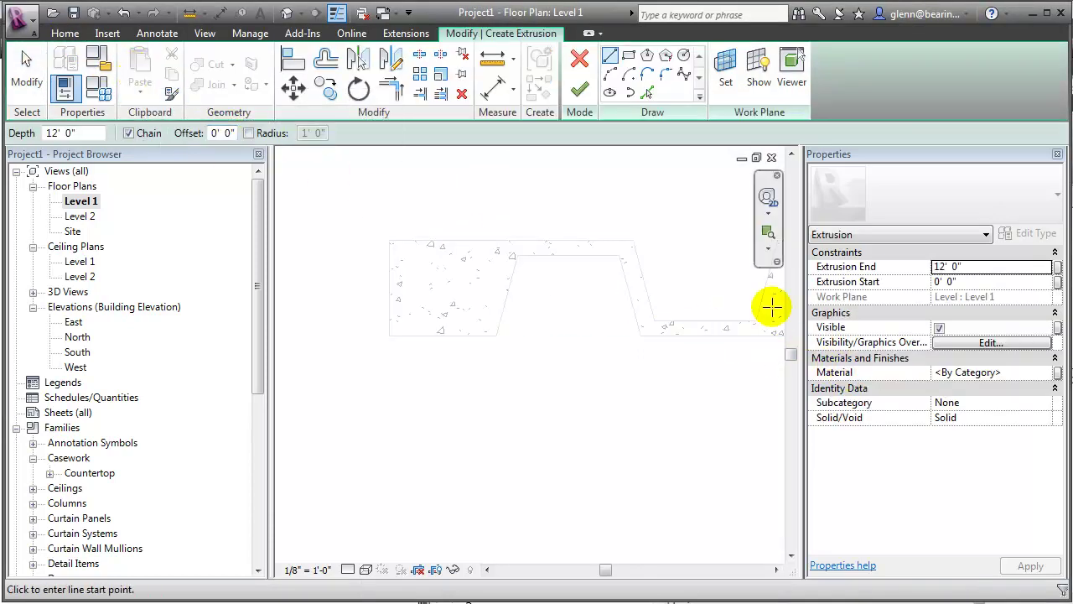
left_click(647, 93)
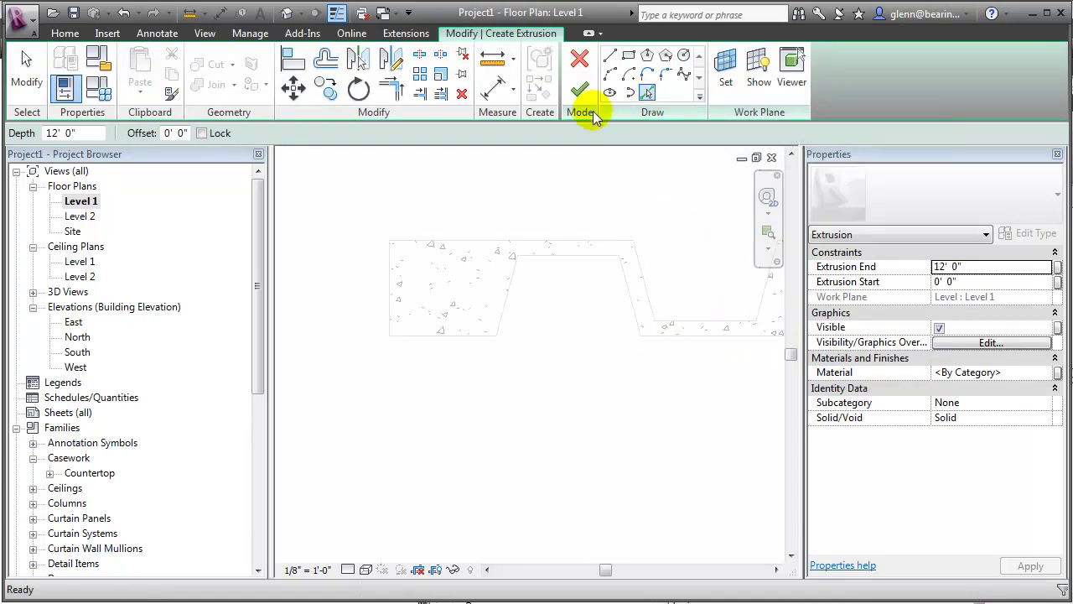
double_click(187, 134)
type("0 6")
key("Return")
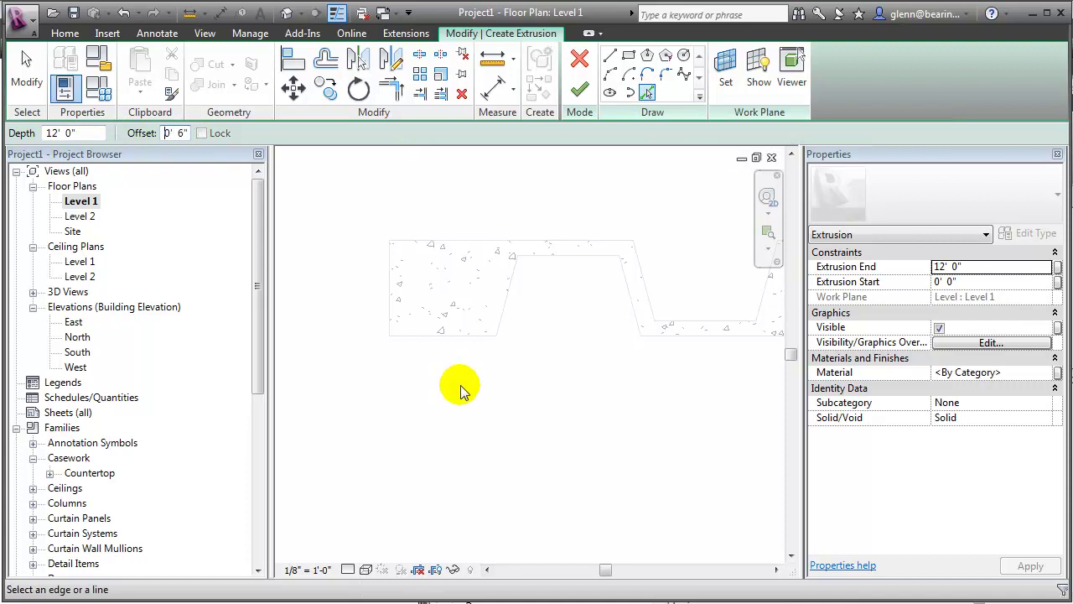
left_click(455, 243)
left_click(393, 281)
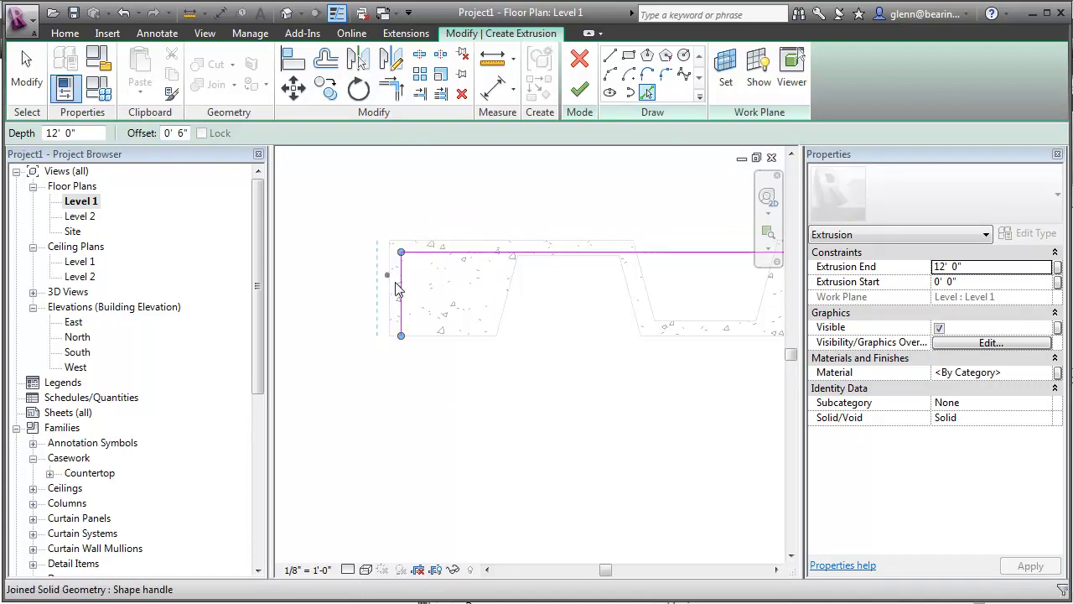
left_click(441, 333)
left_click(504, 306)
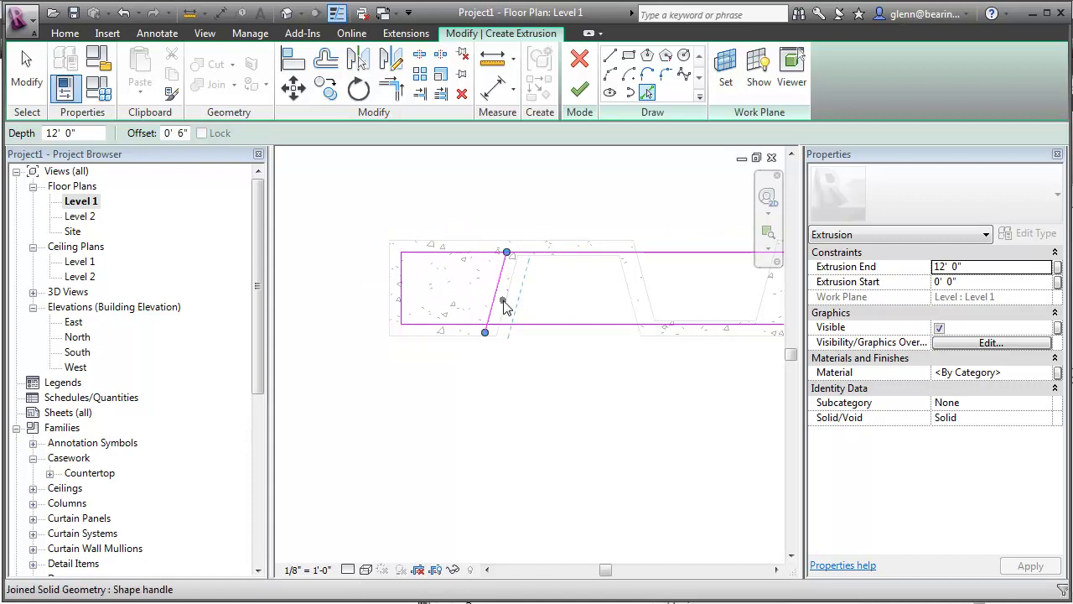
Step: Trim the sloped sketch line with the upper and lower lines to form a closed trapezoid inside the left block
key("t")
key("r")
left_click(503, 265)
left_click(502, 265)
left_click(490, 314)
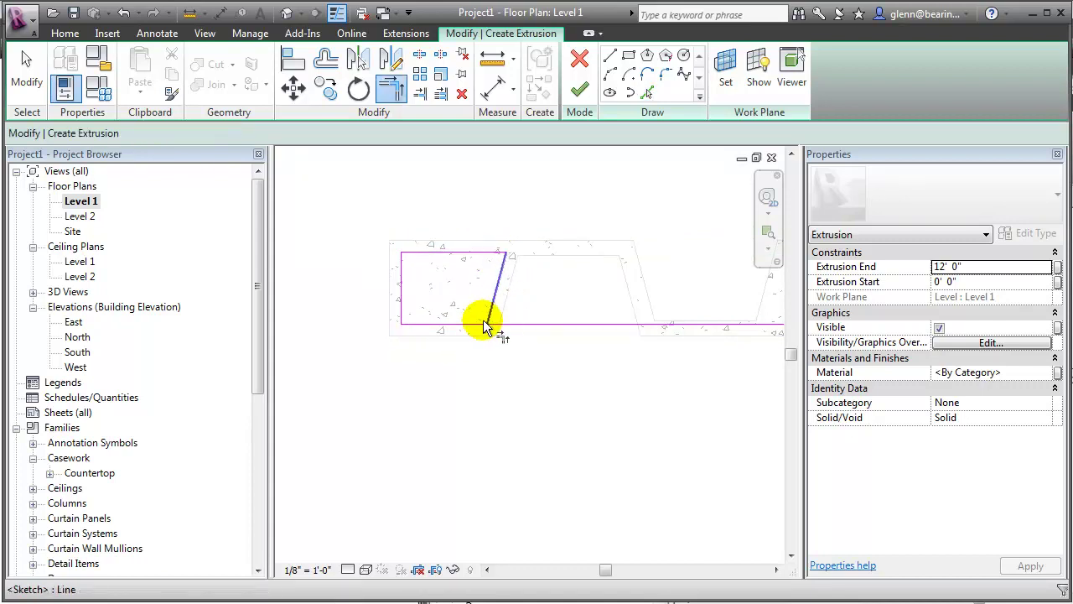
left_click(489, 325)
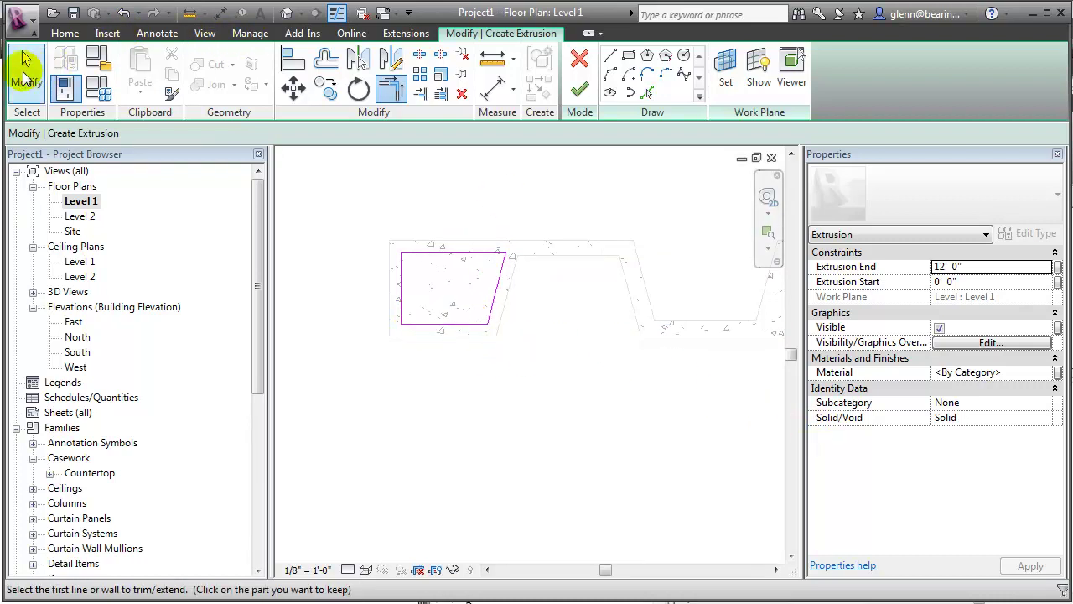
Step: Make the trapezoid extrusion a void, finish it so that it hollows the left block, and view the wall in 3D
left_click(24, 67)
left_click(1047, 417)
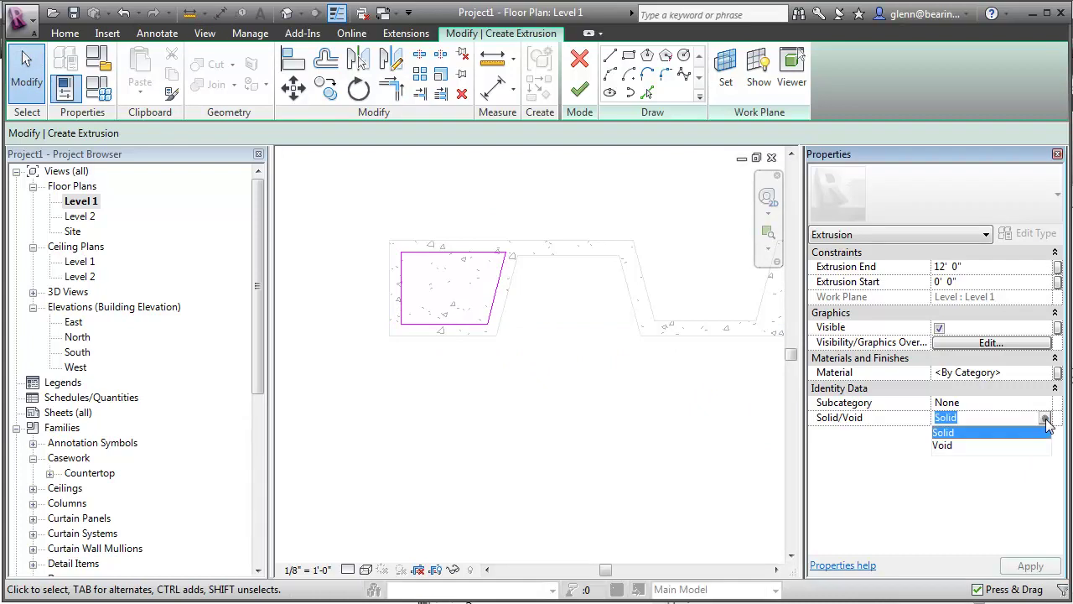
left_click(922, 445)
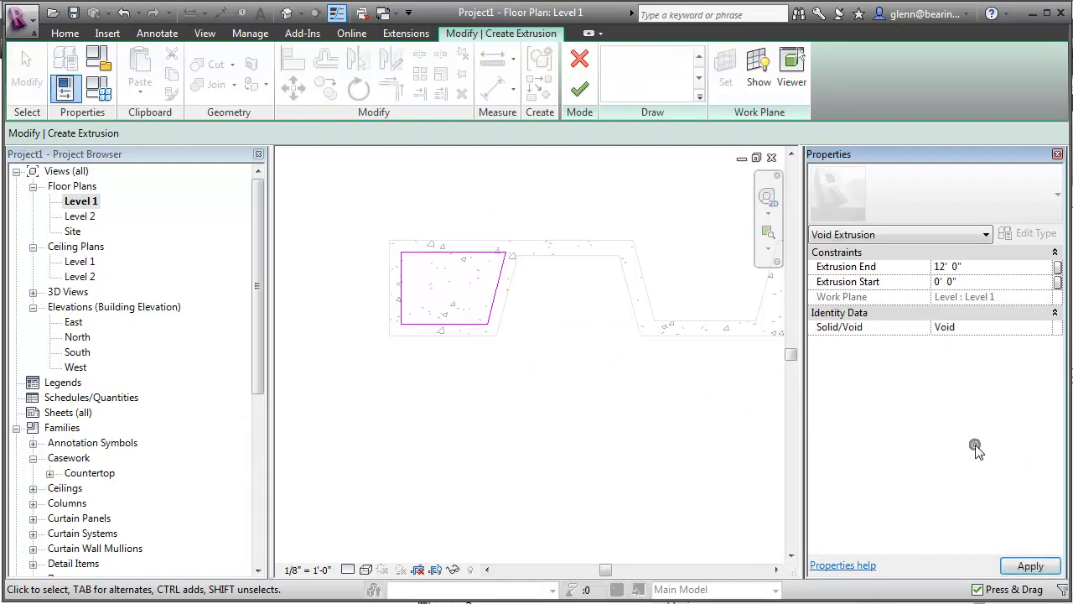
left_click(1031, 566)
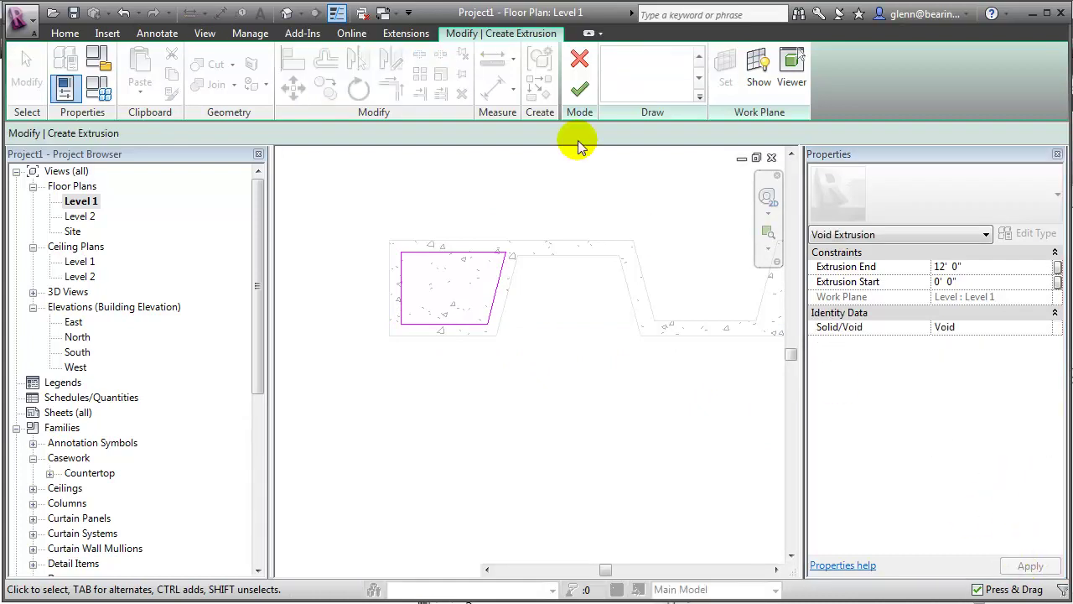
left_click(579, 89)
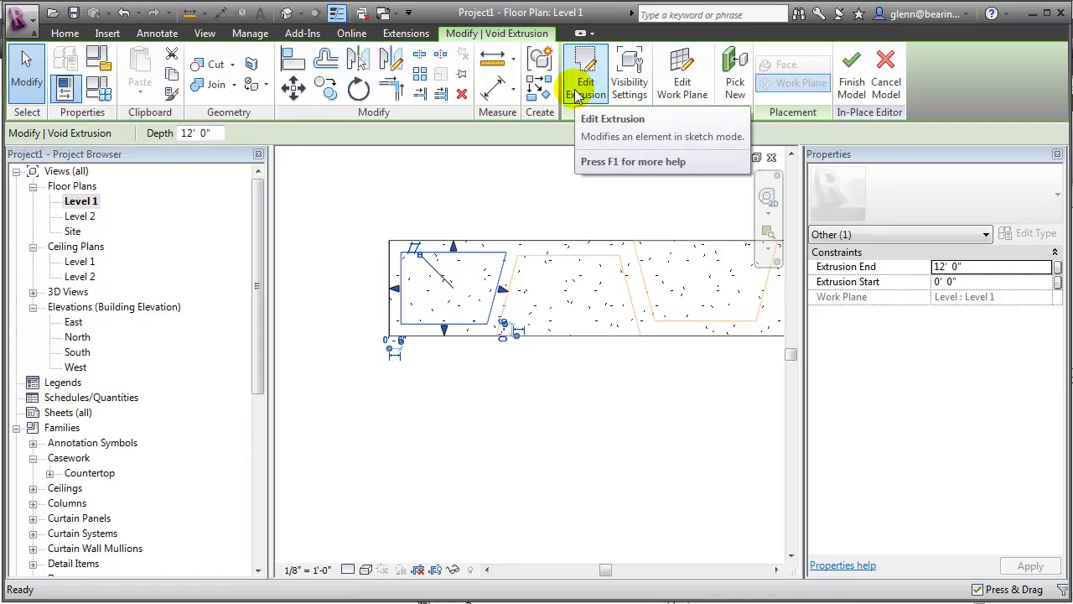
left_click(593, 401)
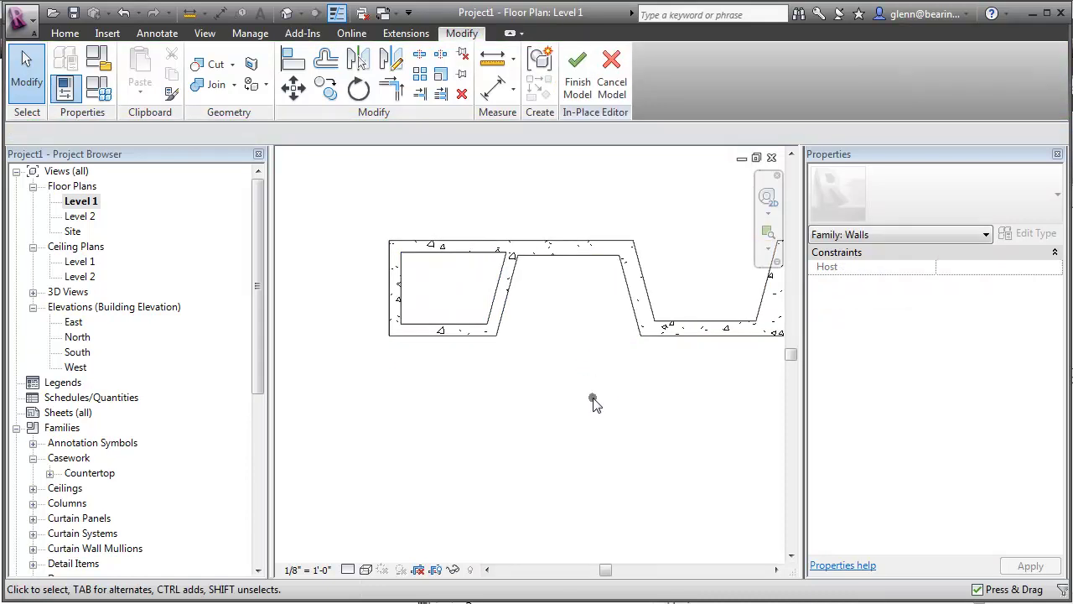
left_click(286, 13)
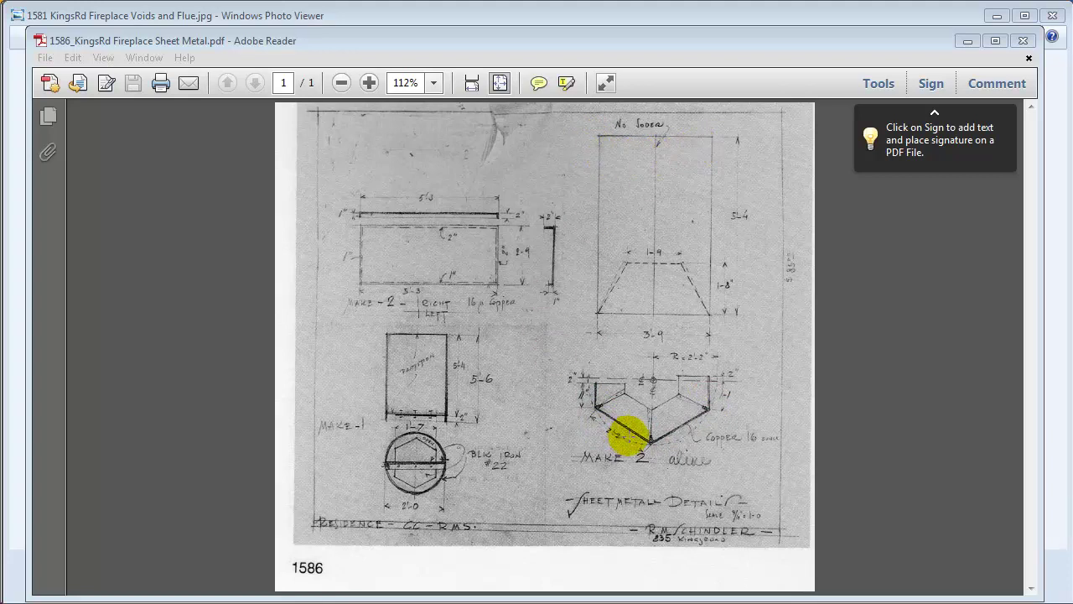
Step: Switch to Adobe Reader and examine the sheet metal details of the fireplace drawing up close, including the copper panel dimensions
left_click(435, 435)
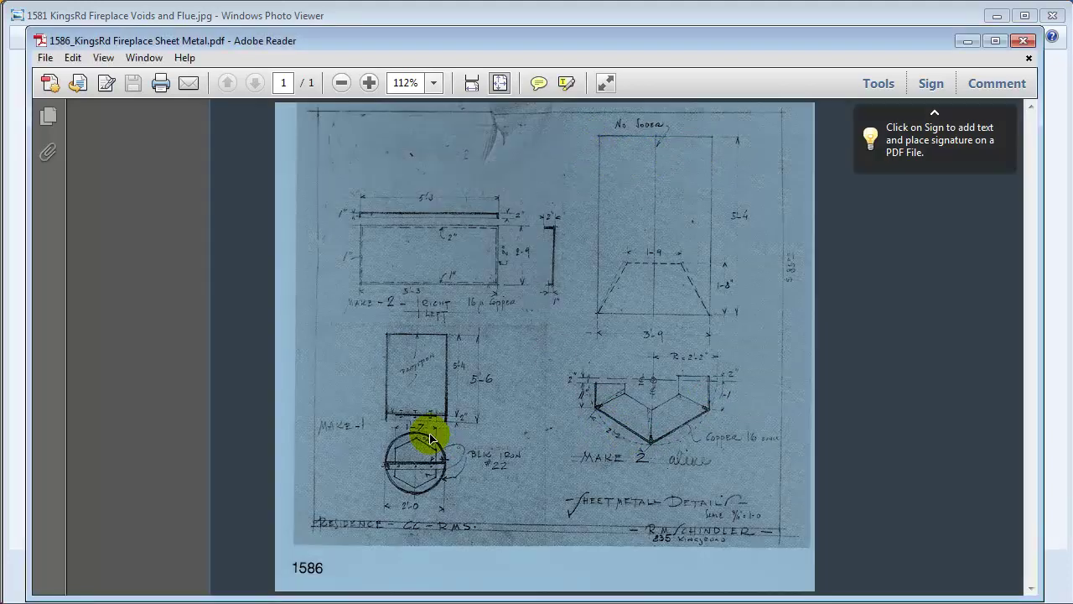
left_click(374, 422)
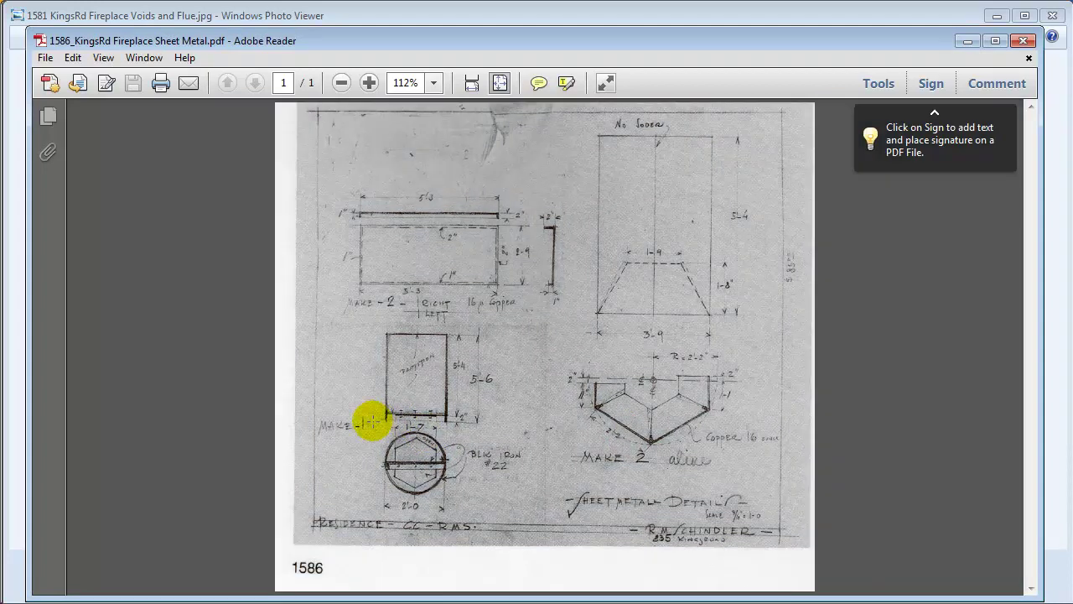
left_click(368, 83)
left_click(369, 83)
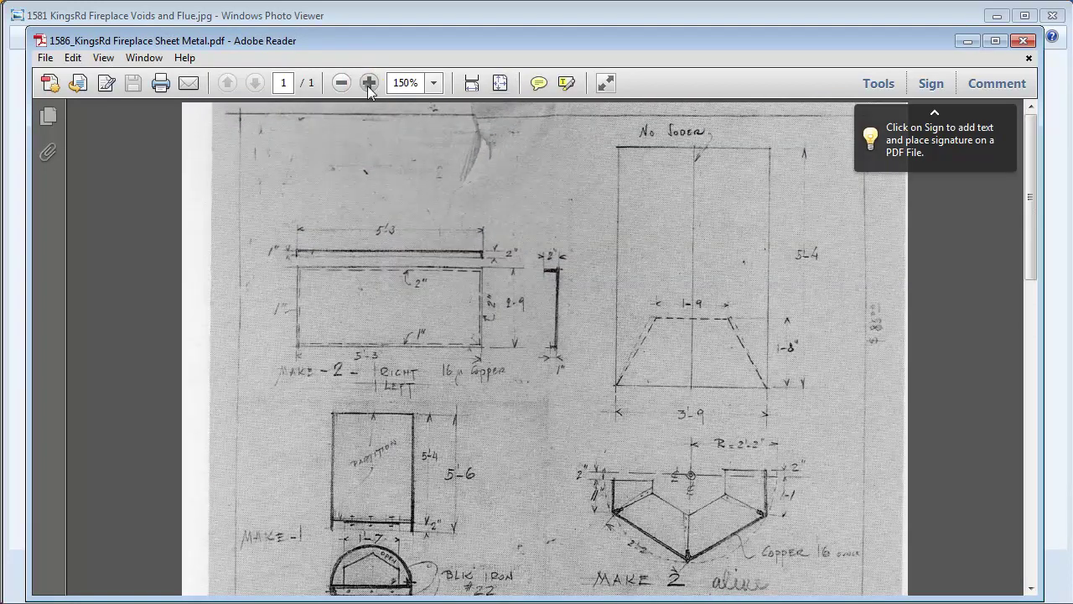
left_click(369, 83)
left_click(368, 83)
left_click(369, 83)
mouse_move(1032, 202)
left_mouse_down()
mouse_move(1004, 421)
mouse_move(977, 292)
left_mouse_up()
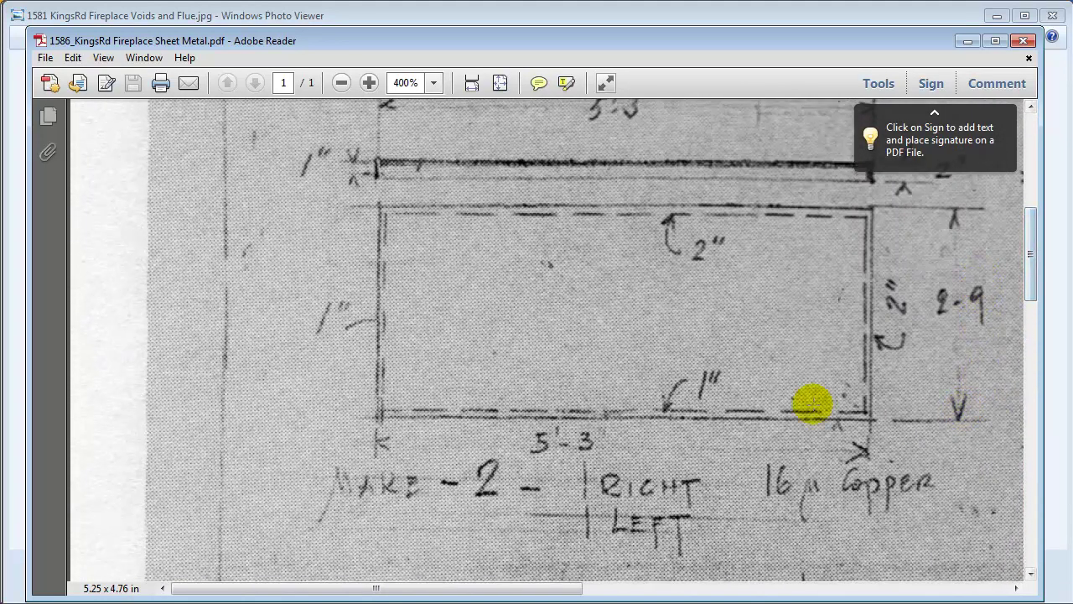
left_click(340, 85)
left_click(339, 86)
left_click(339, 86)
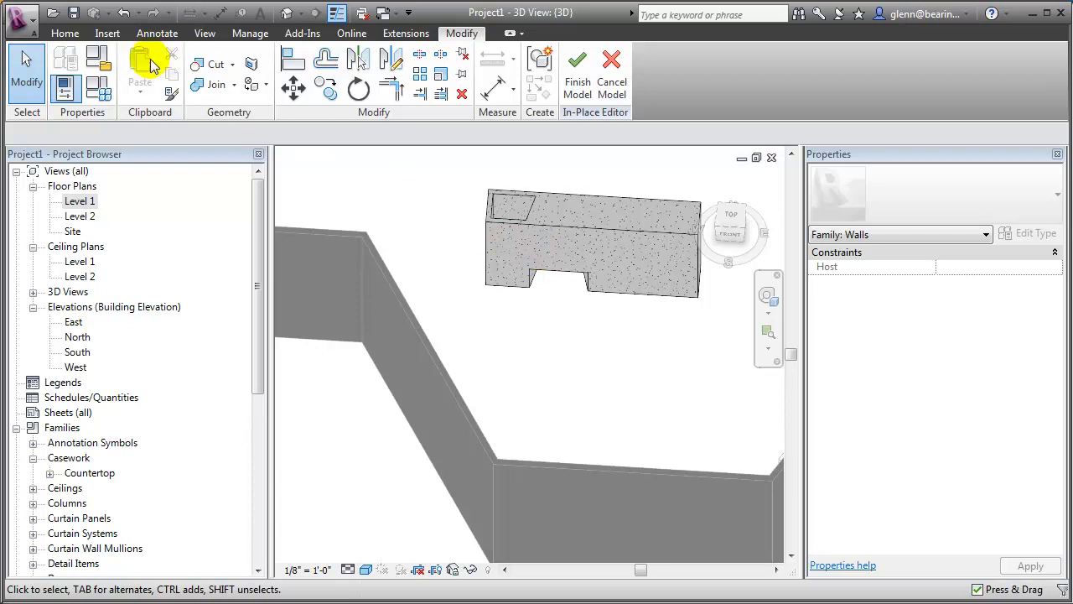
Step: Return to the Level 1 floor plan in Revit and start another solid extrusion in the in-place wall
double_click(81, 203)
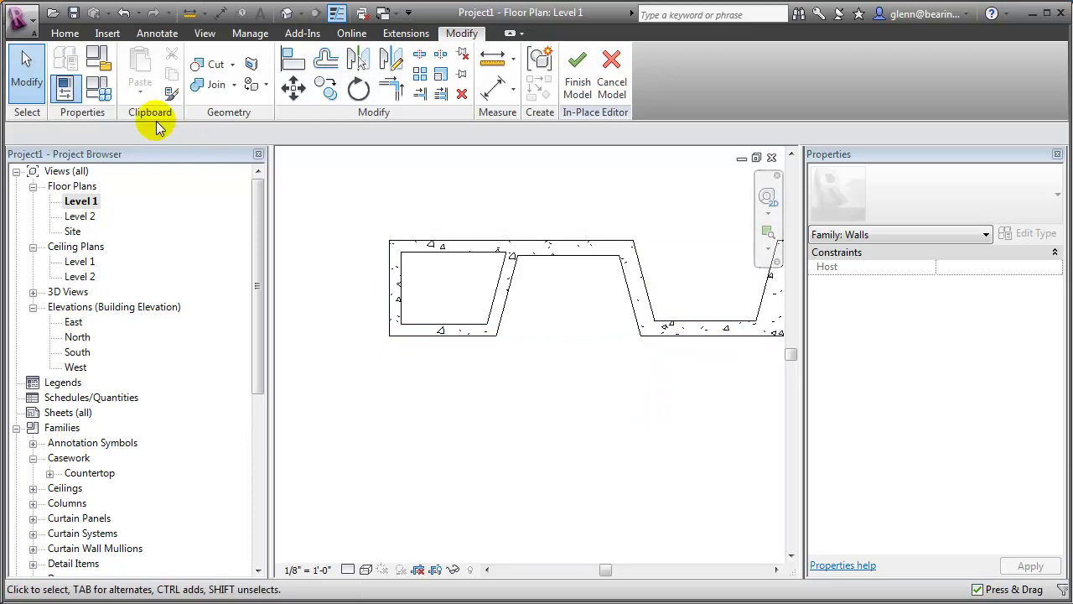
left_click(66, 34)
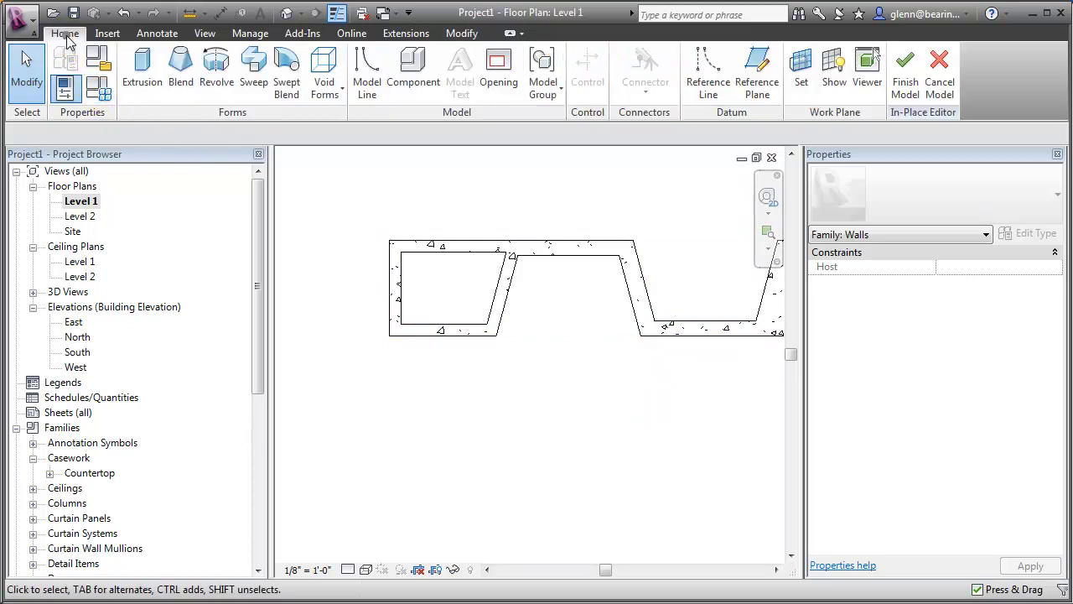
left_click(141, 92)
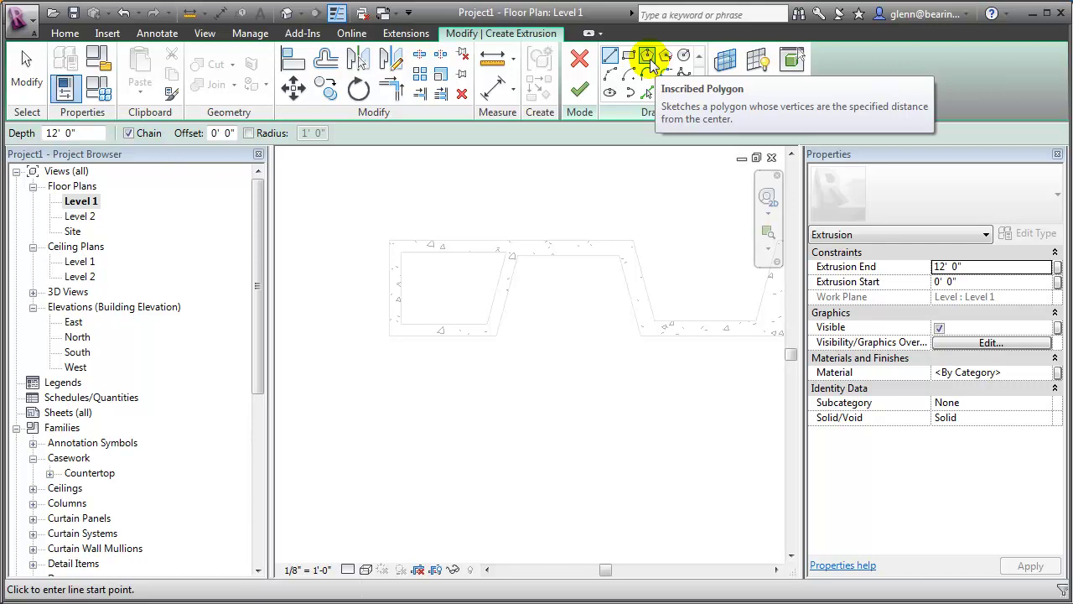
left_click(648, 57)
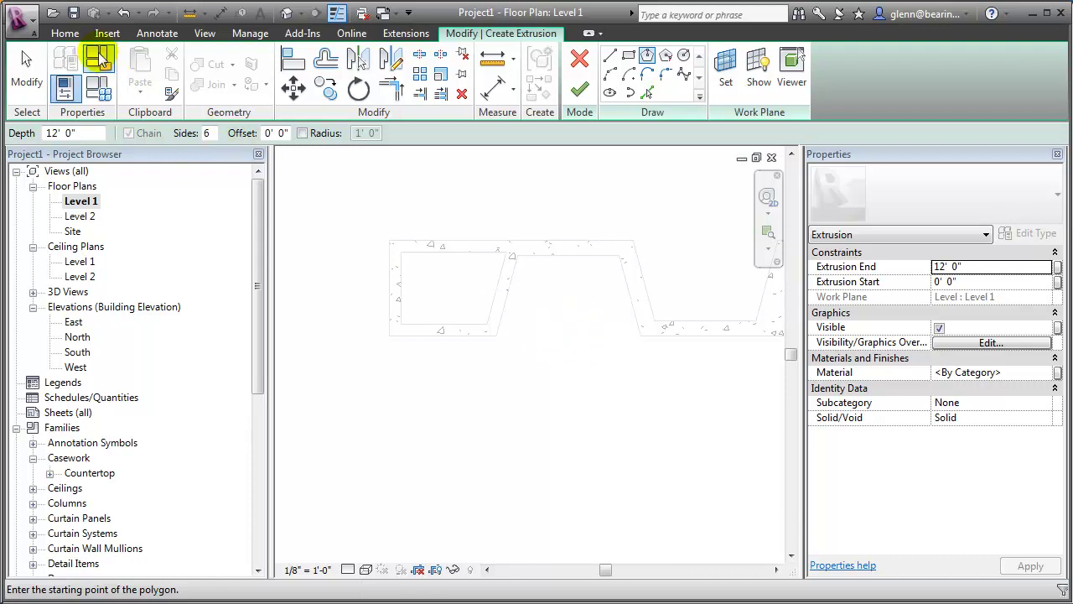
left_click(69, 35)
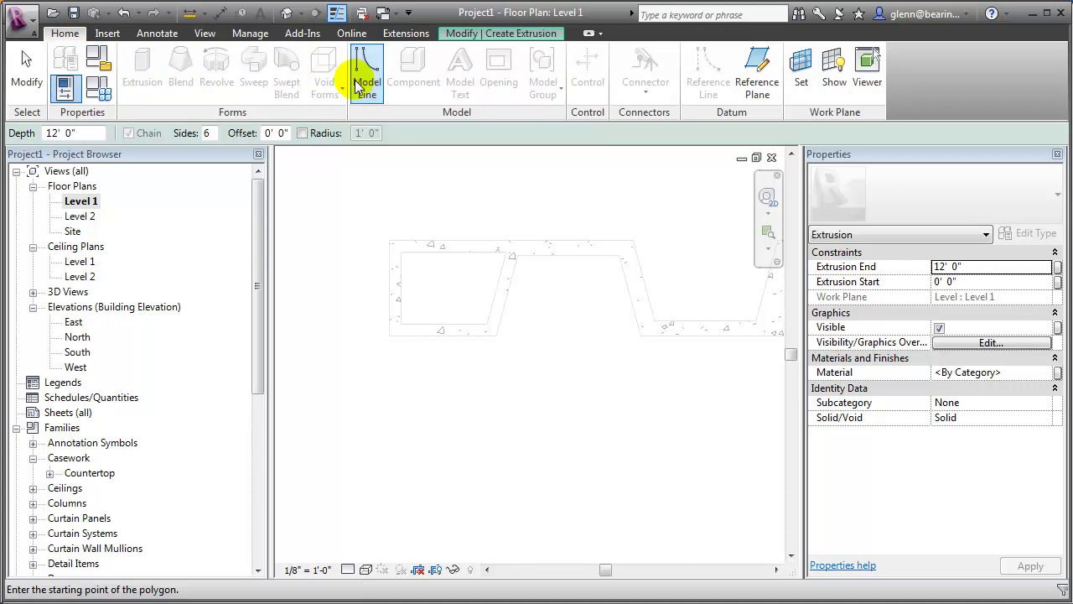
left_click(498, 335)
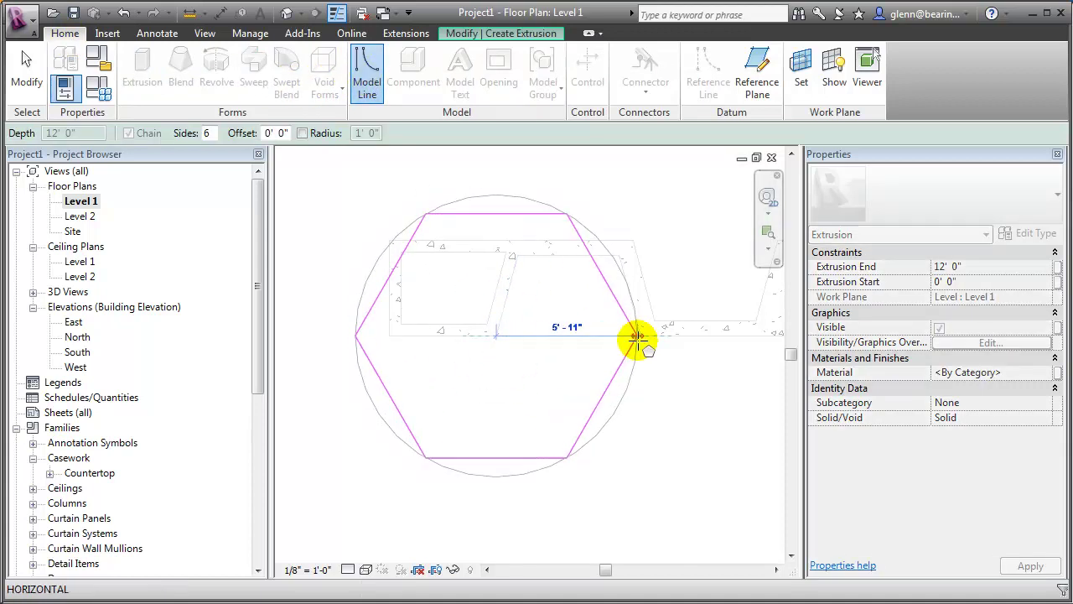
left_click(27, 68)
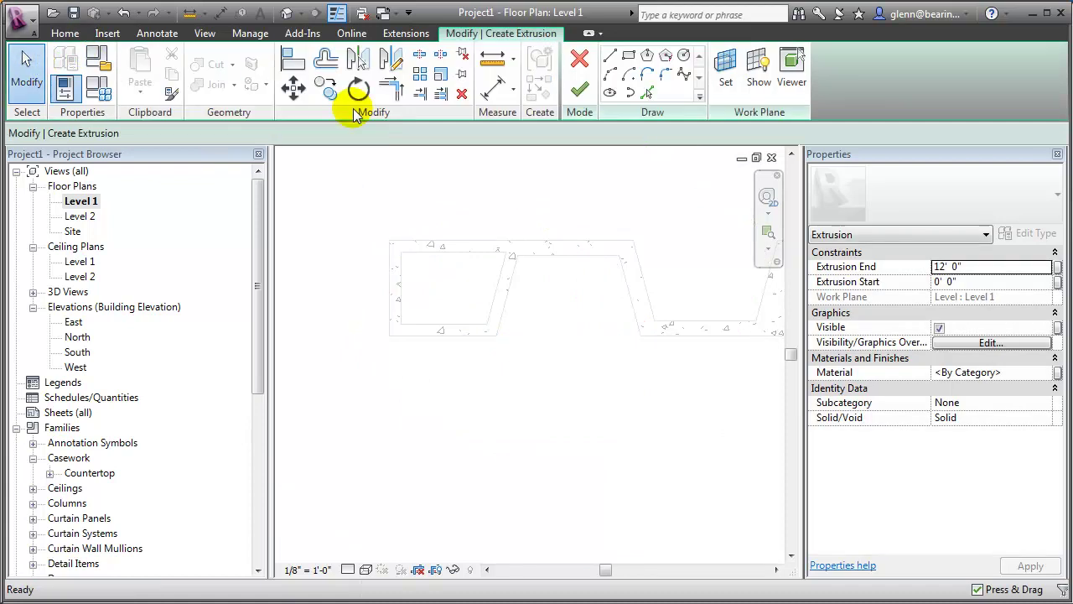
Step: Sketch a horizontal line across the open wide side of the first trapezoidal void, between its two lower corners
left_click(609, 56)
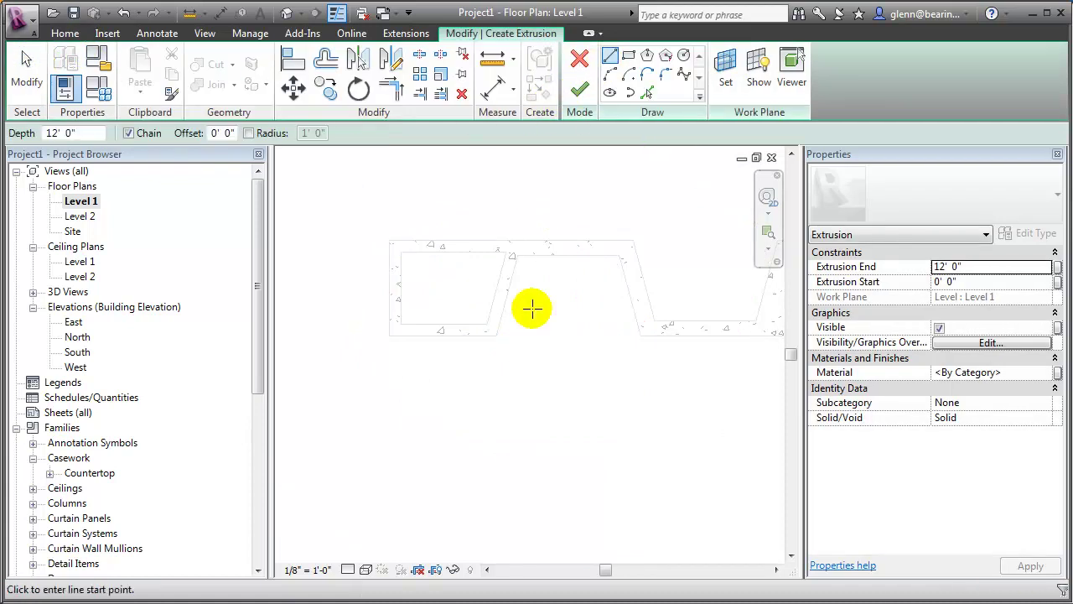
left_click(498, 335)
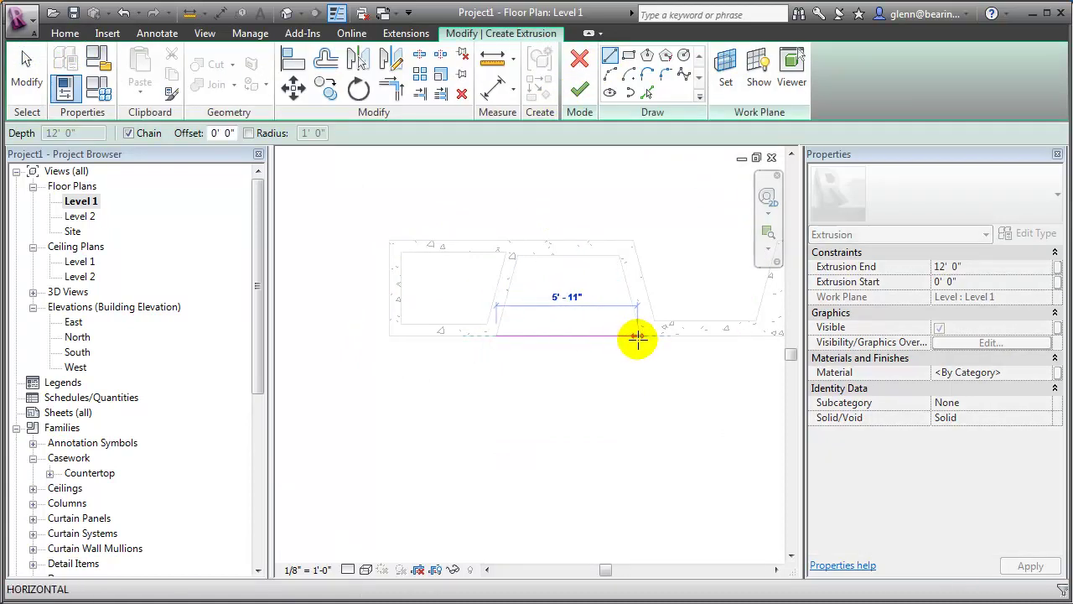
left_click(638, 336)
left_click(28, 71)
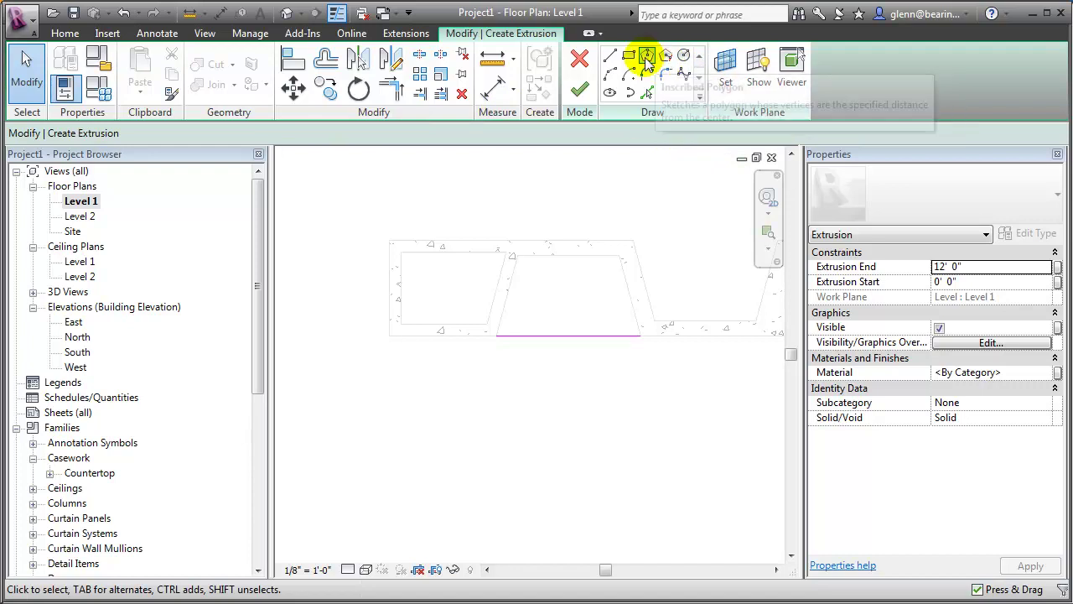
Step: Sketch a six-sided inscribed polygon centred on the line's midpoint, radius about 3' 6", with vertical sides through the line's endpoints
left_click(648, 56)
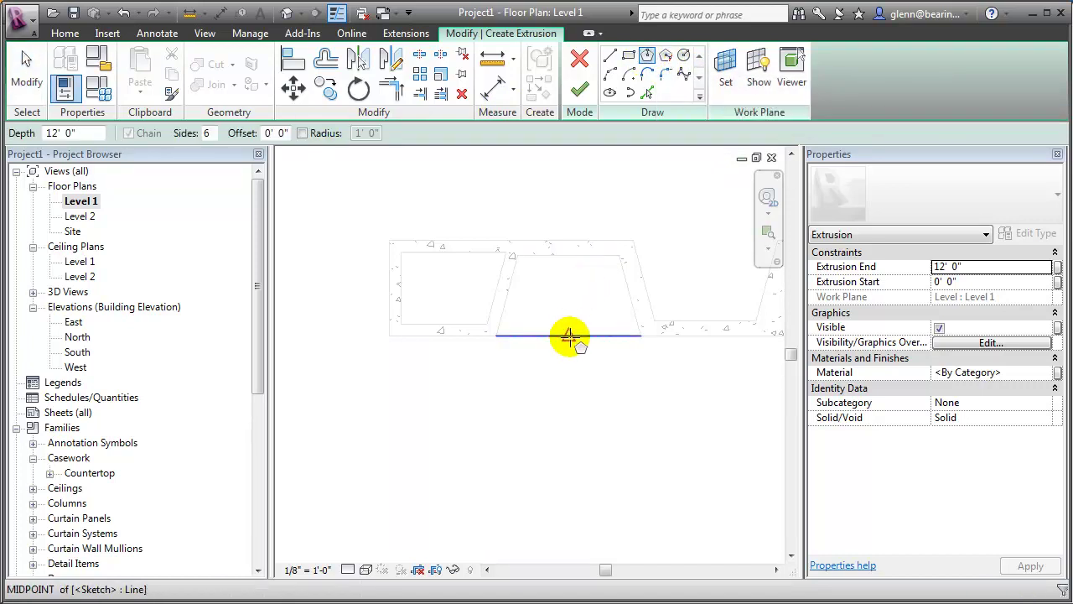
left_click(569, 336)
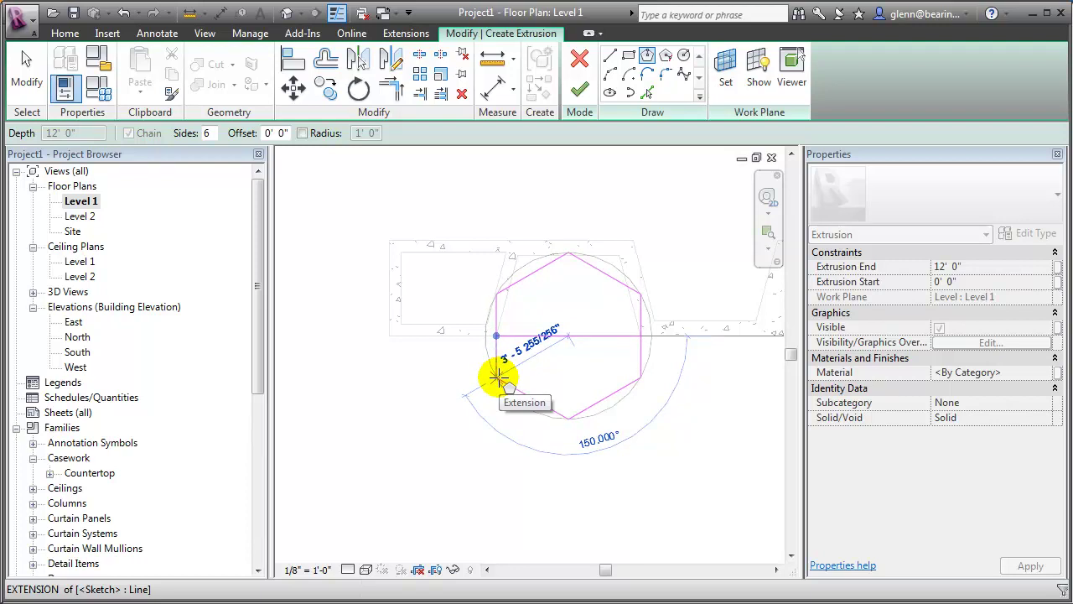
left_click(499, 377)
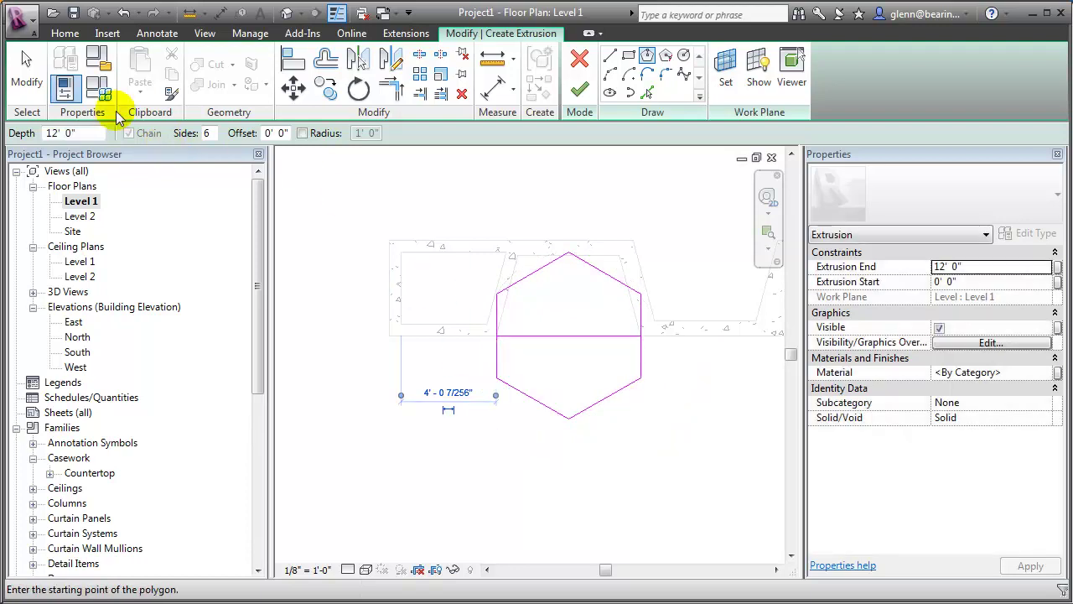
left_click(25, 67)
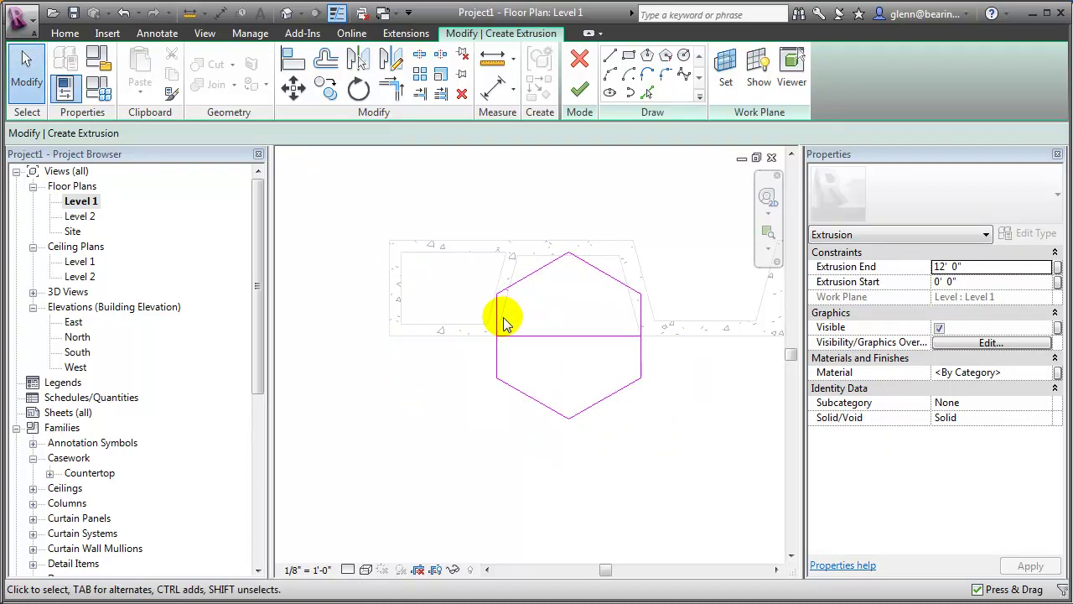
Step: Trim both vertical sides of the hexagon to the horizontal line, keeping the portions below it
key("t")
key("r")
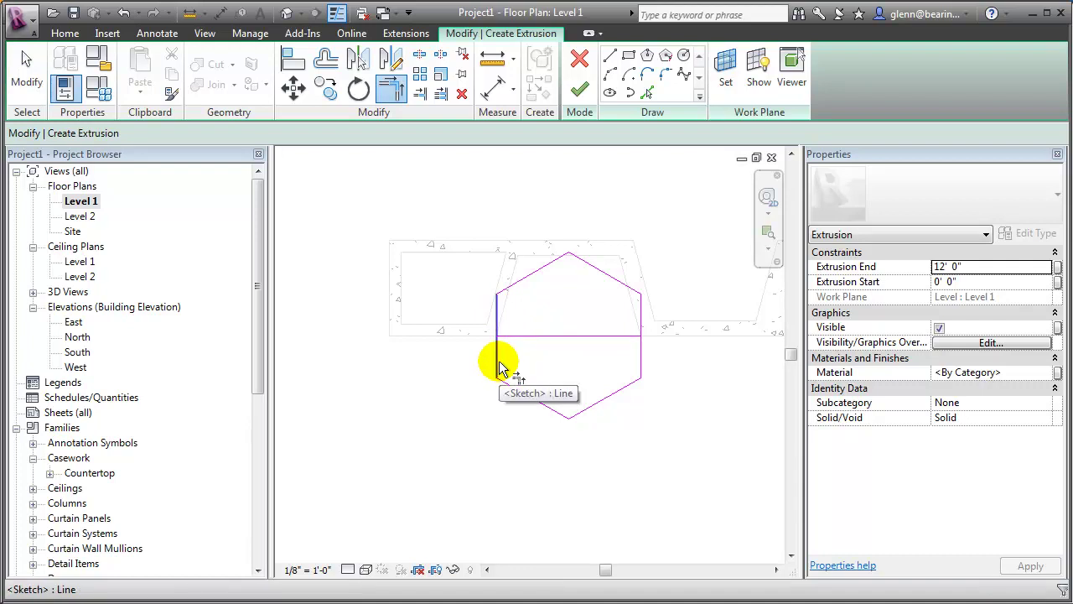
left_click(499, 366)
left_click(503, 336)
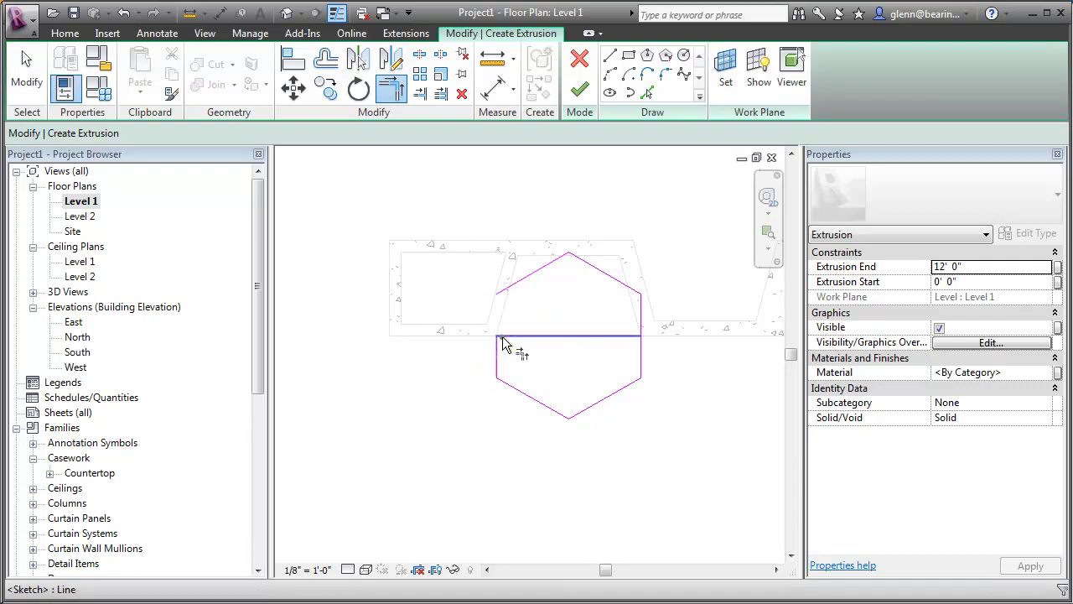
left_click(640, 365)
left_click(627, 337)
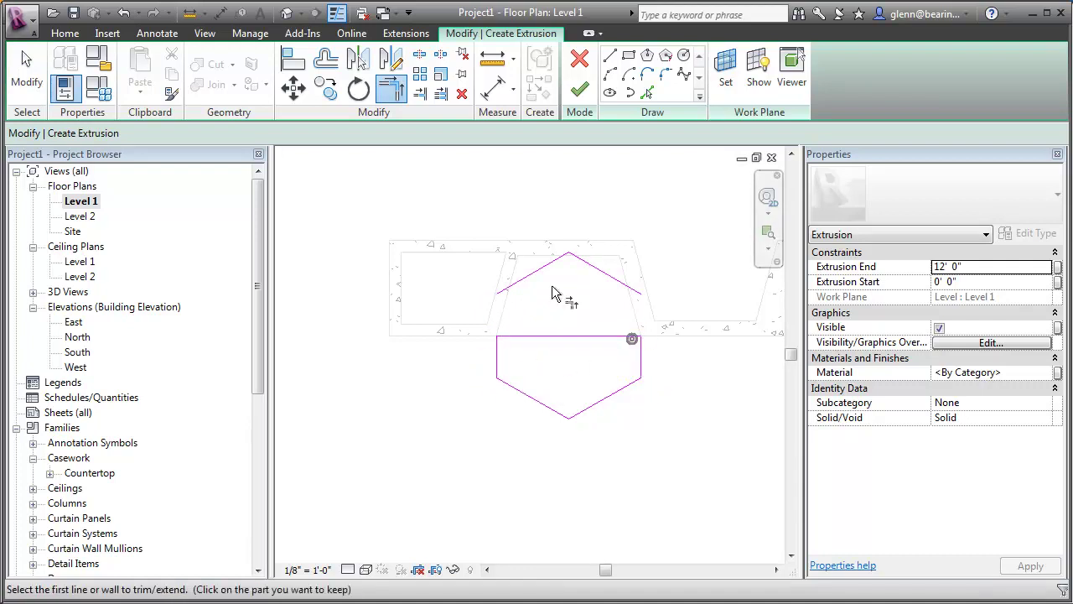
Step: Delete the two slanted hexagon lines above the horizontal line
left_click(27, 71)
left_click(531, 289)
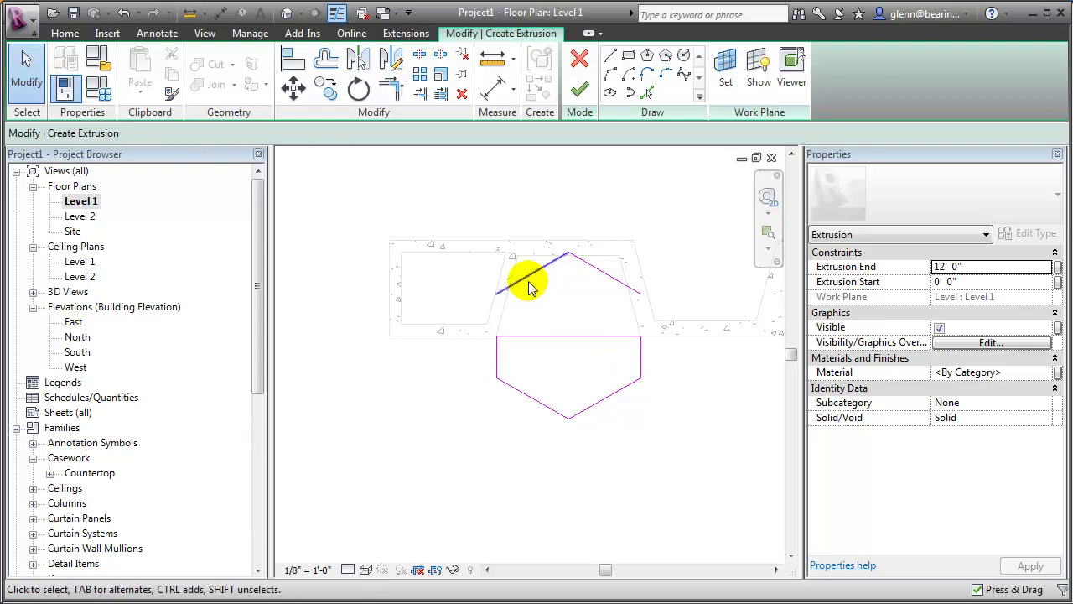
key("Delete")
left_click(628, 290)
key("Delete")
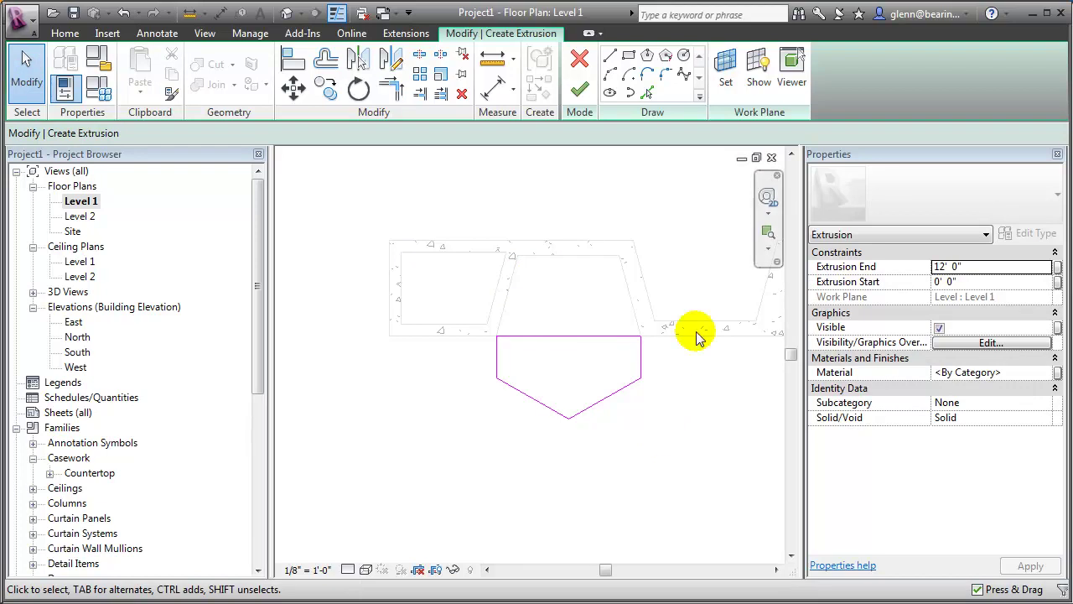
Step: Offset the half-hexagon's two vertical sides and two lower slanted sides inward by 1/2"
left_click(648, 90)
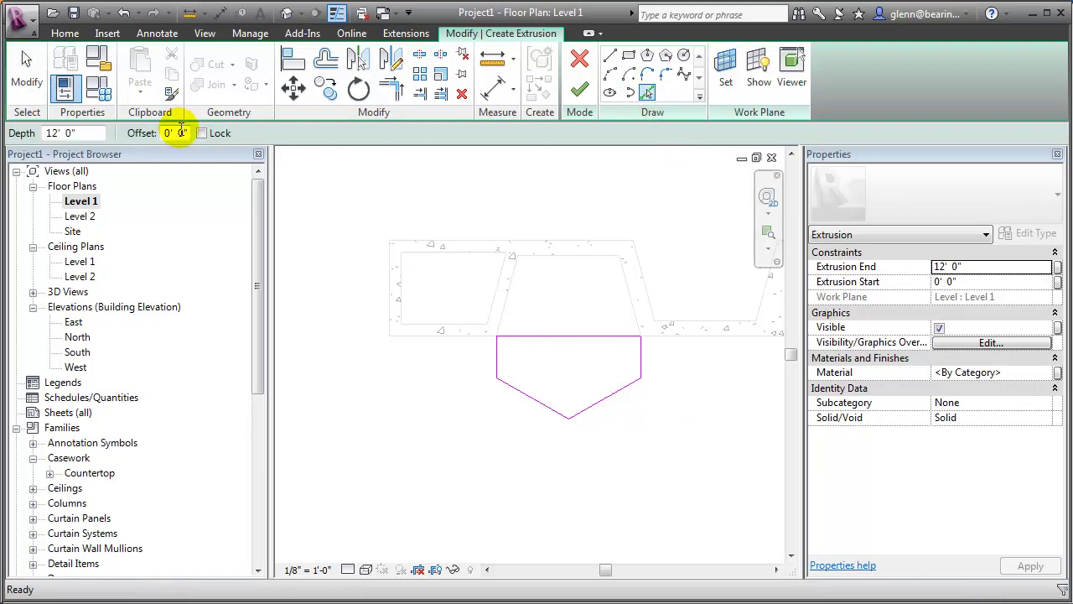
type("0")
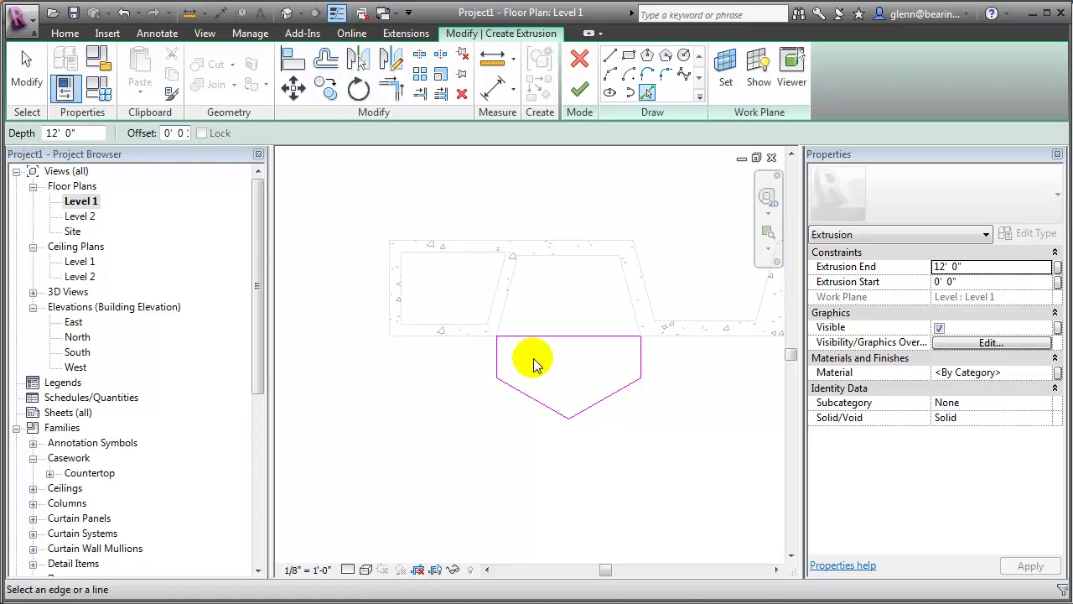
scroll(545, 379, "up", 2)
scroll(543, 382, "up", 2)
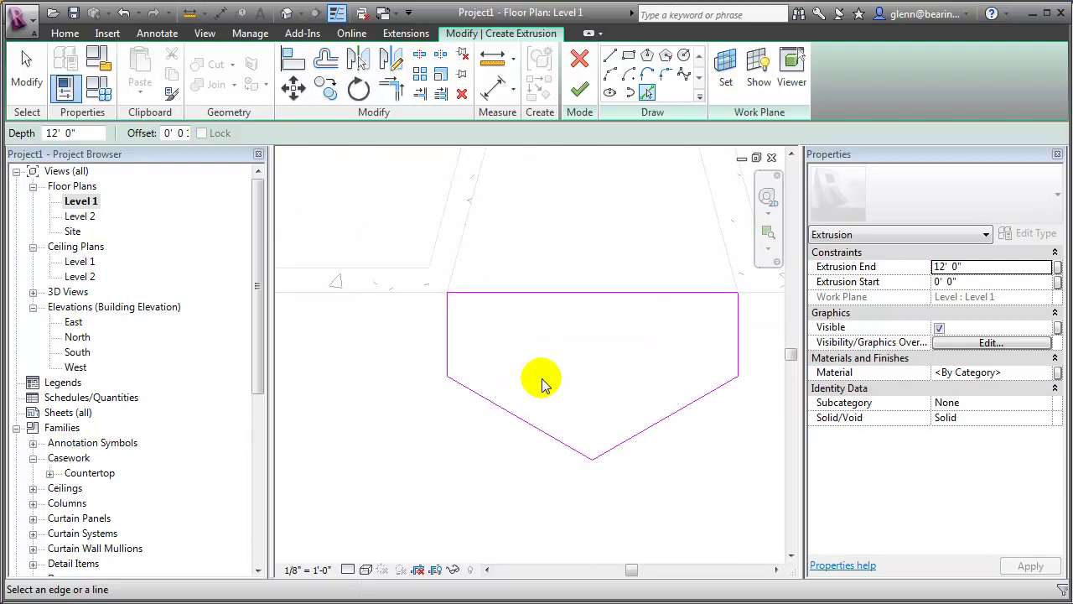
left_click(450, 350)
left_click(477, 398)
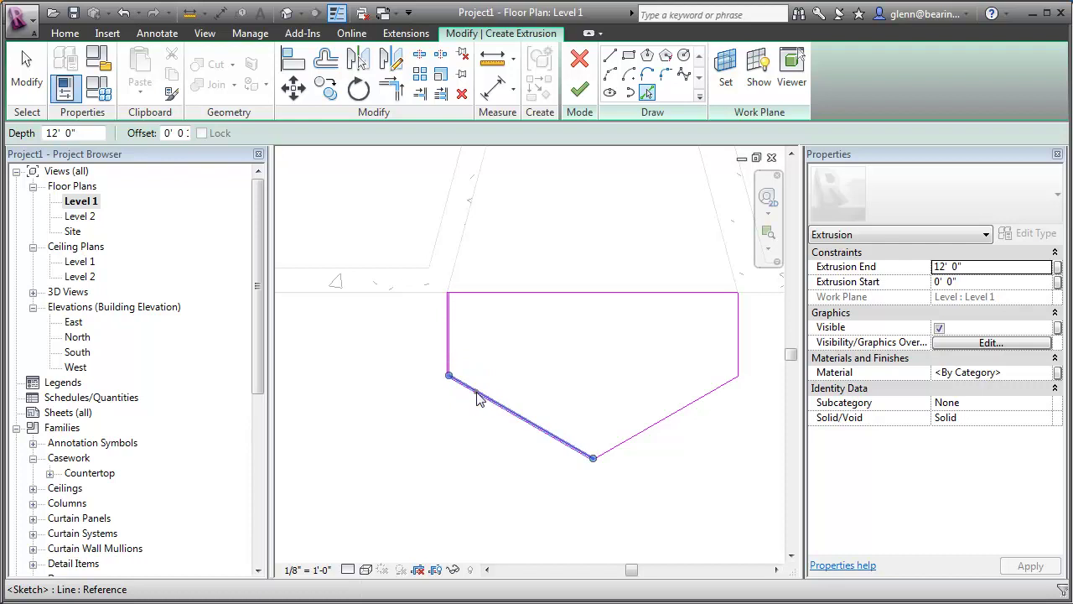
left_click(627, 426)
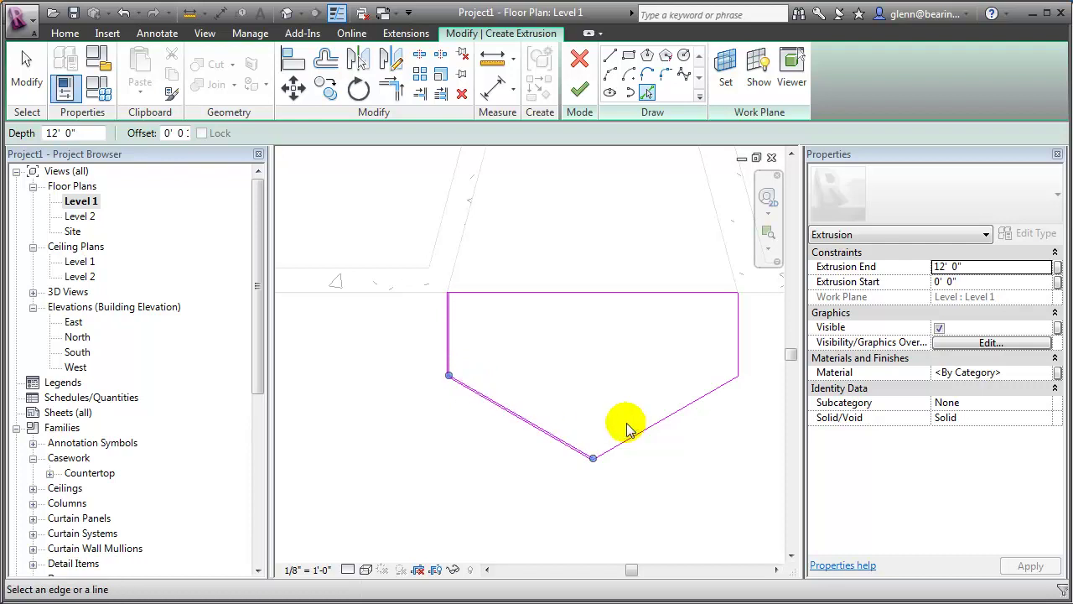
left_click(735, 355)
Step: Trim the horizontal line to the left inner vertical line so it caps only that end of the strip, unjoining the elements
scroll(585, 333, "down", 1)
scroll(584, 333, "up", 4)
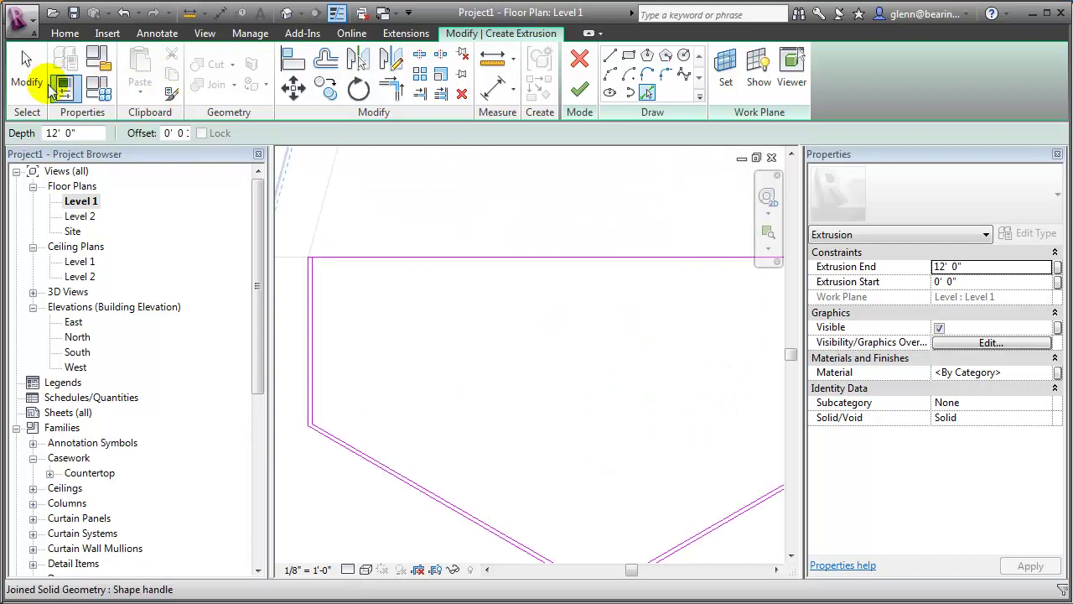
left_click(29, 81)
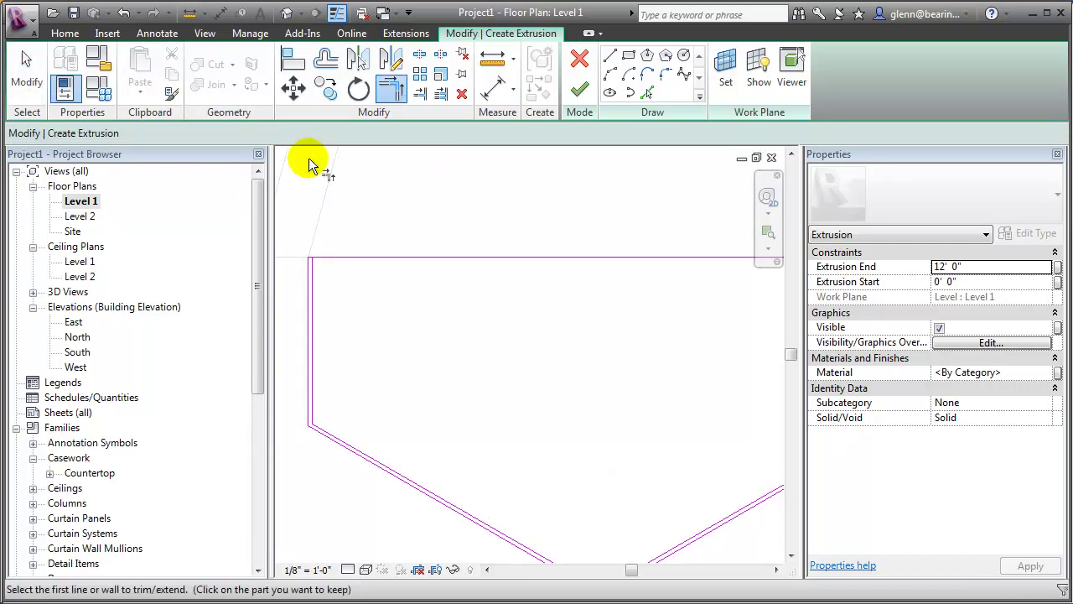
key("t")
key("r")
scroll(319, 281, "down", 1)
scroll(319, 280, "up", 2)
scroll(319, 284, "up", 2)
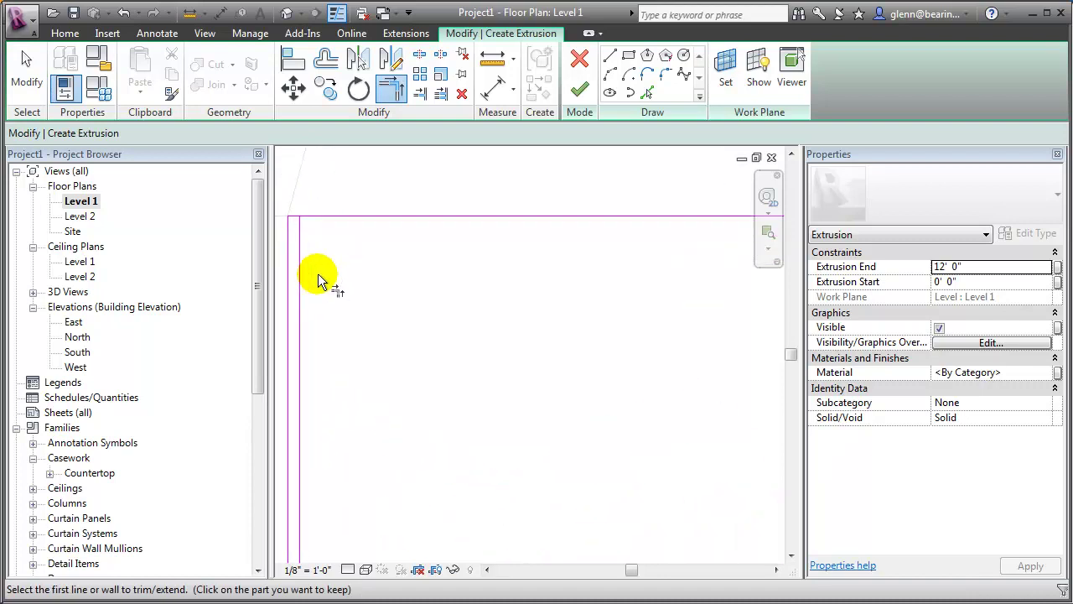
left_click(295, 219)
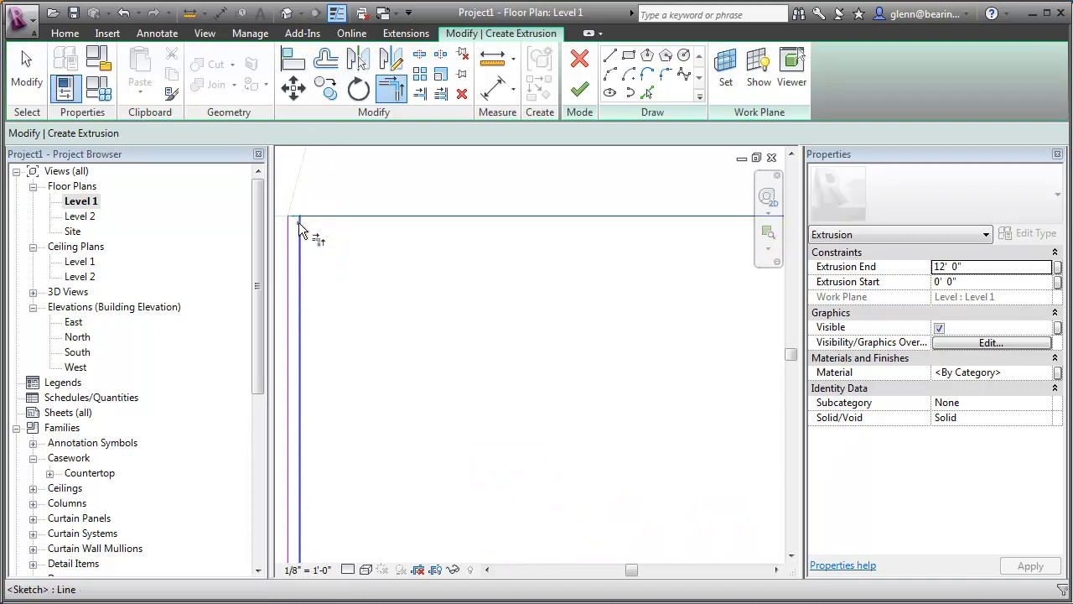
left_click(299, 228)
left_click(738, 575)
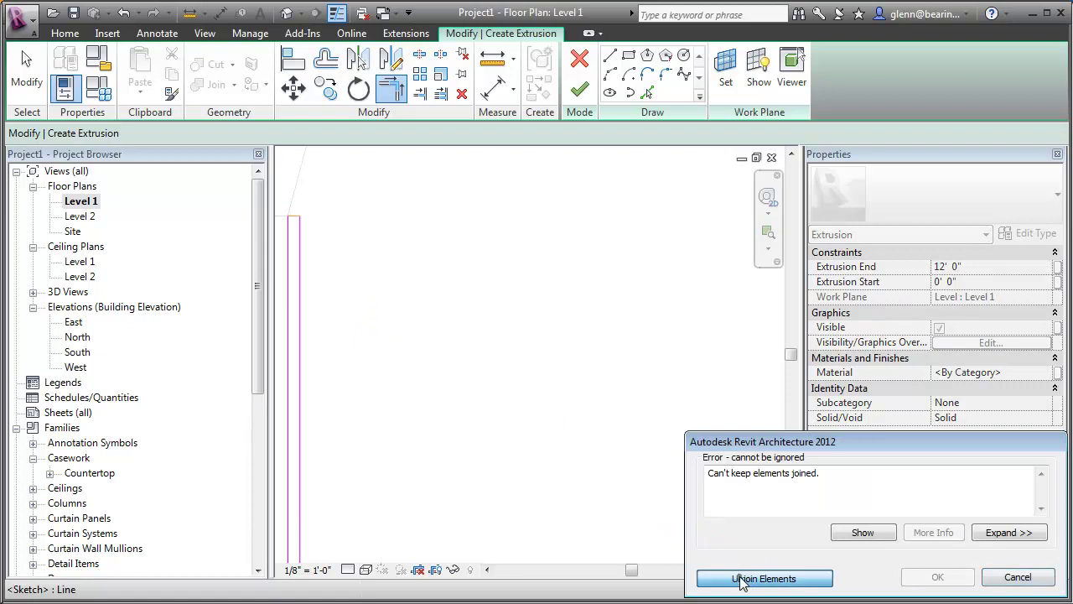
Step: Sketch a 1/2" horizontal line closing the right end of the strip between its inner and outer vertical lines
scroll(532, 452, "down", 5)
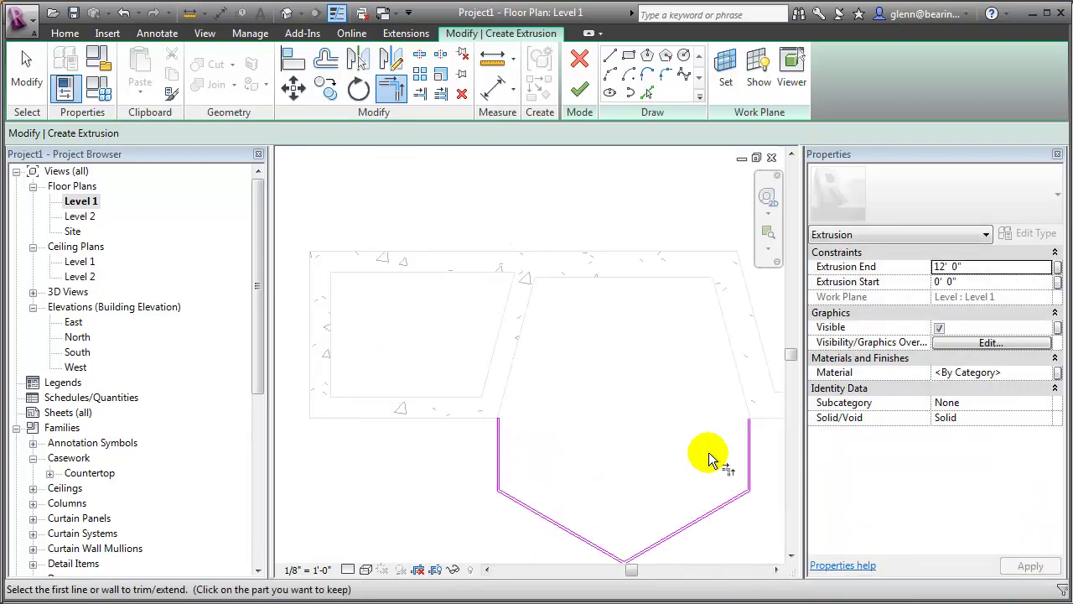
scroll(749, 431, "up", 5)
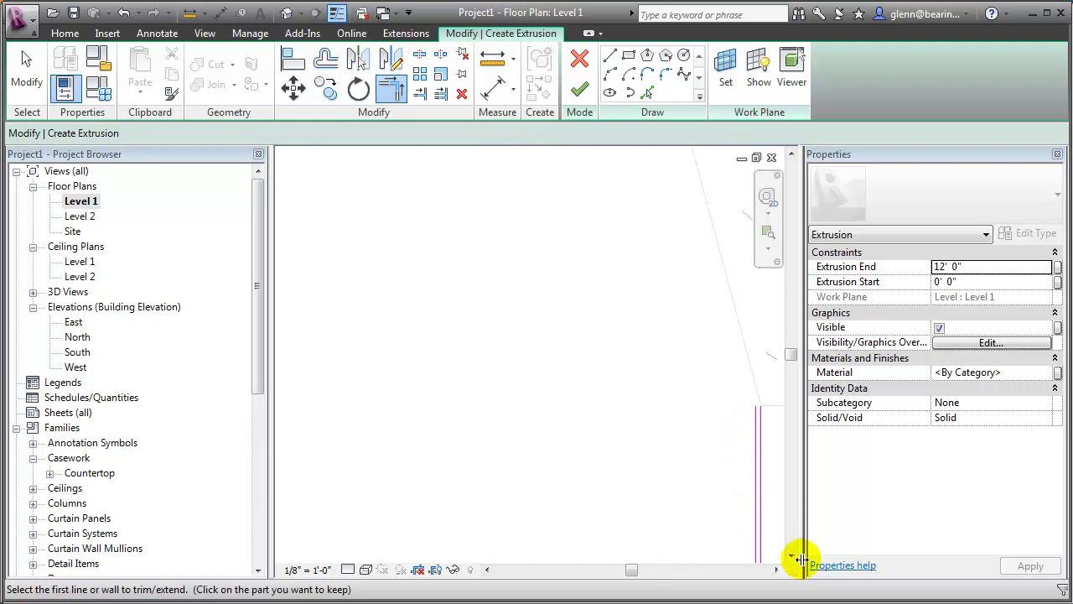
left_click(775, 570)
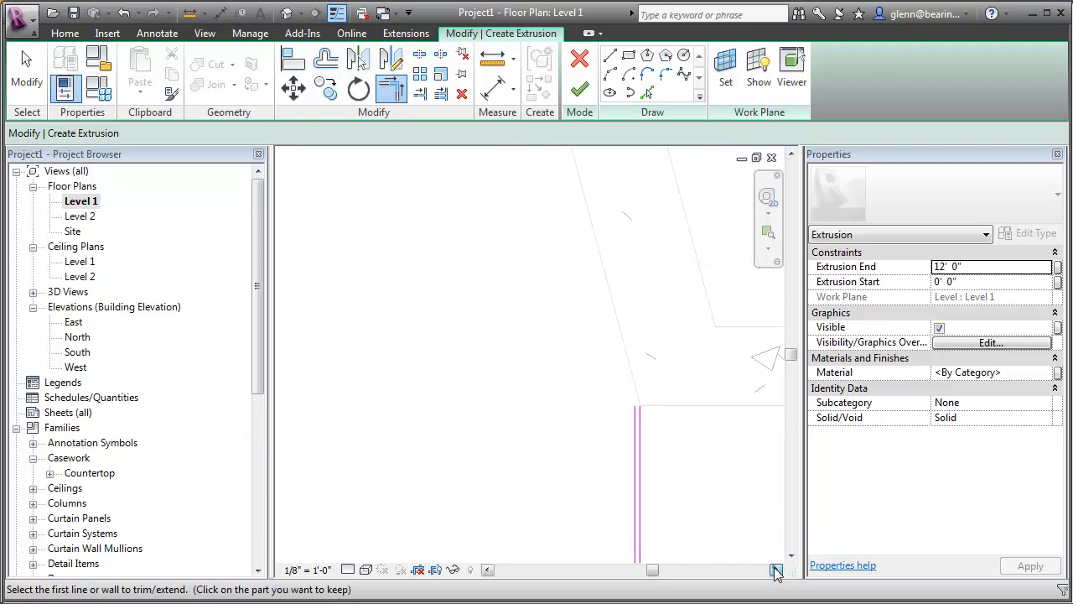
left_click(608, 55)
left_click(636, 405)
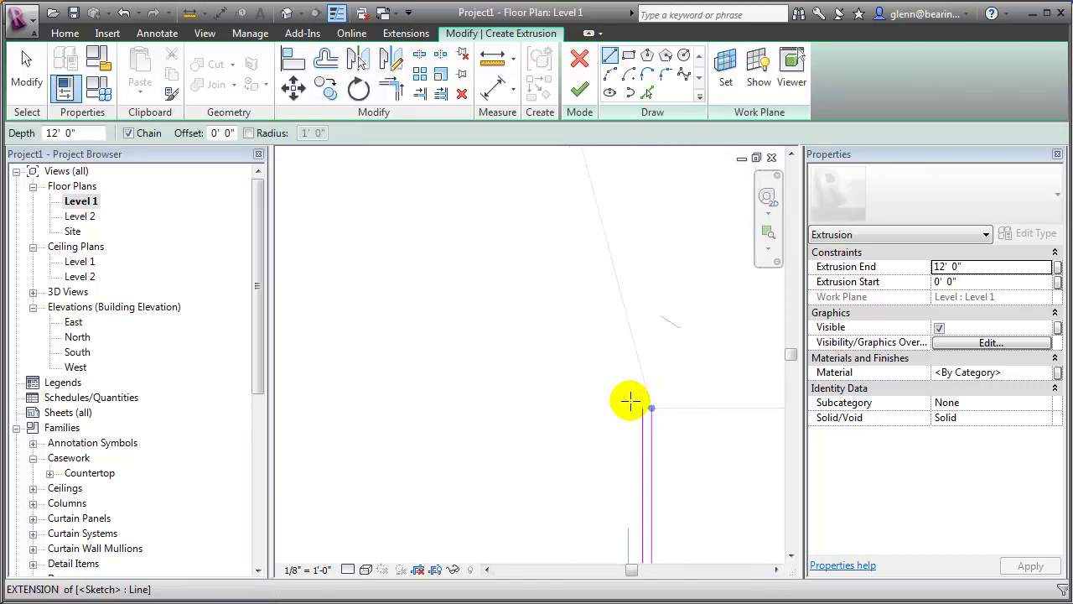
left_click(649, 408)
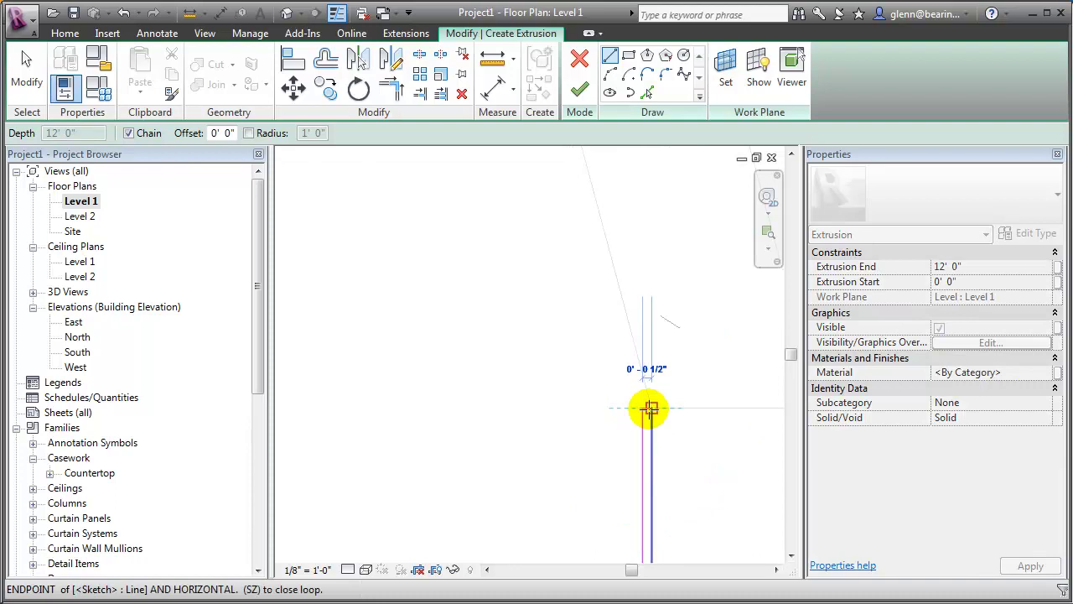
left_click(101, 94)
left_click(27, 75)
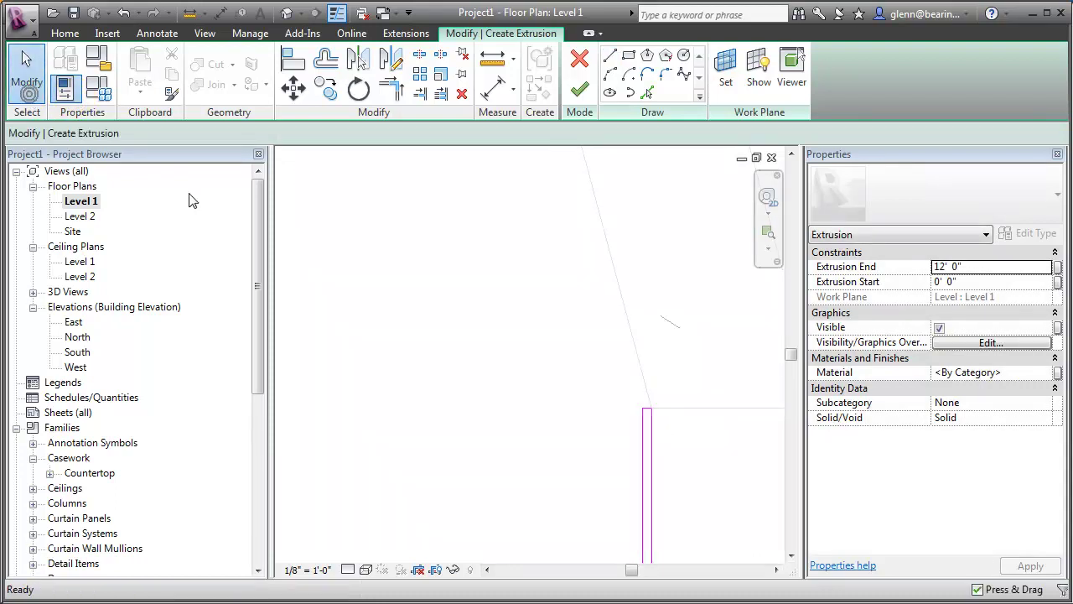
Step: Consult the fireplace sheet metal drawing in Adobe Reader and set the Revit extrusion's start to 3' 6" and end to 8' 10"
scroll(559, 375, "down", 2)
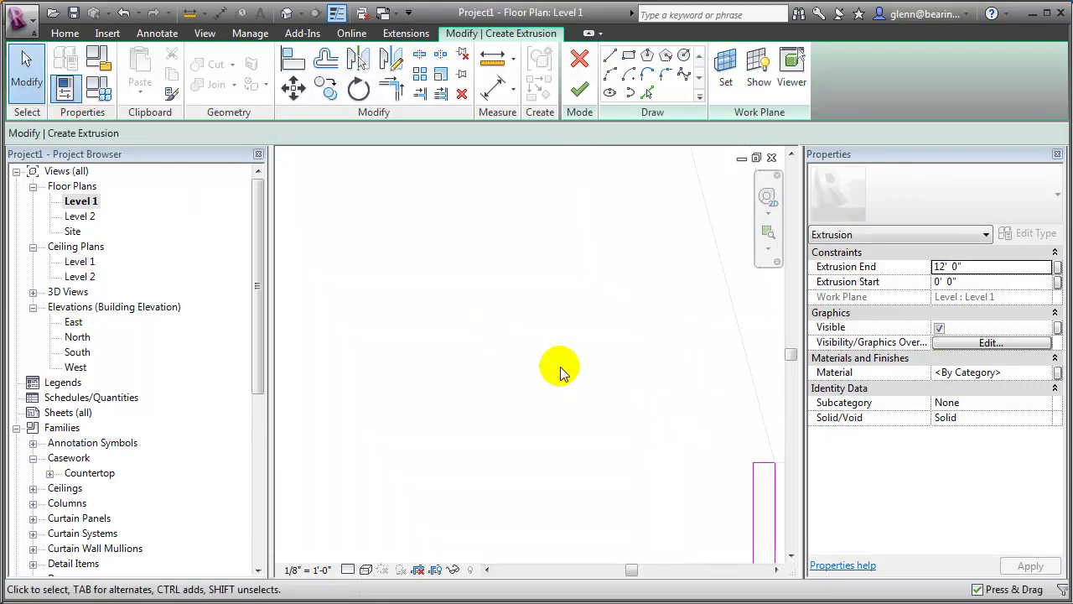
scroll(559, 373, "down", 6)
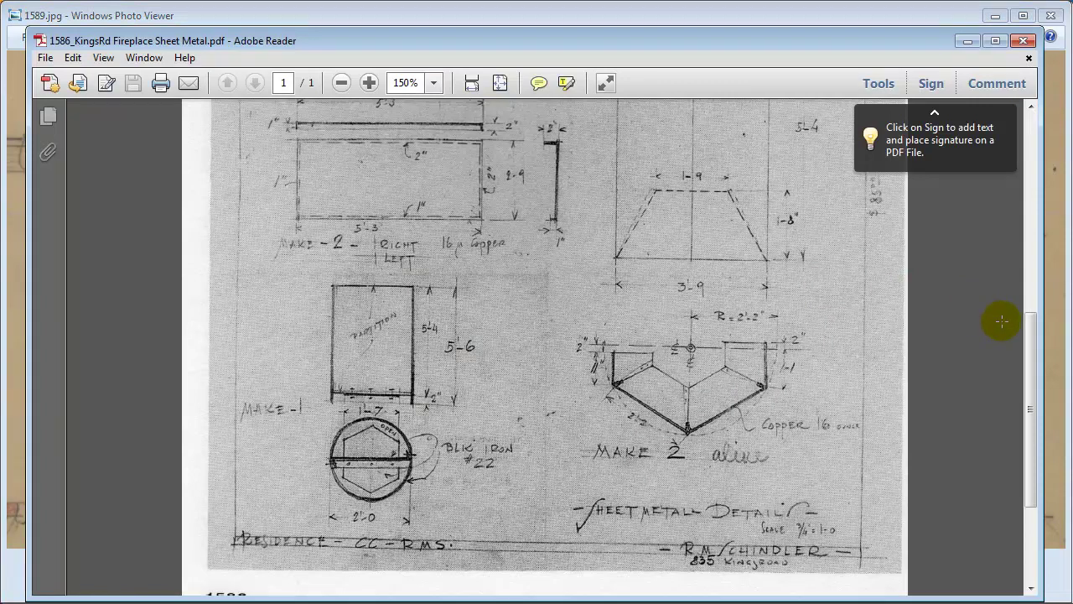
left_click_drag(1032, 367, 1012, 195)
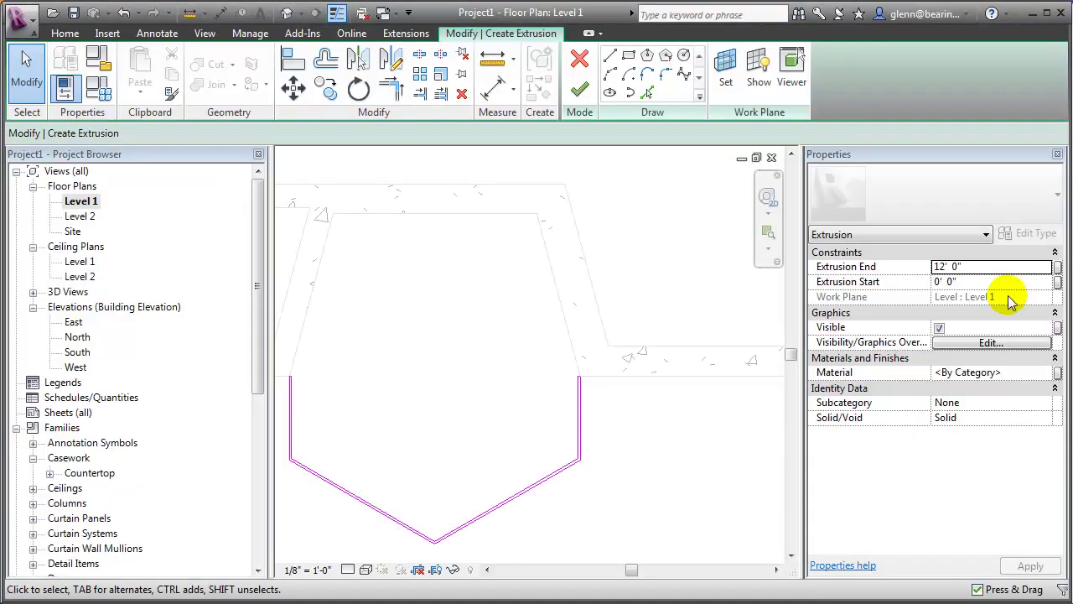
left_click(987, 267)
left_click(990, 283)
type("3'")
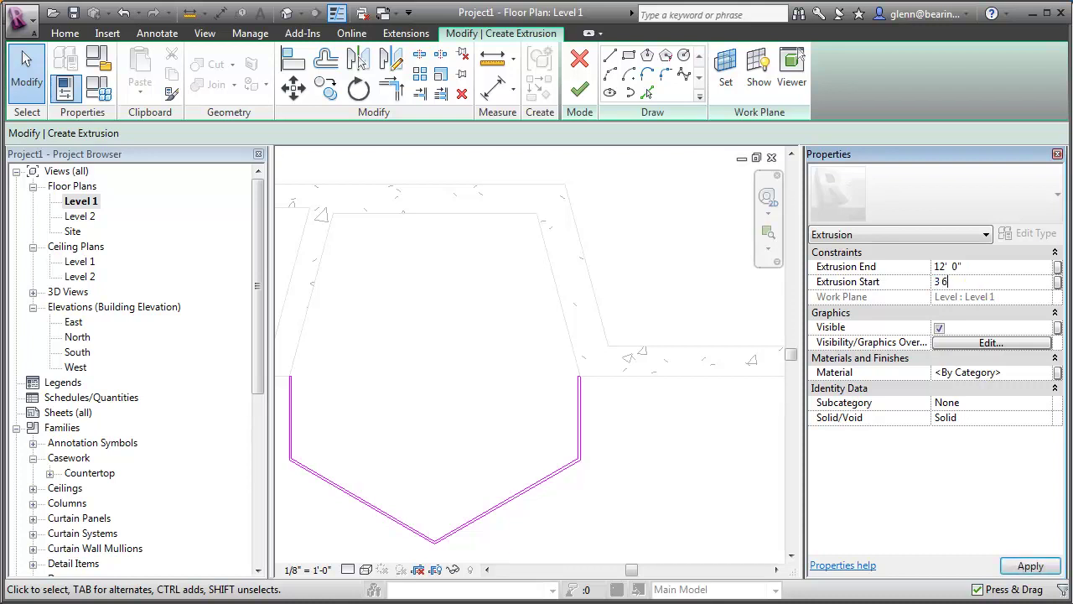
type(" 6")
left_click(993, 267)
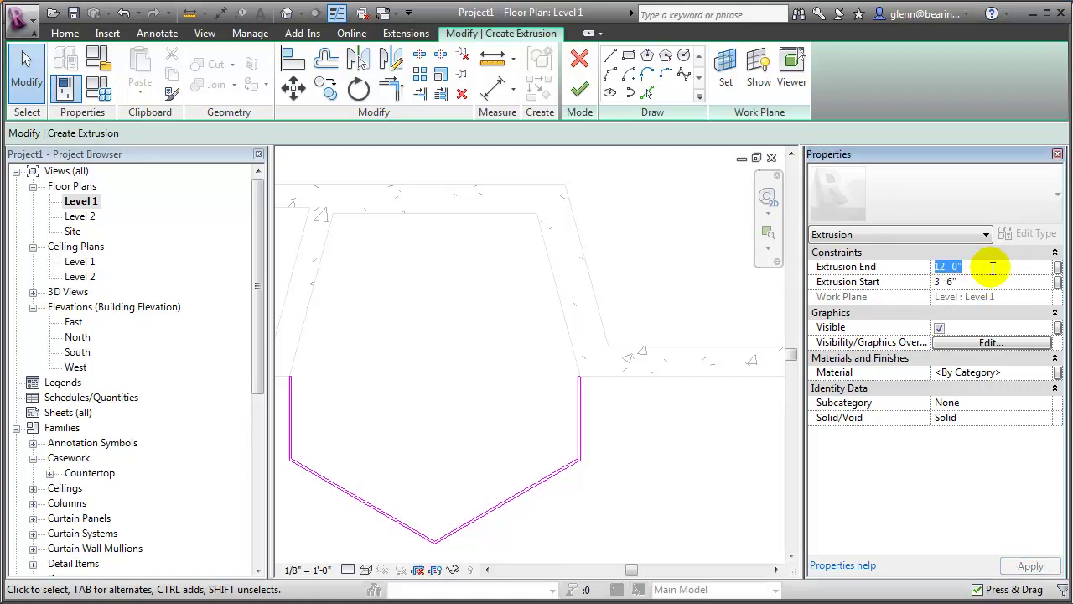
key("Return")
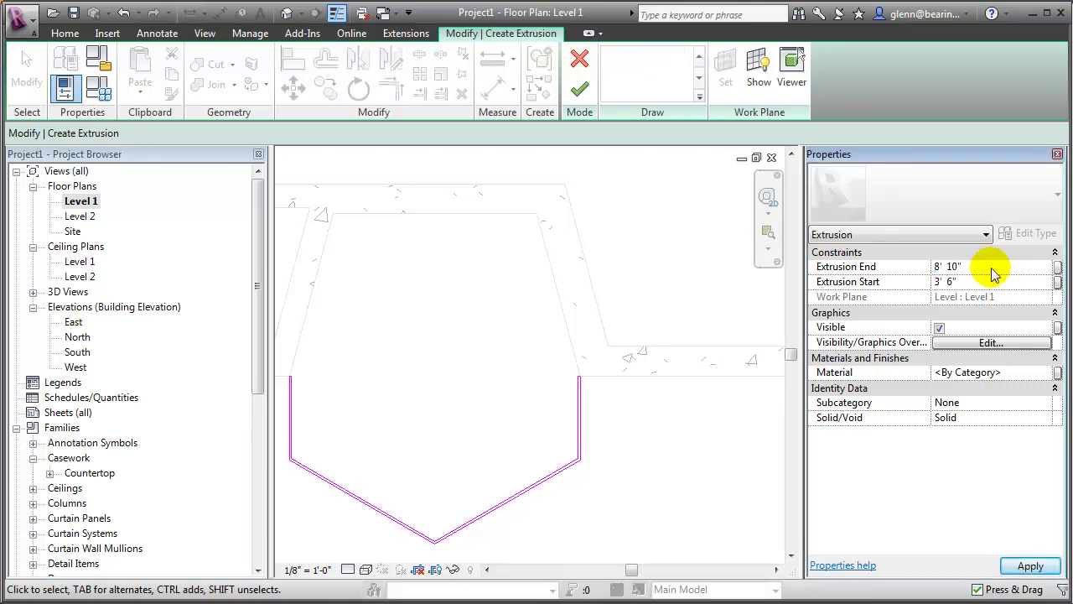
Step: Open the material choices for the extrusion and duplicate Acoustic Ceiling Tile 24" x 24" as a material named Fireplace Hood
left_click(1045, 374)
left_click(1047, 373)
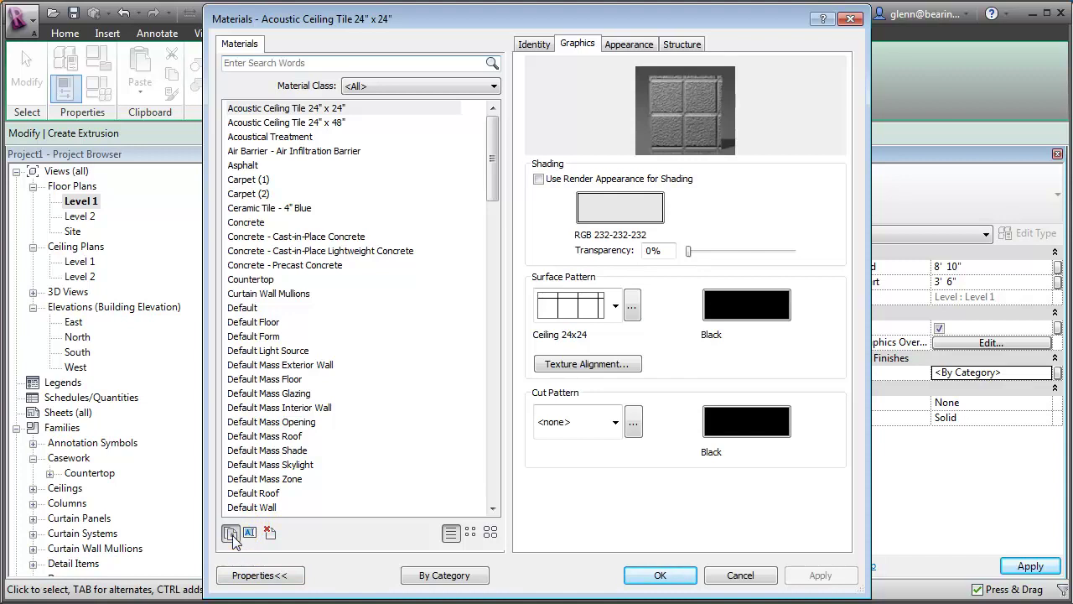
left_click(230, 533)
type("Fireplace Hood")
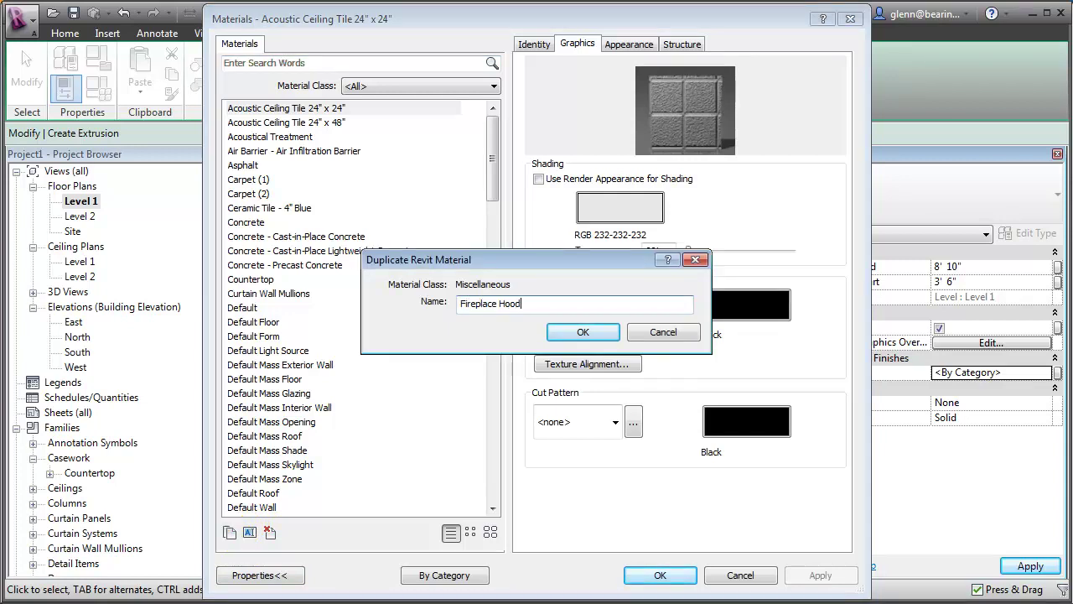
key("Return")
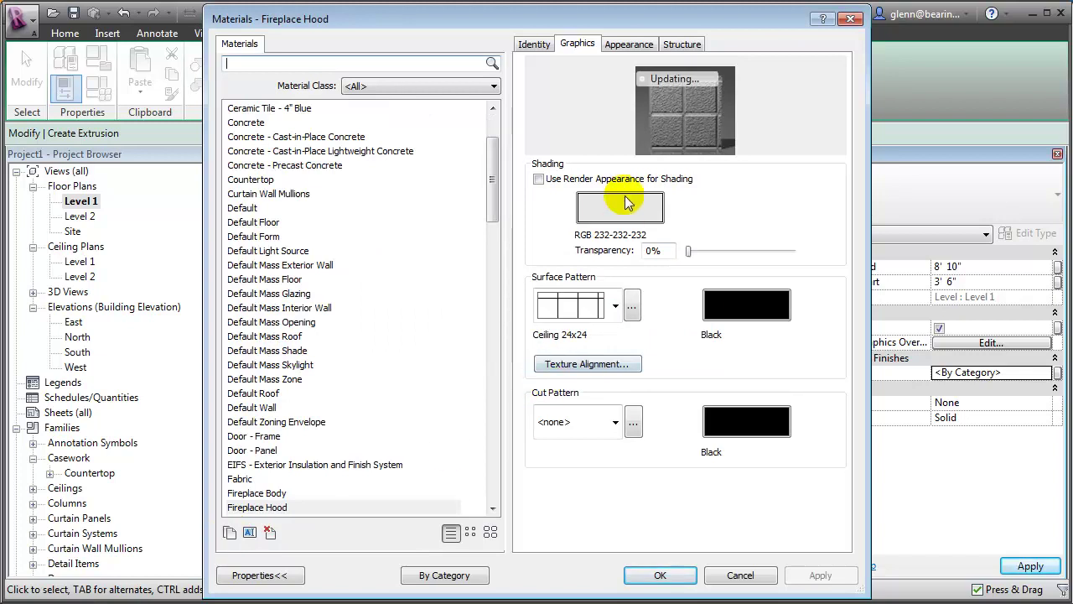
Step: Set the Fireplace Hood material's shading color to a light teal, RGB 158-207-207
left_click(622, 208)
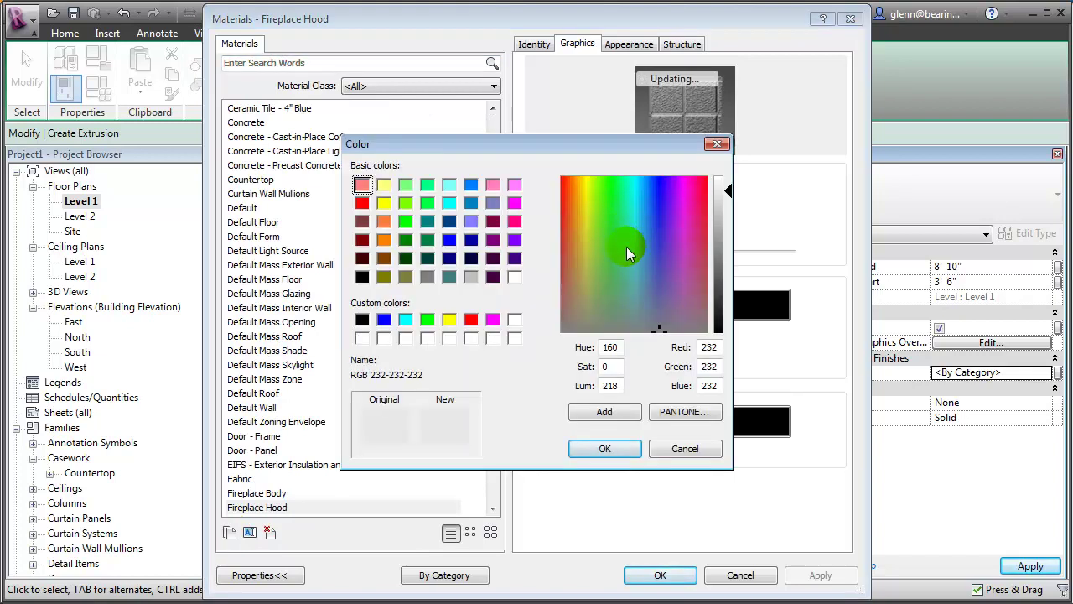
left_click(449, 277)
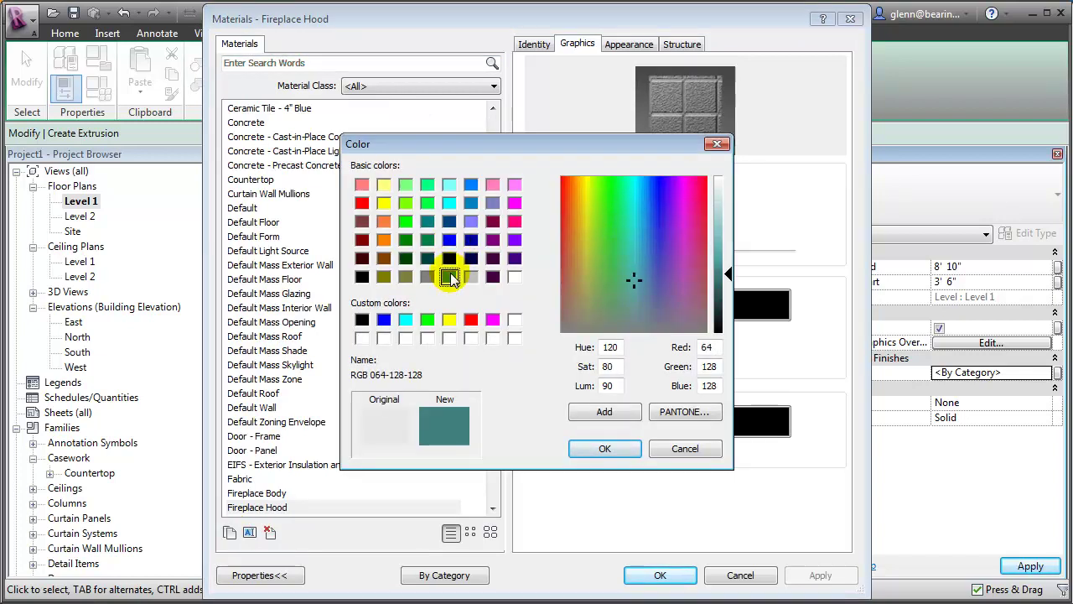
left_click(605, 449)
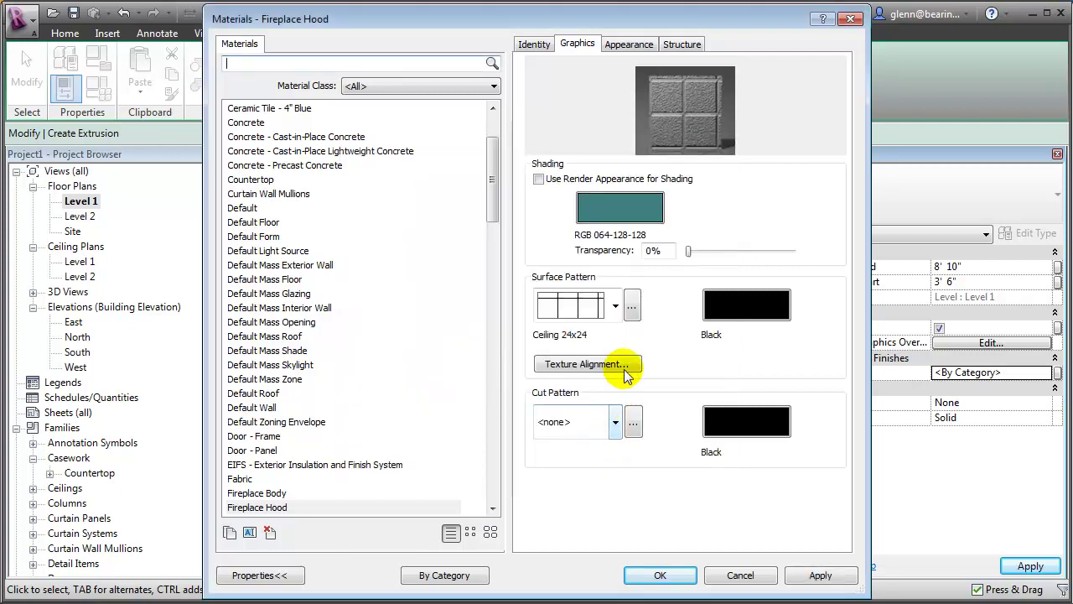
left_click(621, 203)
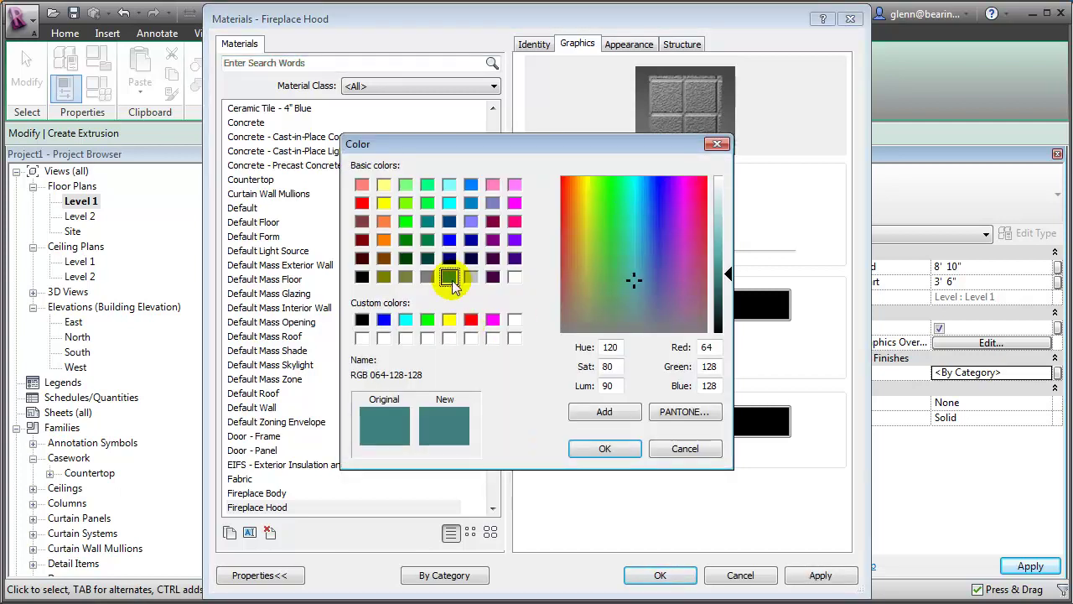
left_click(726, 229)
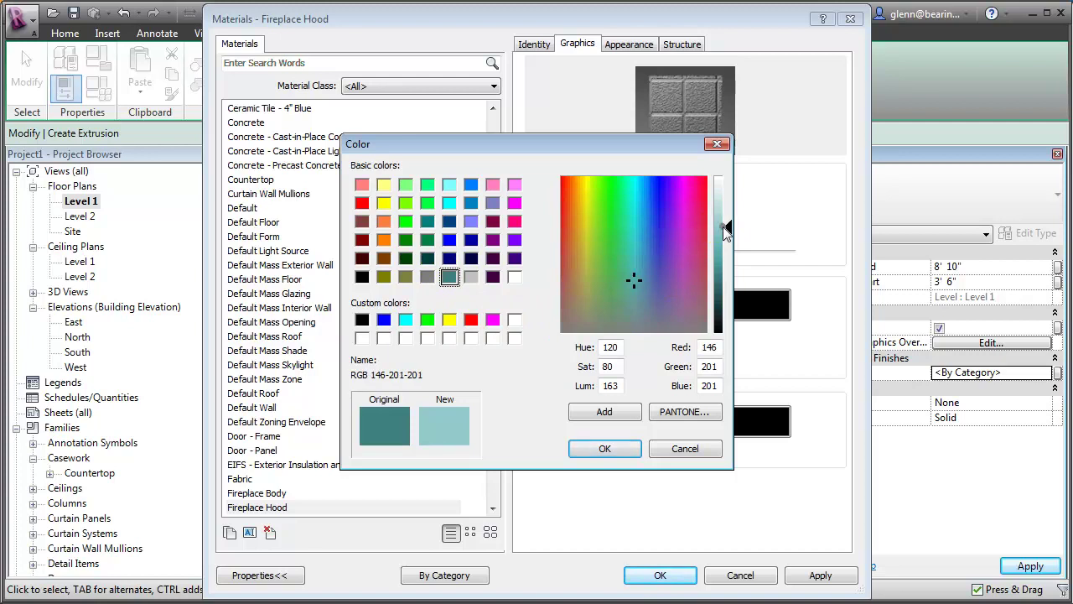
left_click(631, 448)
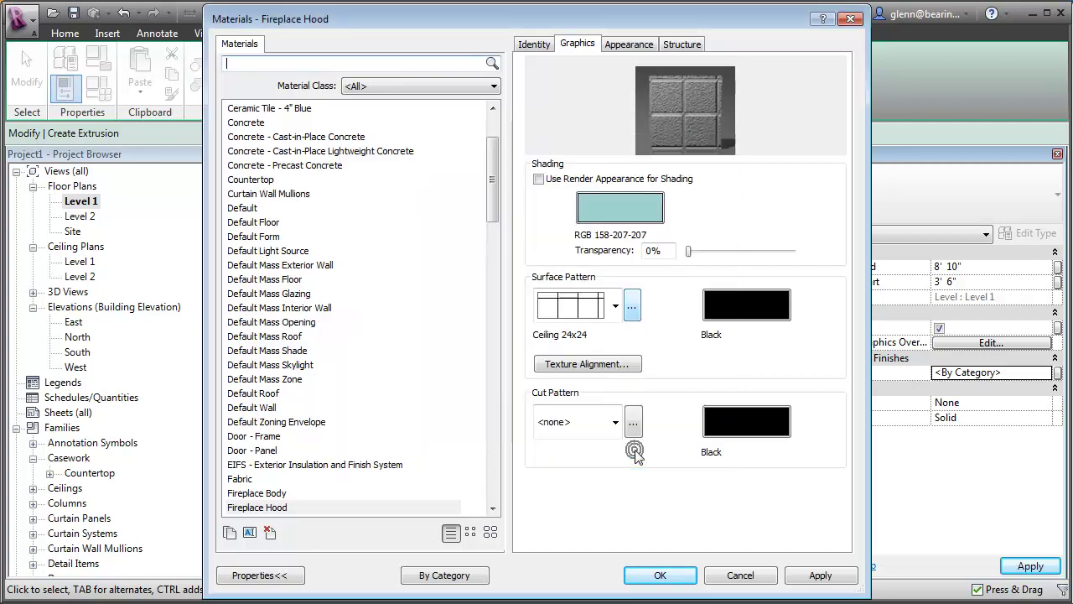
Step: Set the Fireplace Hood surface pattern to none, assign the material to the extrusion, and finish the hood sketch
left_click(617, 305)
left_click_drag(761, 431, 759, 349)
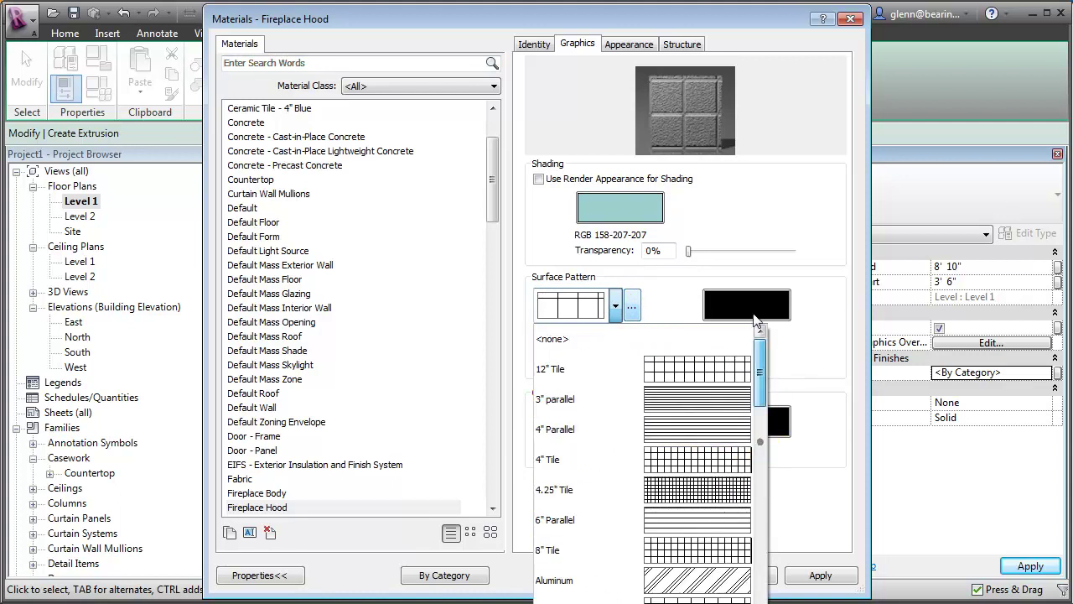
left_click(712, 337)
left_click(666, 577)
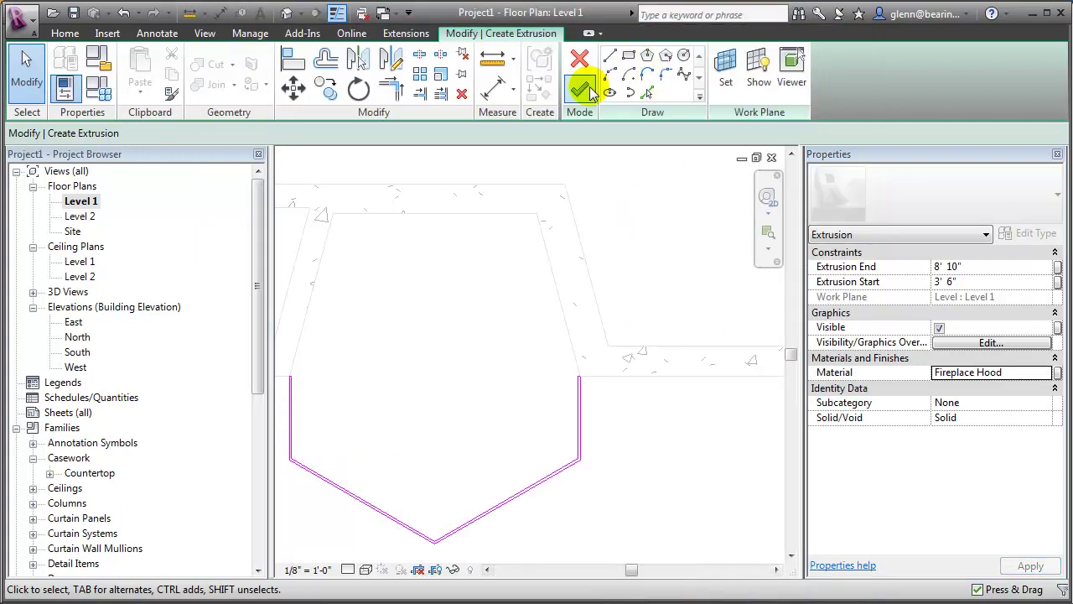
left_click(586, 90)
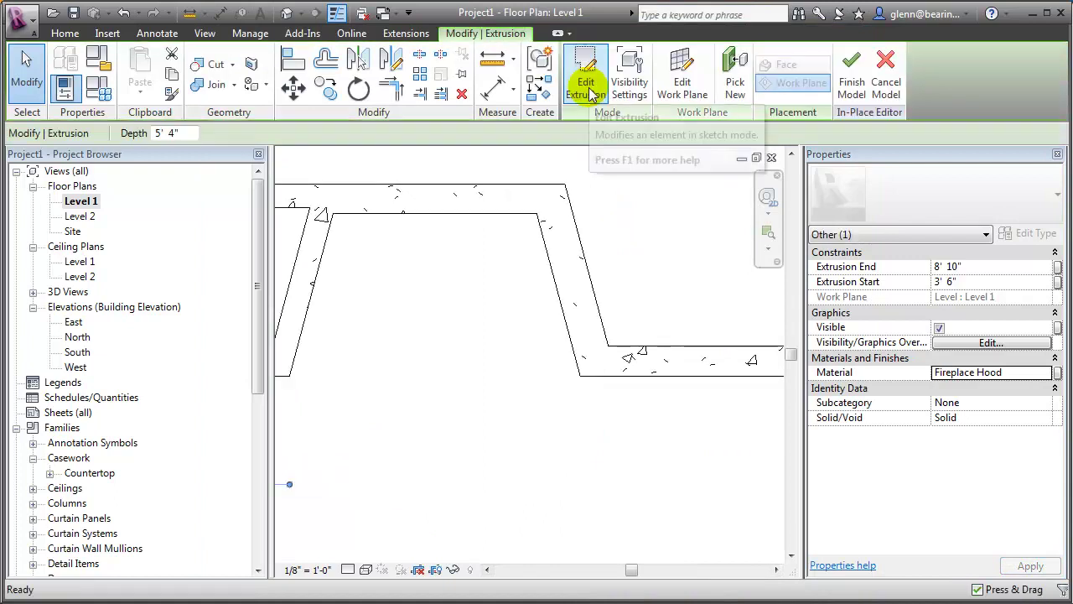
Step: Examine the hood on the fireplace wall in the default 3D view from several angles
left_click(285, 14)
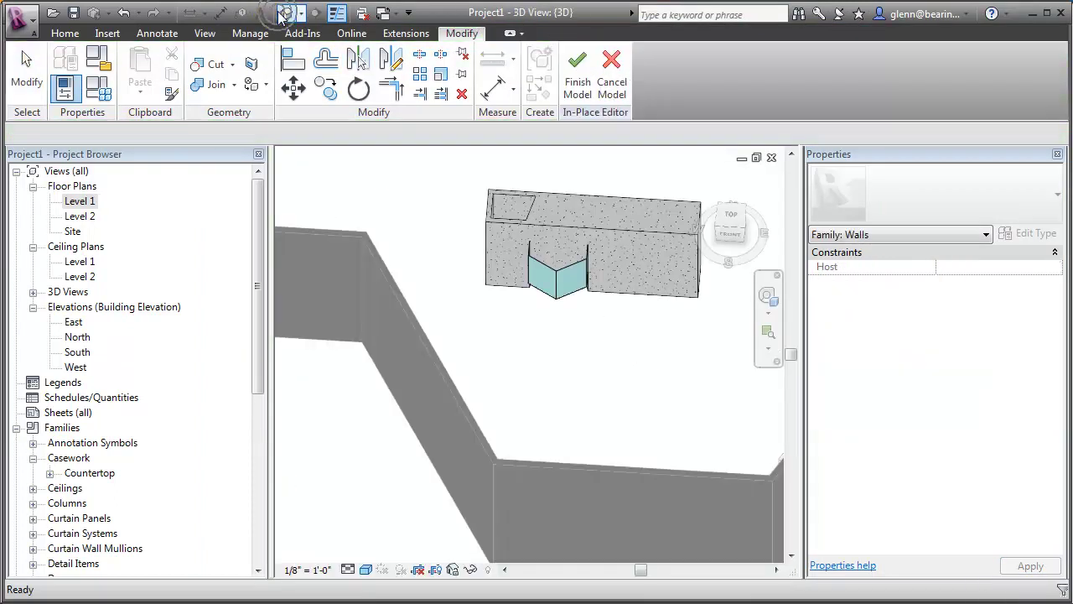
left_click(765, 295)
left_click_drag(566, 392, 482, 353)
scroll(624, 396, "up", 5)
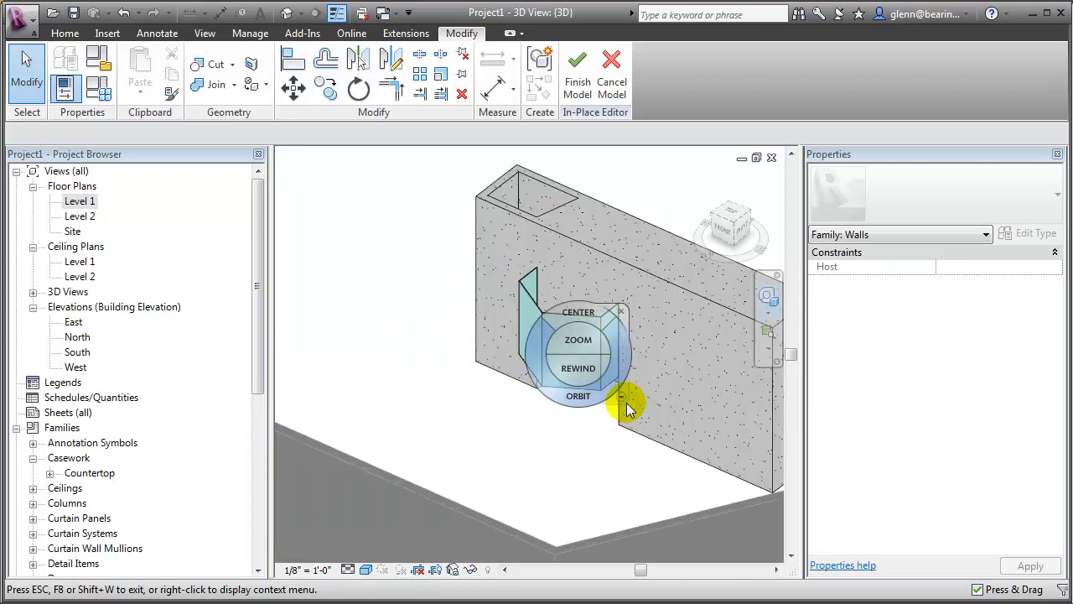
left_click(29, 84)
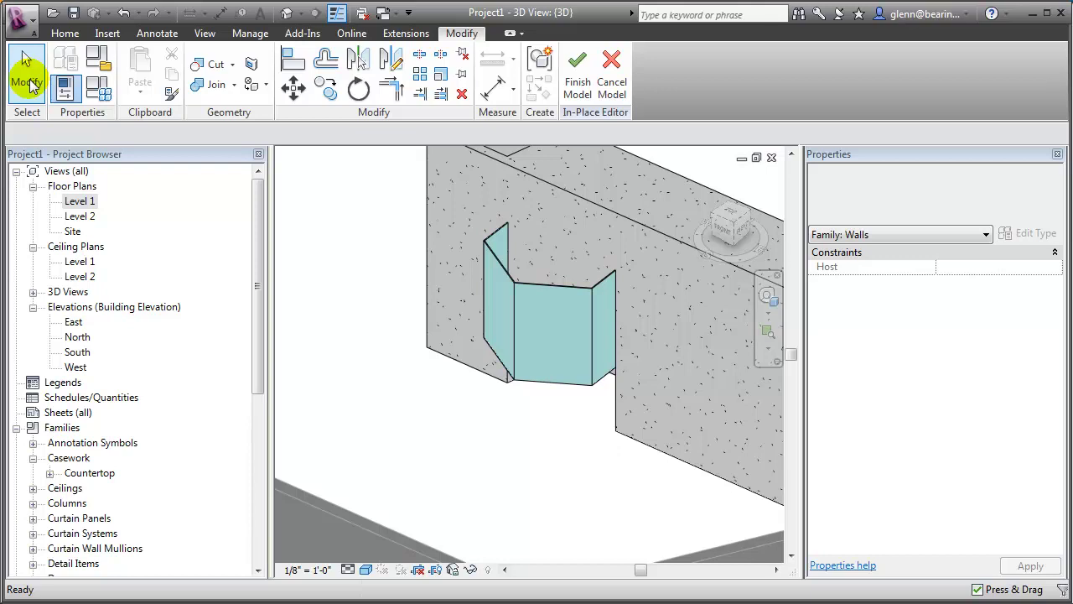
left_click(768, 306)
left_click_drag(575, 419, 615, 424)
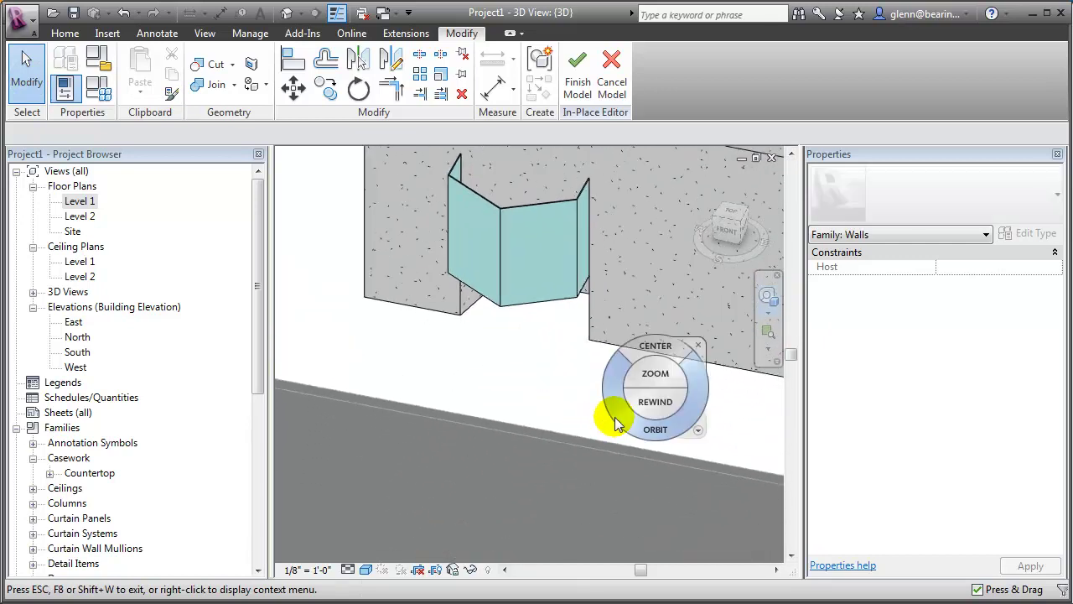
key("Escape")
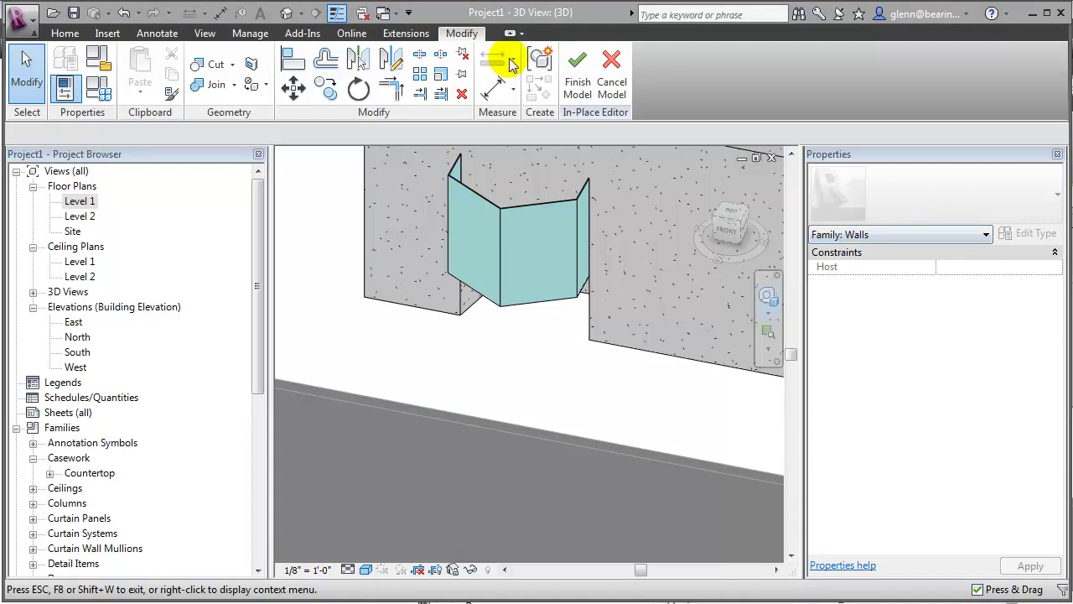
Step: Finish the in-place fireplace model and return to the Level 1 floor plan
left_click(571, 76)
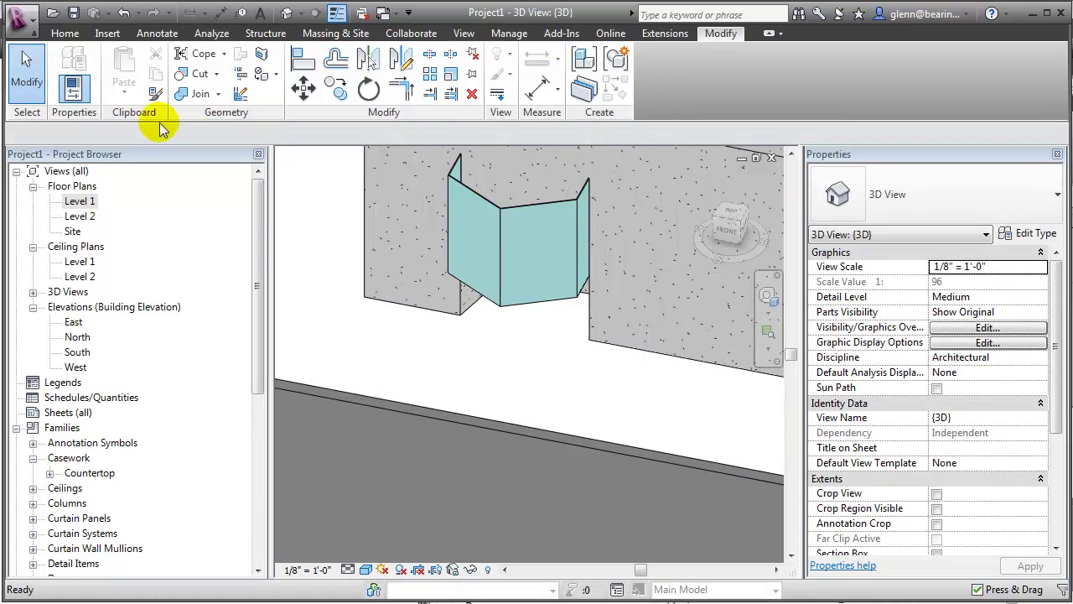
double_click(91, 203)
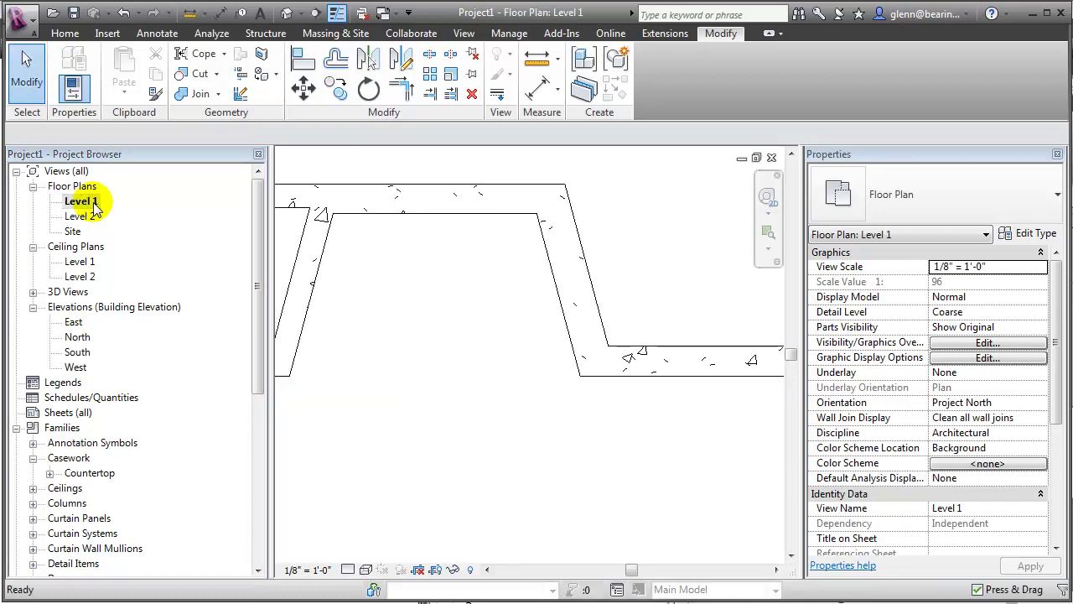
scroll(508, 443, "down", 6)
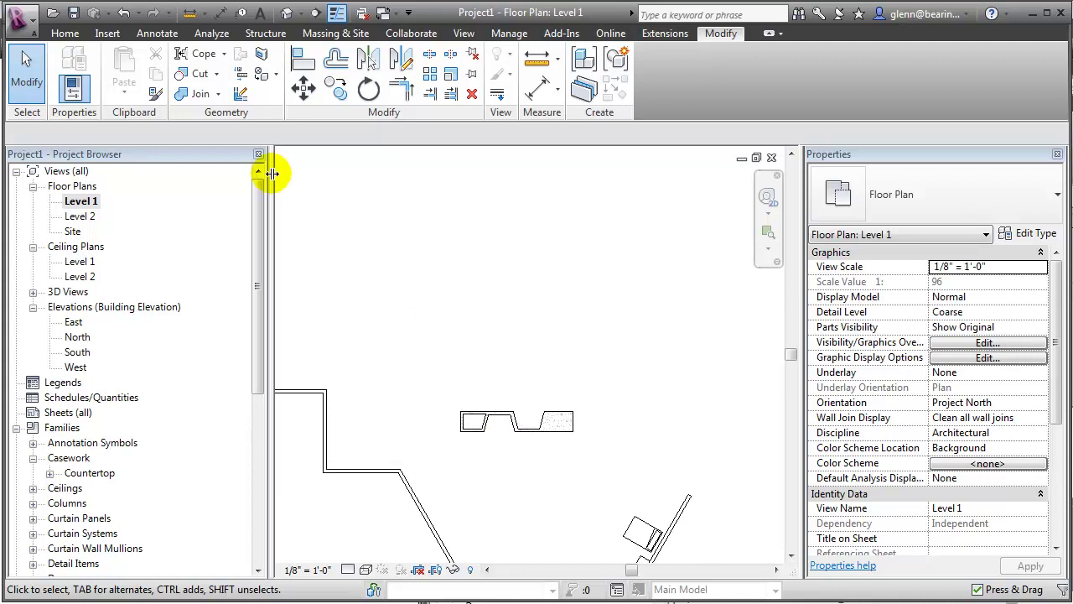
Step: Start a new in-place model in the Generic Models category and name it Sample Blend
left_click(65, 32)
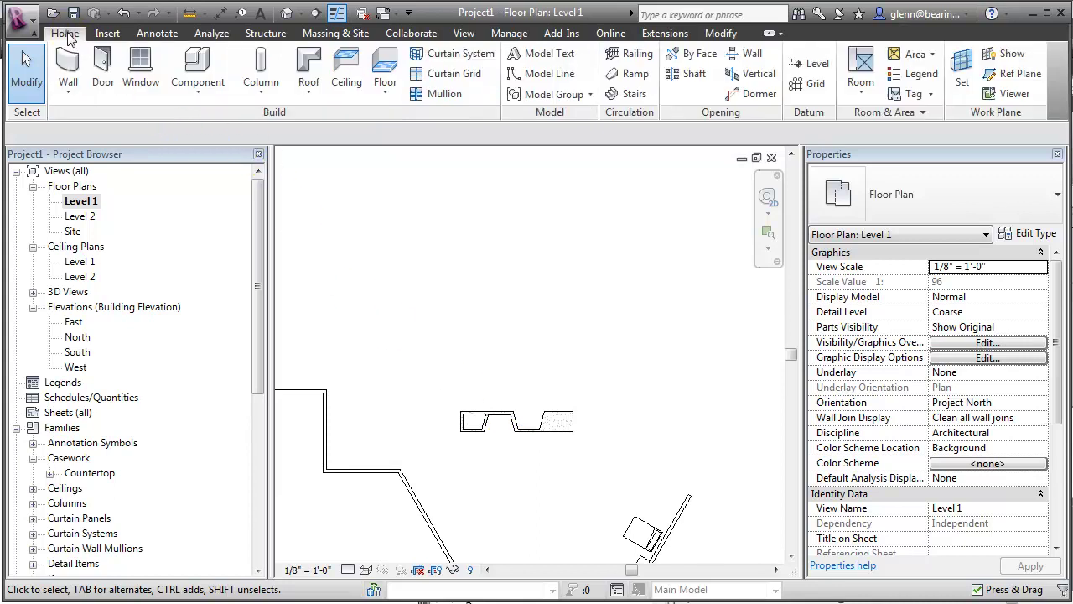
left_click(207, 103)
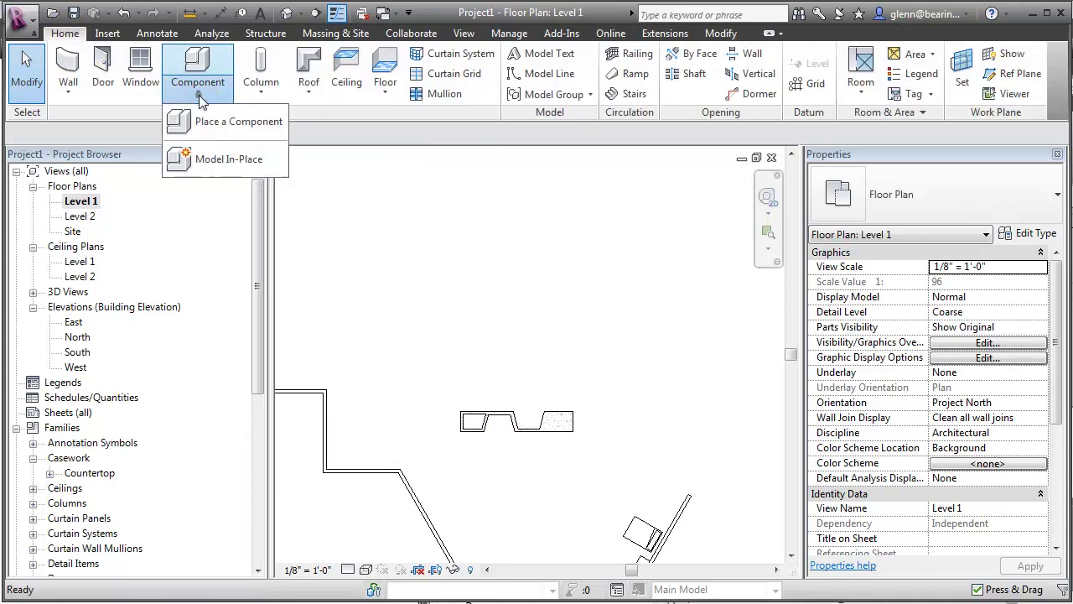
left_click(214, 164)
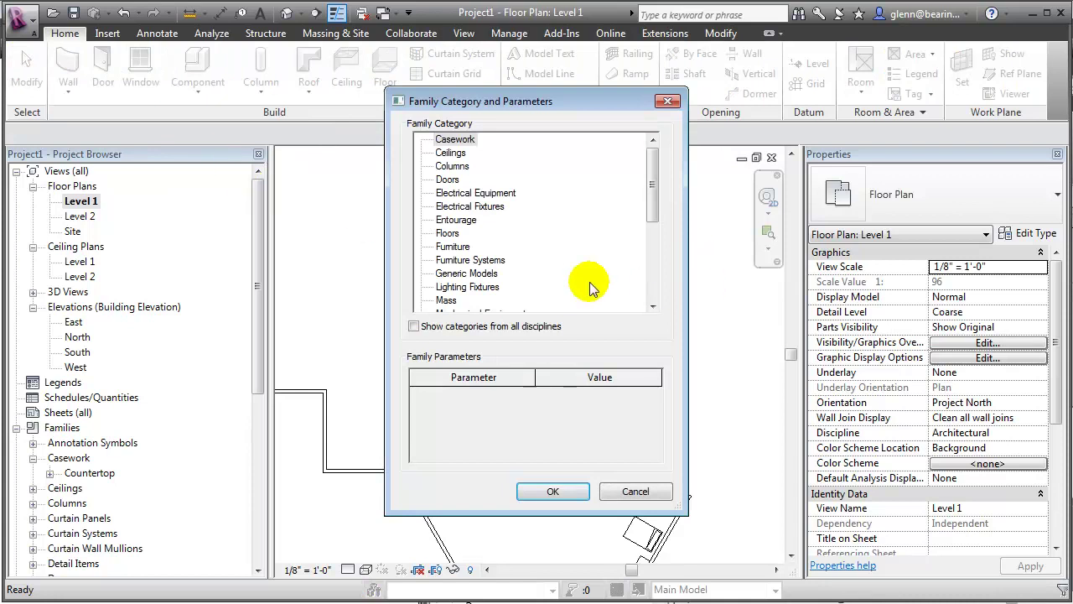
left_click(485, 275)
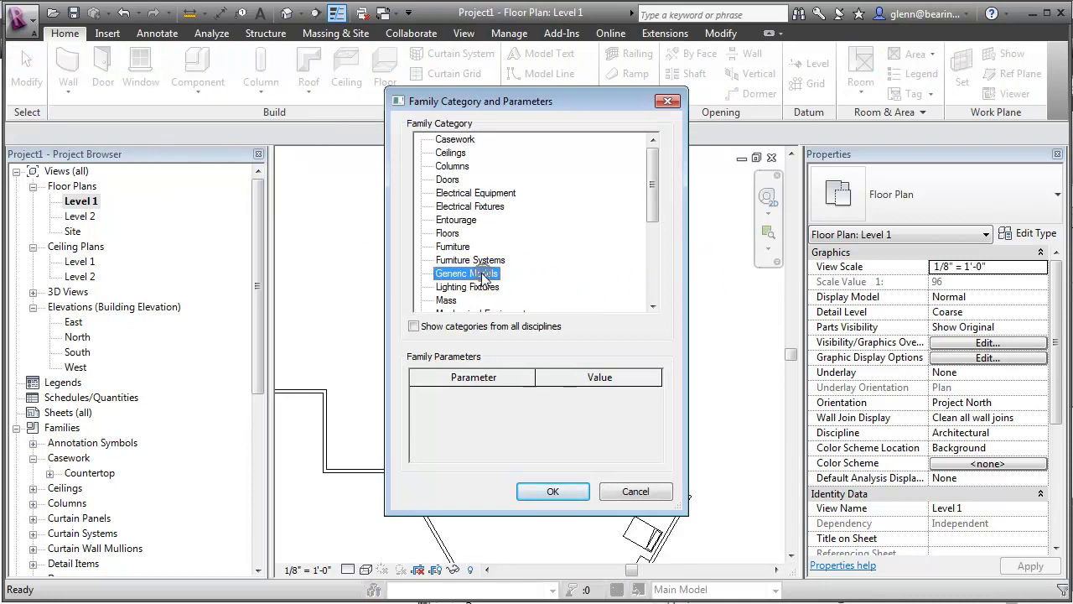
left_click(551, 492)
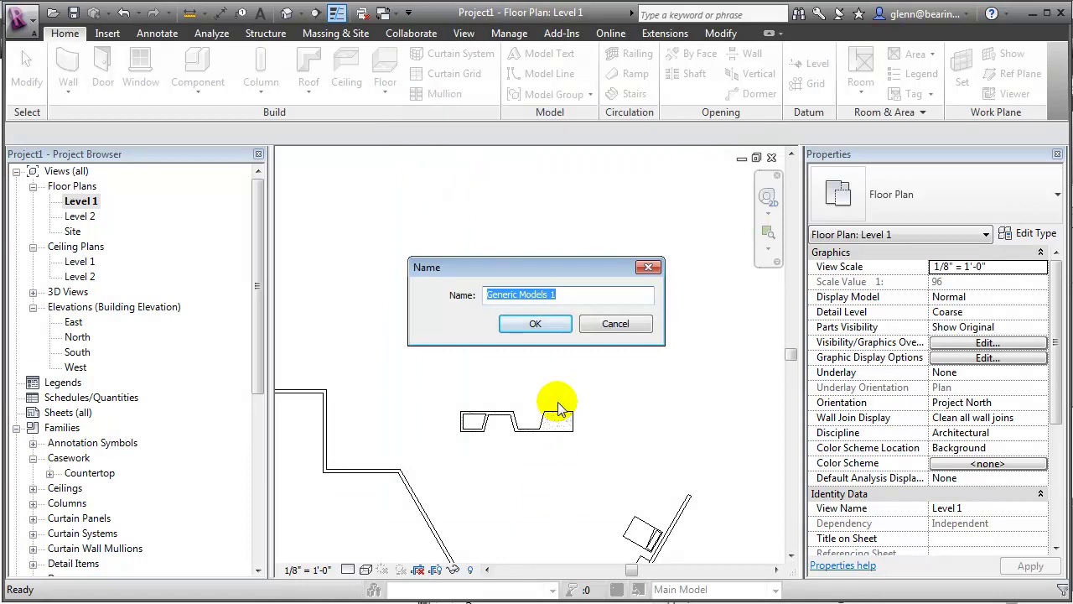
type("Sample")
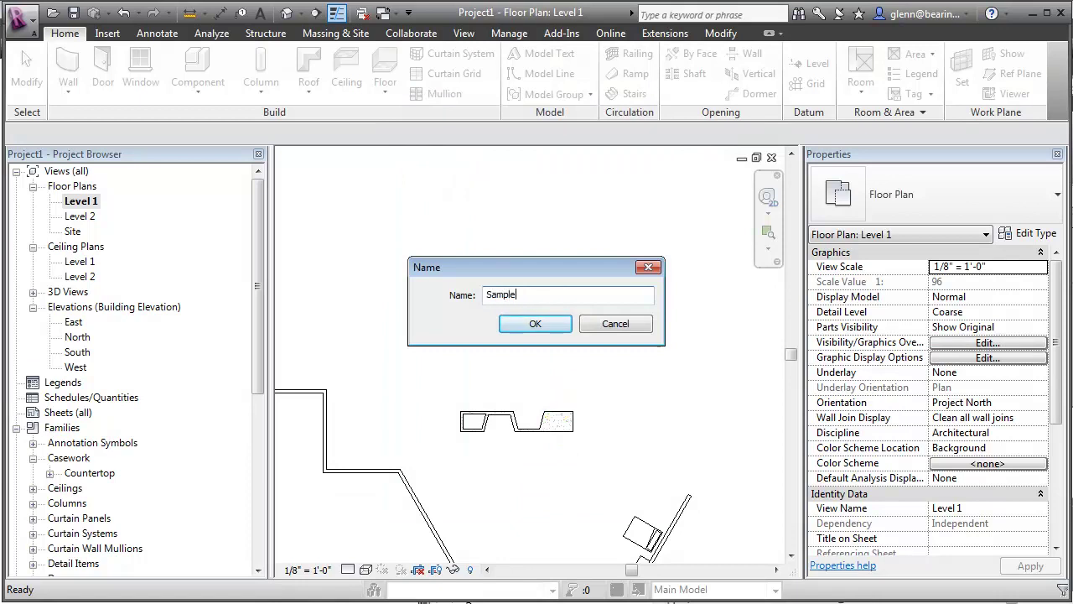
type(" Blend")
key("Return")
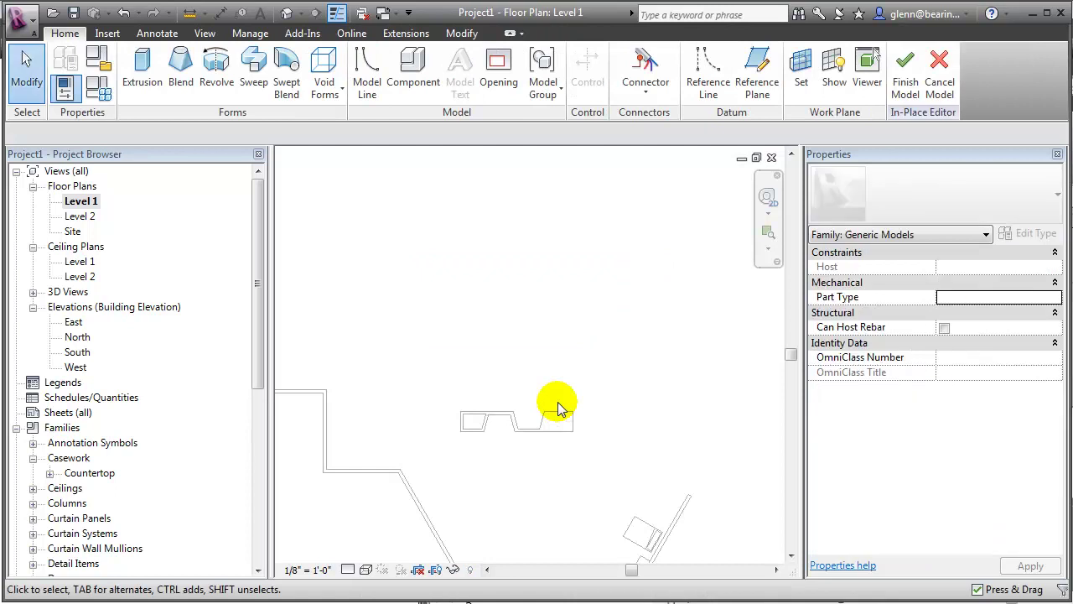
Step: Start a Blend and sketch its base as a rectangle about 28' 6" wide over the fireplace area
left_click(180, 69)
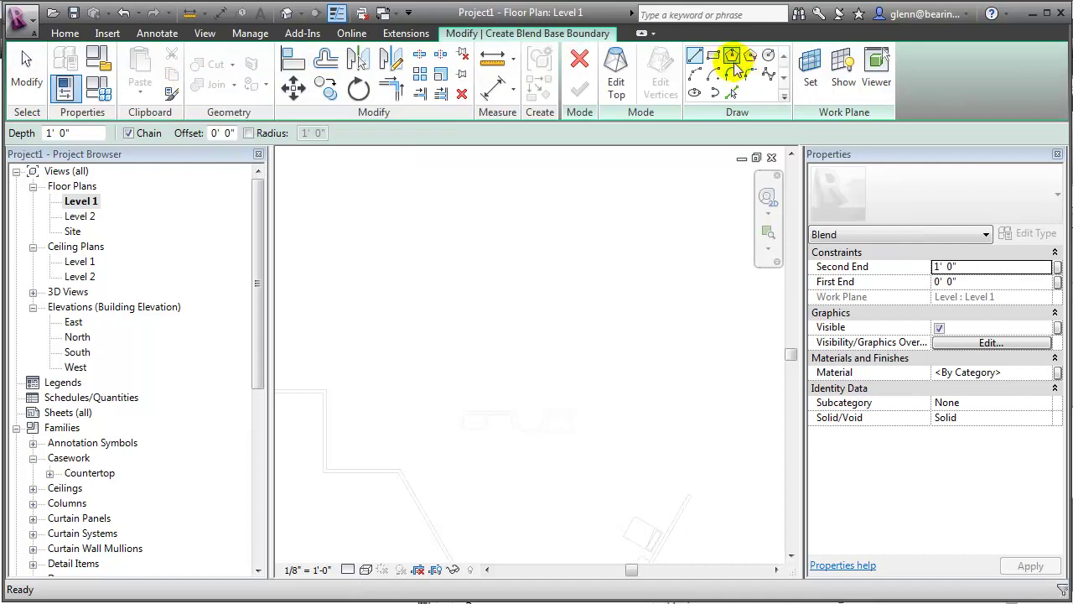
left_click(713, 55)
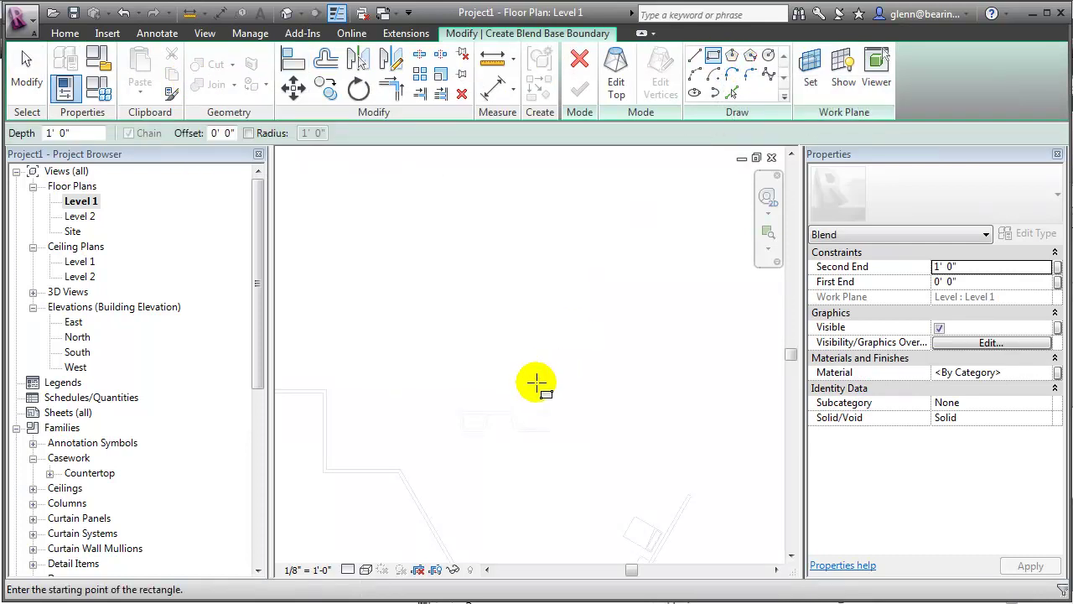
left_click(489, 370)
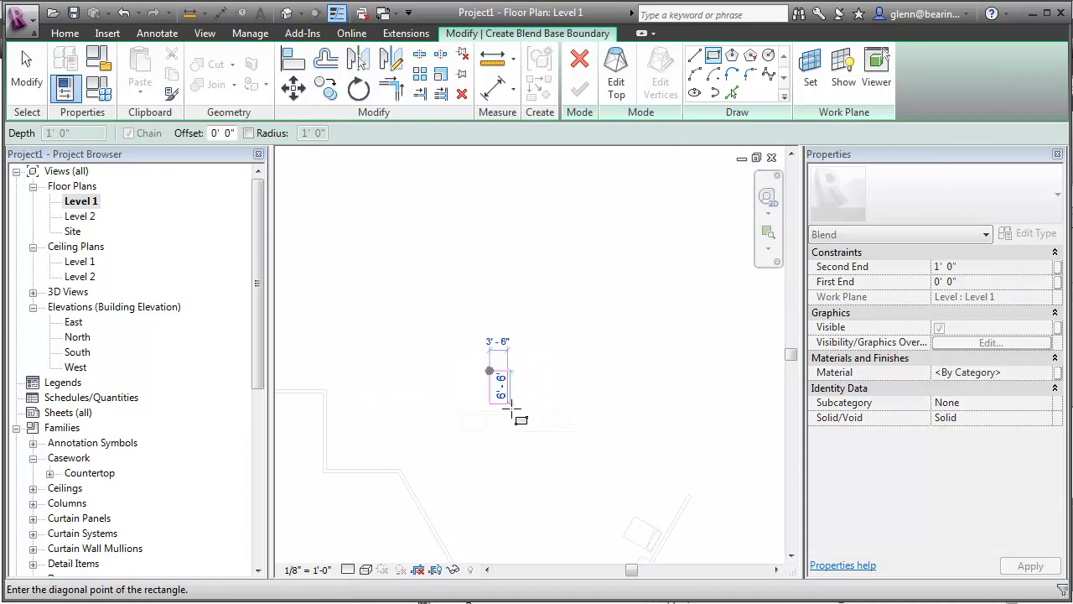
left_click(635, 442)
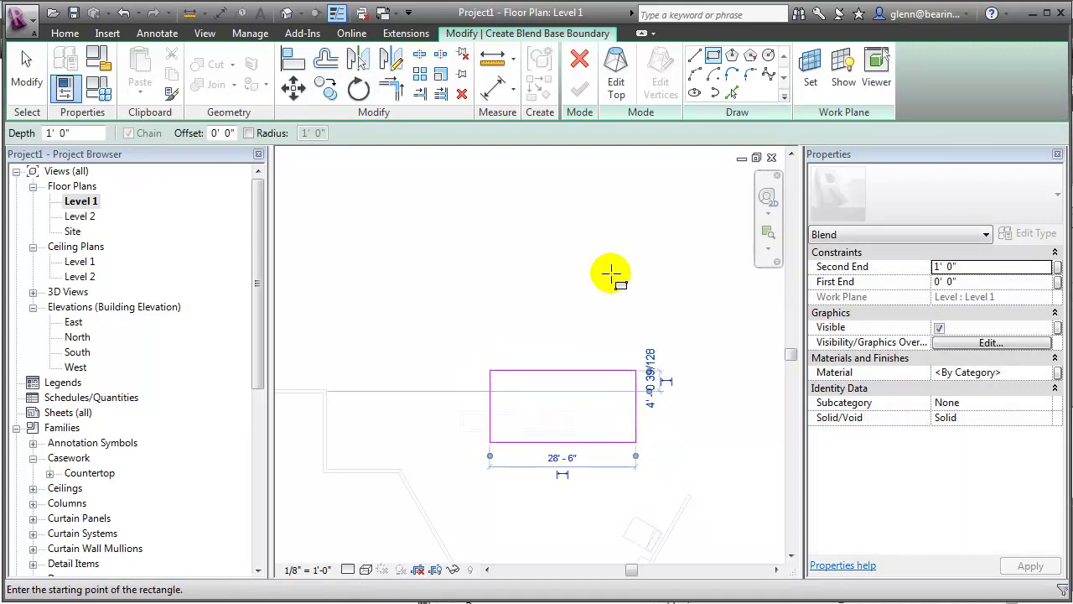
Step: Sketch the blend's top boundary as a narrow rectangle about 8' 6" by 37' 6", crossing the base rectangle
left_click(616, 84)
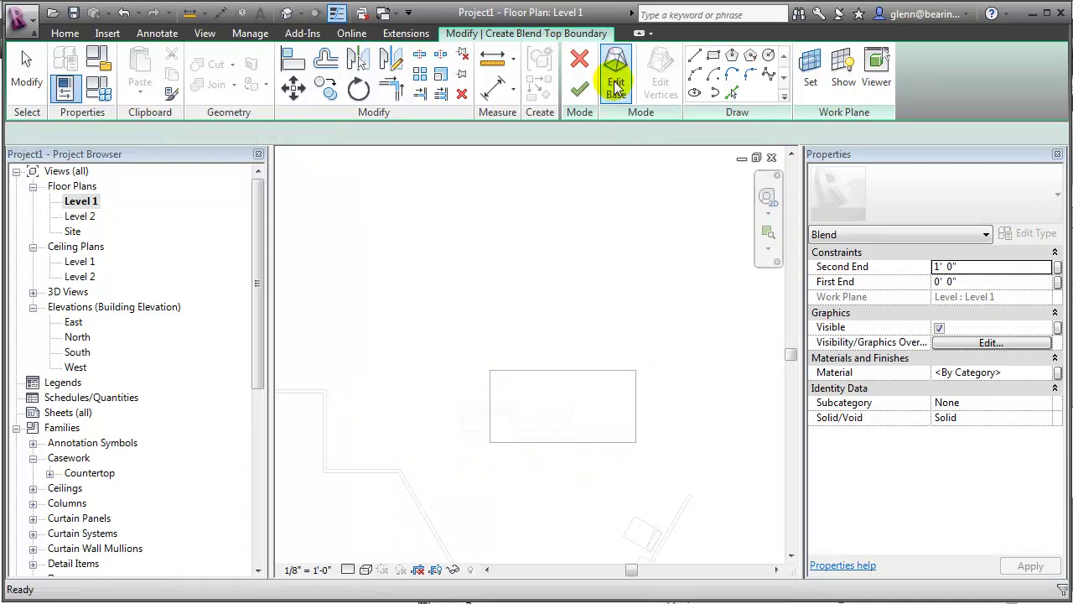
left_click(714, 59)
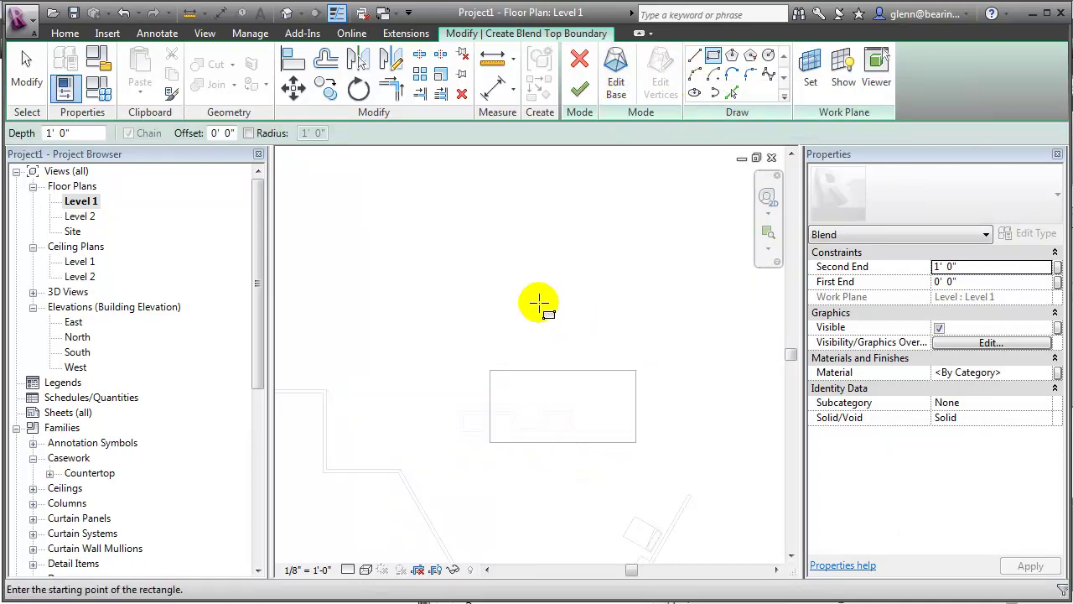
left_click(539, 302)
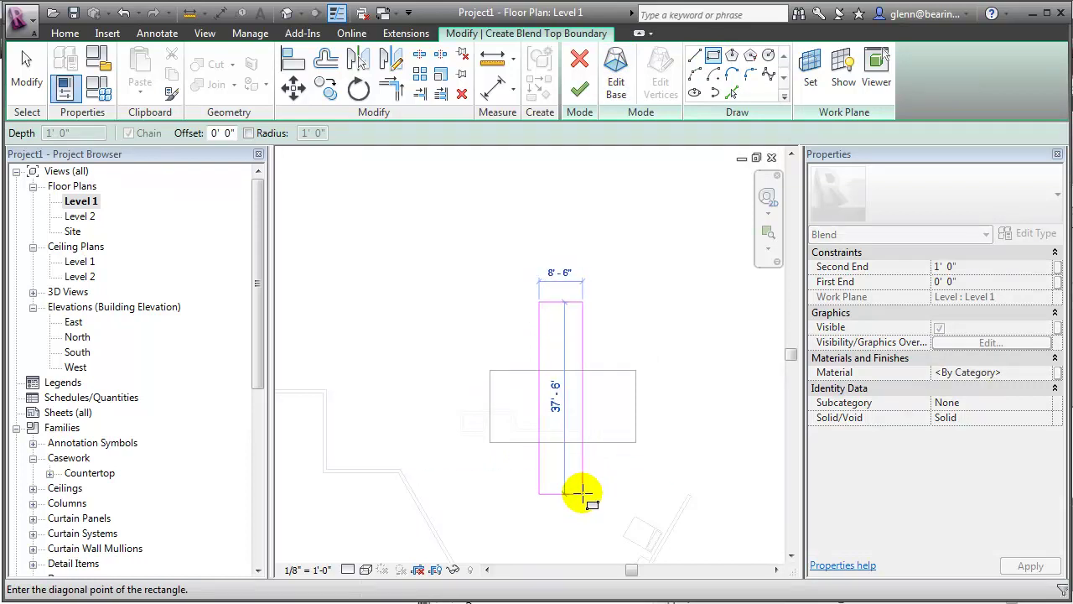
left_click(583, 494)
left_click(26, 71)
Step: Set the blend's second end to 12'
left_click(1002, 268)
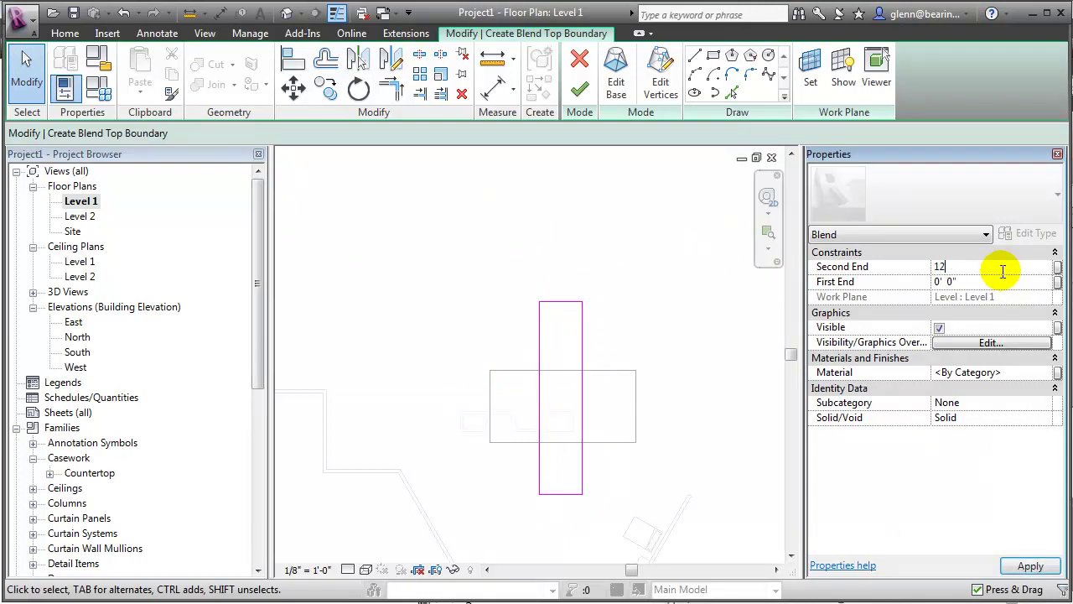
type("12")
key("Return")
Step: Assign the Masonry - Brick material to the blend
left_click(1048, 375)
left_click(1056, 373)
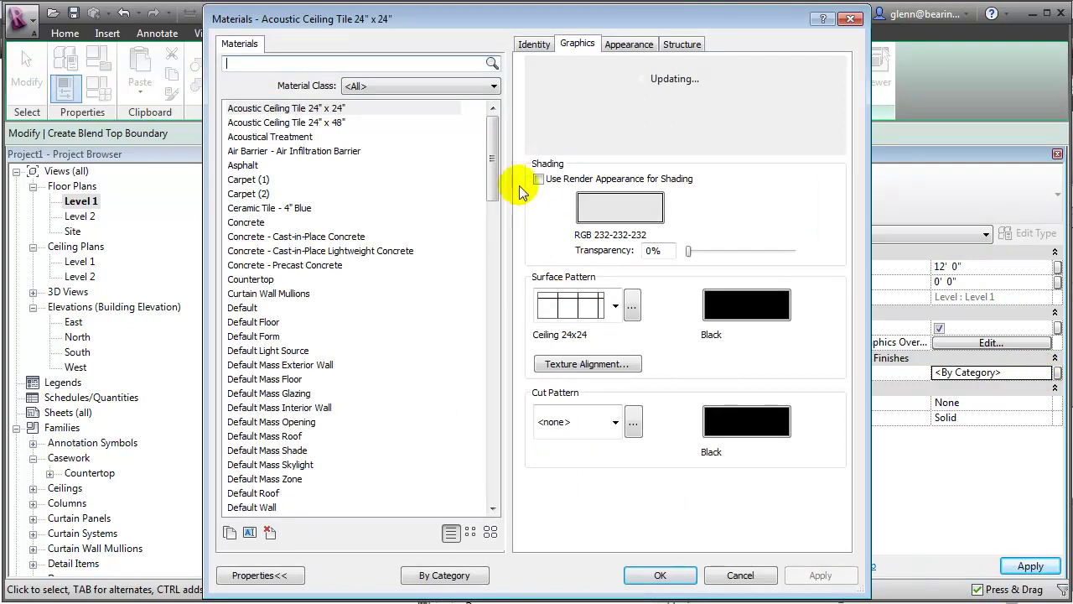
left_click_drag(492, 189, 493, 238)
scroll(493, 280, "down", 1)
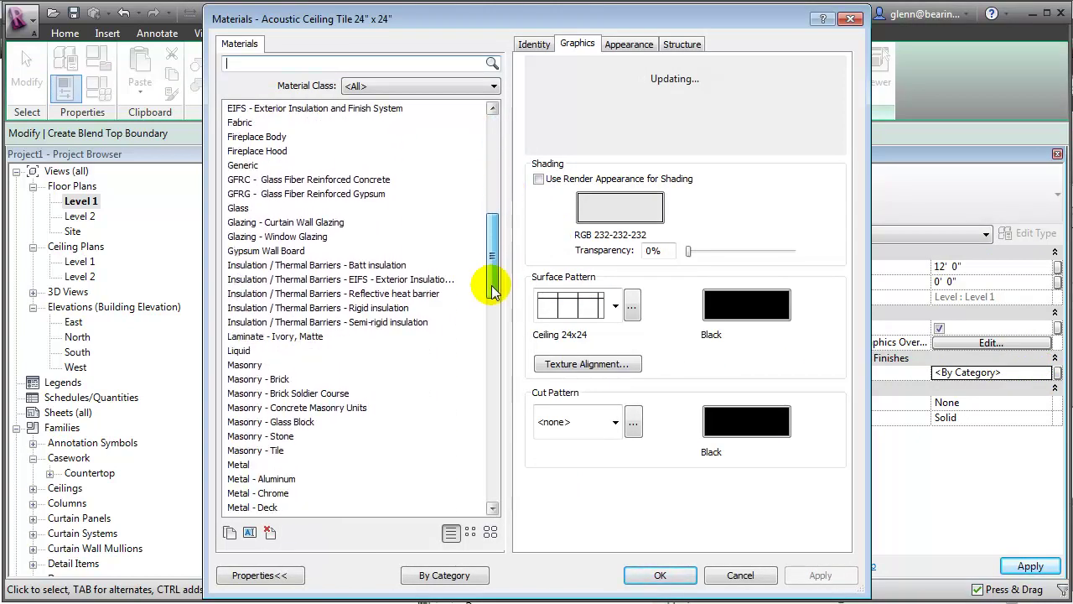
left_click(276, 382)
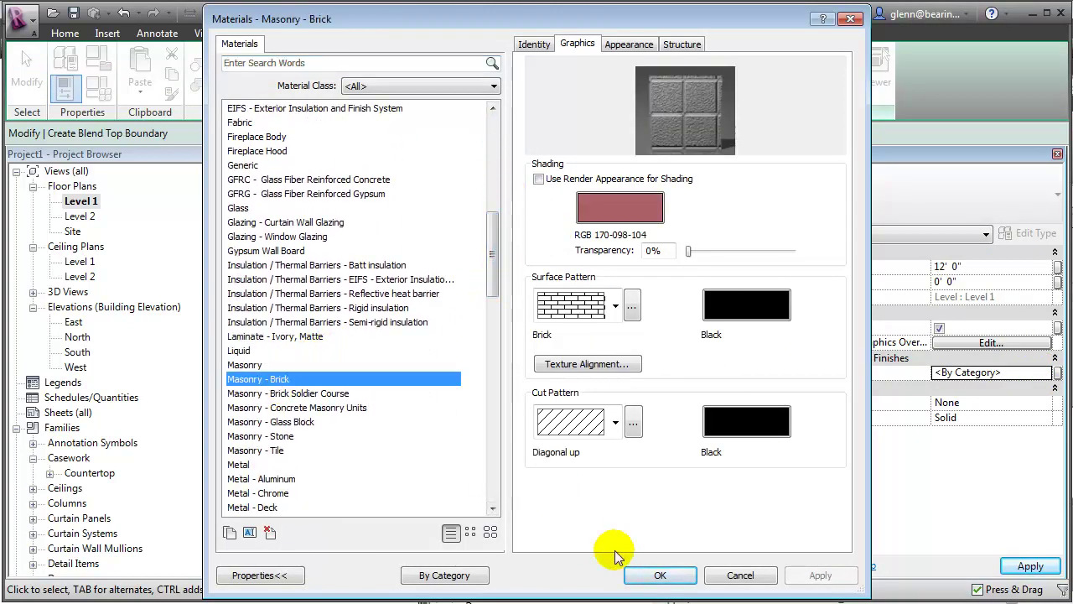
left_click(671, 577)
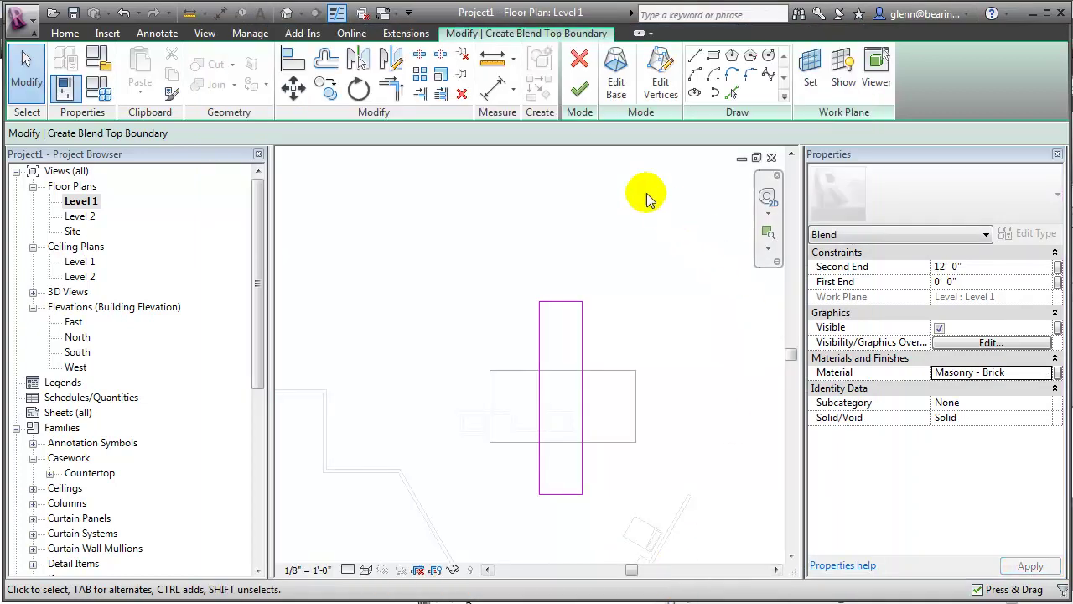
Step: Finish the blend and inspect the brick form in the 3D view
left_click(579, 89)
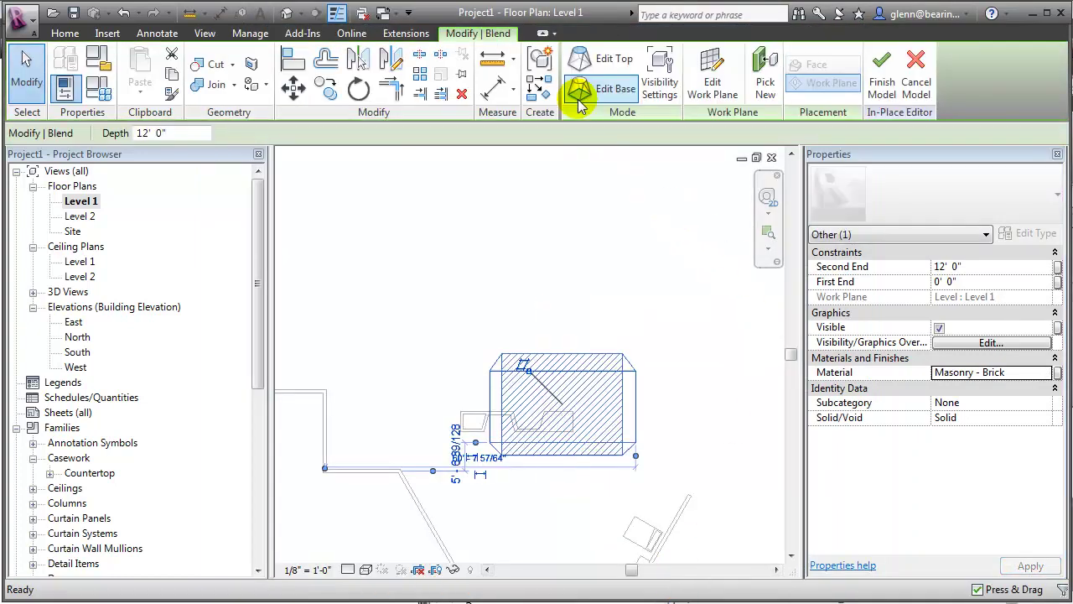
left_click(507, 218)
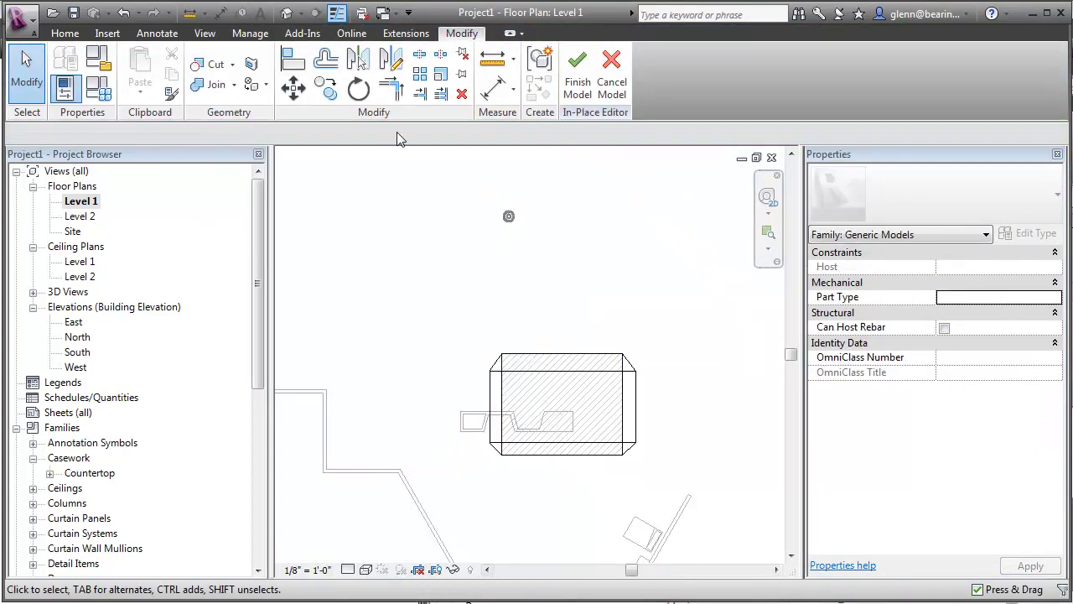
left_click(285, 14)
scroll(415, 253, "up", 4)
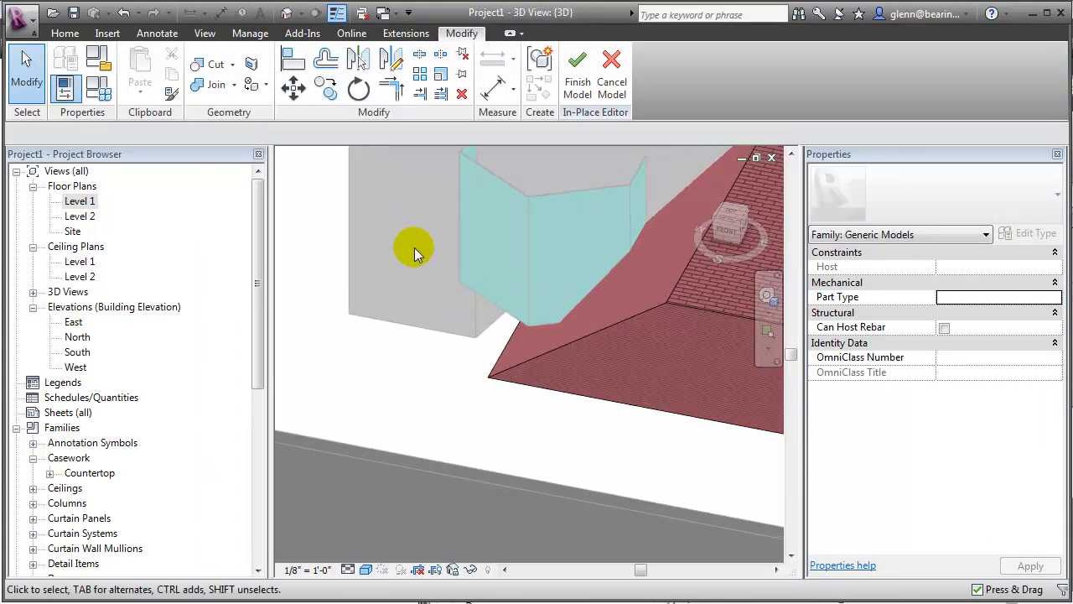
scroll(417, 254, "down", 6)
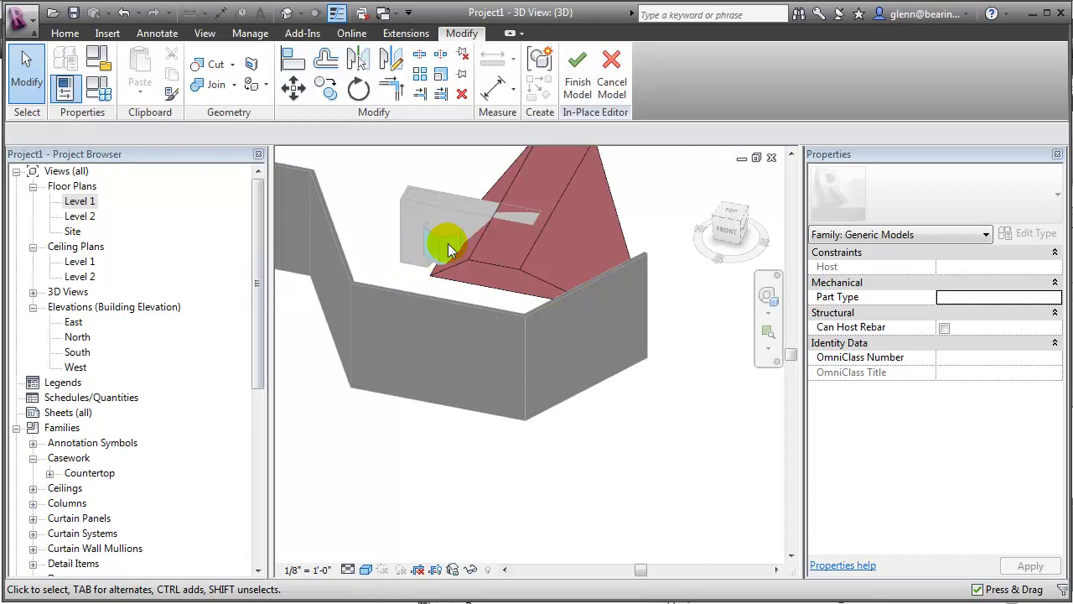
Step: In the Level 1 plan, move the blend about 24' straight up, clear of the fireplace
double_click(79, 201)
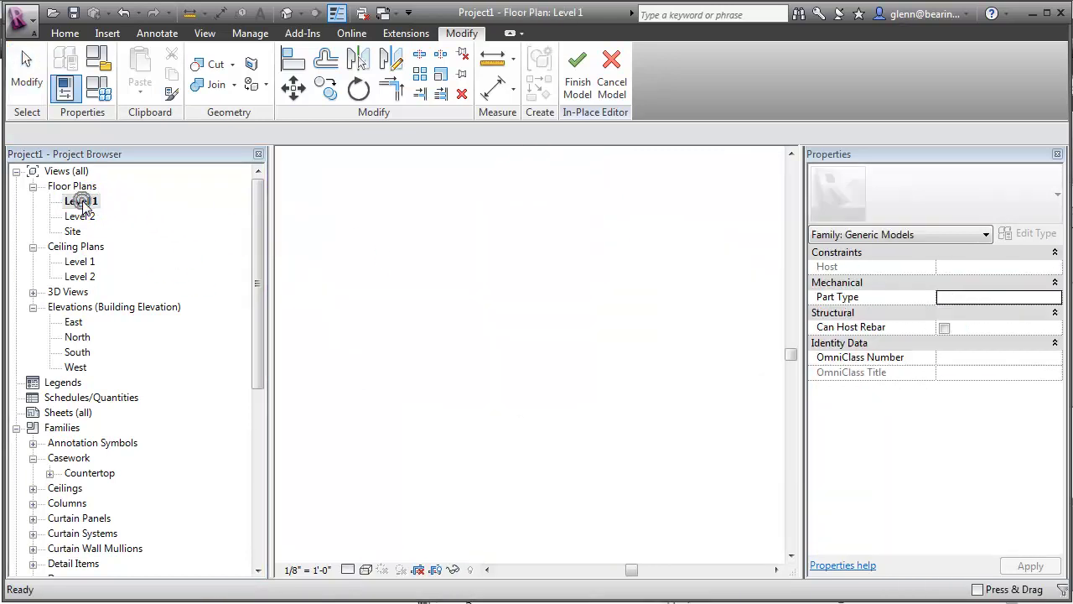
left_click(543, 381)
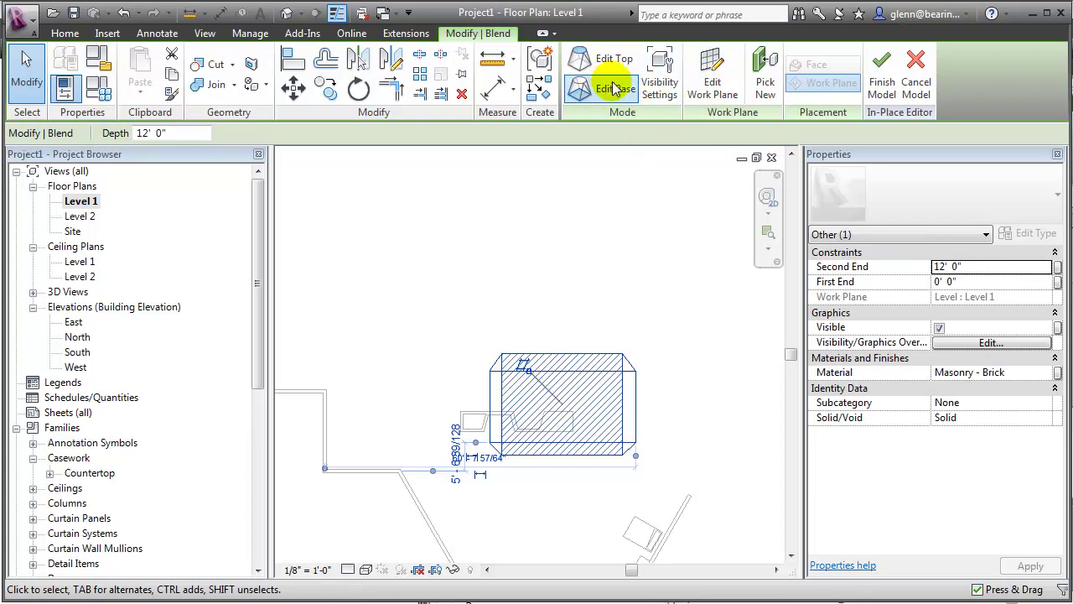
left_click(294, 87)
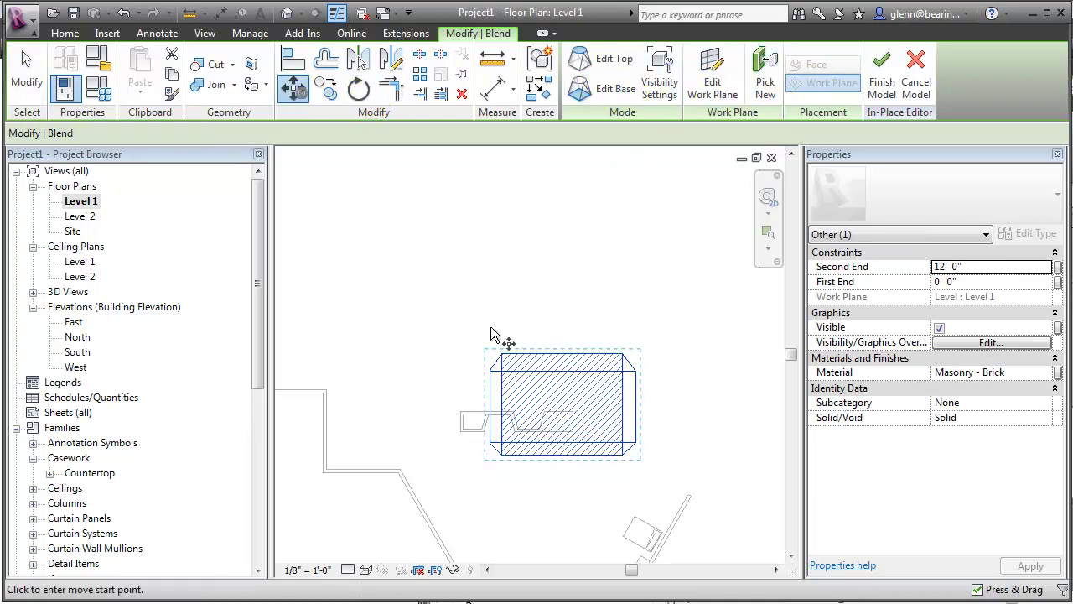
left_click(564, 407)
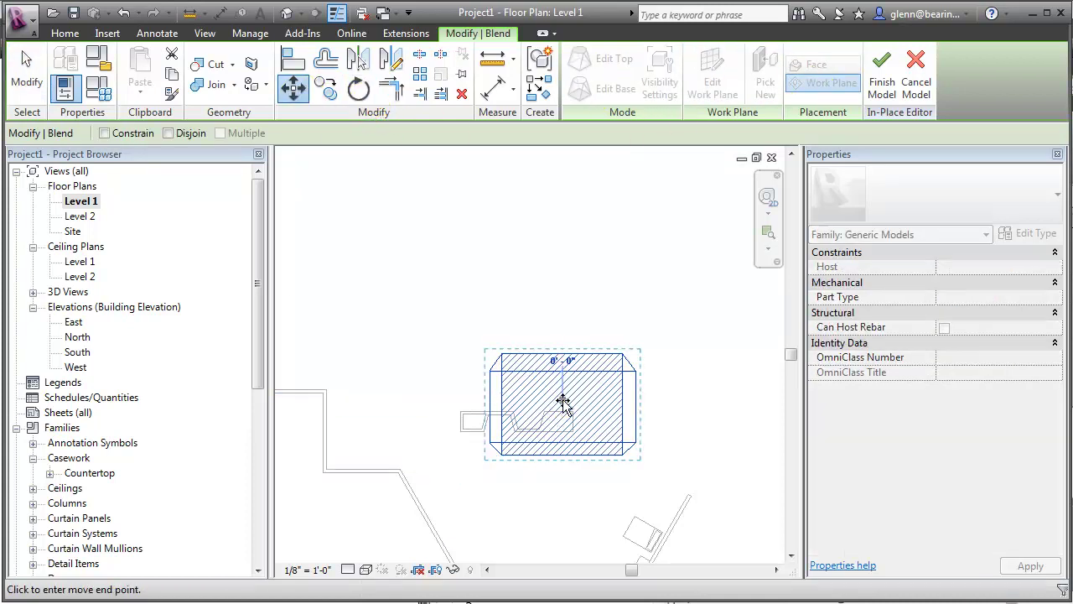
left_click(571, 278)
left_click(520, 308)
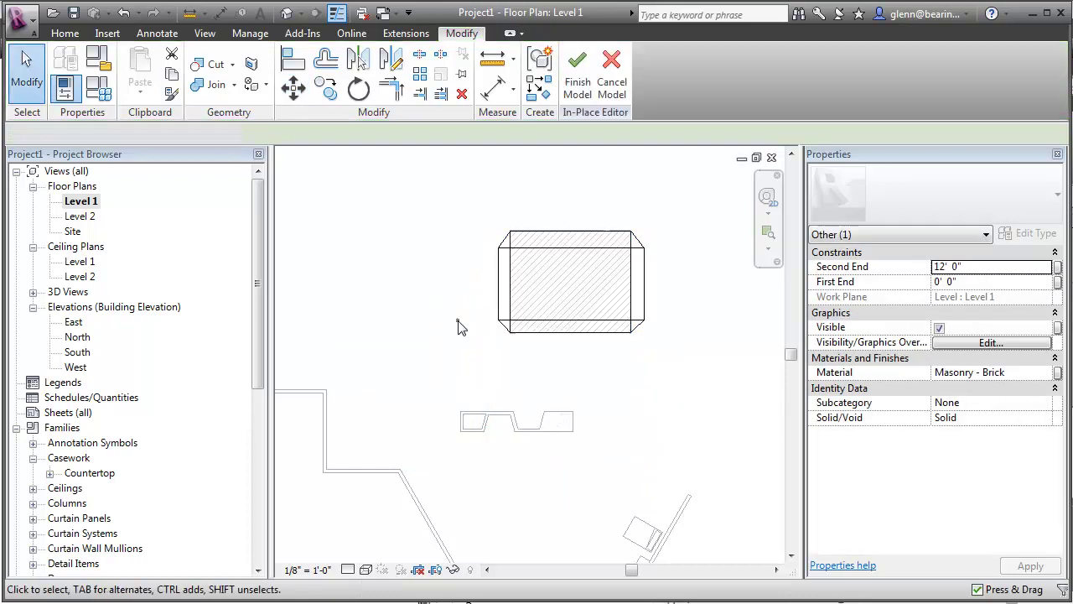
Step: Edit the blend's base and bring its two long edges closer together, making the rectangle about 4' 6" deep
left_click(507, 285)
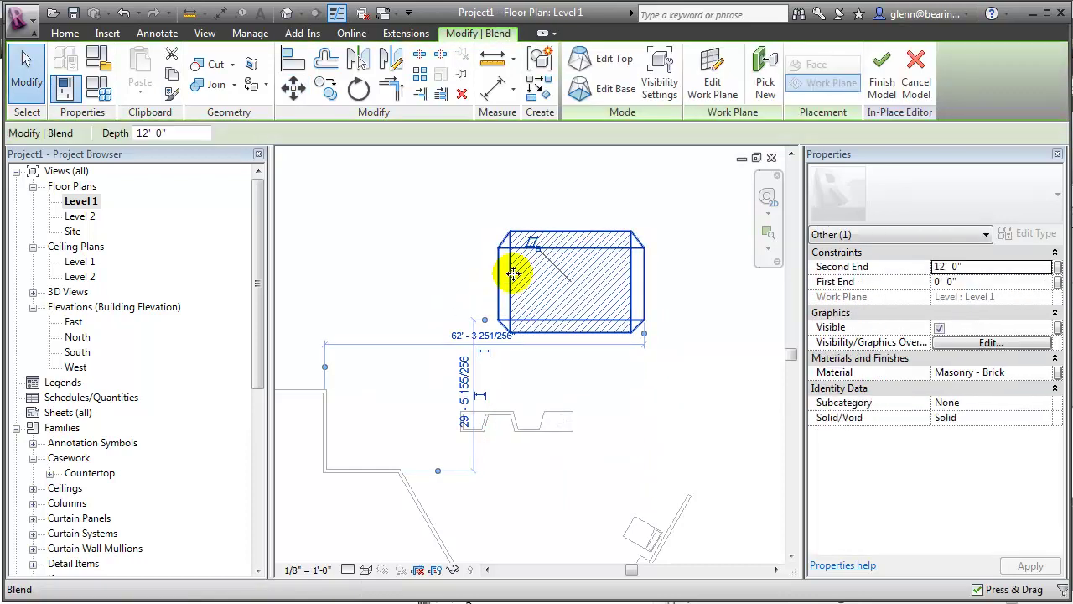
left_click(612, 90)
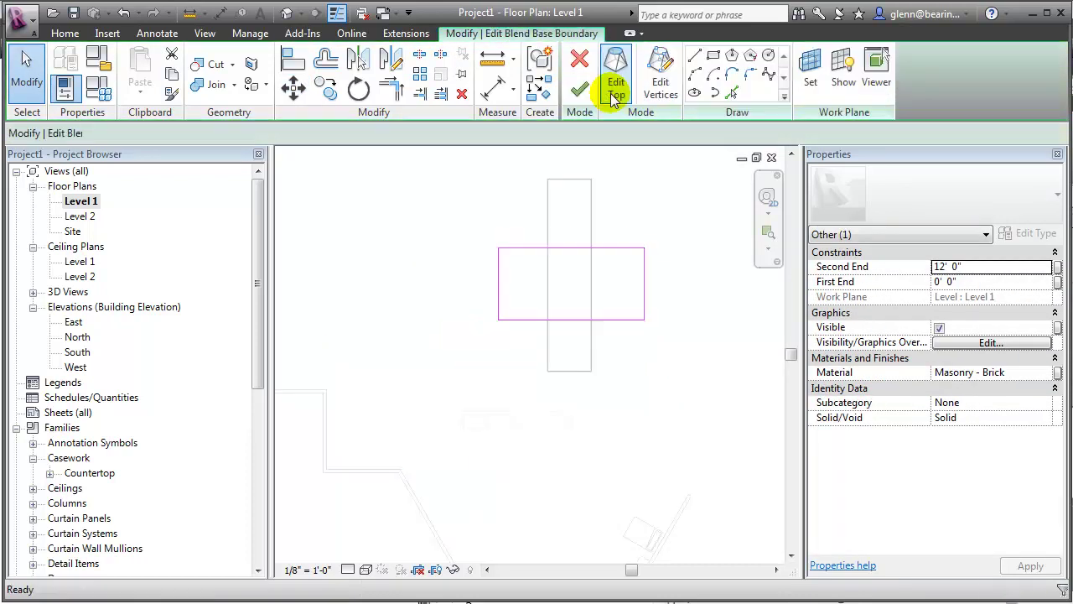
left_click(576, 249)
left_click_drag(575, 249, 574, 309)
left_click(572, 319)
left_click(498, 301)
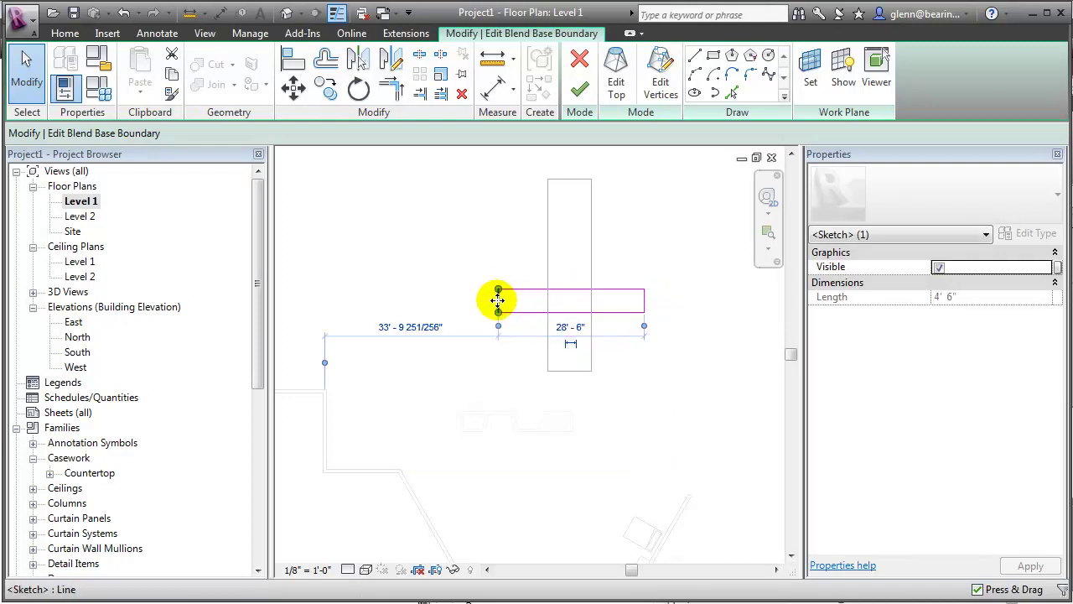
left_click_drag(498, 302, 532, 303)
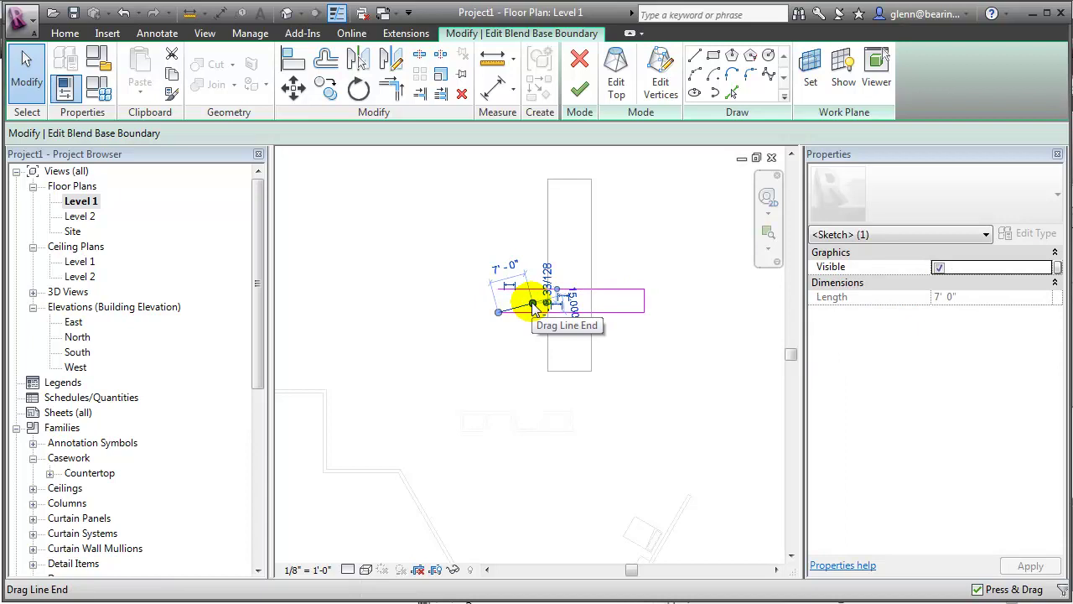
key("ctrl+z")
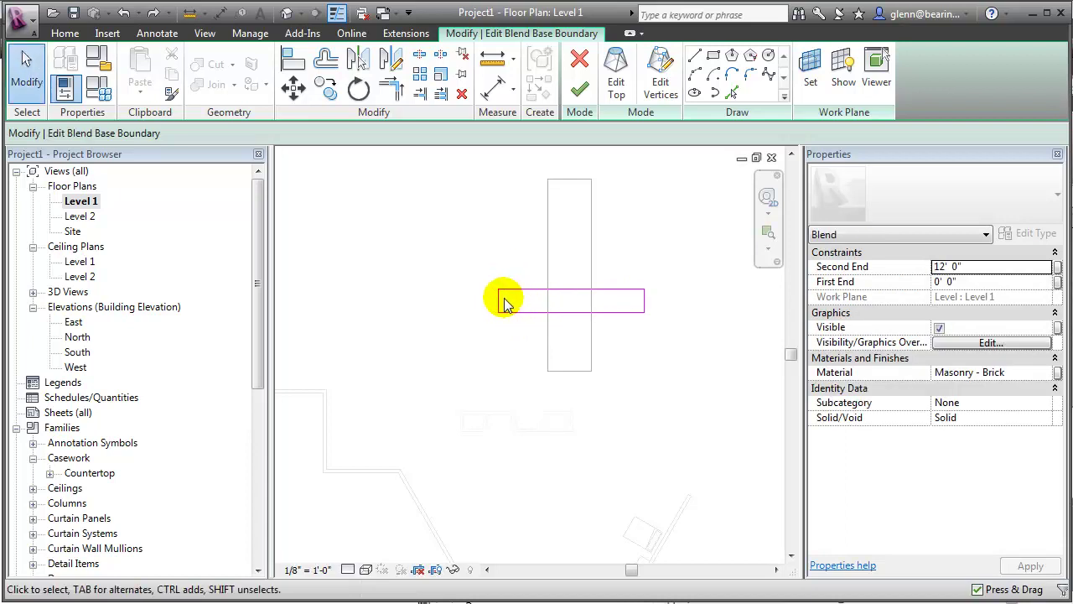
Step: Shorten the base rectangle by moving its left edge inward, to just outside the narrow top boundary
left_click(499, 300)
left_click_drag(499, 300, 534, 302)
left_click(622, 250)
left_click(571, 187)
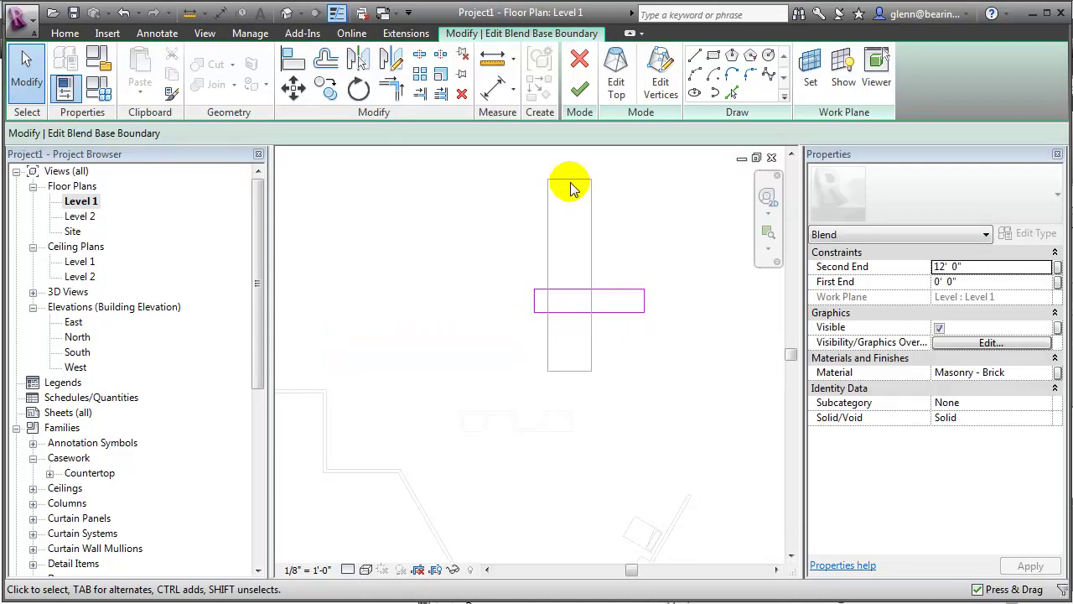
Step: Edit the blend's top boundary and shorten it from both ends so it extends only slightly past the base rectangle
left_click(617, 81)
left_click_drag(570, 186, 577, 266)
left_click(569, 377)
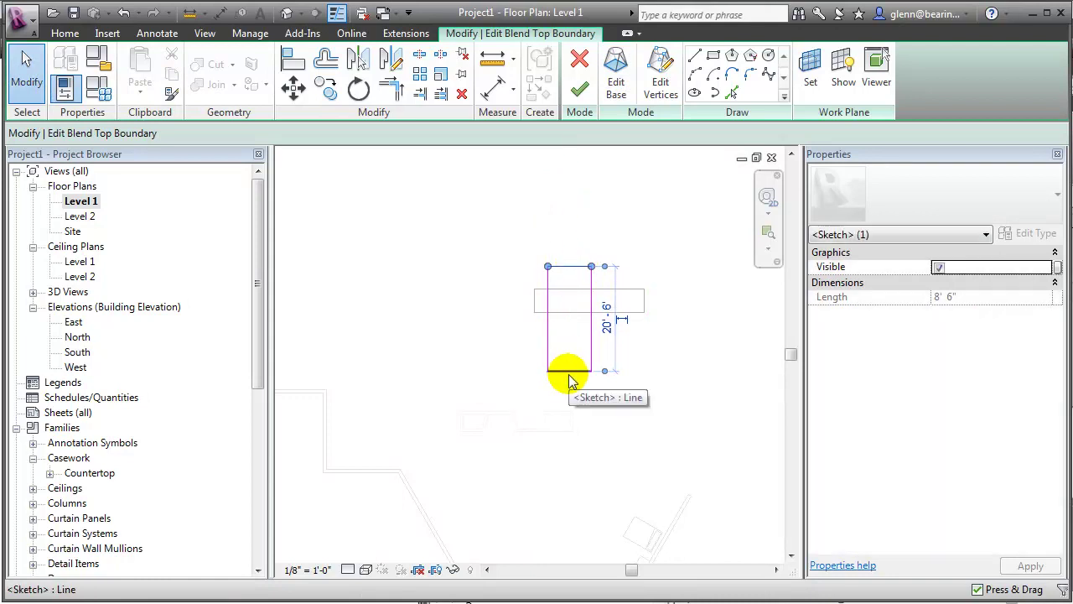
left_click_drag(566, 375, 557, 330)
left_click(541, 191)
Step: Finish the reshaped blend and inspect it from another side in the 3D view
left_click(581, 89)
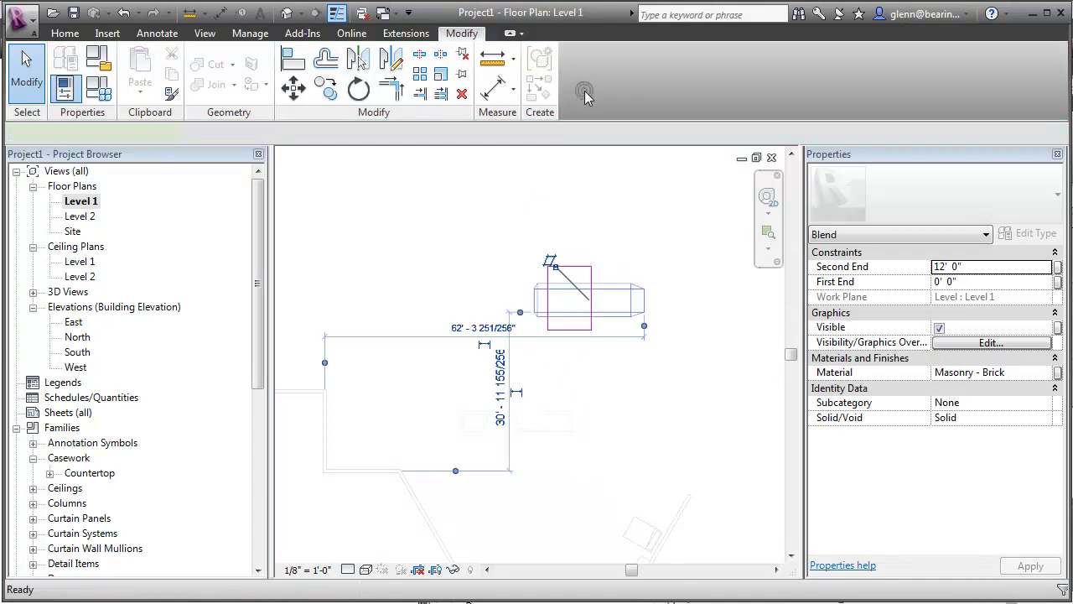
left_click(286, 13)
scroll(631, 298, "down", 3)
left_click(767, 295)
left_click_drag(738, 343, 701, 386)
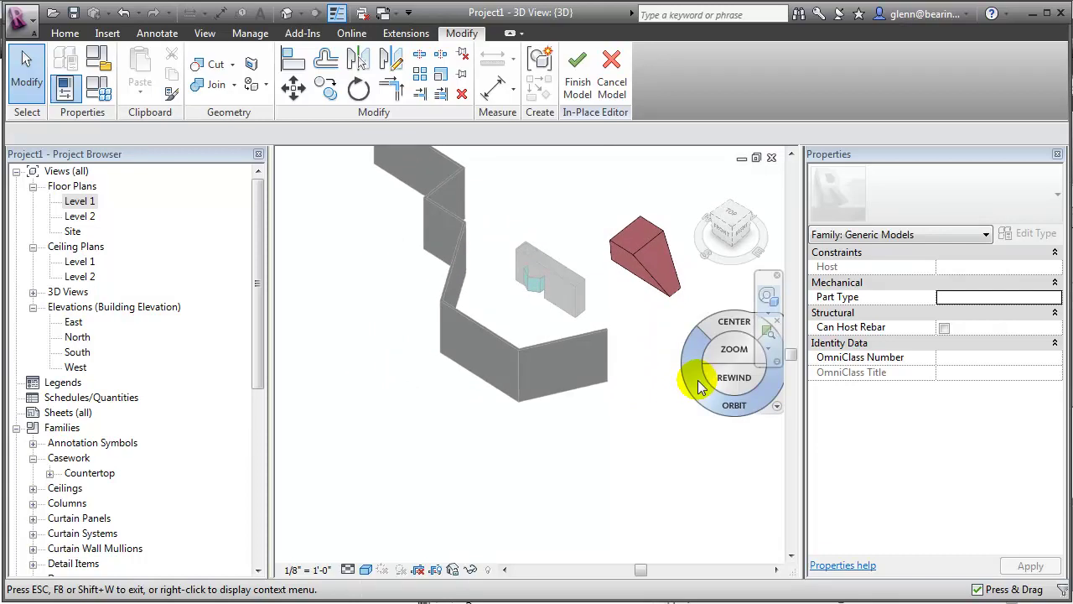
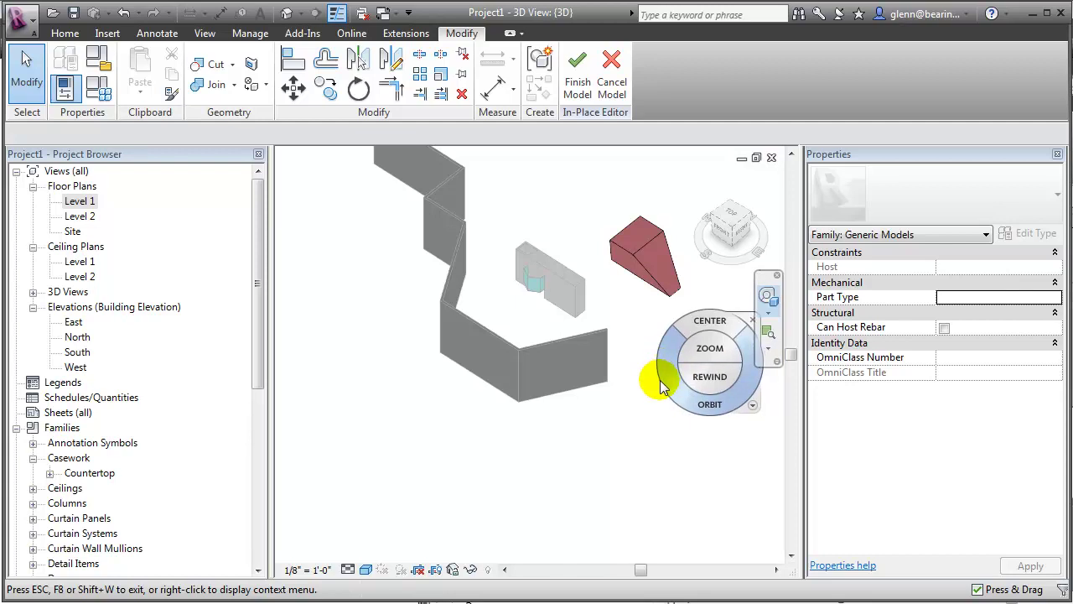
Step: Start a Revolve and, in the Level 1 plan, sketch a left-bulging boundary arc spanning about 32' with a radius of about 18' 4"
left_click(69, 34)
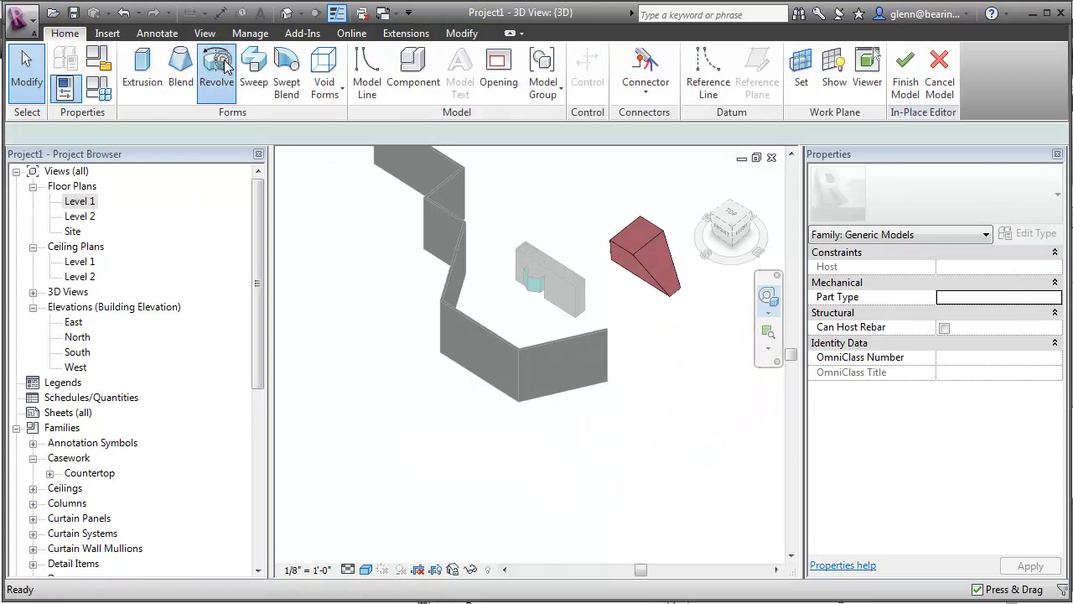
left_click(216, 67)
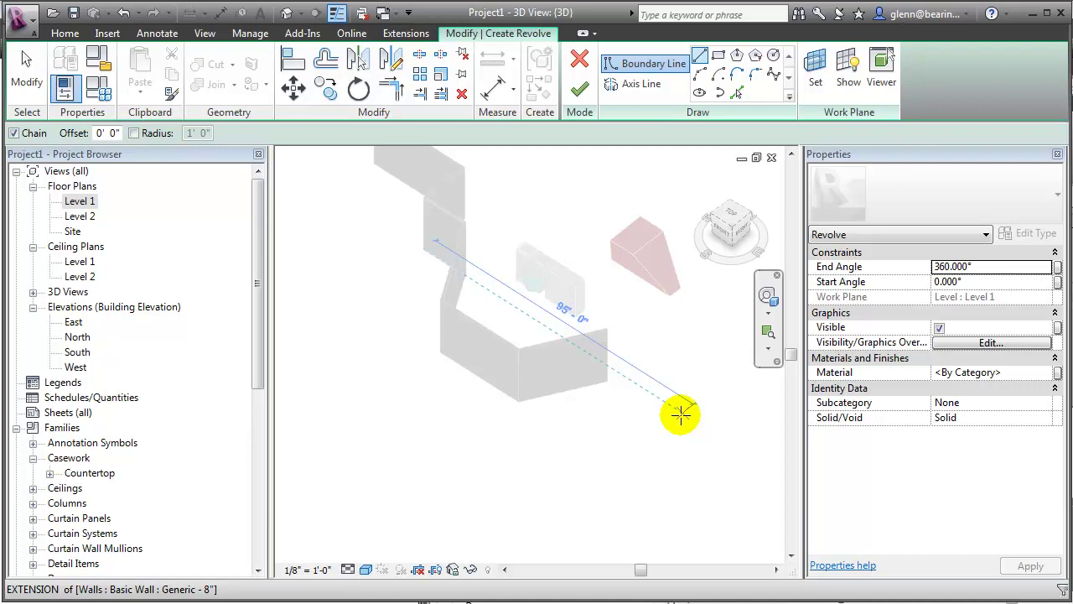
key("Escape")
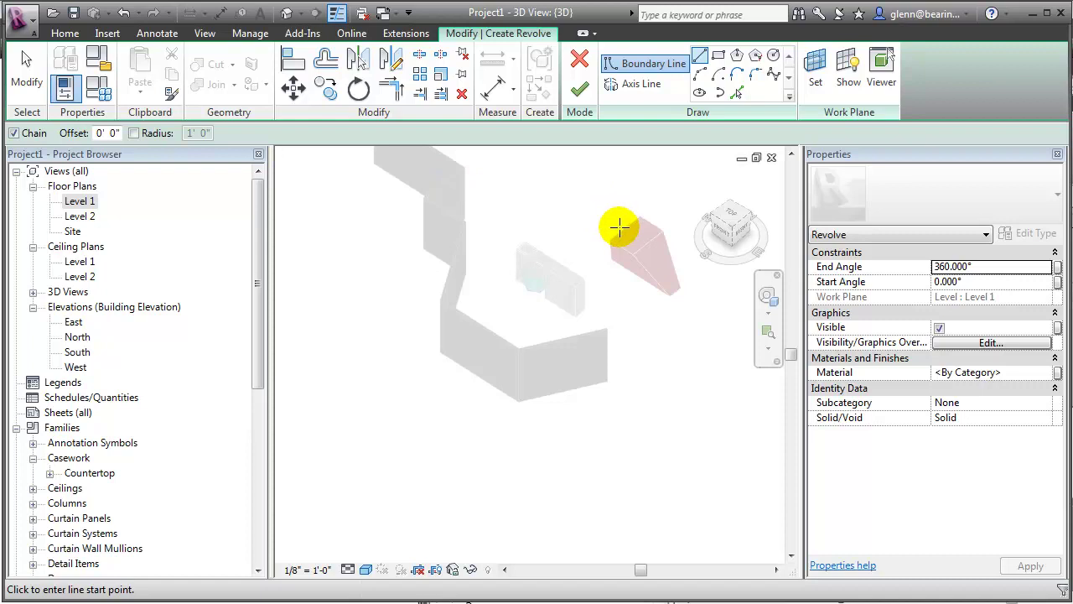
double_click(77, 203)
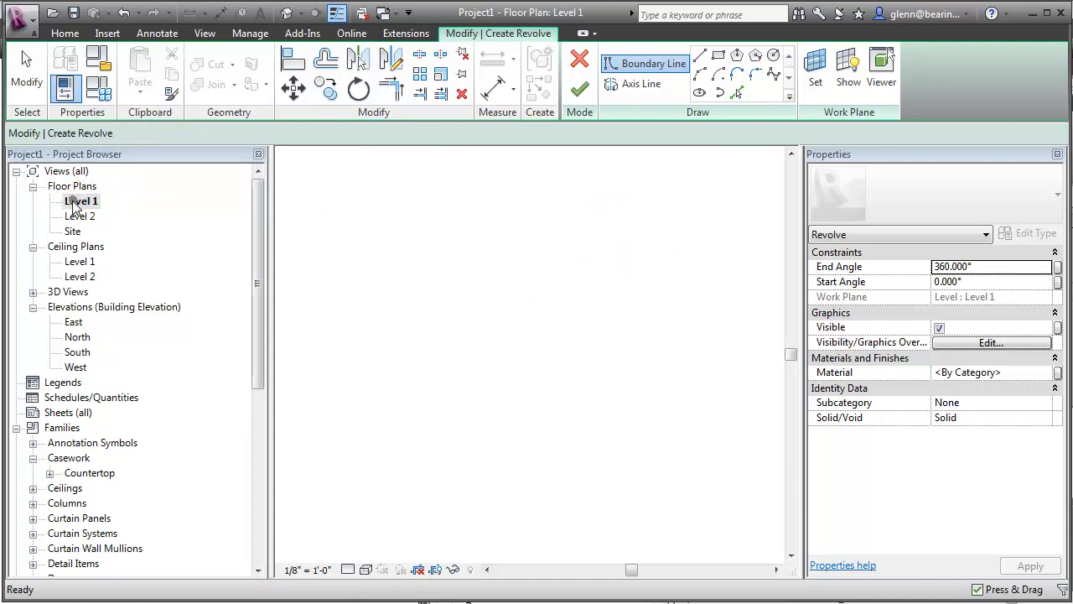
left_click(560, 334)
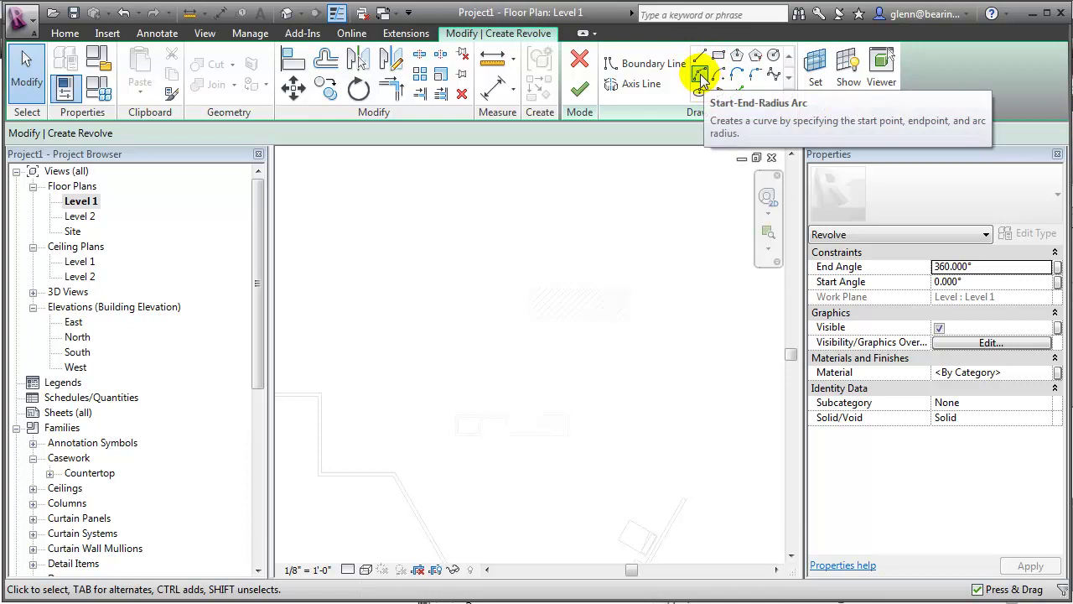
left_click(705, 77)
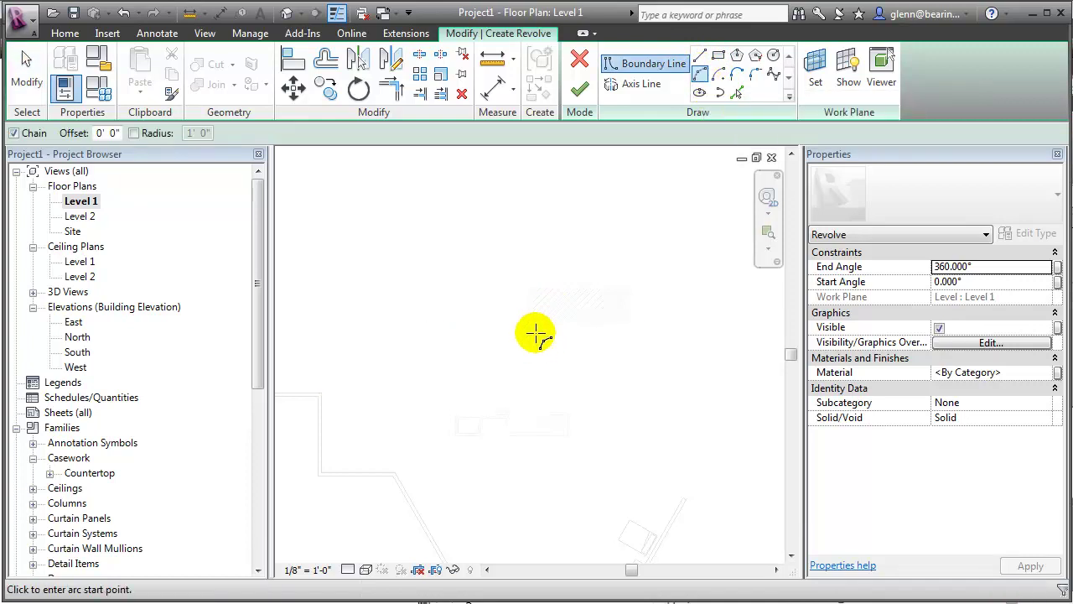
left_click(535, 335)
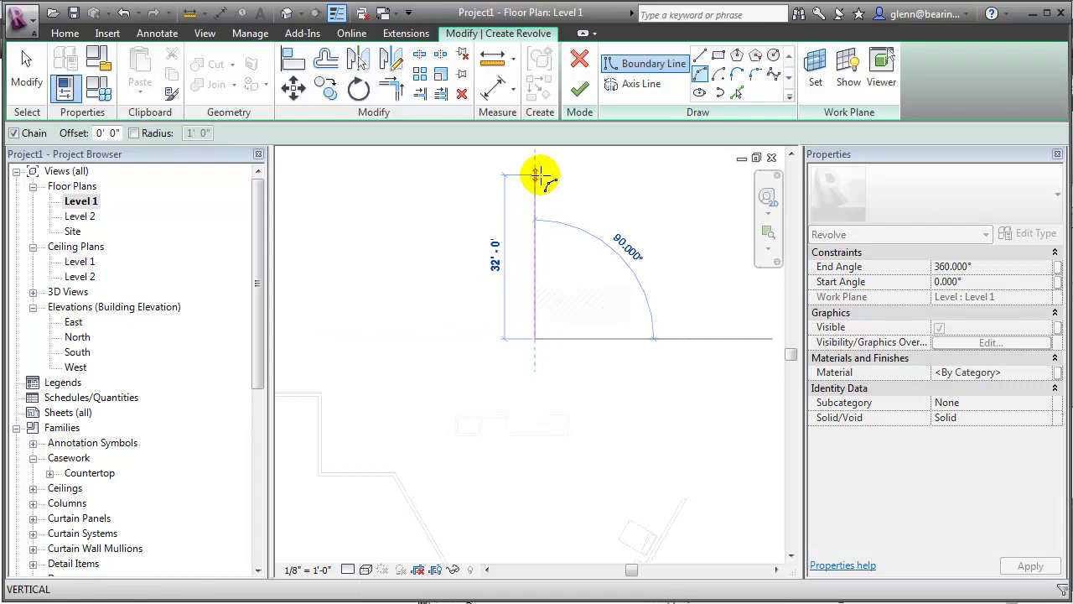
left_click(535, 173)
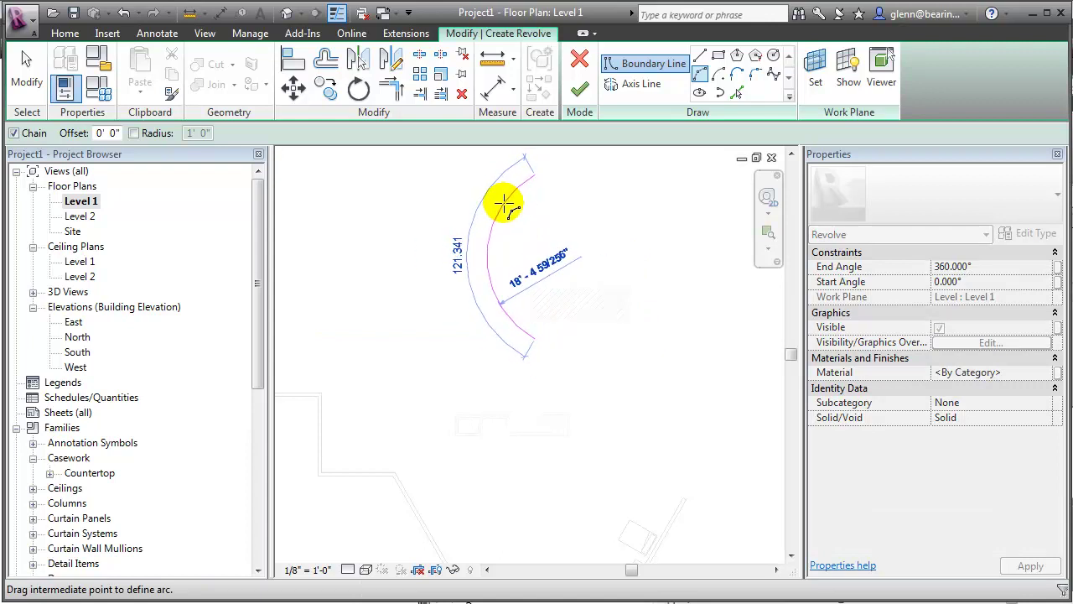
left_click(506, 204)
left_click(24, 62)
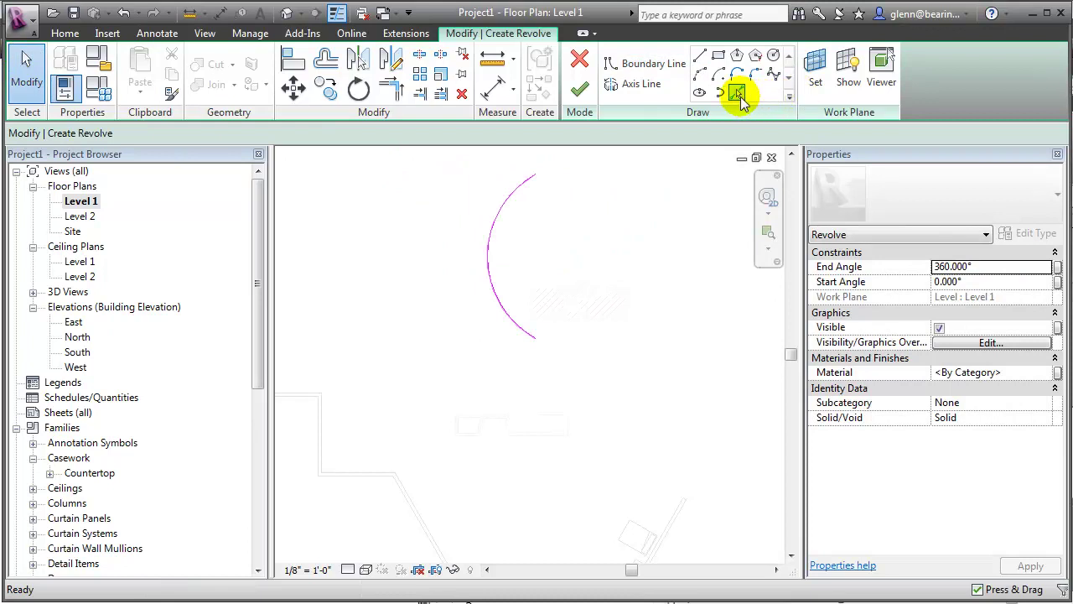
Step: Offset a copy of the boundary arc 1' toward its inner side using Pick Lines
left_click(737, 93)
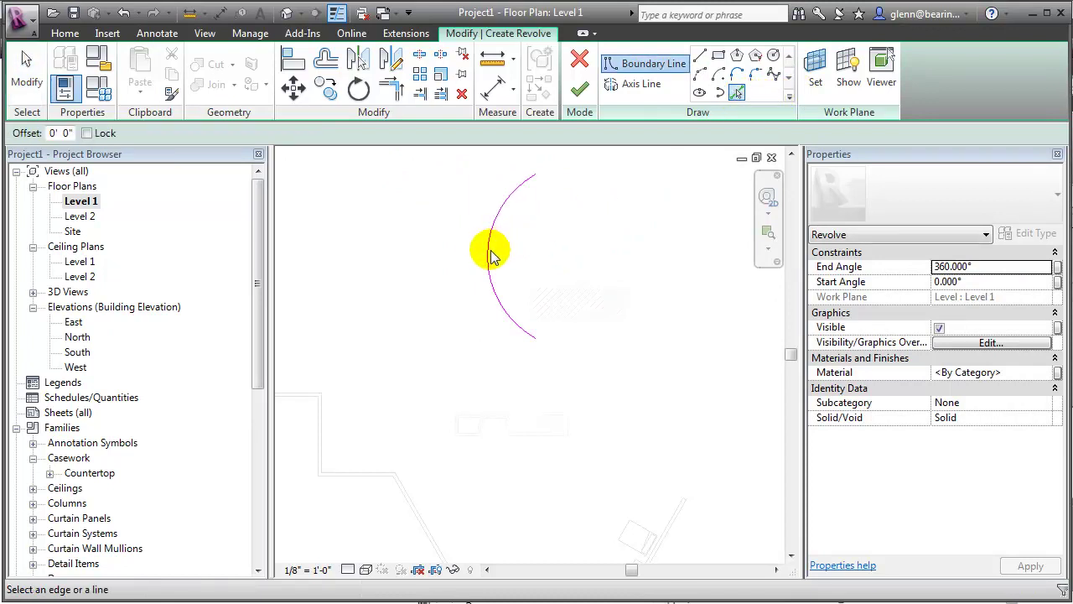
left_click(67, 132)
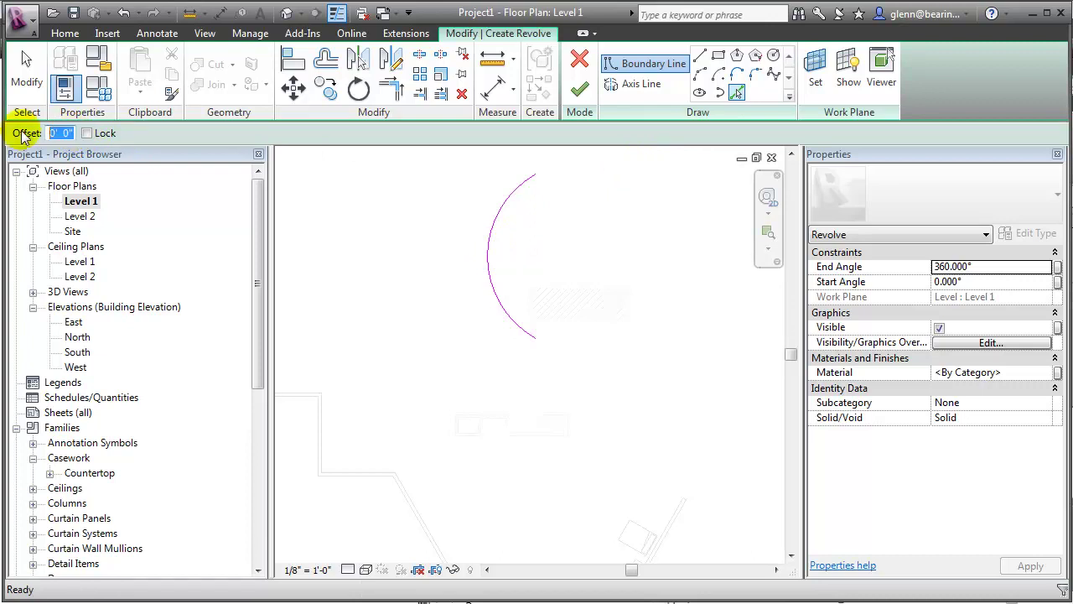
type("1")
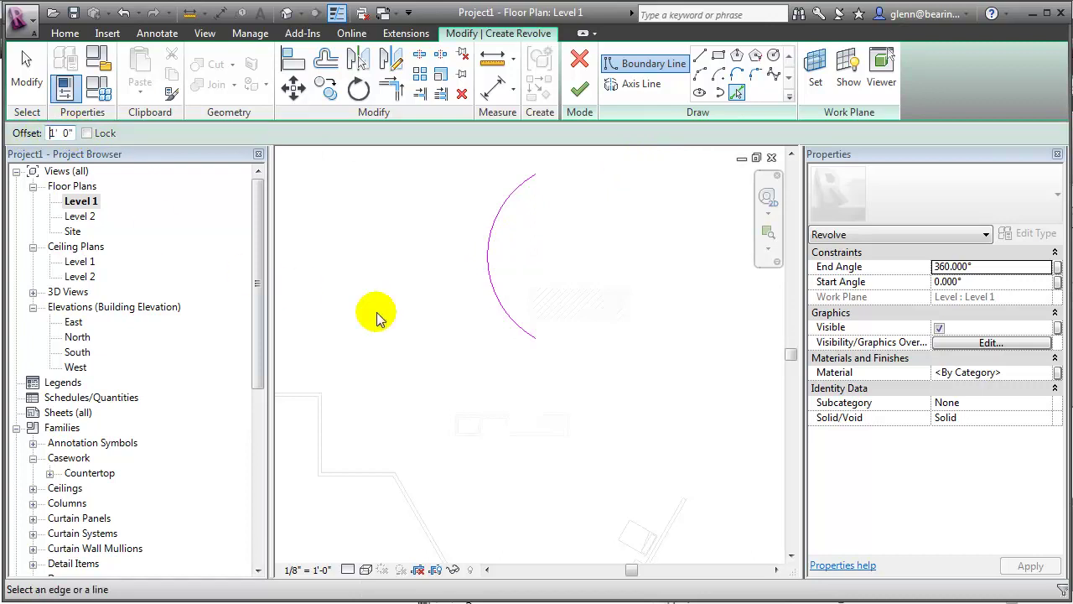
left_click(501, 298)
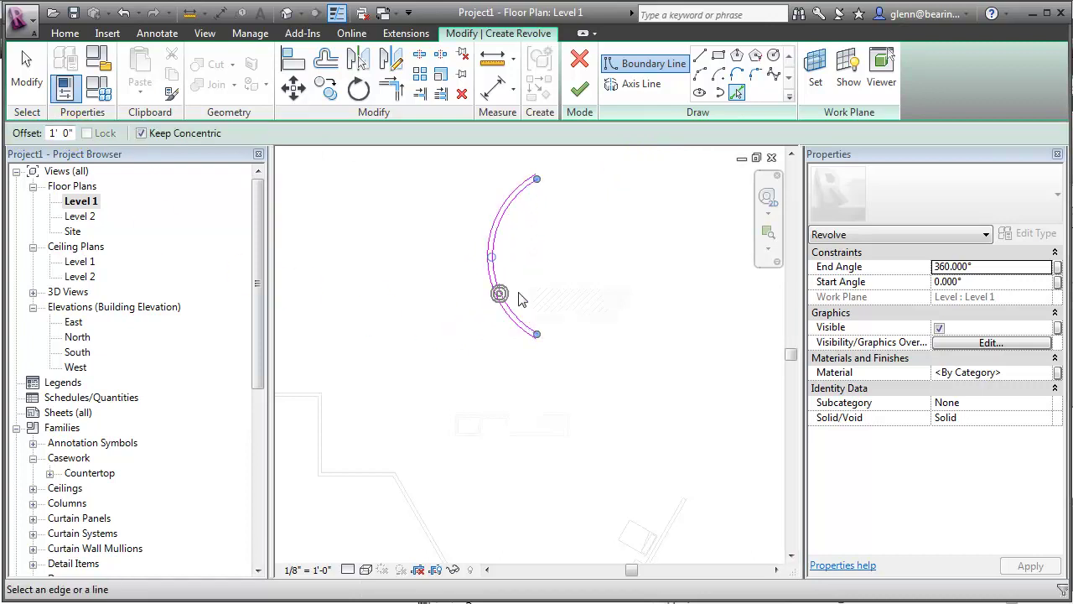
Step: Close the upper end of the two arcs with a straight boundary line drawn at 0 offset
left_click(703, 58)
left_click(767, 228)
left_click_drag(468, 157, 556, 211)
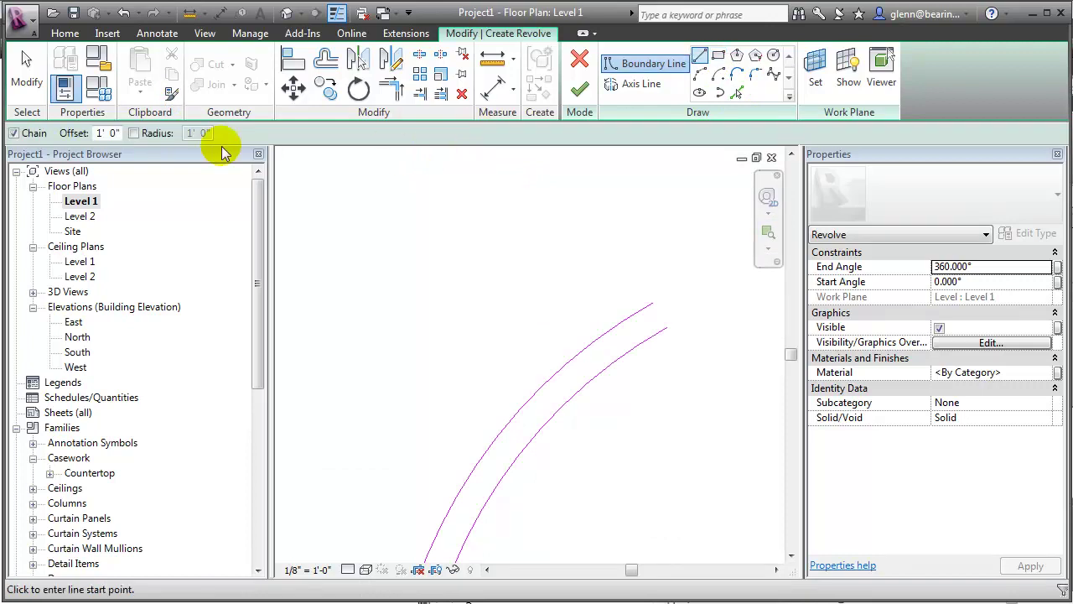
type("0")
left_click(652, 305)
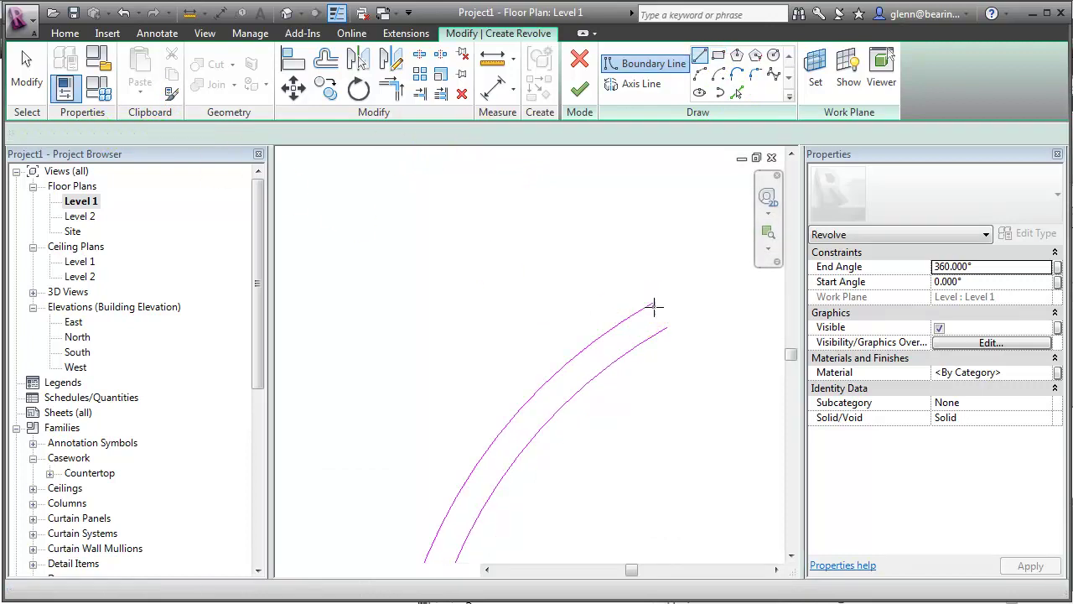
left_click(663, 326)
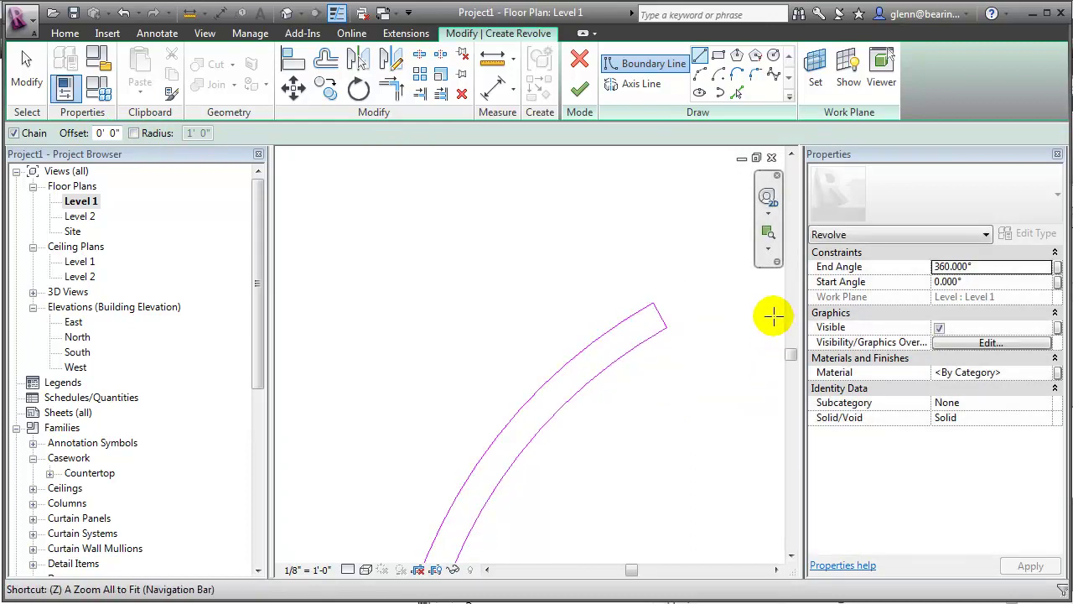
Step: Close the lower end of the double-arc profile with a short straight boundary line
key("o")
left_click_drag(788, 359, 791, 444)
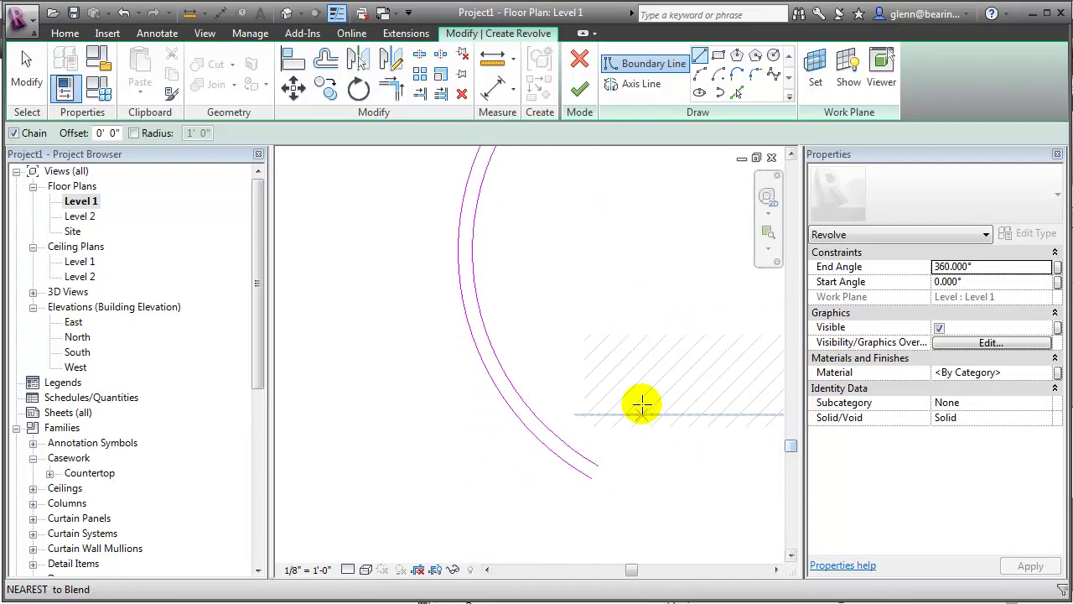
left_click(592, 479)
key("Escape")
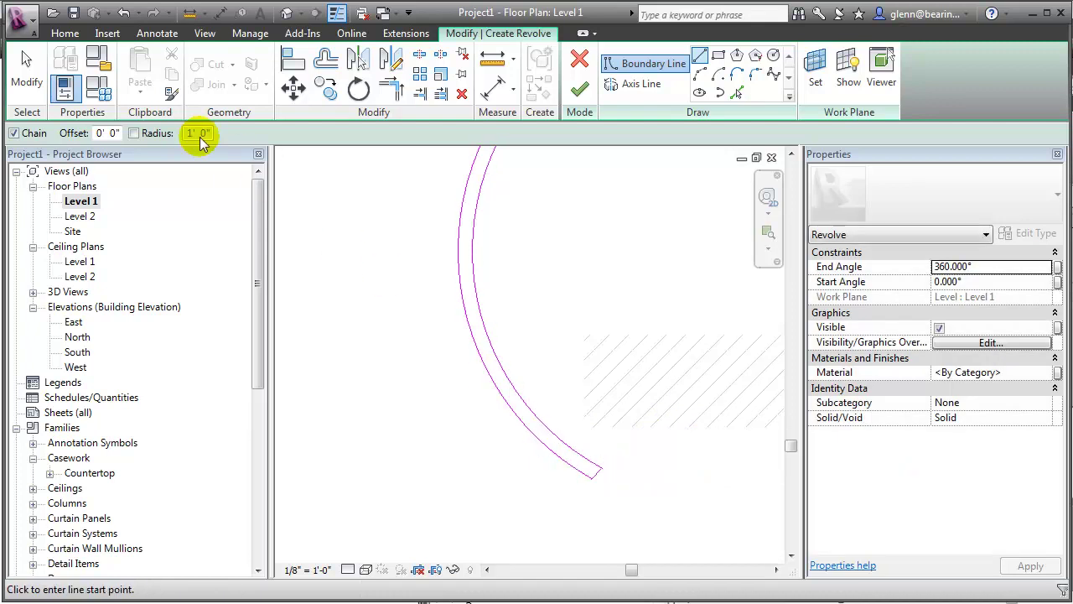
left_click(25, 60)
Step: Draw a vertical axis line about 40' 8" long on the arc's open side and finish the revolve
scroll(426, 352, "up", 1)
scroll(426, 352, "down", 2)
left_click(638, 84)
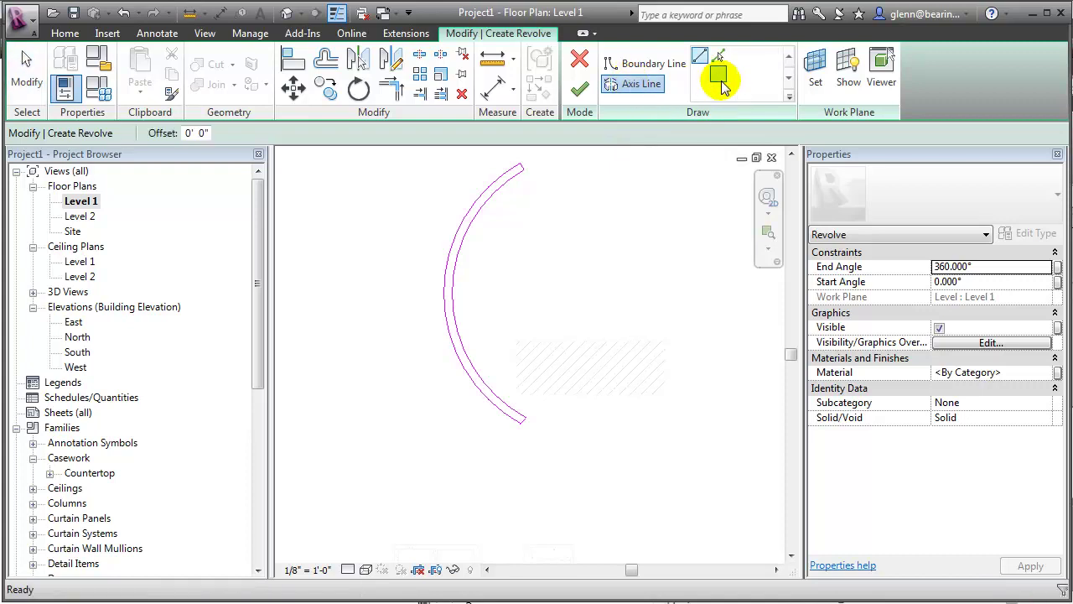
left_click(703, 60)
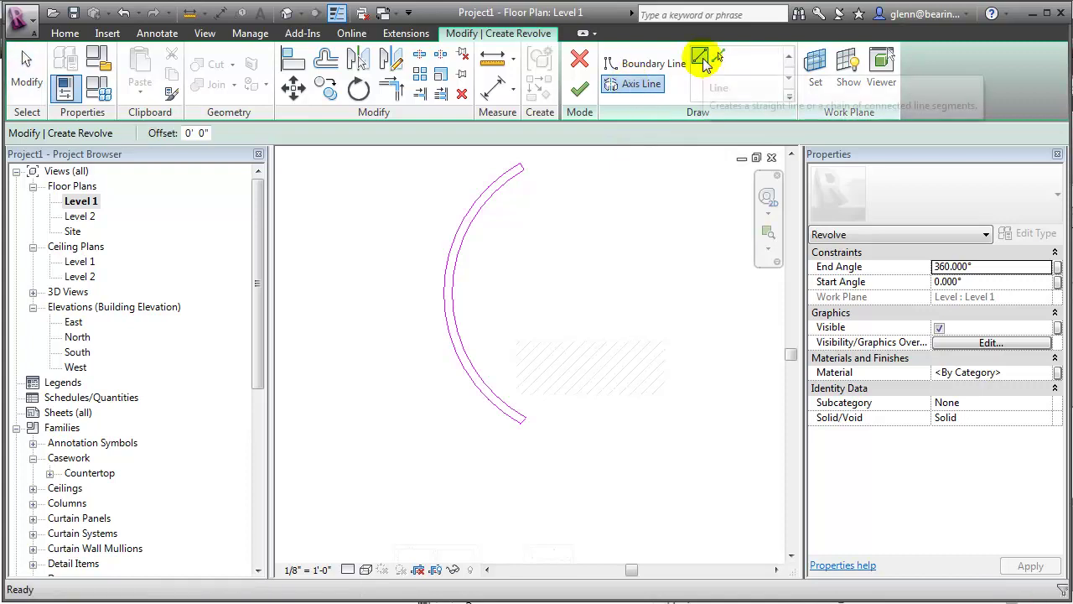
left_click(600, 485)
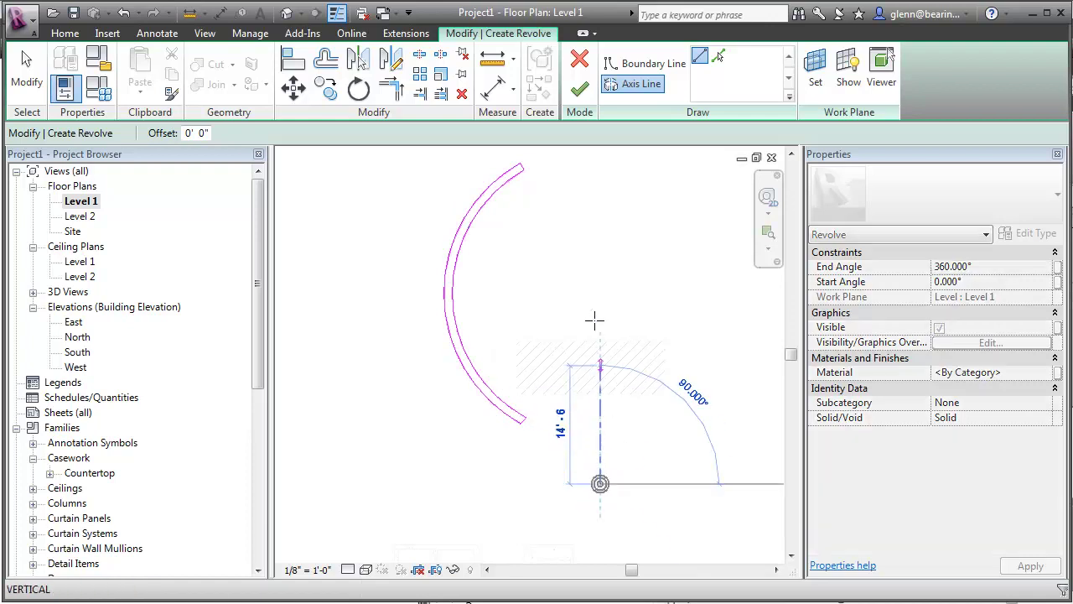
left_click(600, 152)
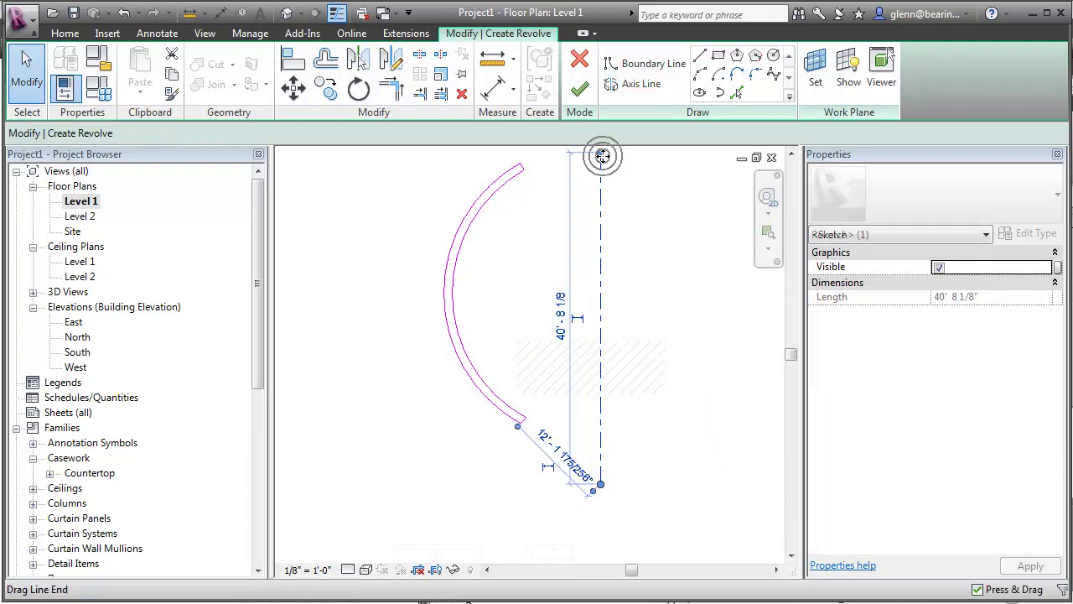
left_click(28, 82)
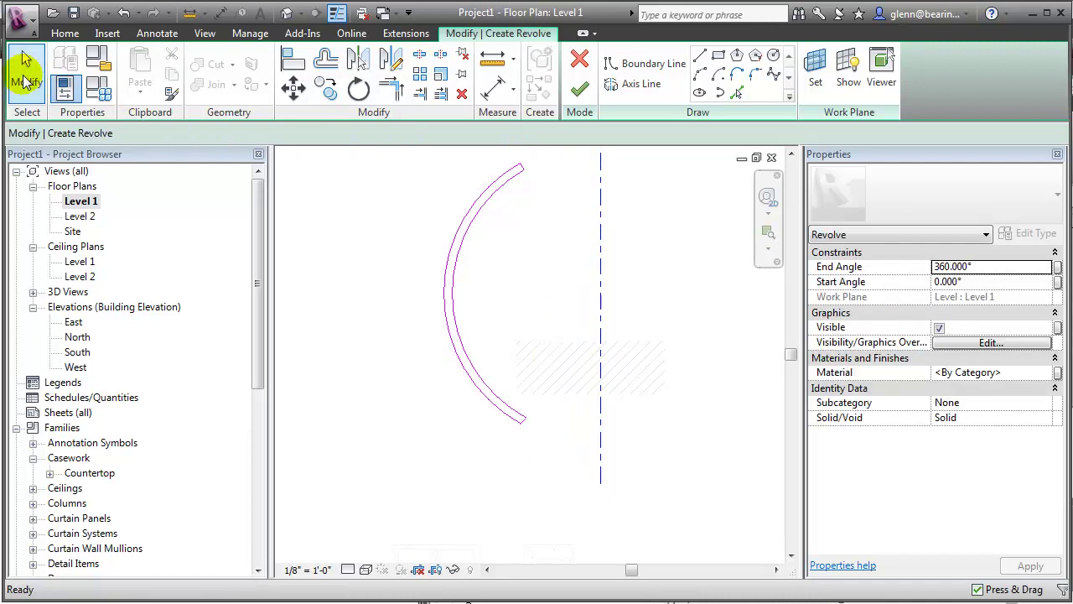
left_click(586, 94)
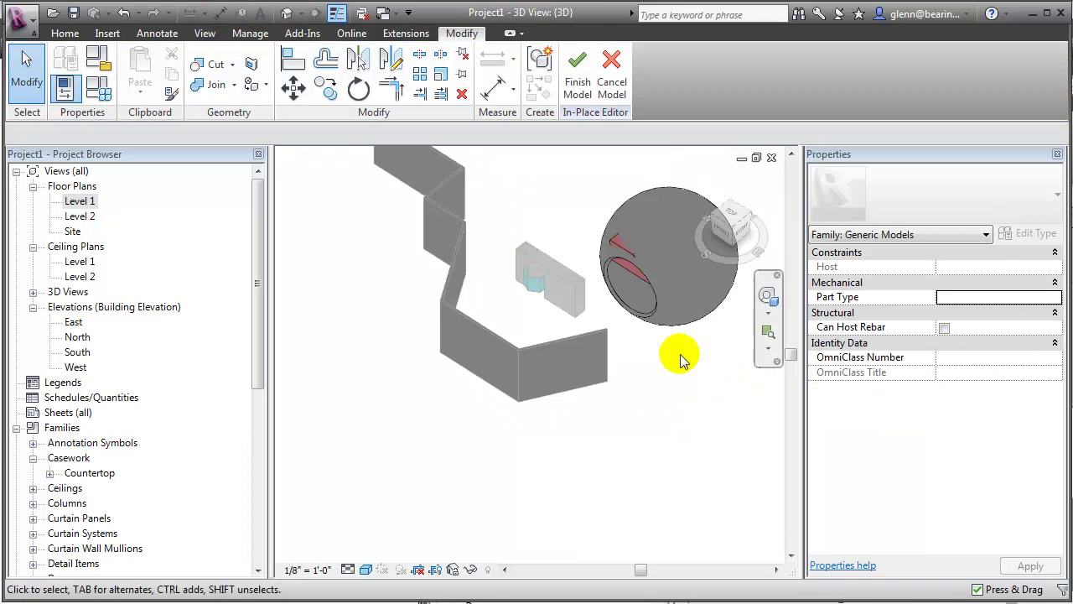
Step: Select the revolve in the 3D view and set its End Angle to 180°
left_click(651, 307)
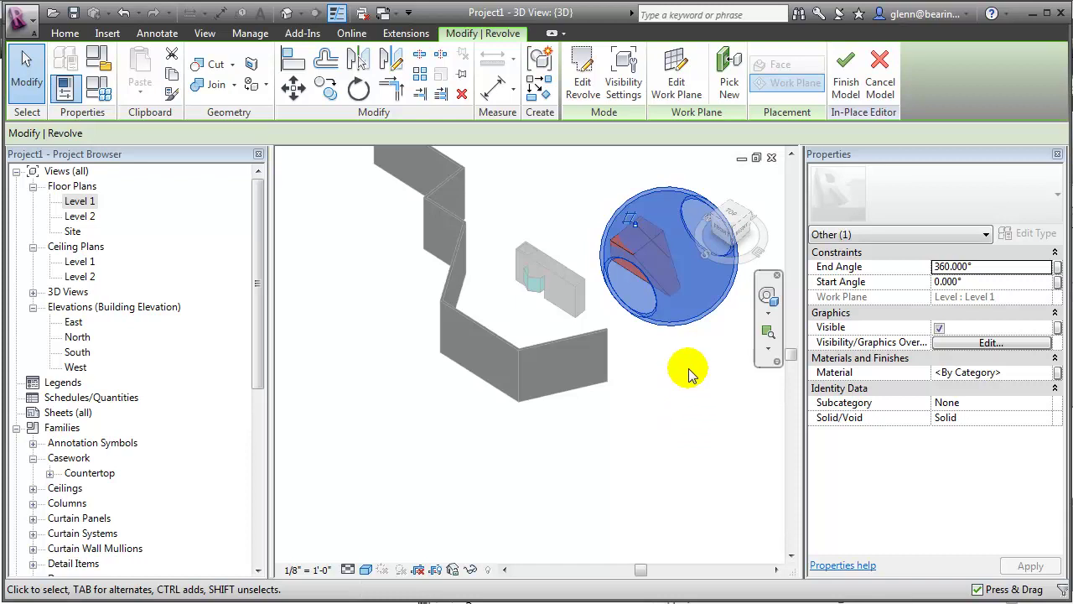
left_click(648, 367)
left_click(656, 321)
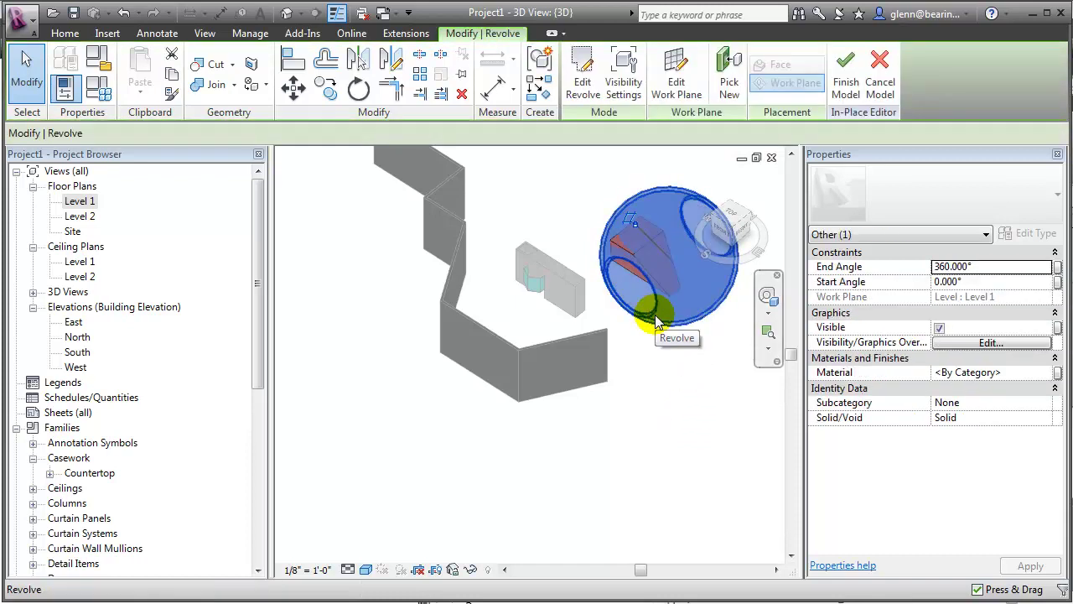
left_click(1013, 275)
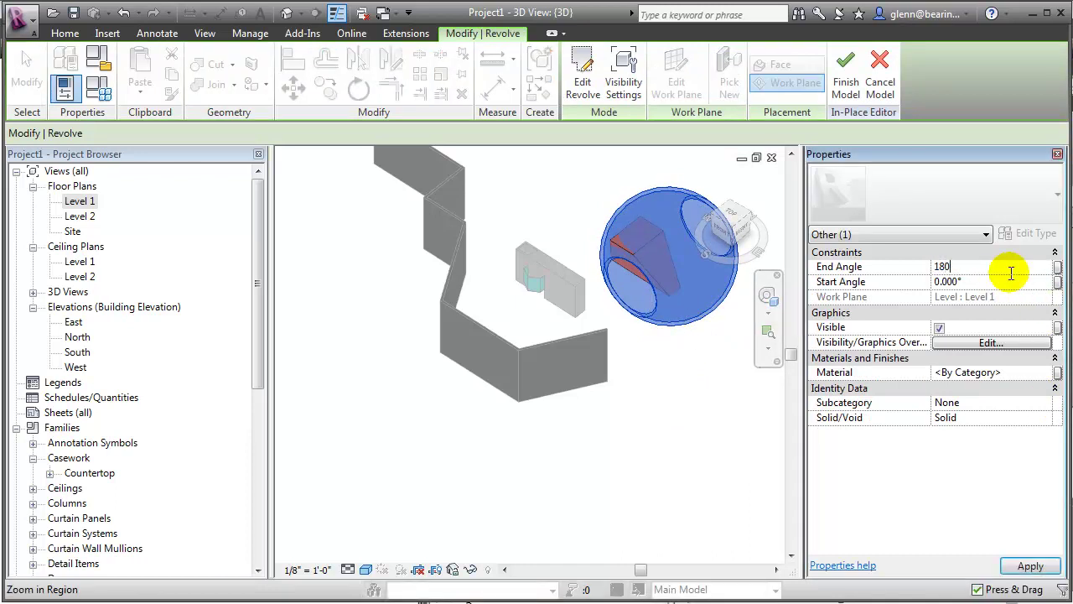
key("Return")
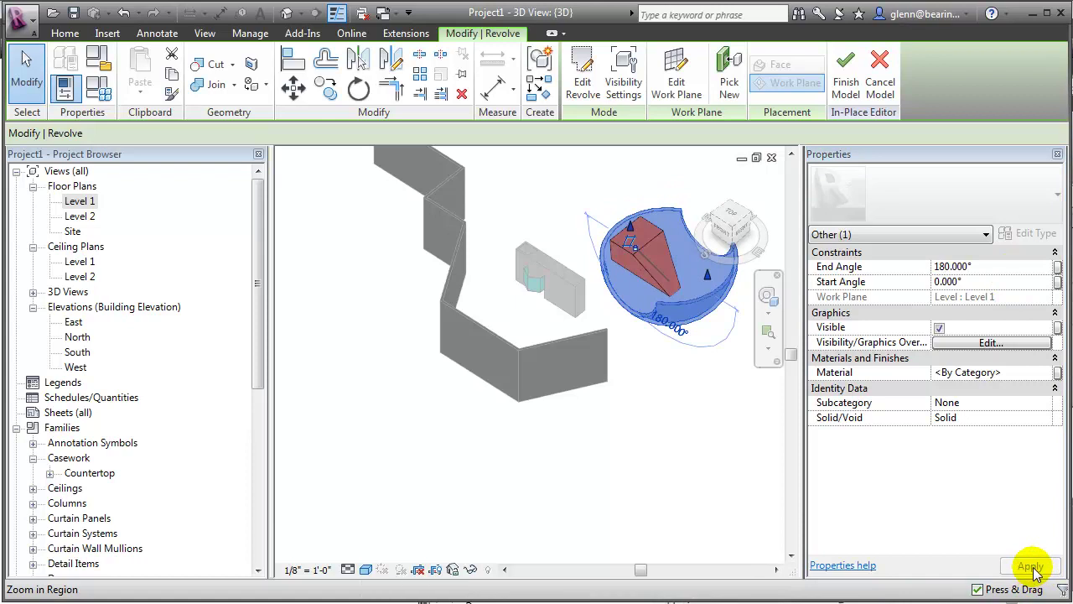
Step: Set the revolve's Start Angle to 180° and End Angle to 360°, then deselect it
left_click(1008, 283)
left_click(1001, 268)
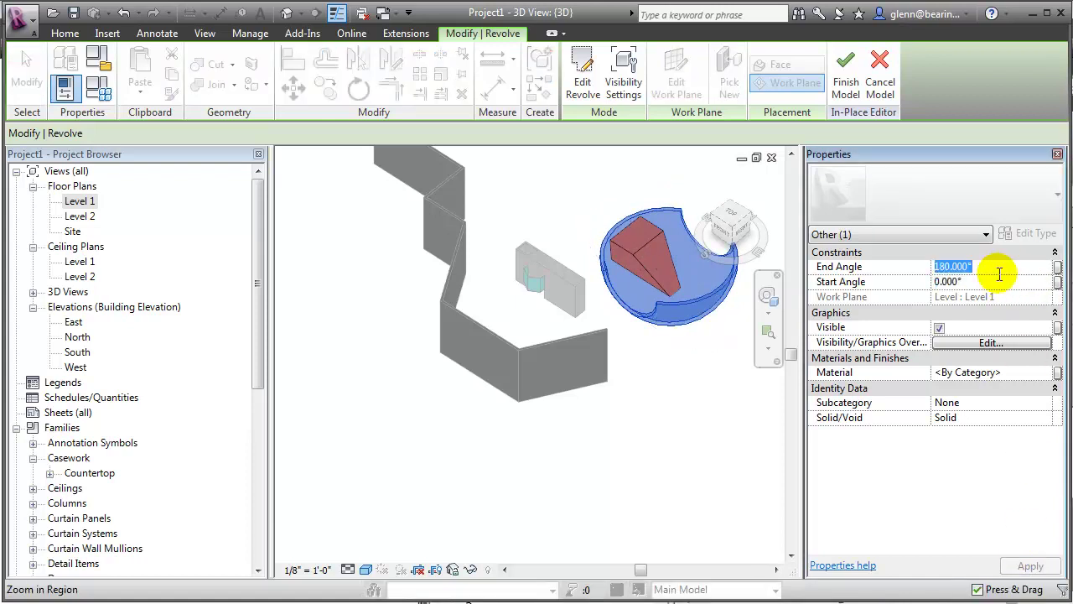
left_click(998, 284)
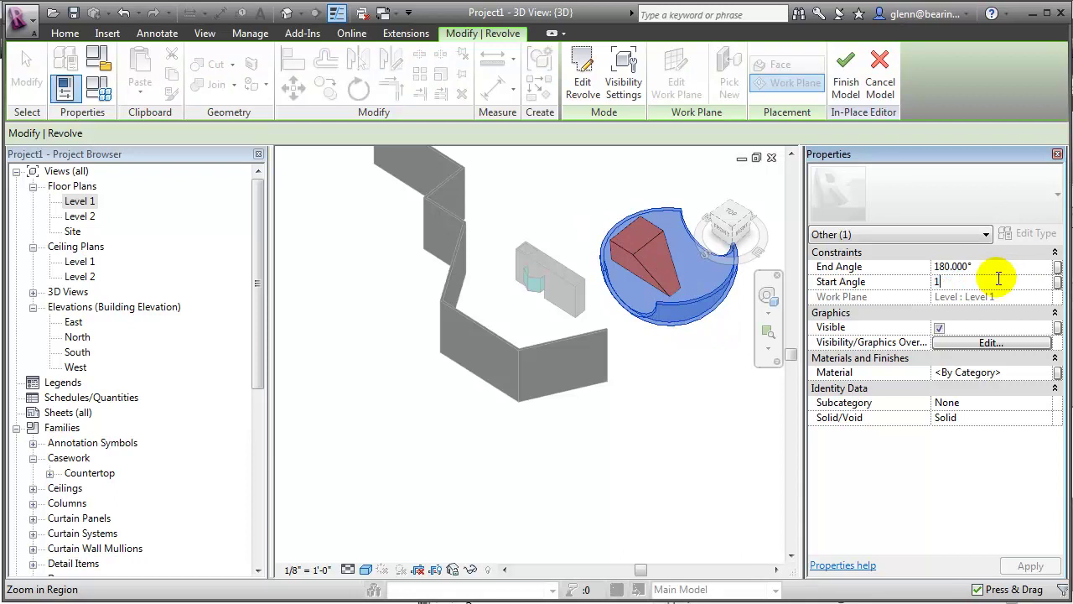
left_click(1014, 268)
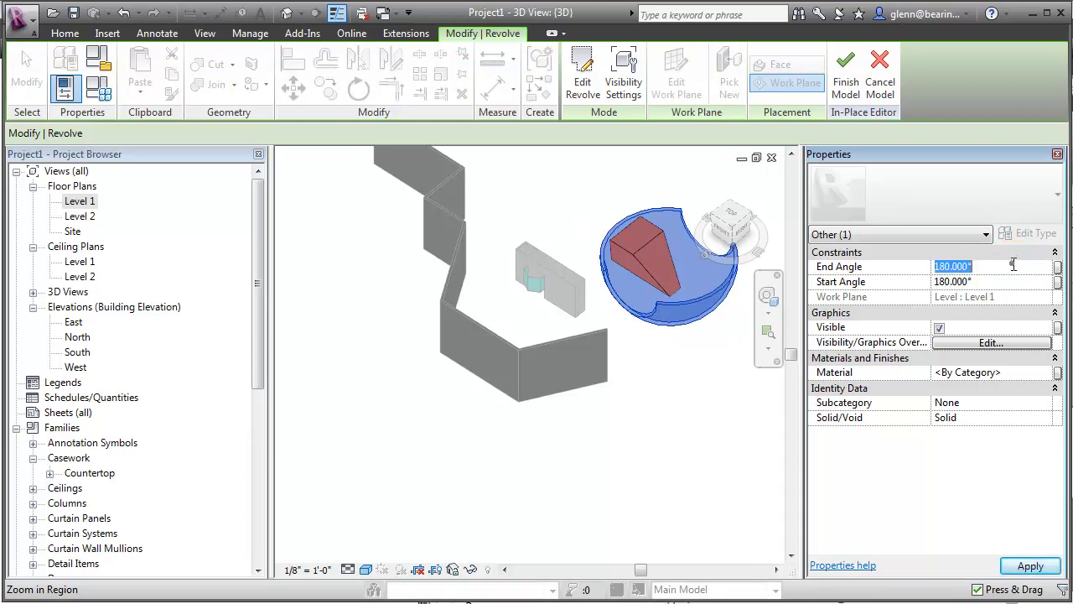
type("360")
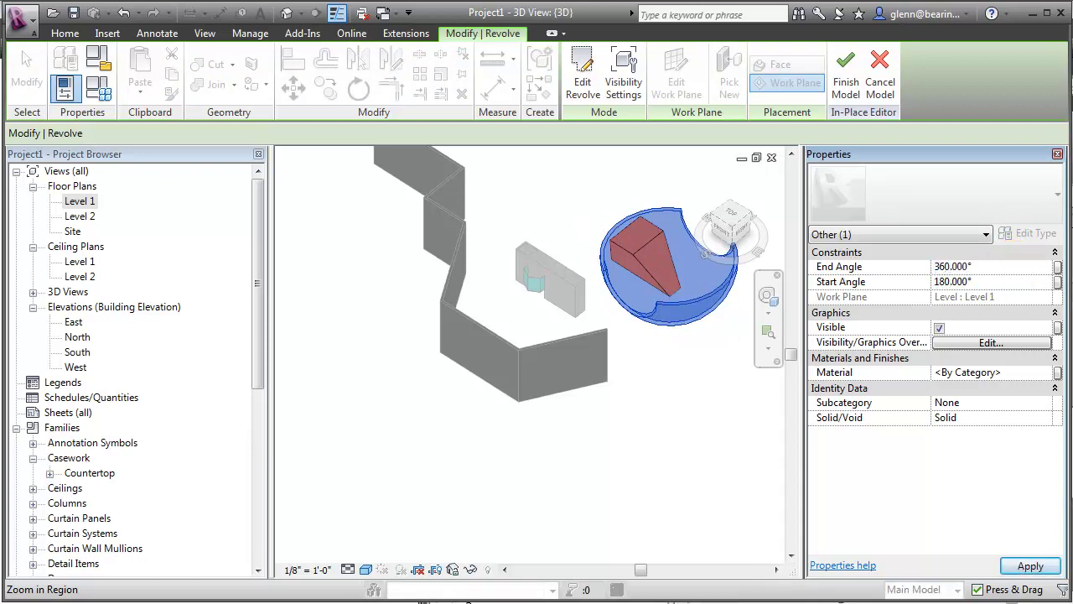
key("Return")
left_click(736, 432)
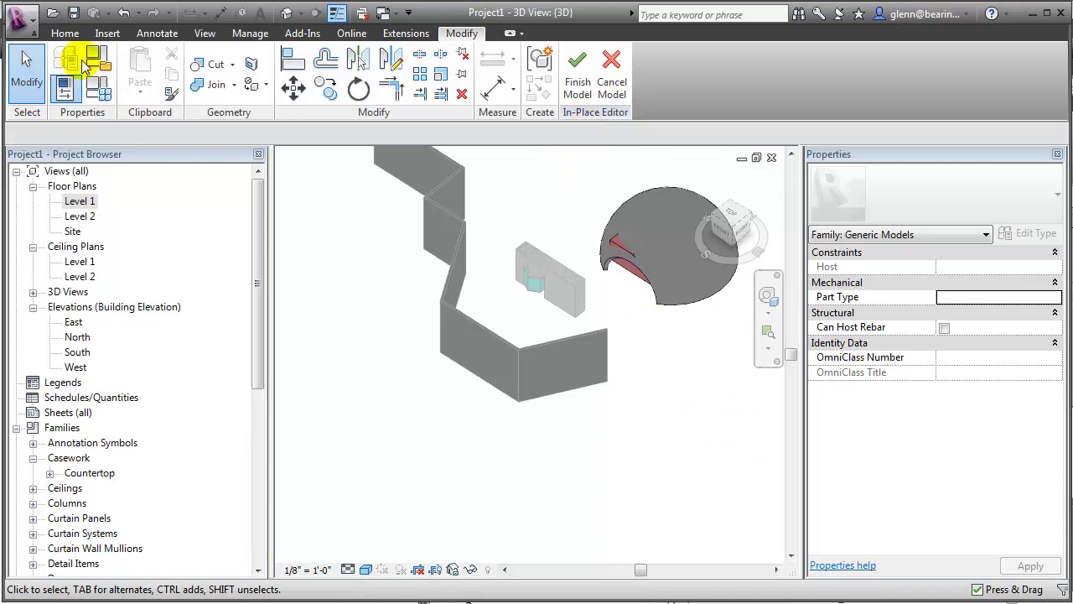
Step: Start a Sweep form, entering Pick Path mode and leaving it without picking an edge
left_click(75, 33)
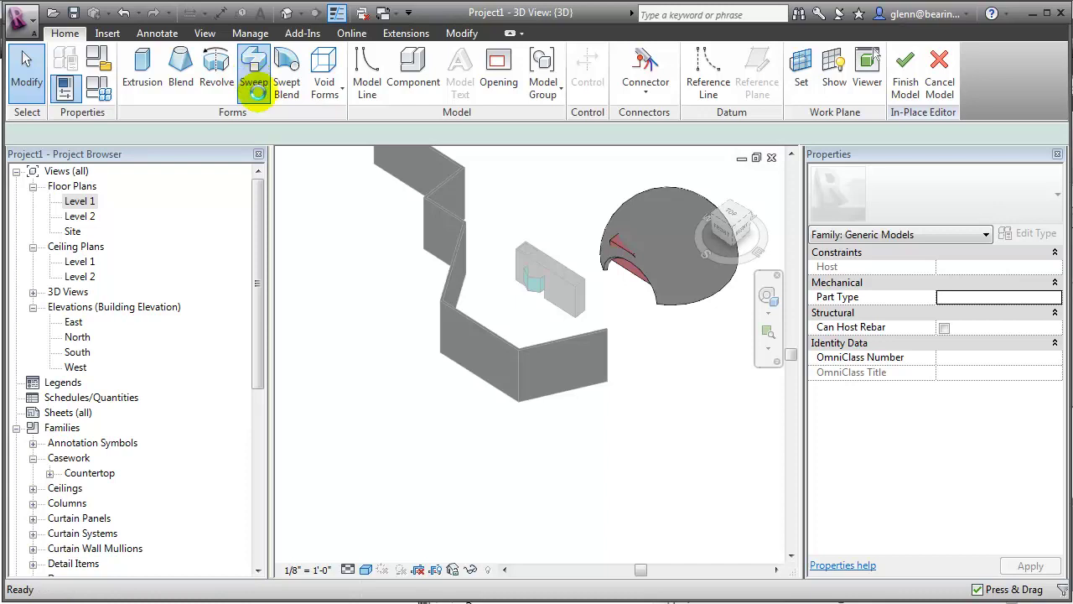
left_click(253, 84)
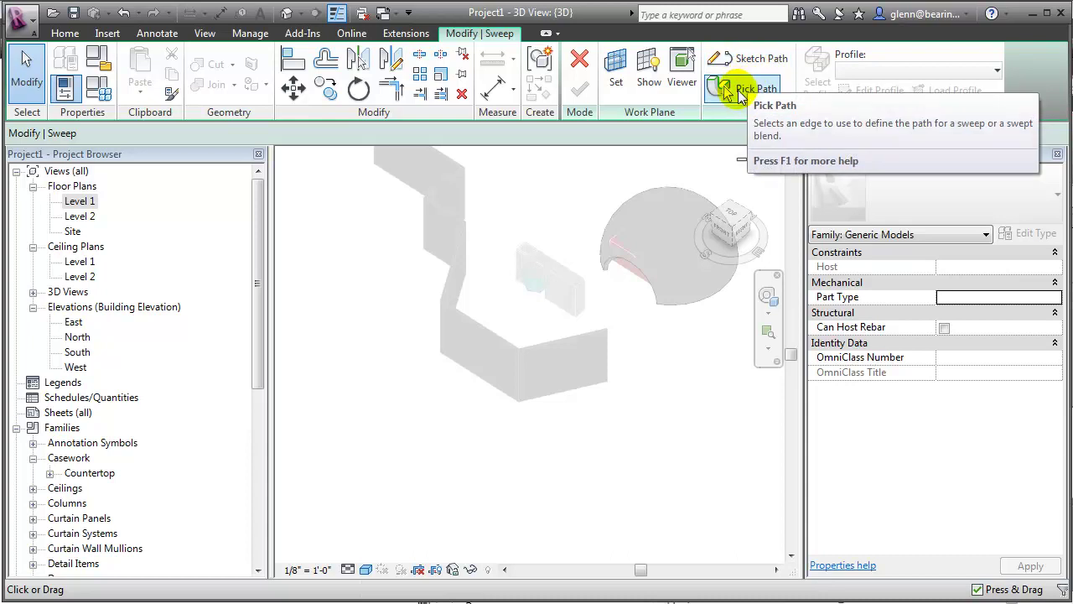
left_click(741, 91)
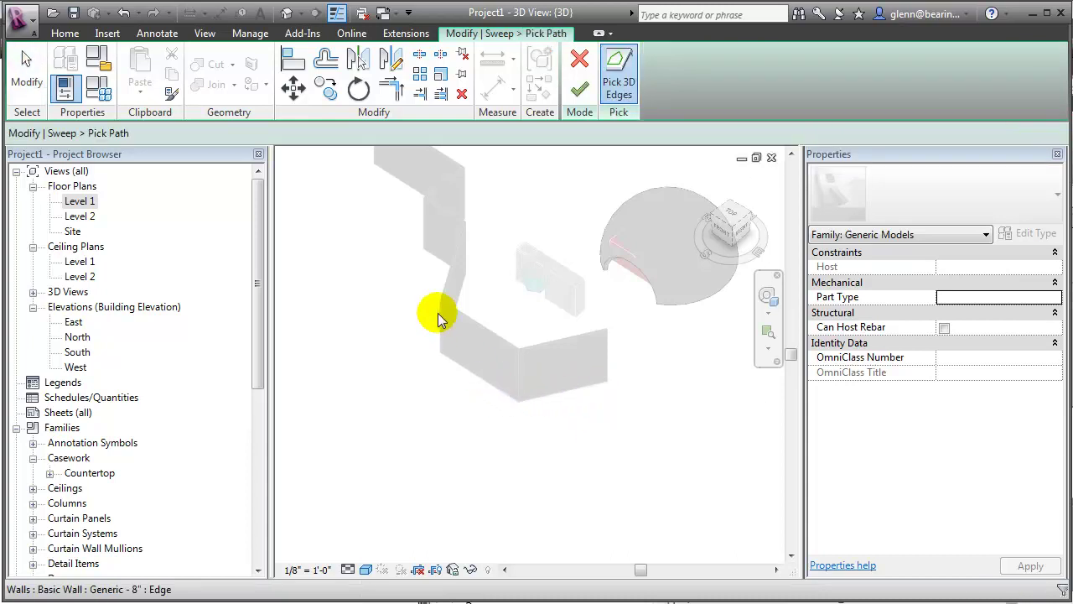
left_click(580, 64)
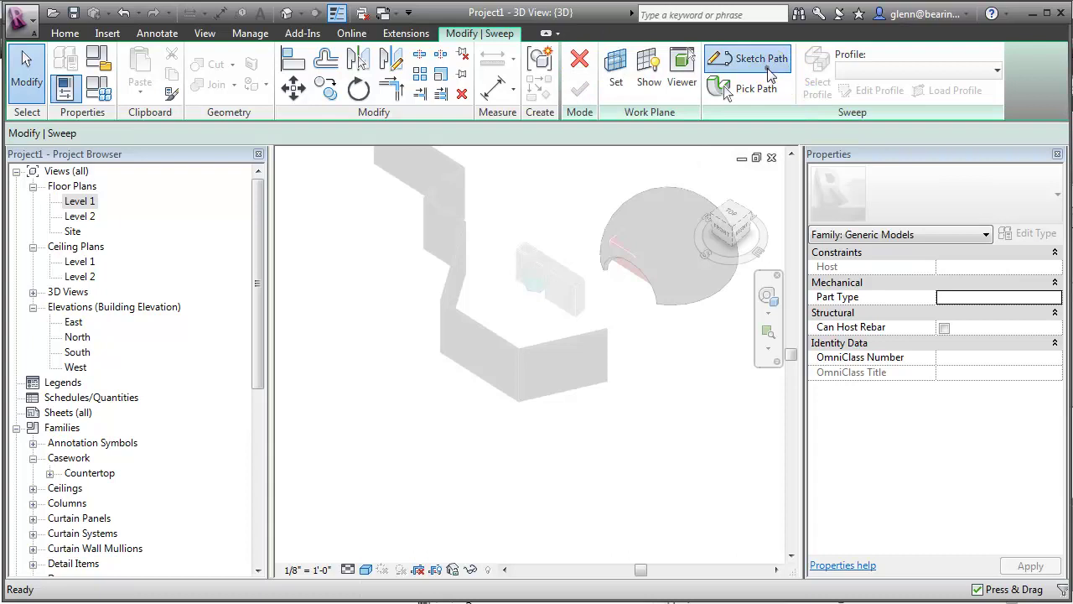
Step: Sketch the sweep path as an S-shaped spline with five control points in front of the zigzag walls
left_click(751, 59)
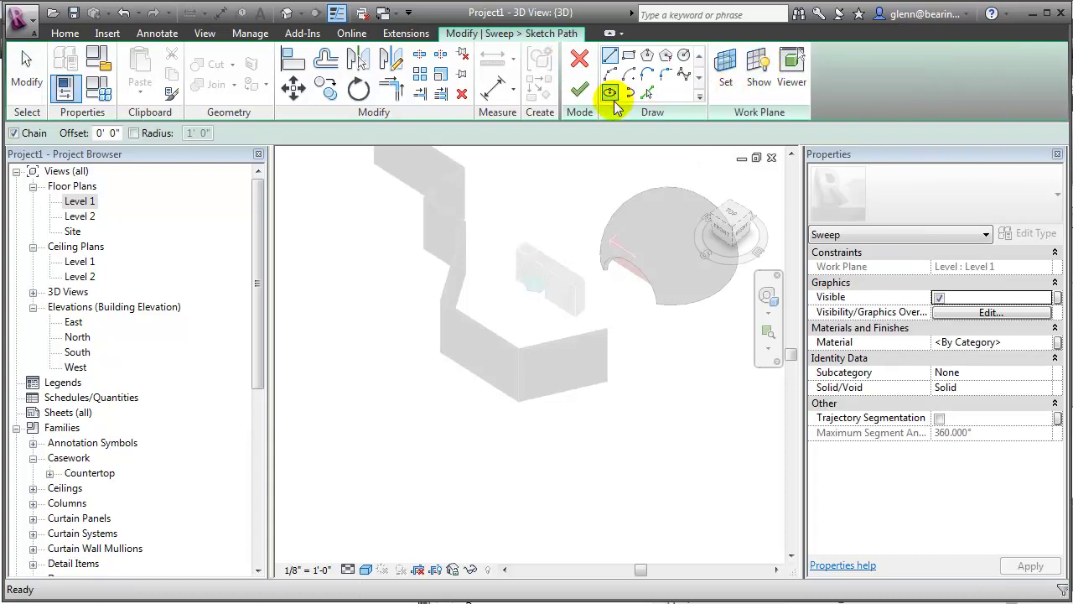
left_click(684, 74)
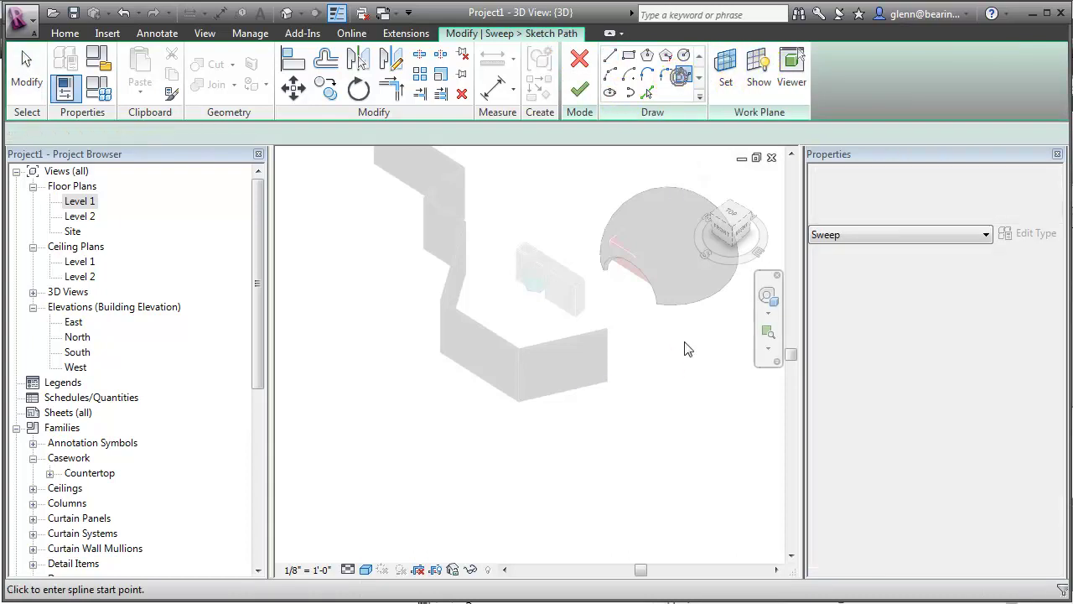
left_click(510, 476)
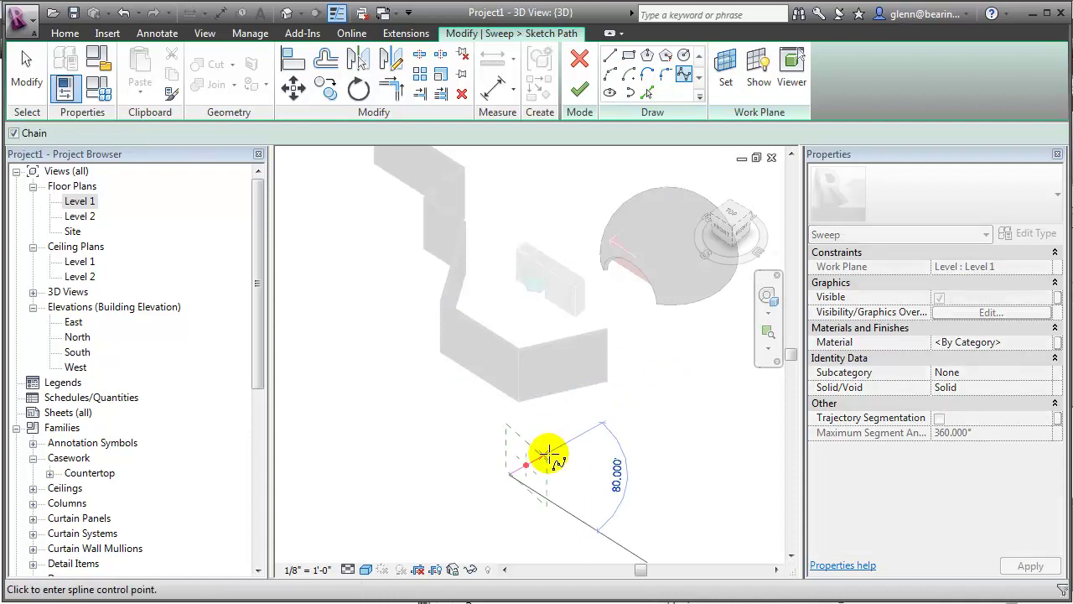
left_click(599, 443)
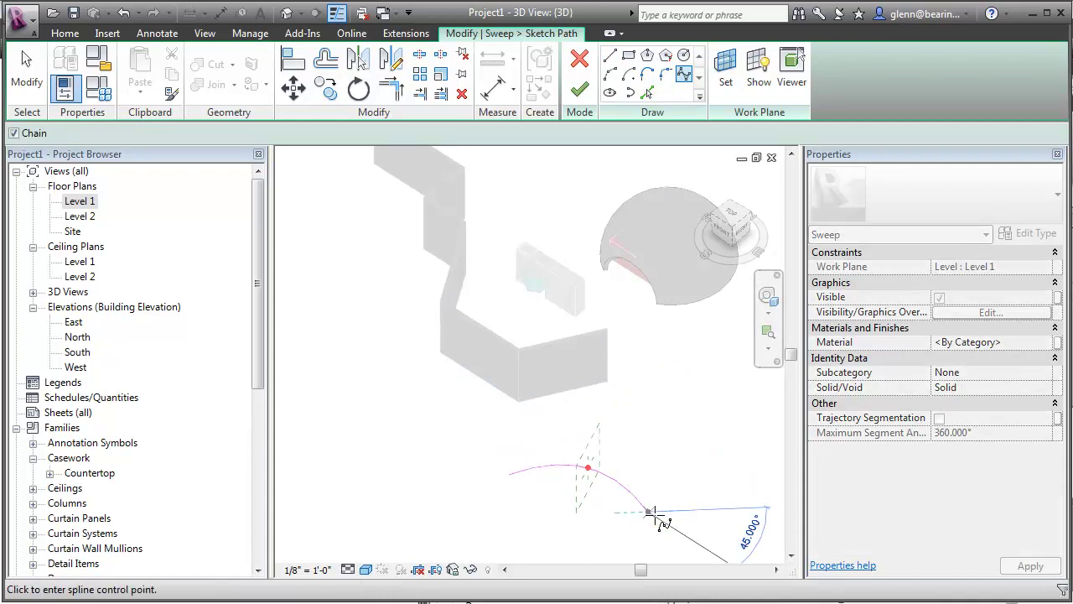
left_click(730, 531)
left_click(767, 493)
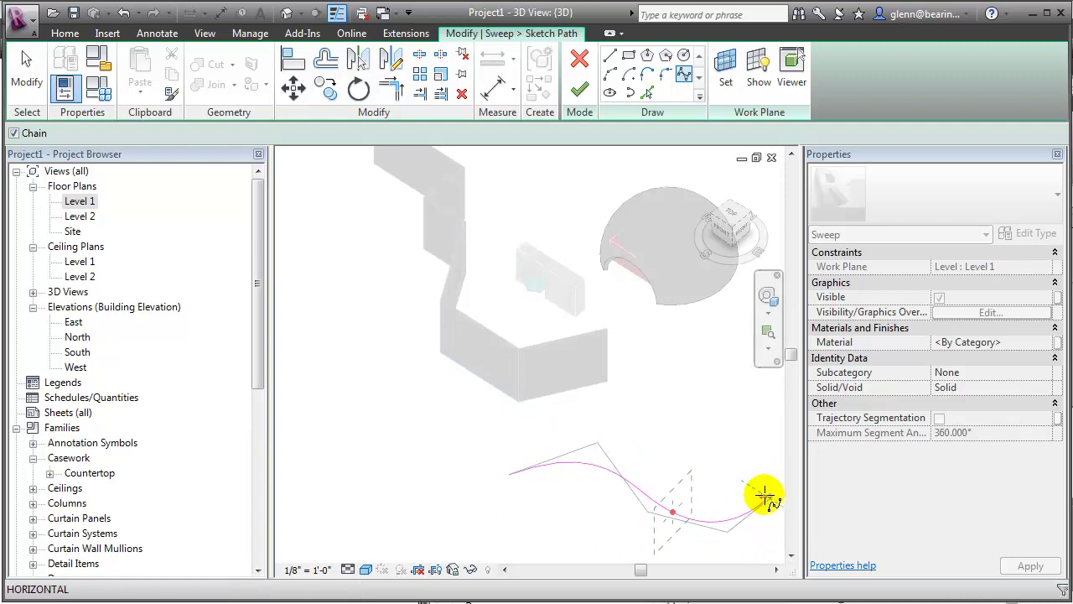
left_click(27, 65)
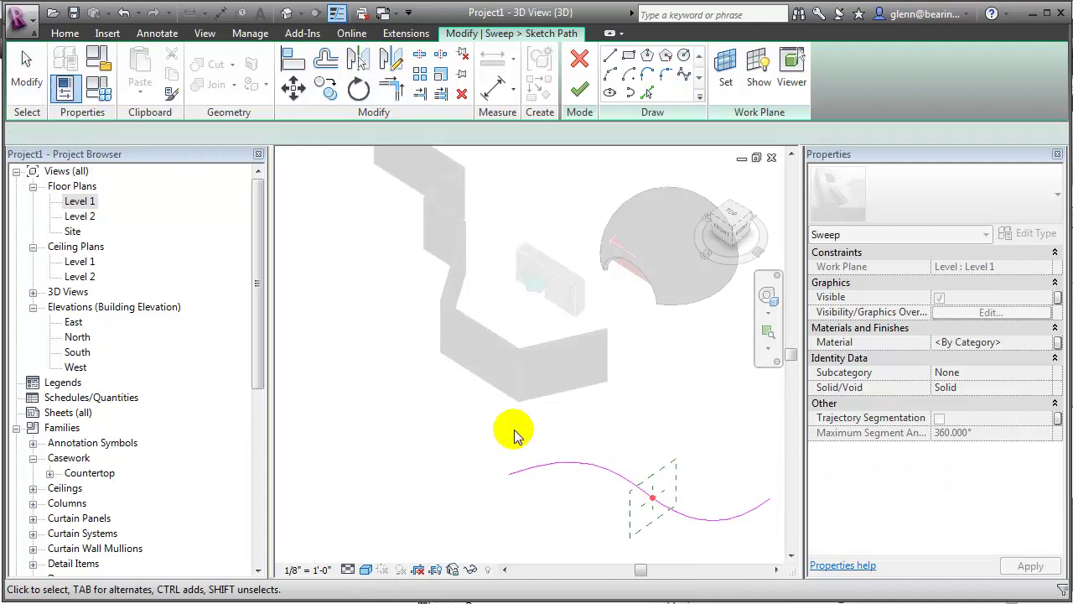
scroll(628, 504, "down", 2)
scroll(628, 504, "up", 4)
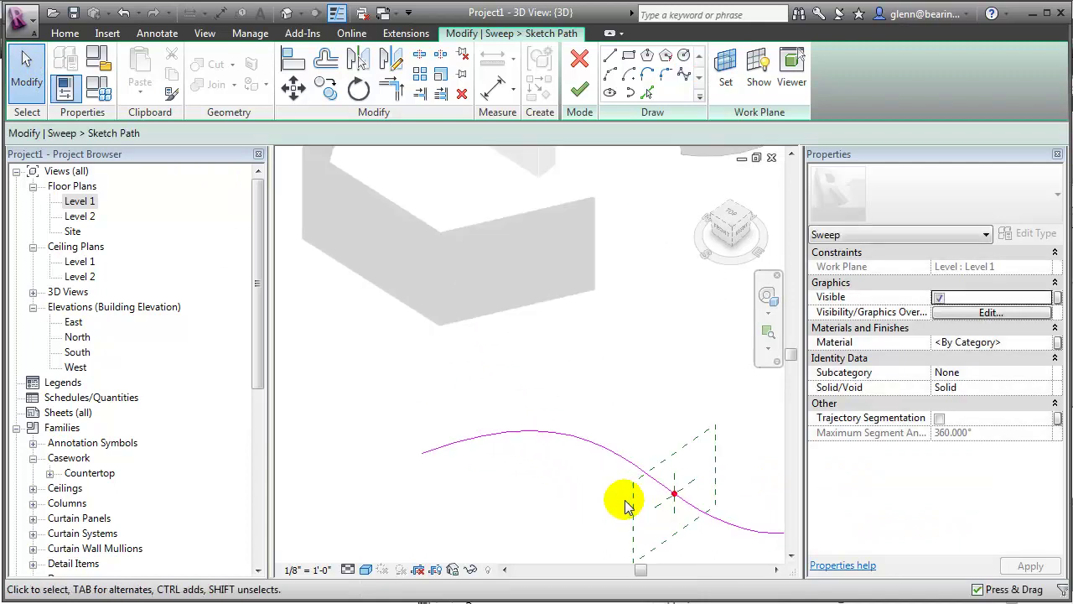
Step: Finish the S-shaped path sketch of the sweep
left_click(791, 555)
left_click(791, 555)
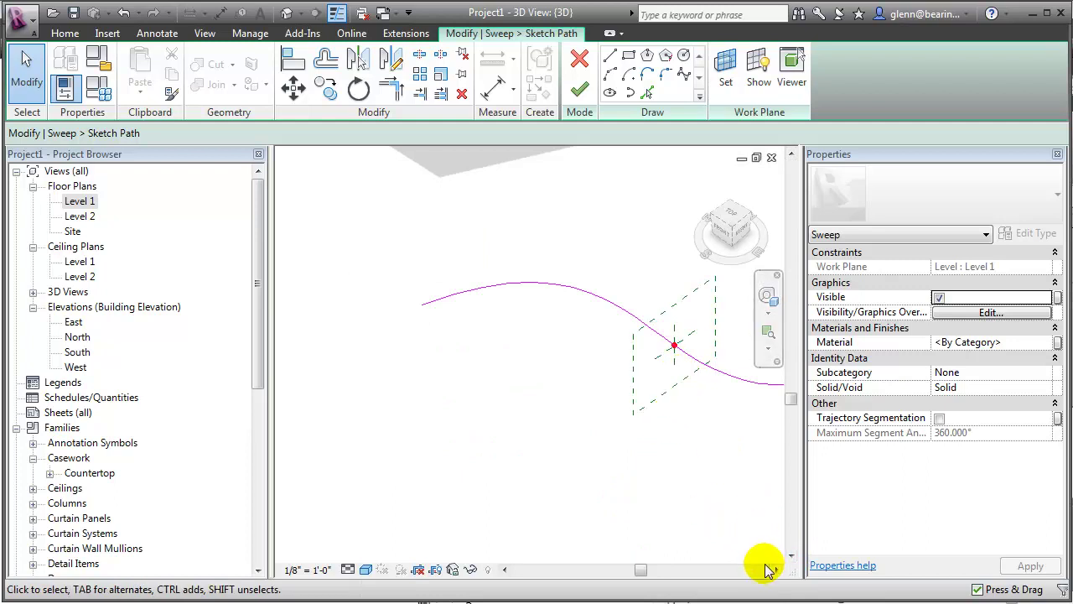
left_click(775, 569)
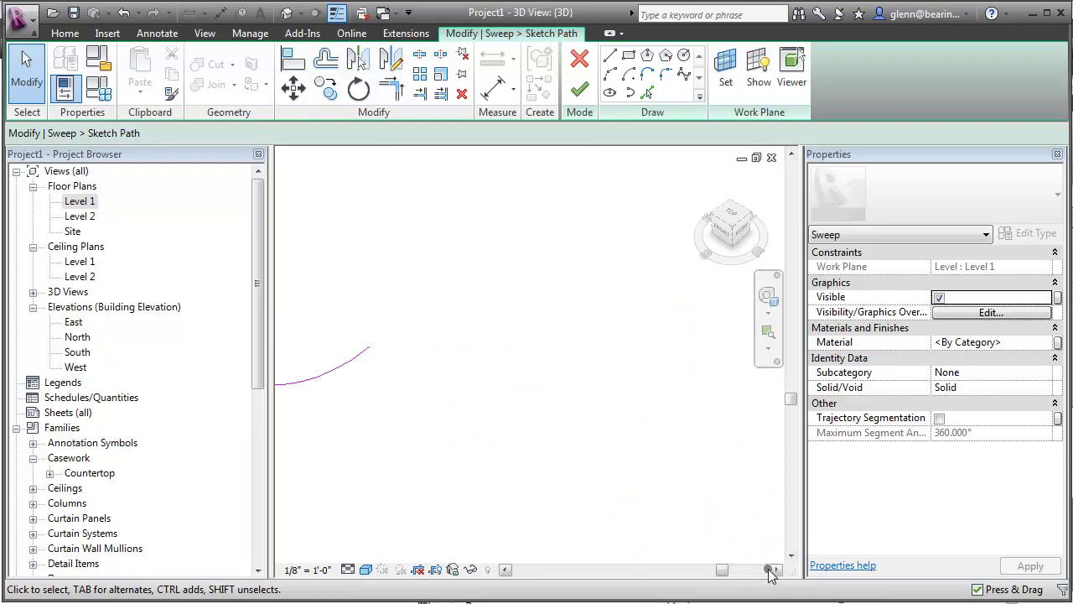
left_click(506, 570)
left_click(505, 570)
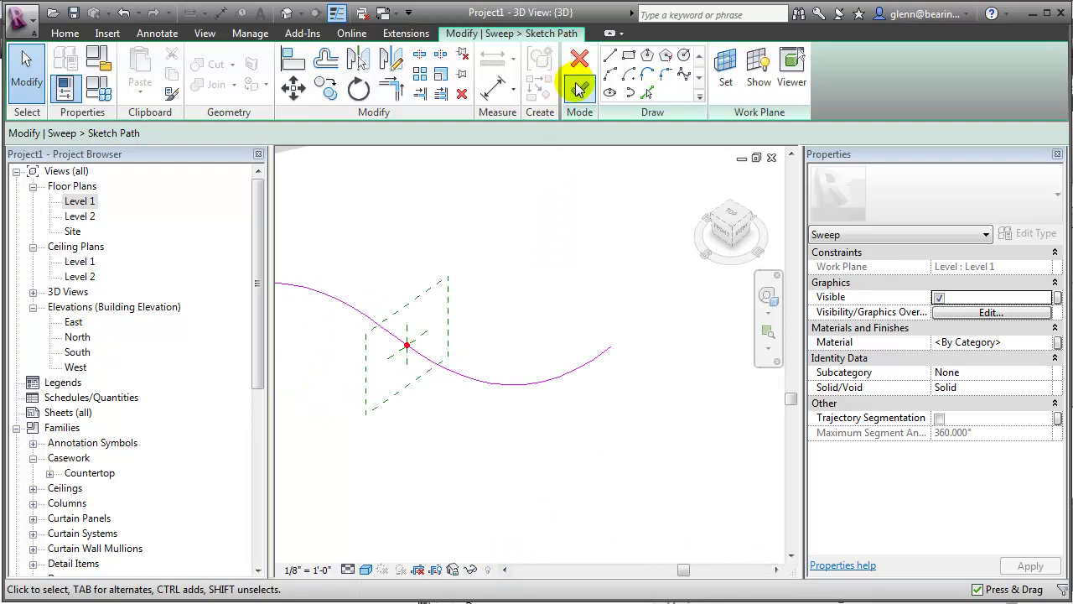
left_click(578, 90)
Step: Select the sweep's profile and set it to Fascia-Flat:1x12
left_click(814, 85)
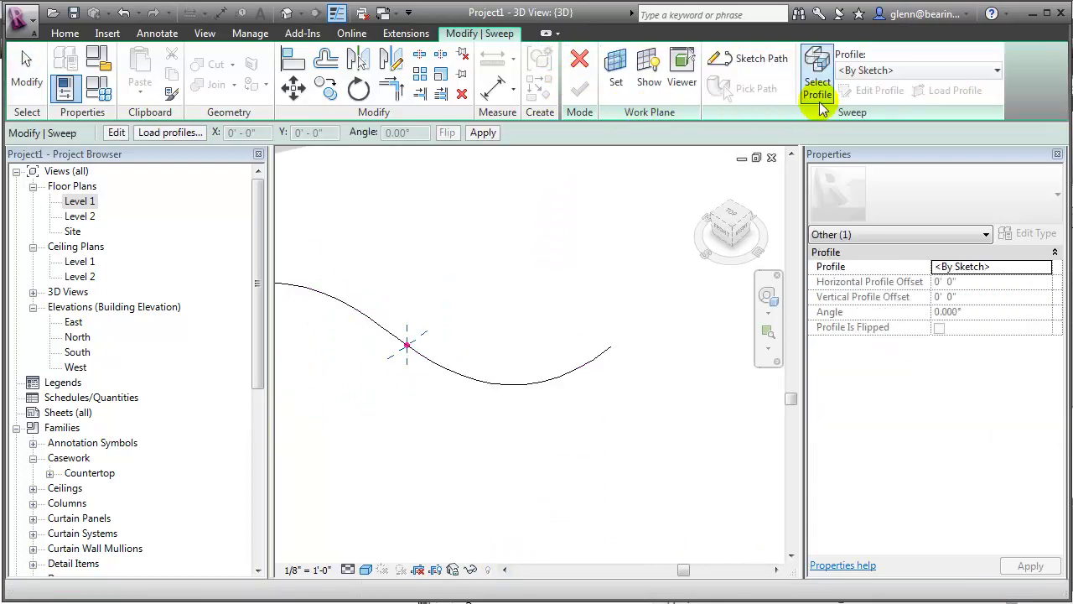
left_click(872, 72)
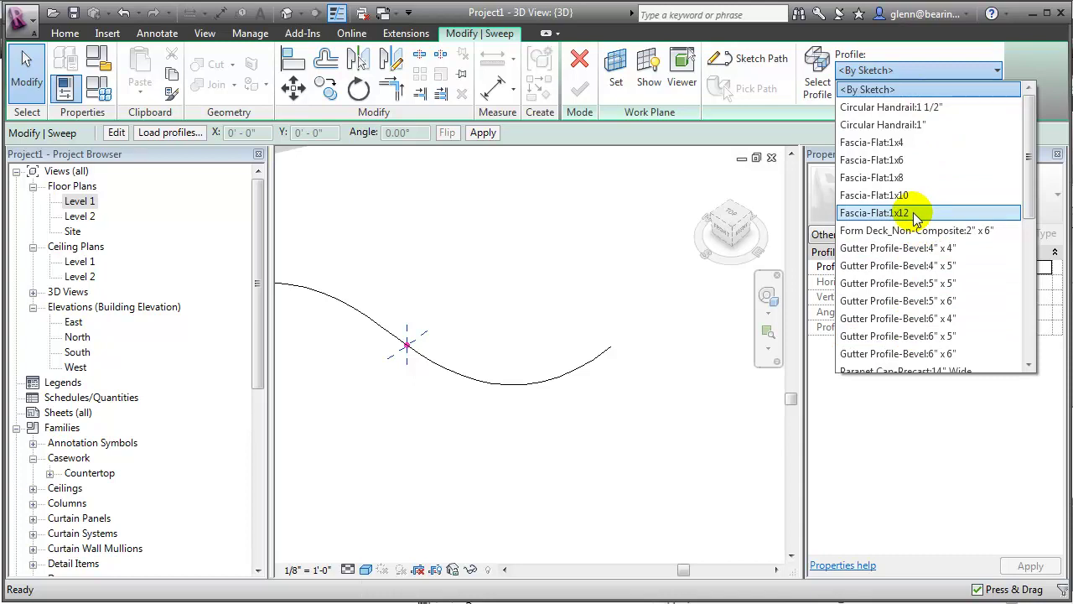
mouse_move(1031, 209)
left_mouse_down()
mouse_move(1006, 353)
mouse_move(1026, 141)
left_mouse_up()
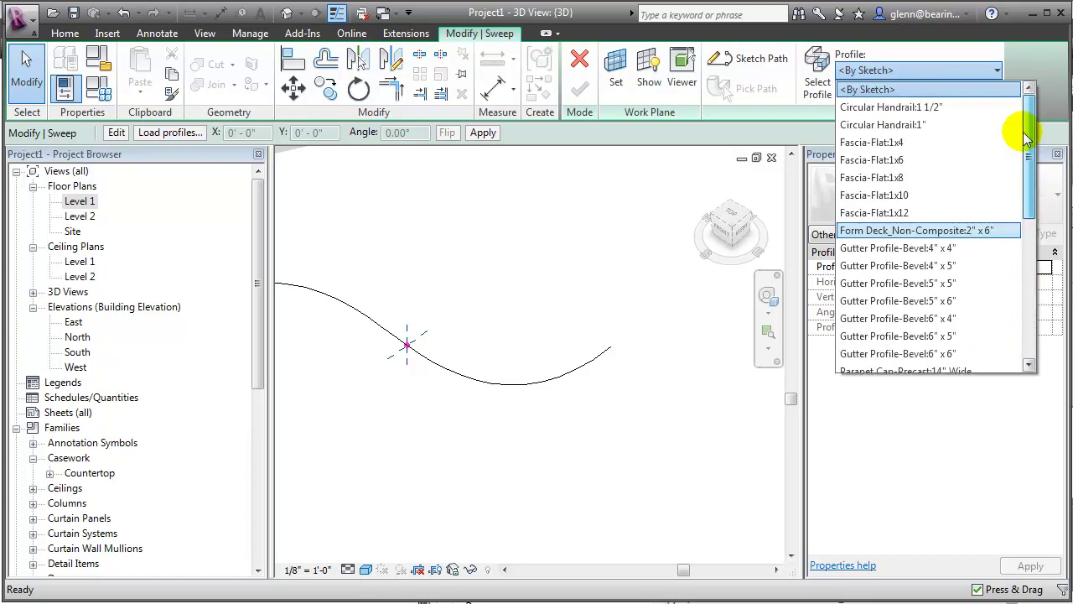
left_click(896, 213)
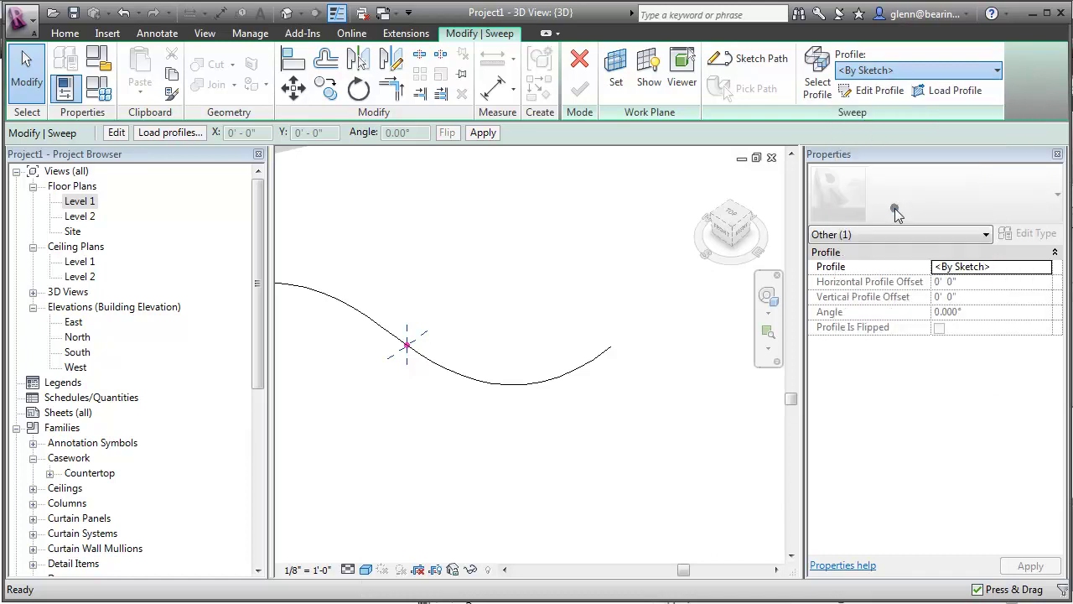
left_click(914, 71)
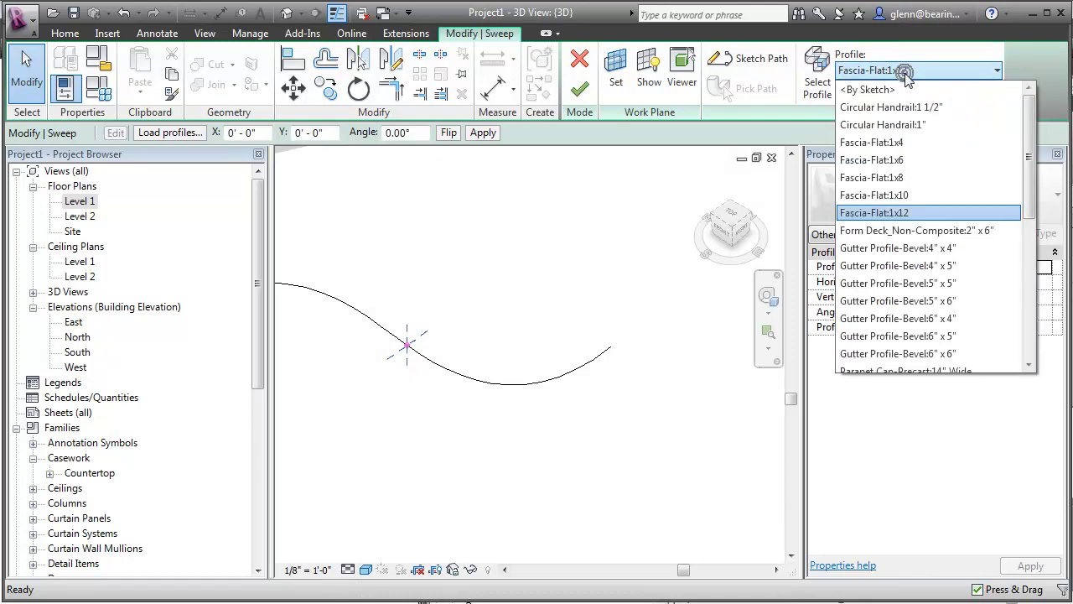
left_click(892, 213)
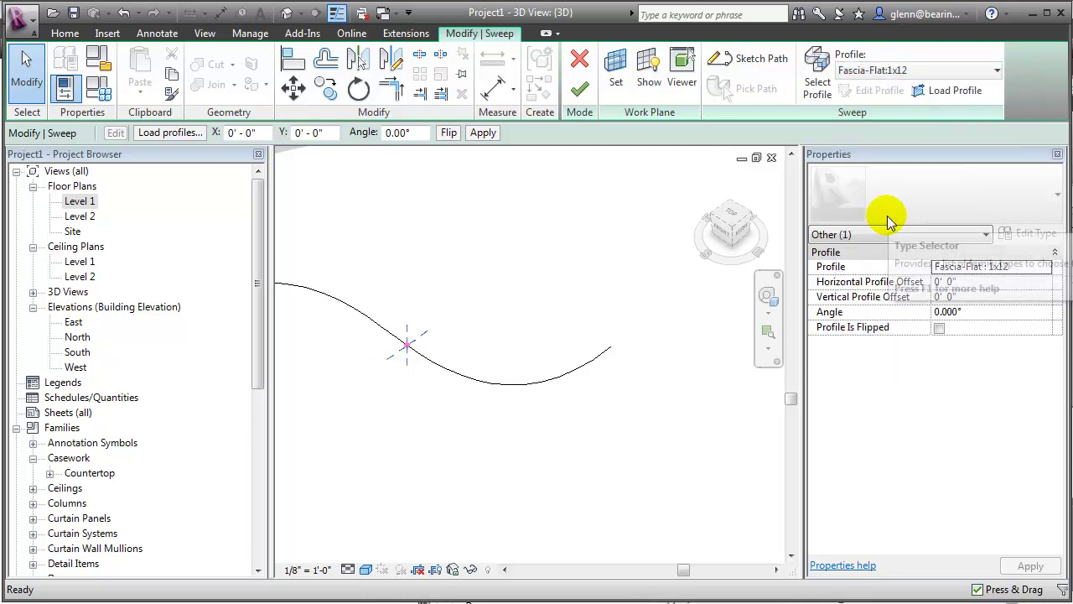
Step: Complete the sweep form with the fascia profile following the spline path
scroll(386, 353, "up", 3)
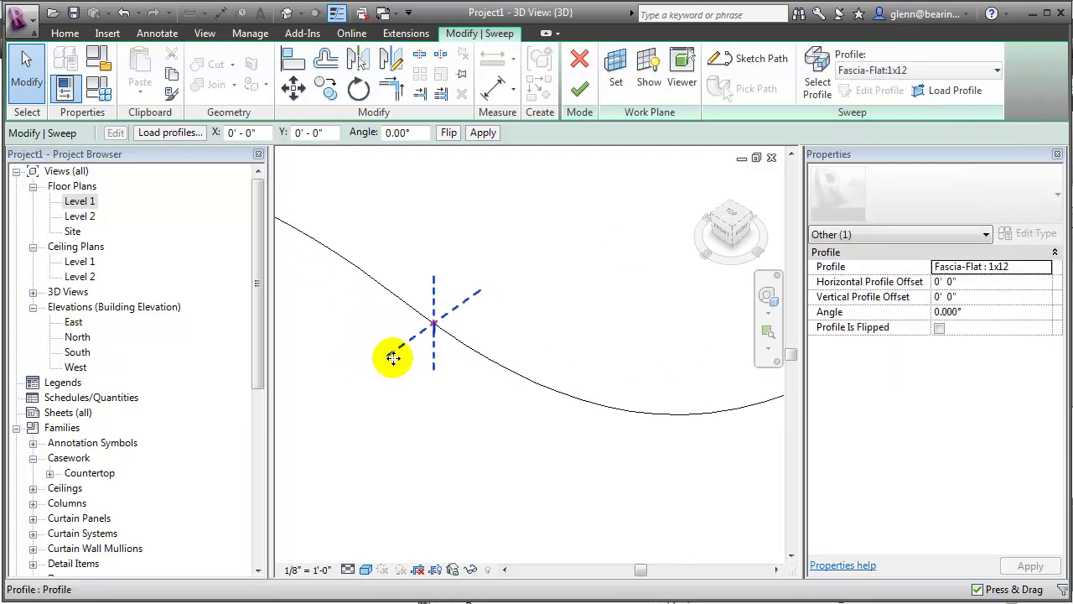
scroll(461, 327, "up", 5)
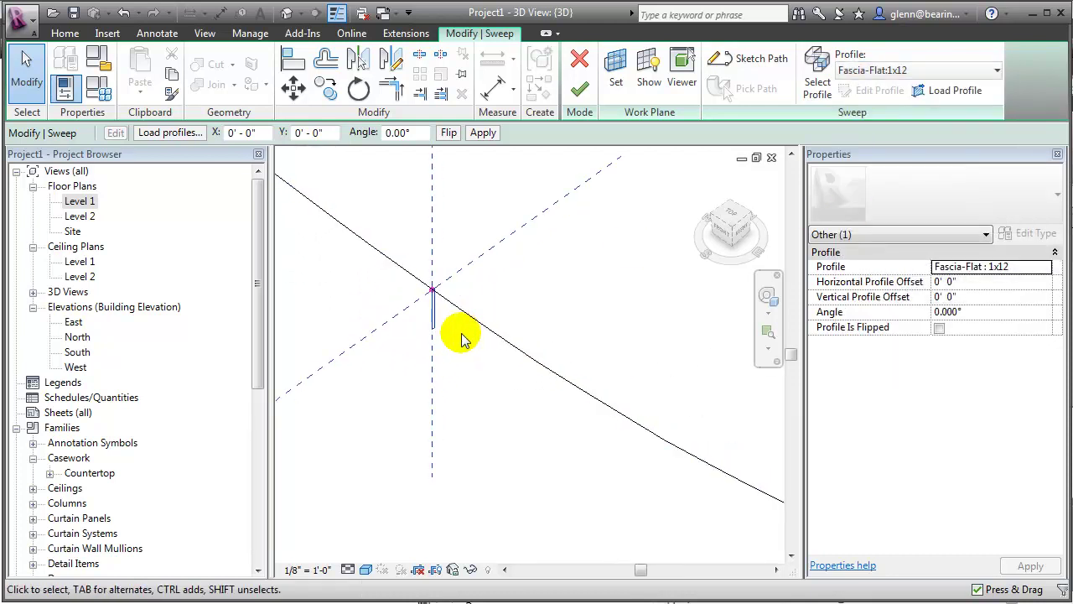
scroll(439, 341, "up", 1)
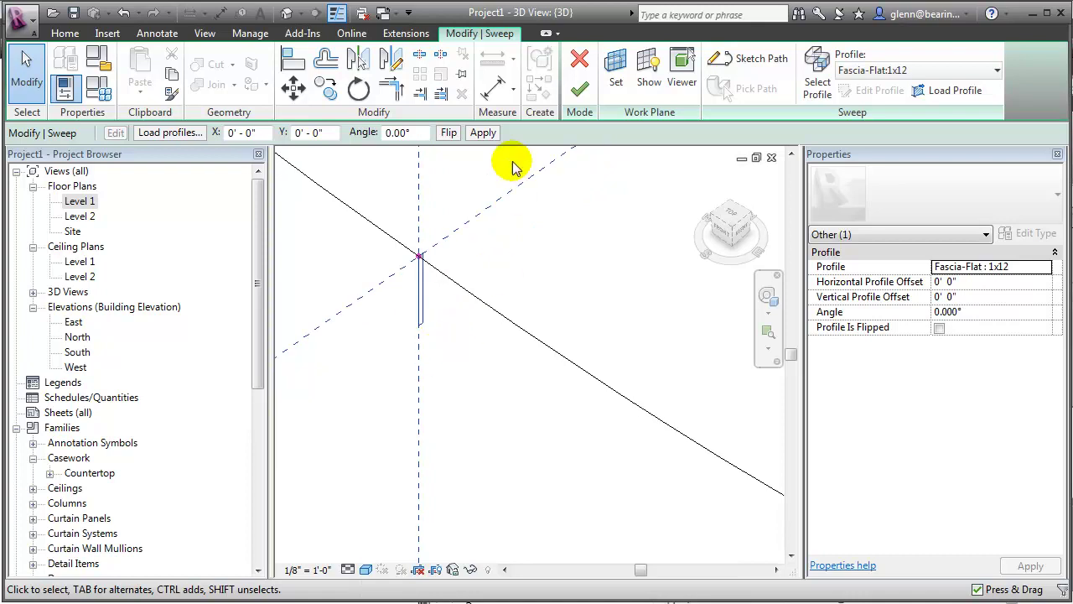
left_click(581, 90)
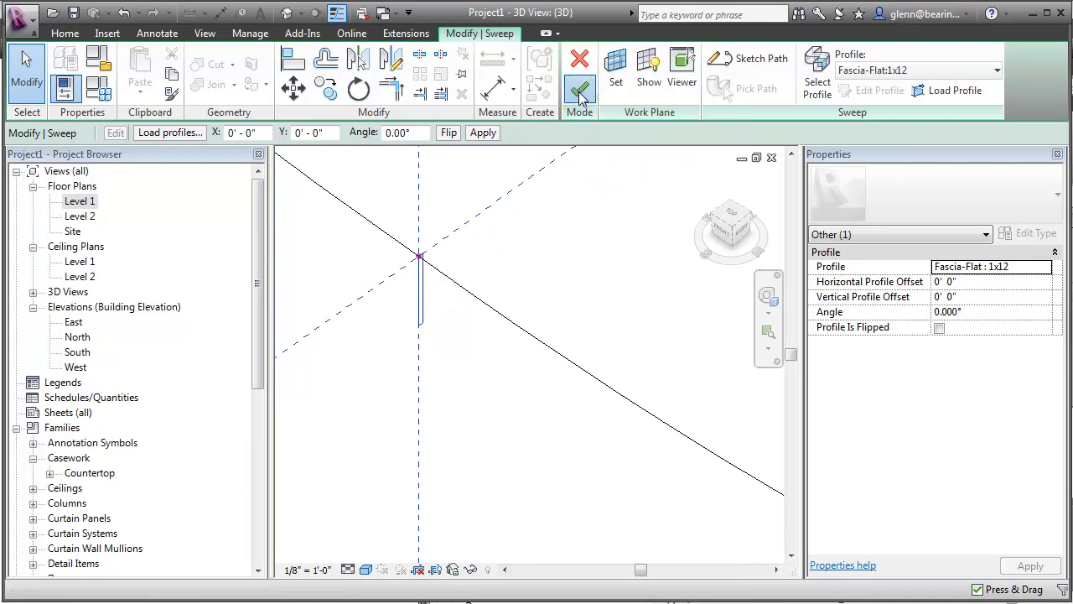
left_click(412, 308)
left_click(400, 411)
scroll(403, 410, "down", 5)
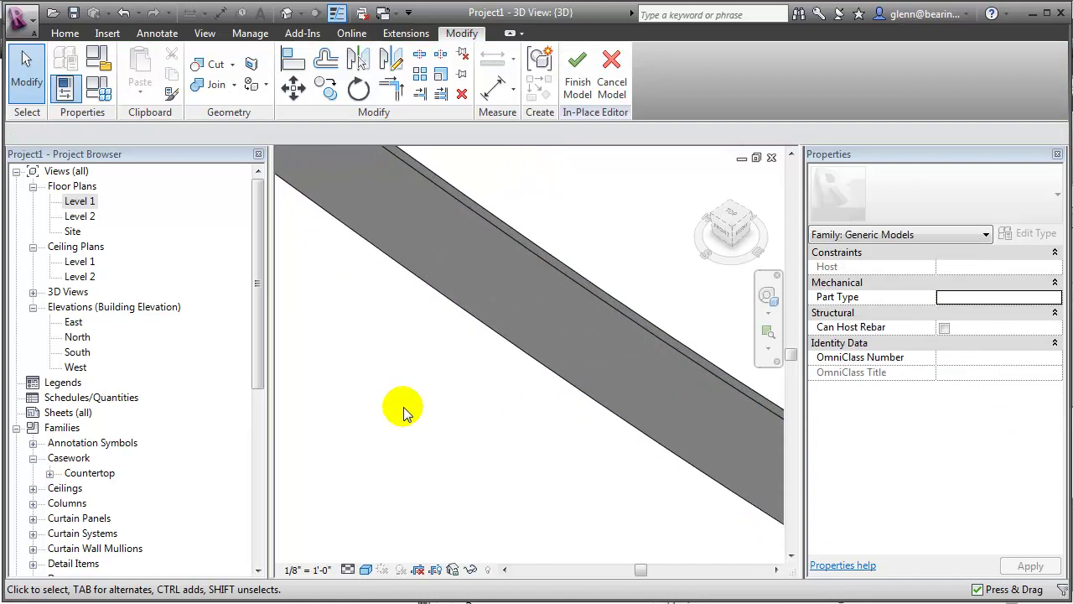
scroll(410, 411, "down", 5)
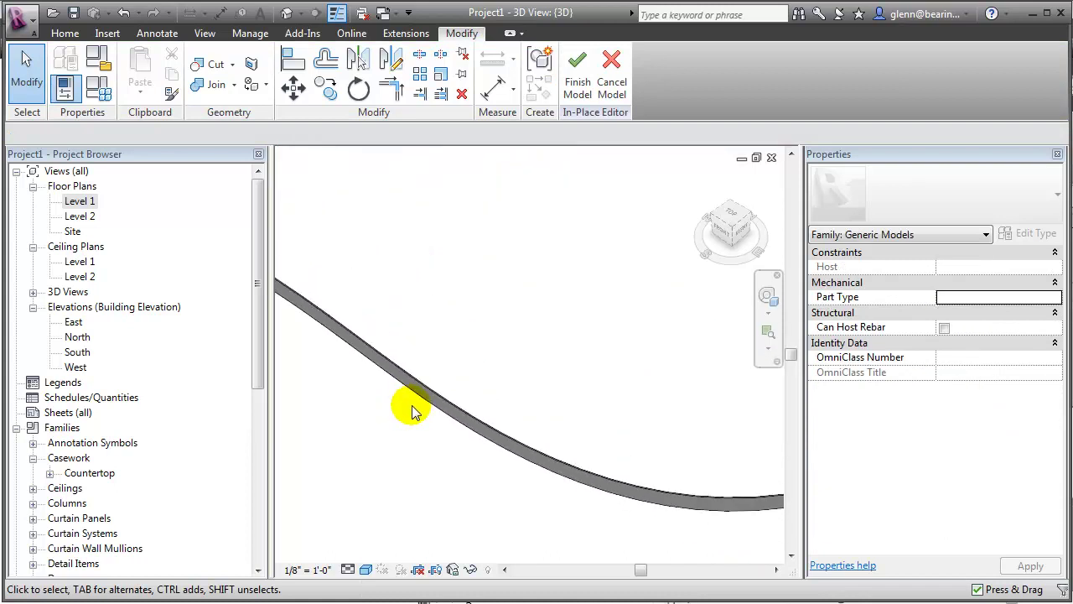
scroll(415, 412, "up", 4)
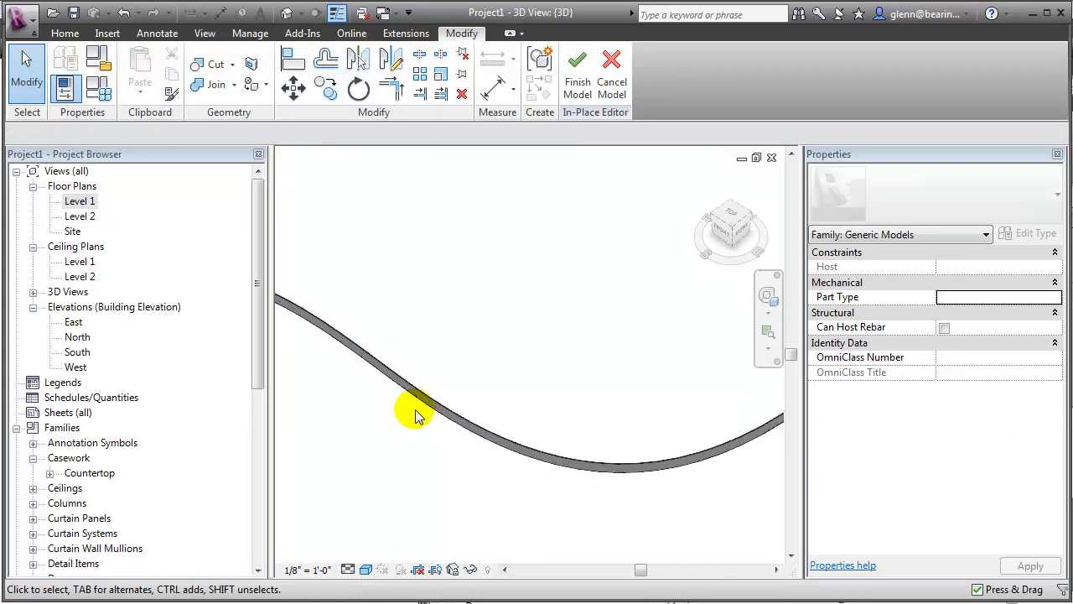
left_click(461, 430)
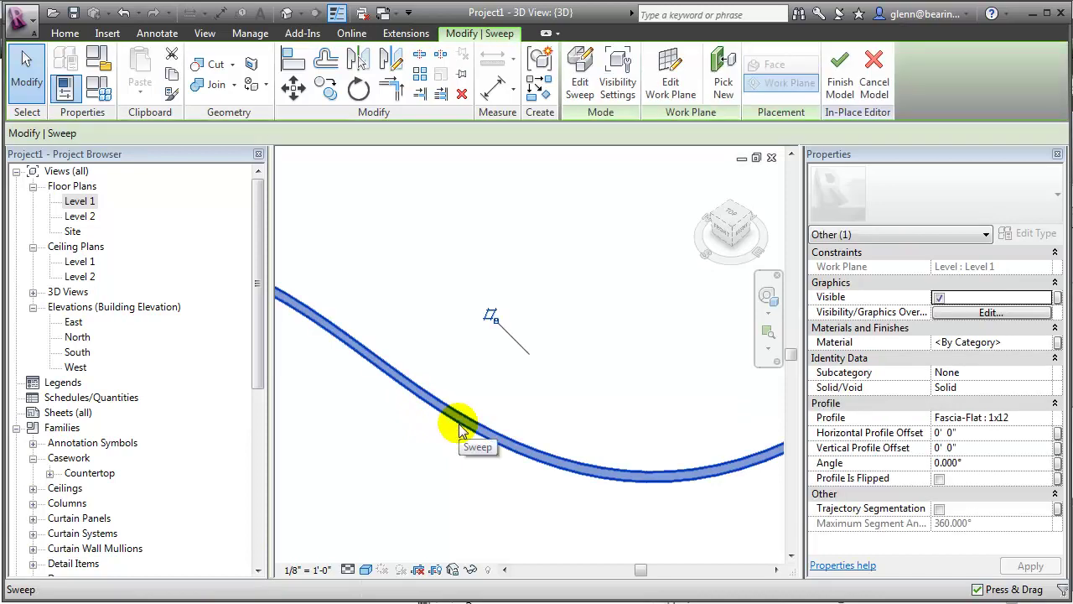
left_click(580, 77)
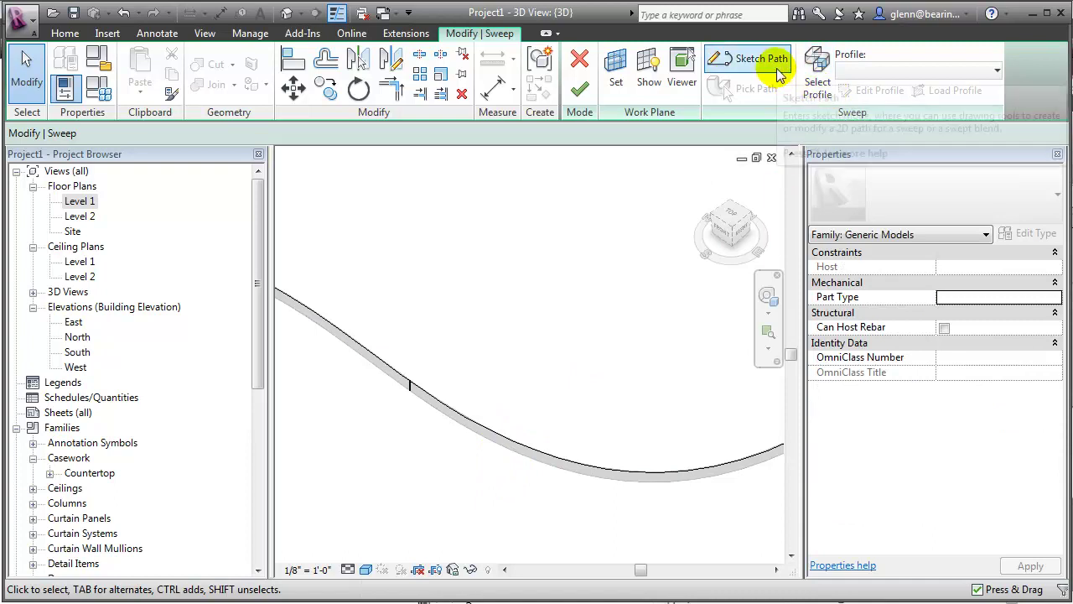
left_click(810, 78)
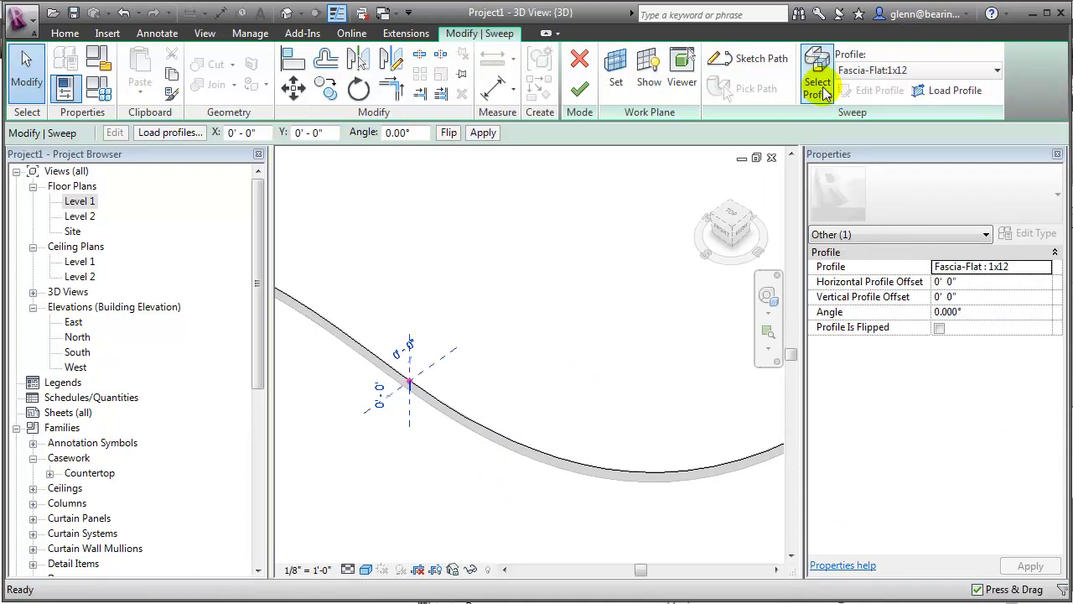
left_click(826, 81)
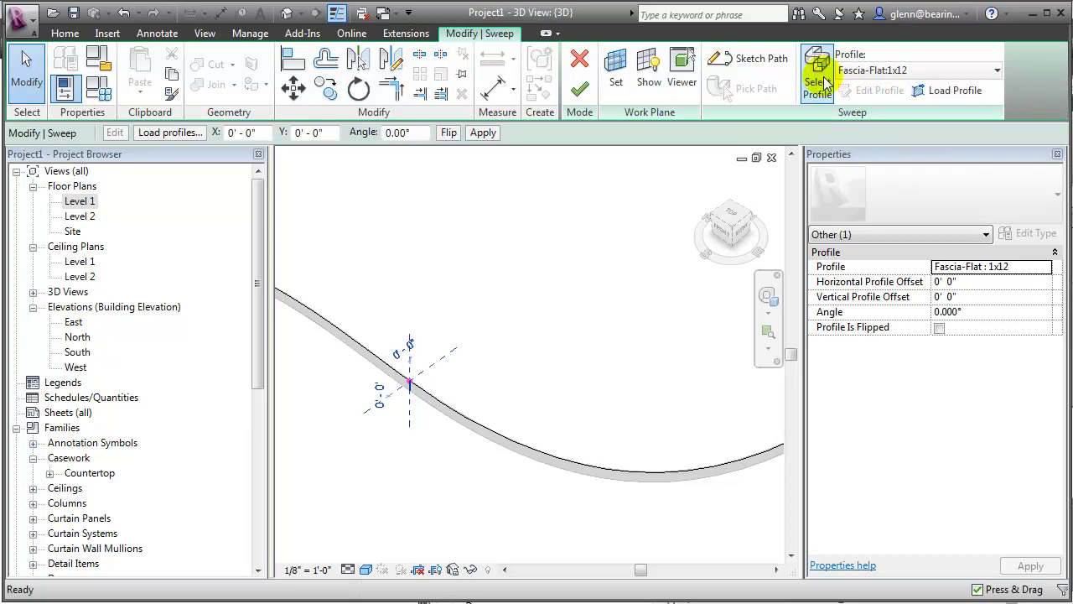
left_click(868, 72)
left_click(871, 74)
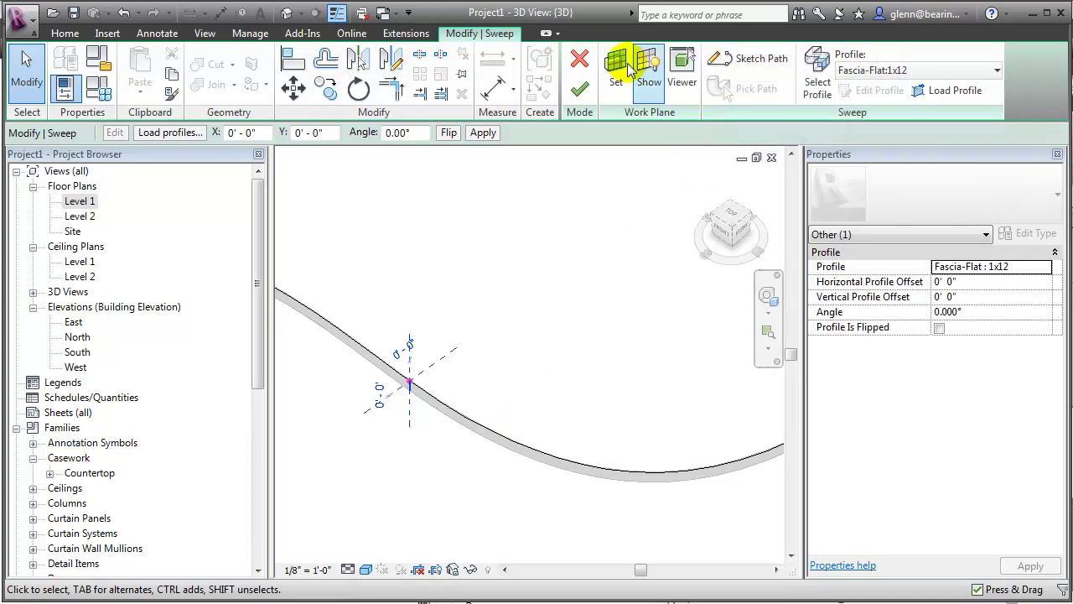
left_click(581, 84)
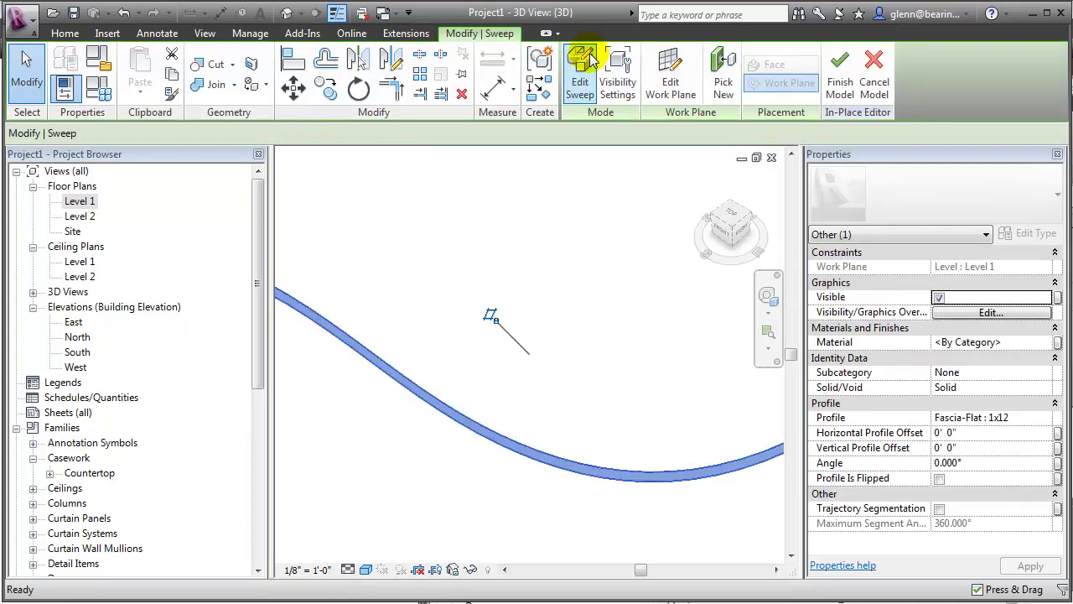
Step: Edit the sweep again and change its profile to <By Sketch>
left_click(578, 73)
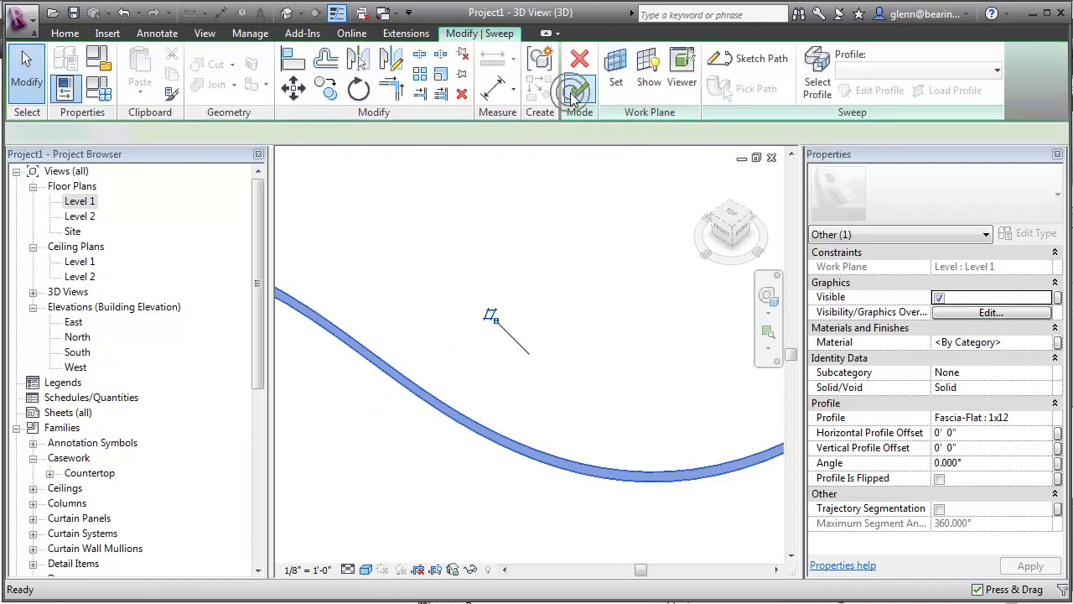
left_click(819, 84)
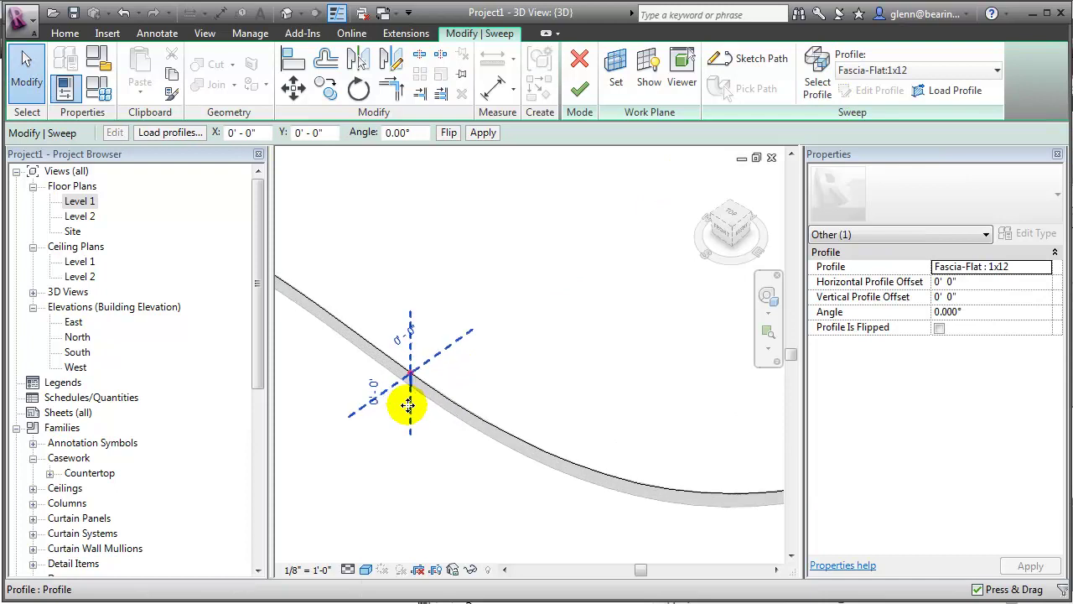
scroll(409, 405, "up", 8)
scroll(408, 405, "up", 3)
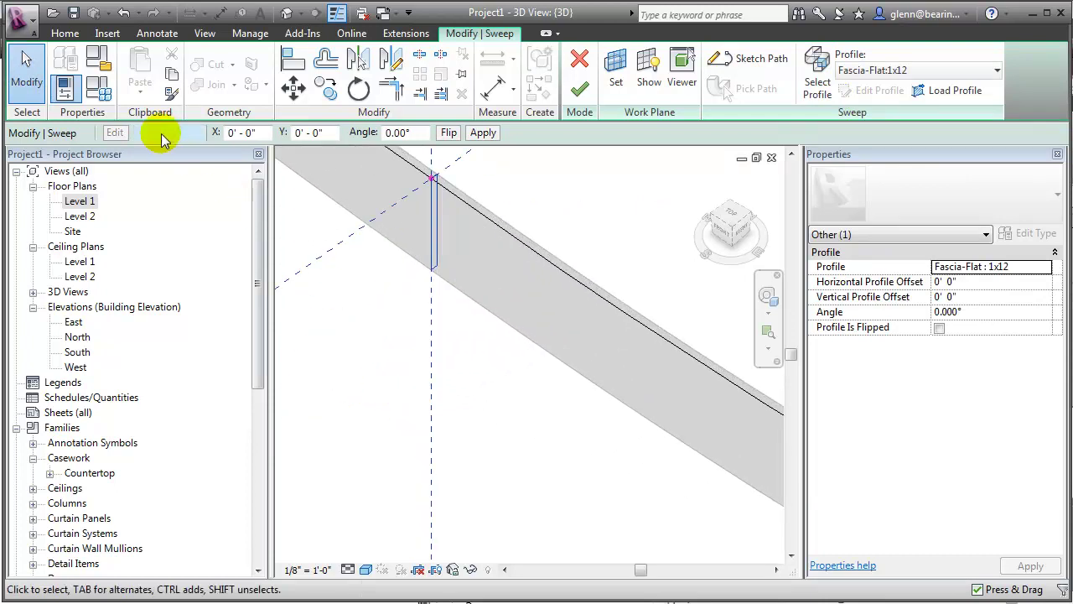
left_click(26, 72)
left_click(437, 232)
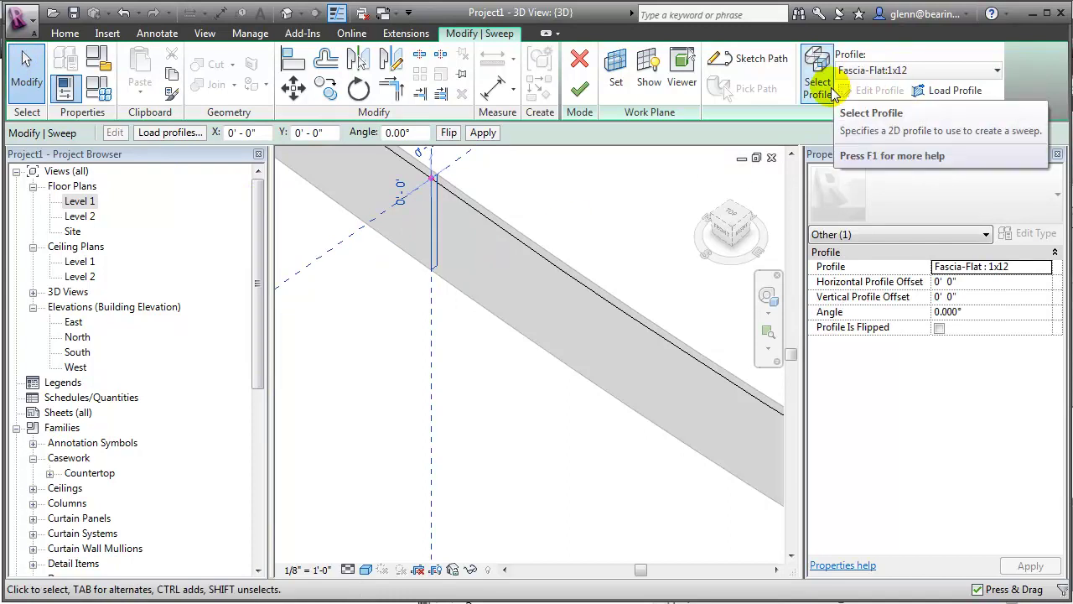
left_click(861, 72)
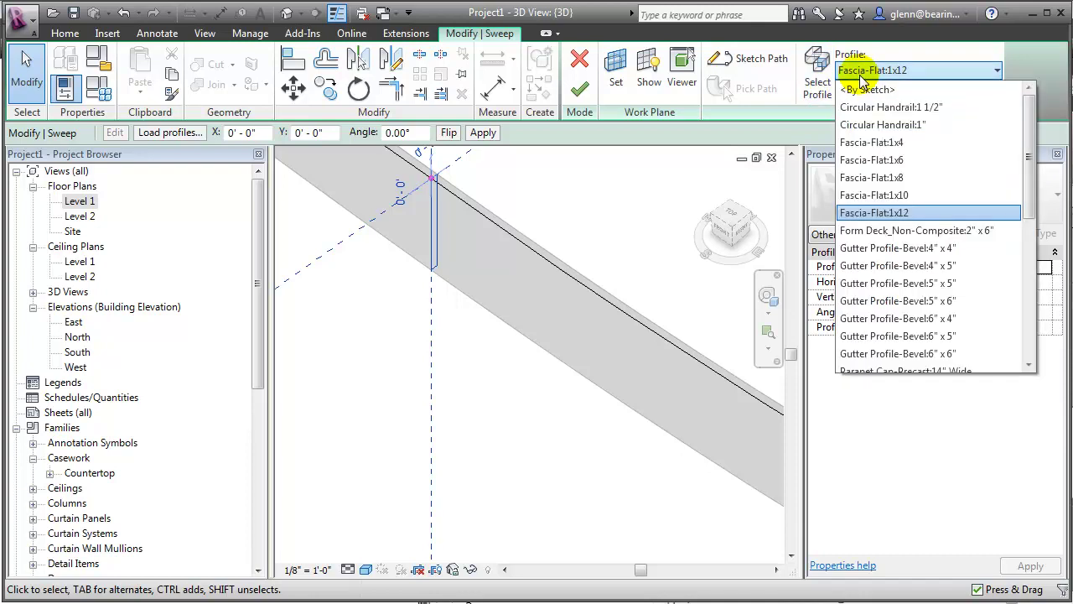
left_click(868, 89)
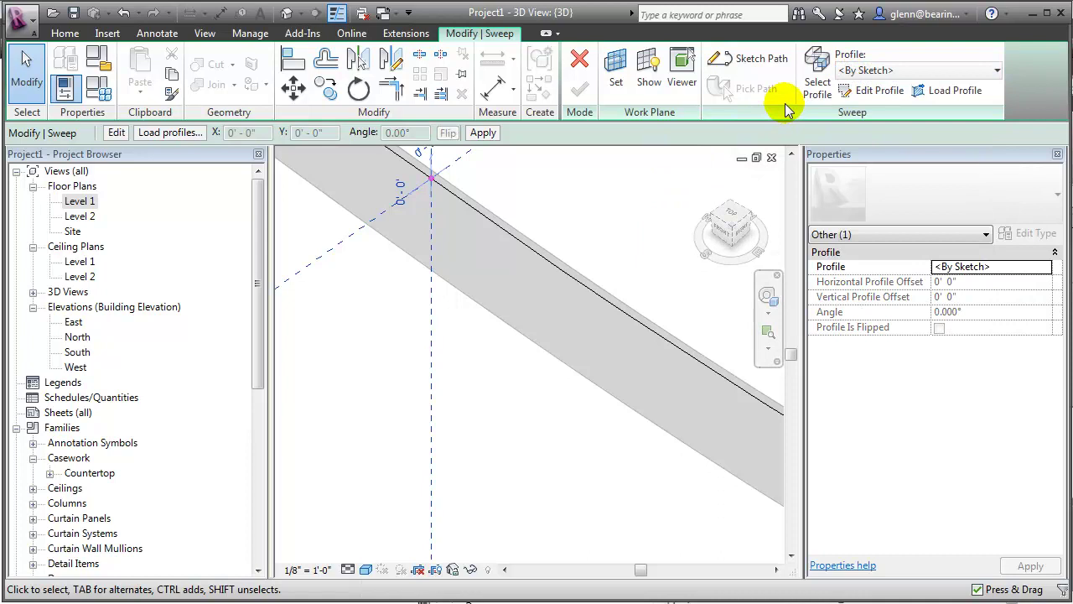
Step: Edit the sweep profile and draw three connected lines: straight down from the path point, outward along the horizontal reference direction, and up a short side
left_click(842, 94)
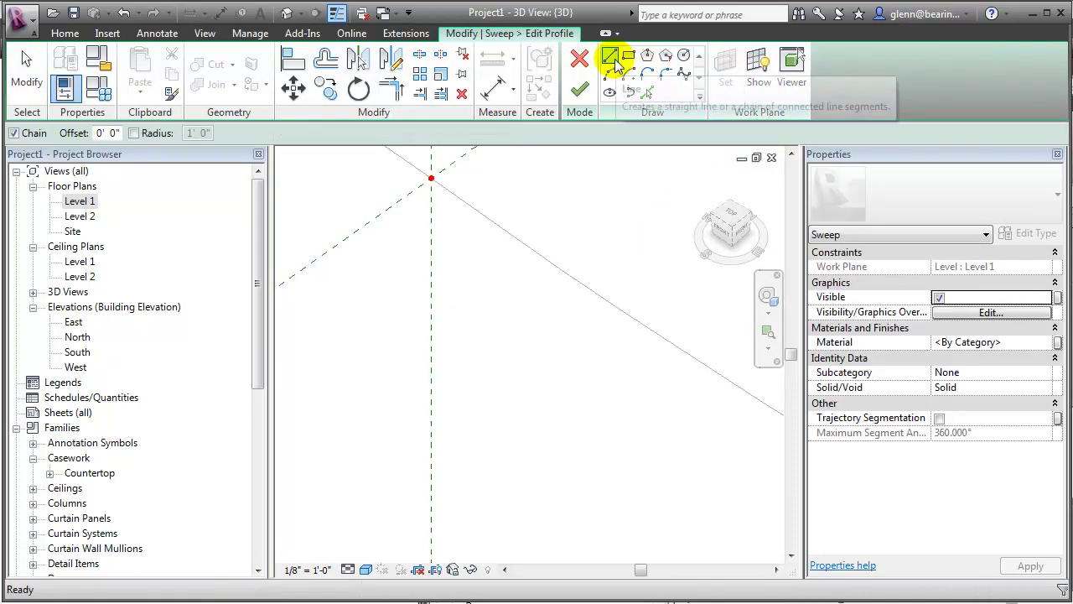
left_click(431, 177)
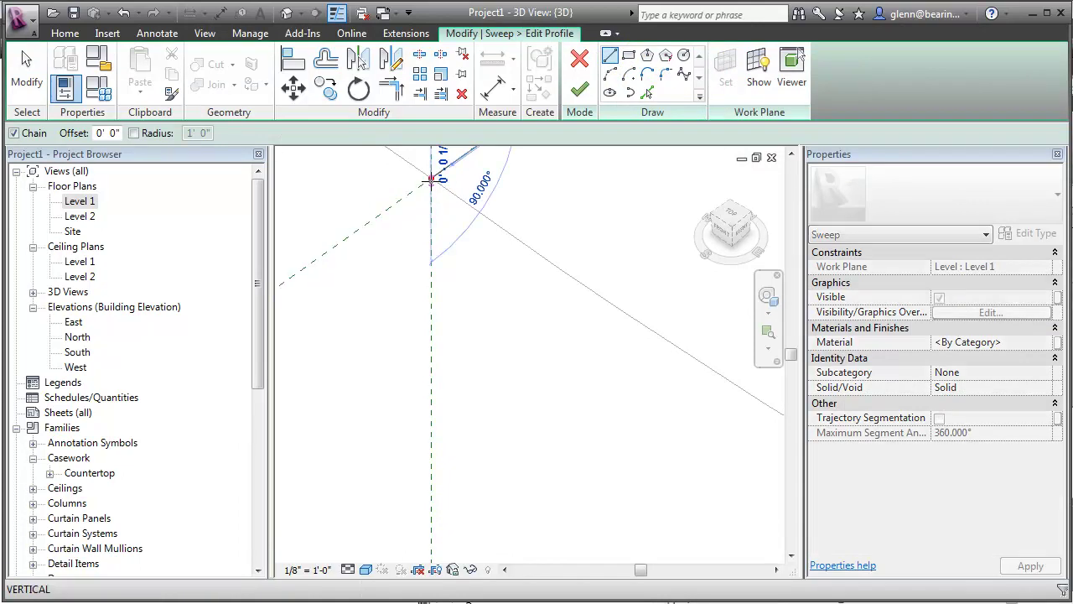
left_click(431, 300)
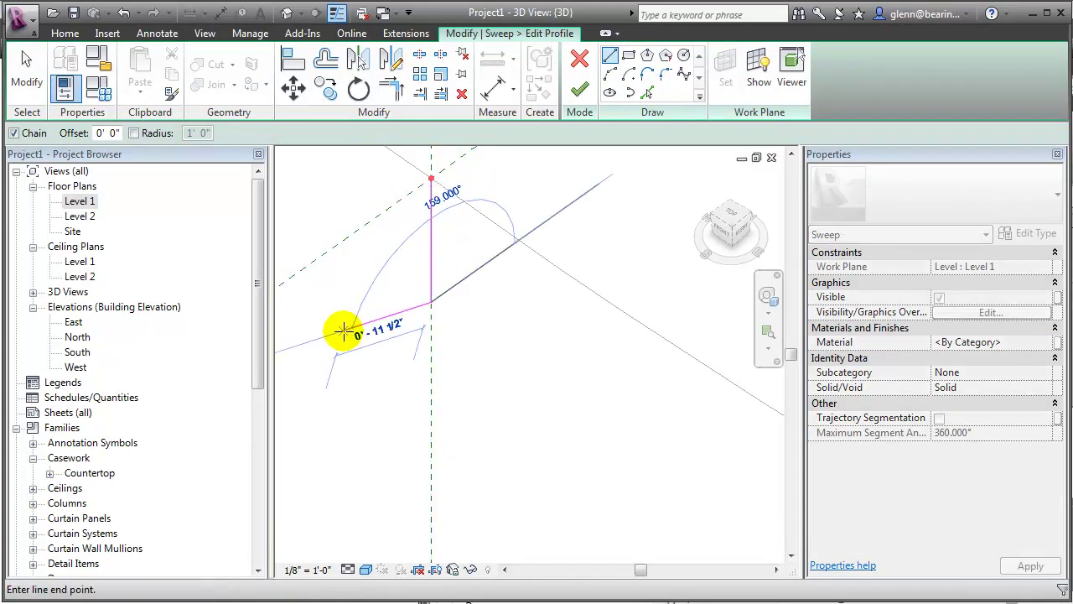
left_click(327, 374)
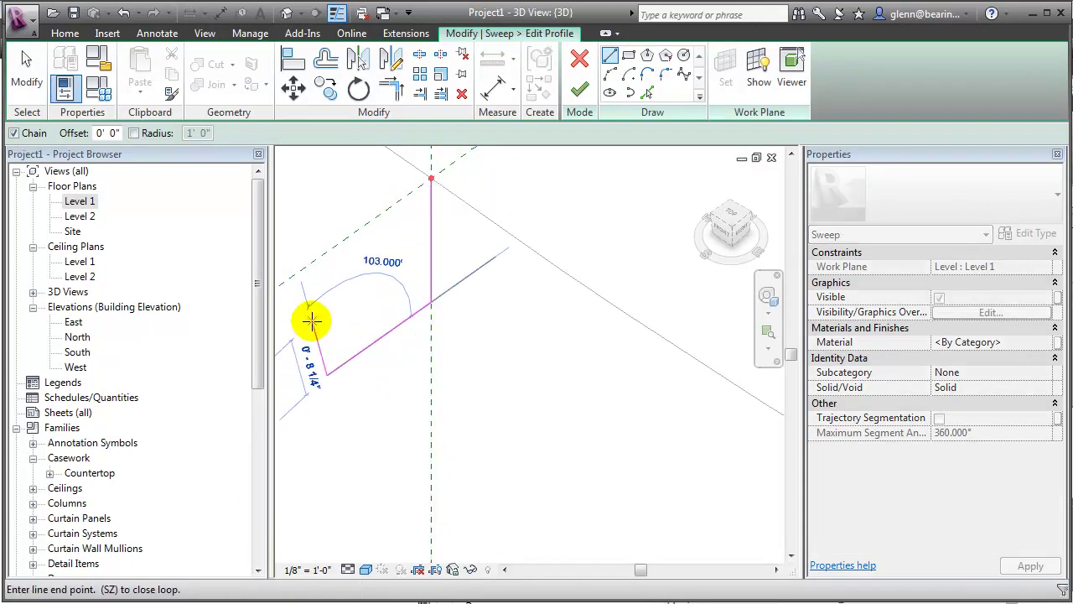
left_click(325, 311)
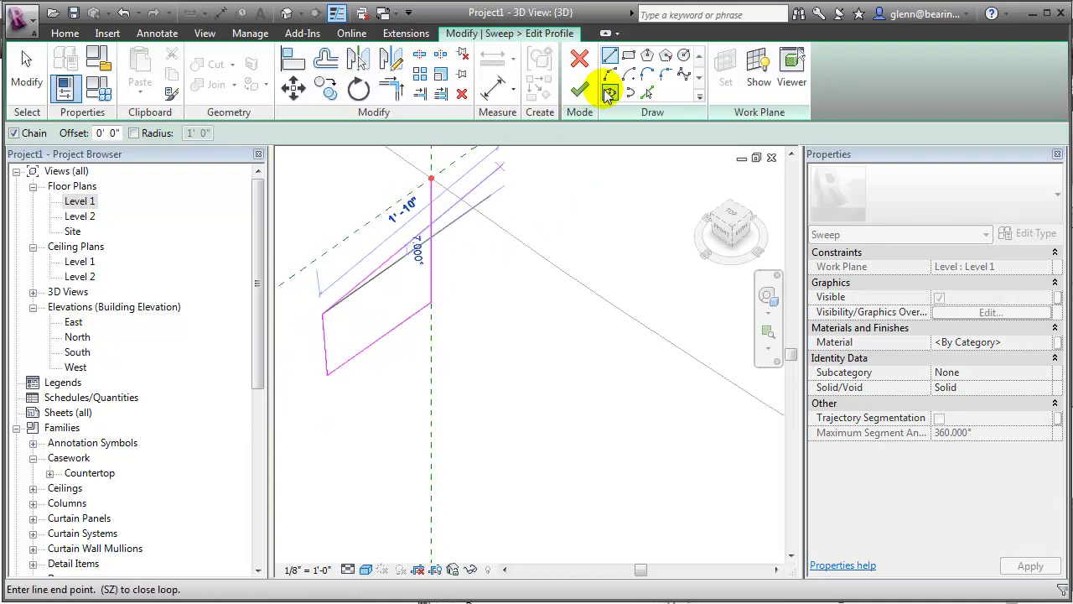
left_click(430, 176)
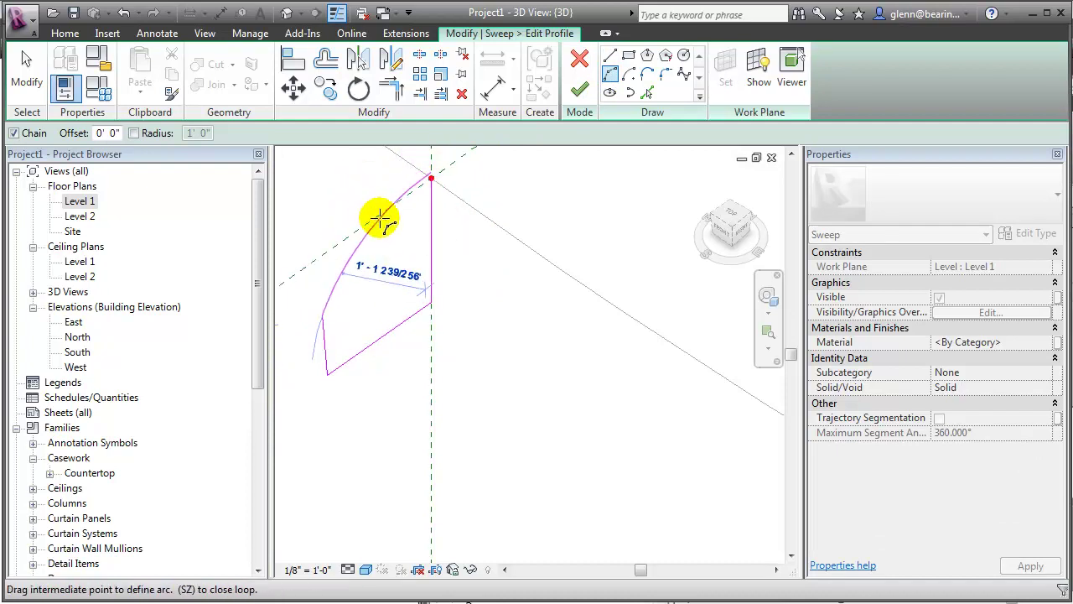
key("Escape")
key("Escape")
Step: Close the sweep profile with a start-end-radius arc of about 8 11/32" radius from the short side's end to the path point, and finish the profile
left_click(611, 76)
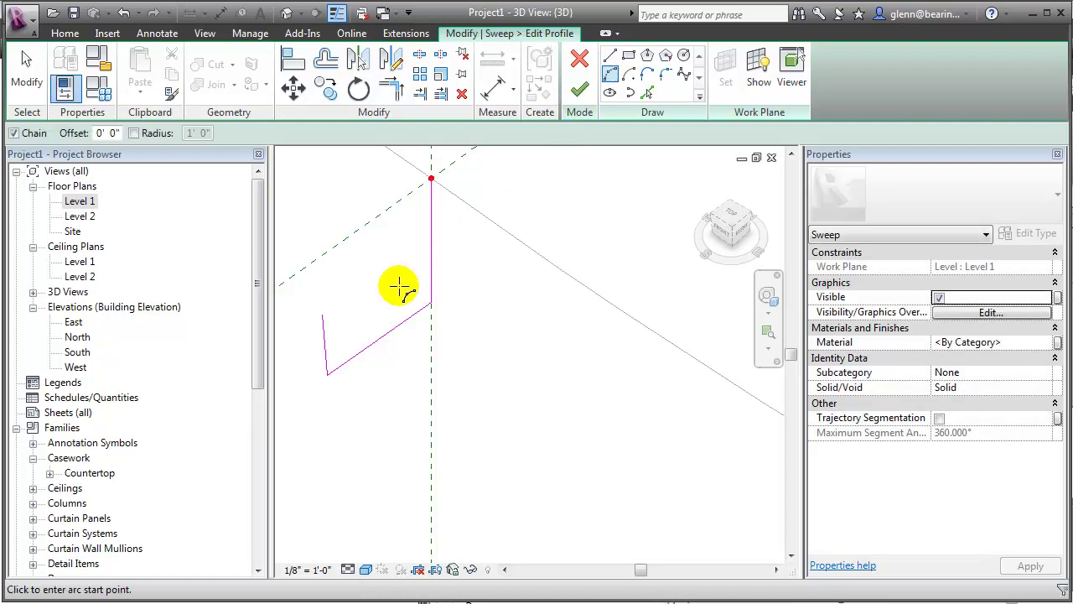
left_click(323, 313)
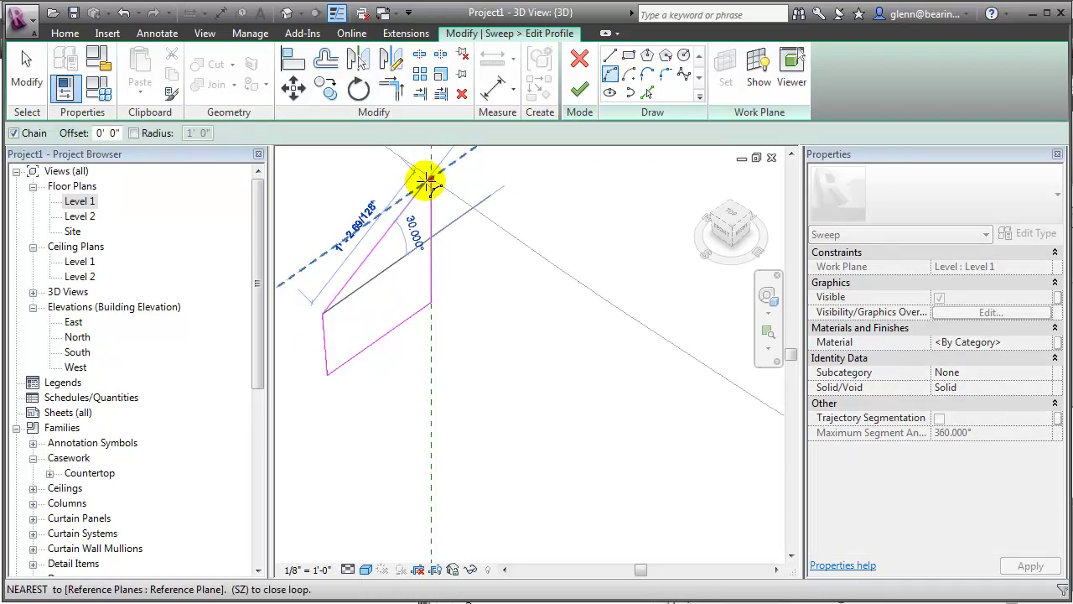
left_click(431, 178)
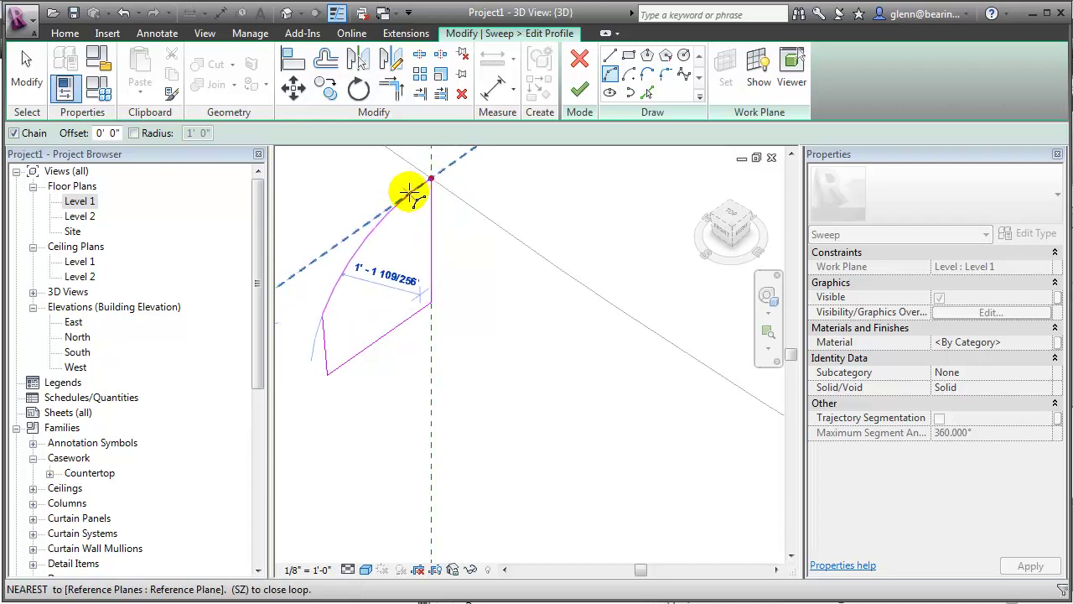
left_click(403, 186)
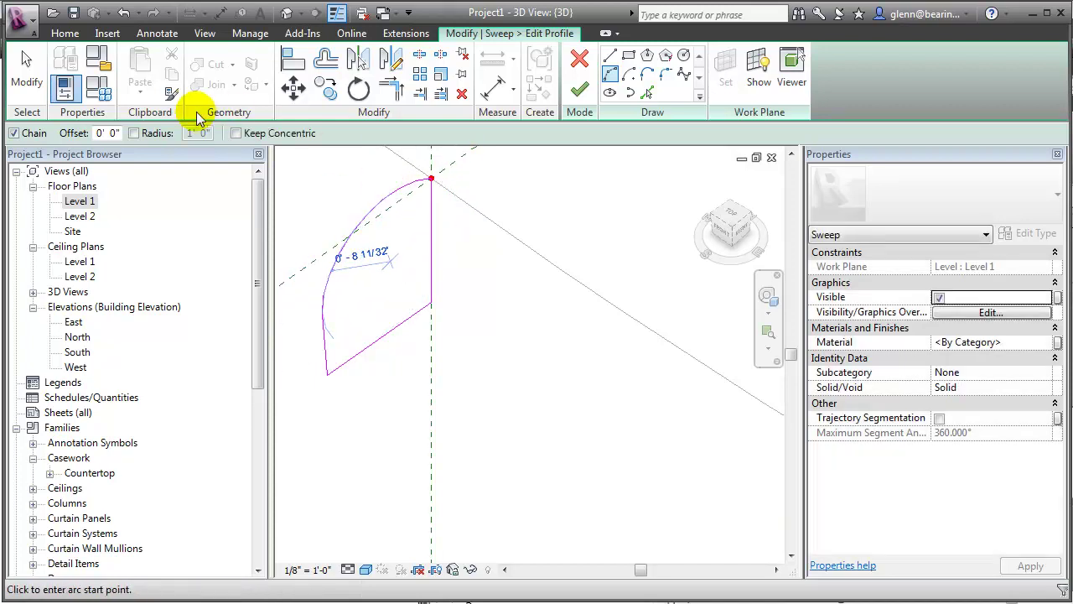
left_click(26, 72)
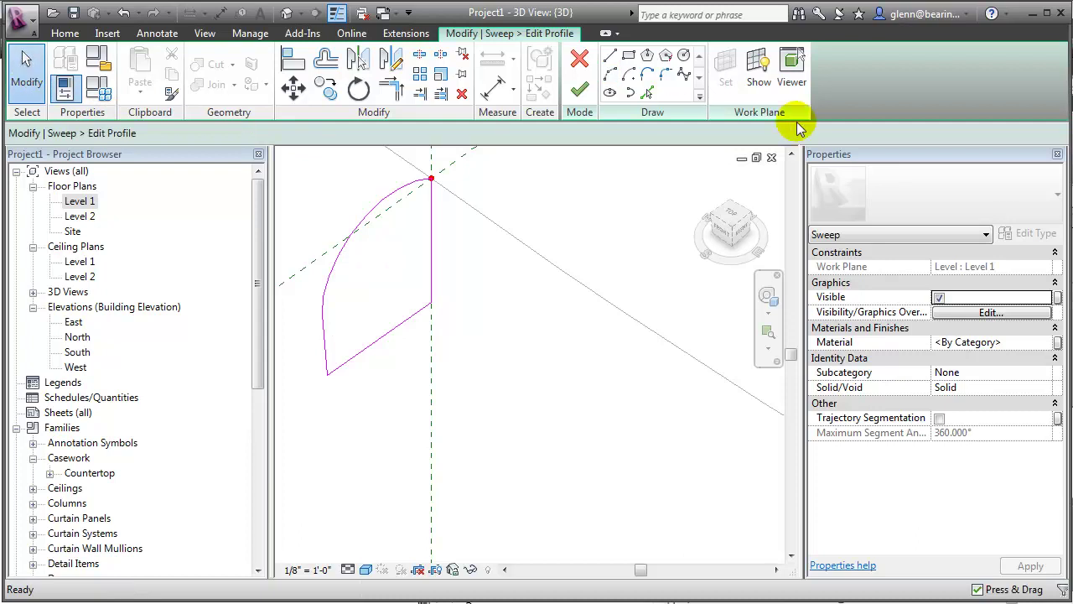
left_click(578, 89)
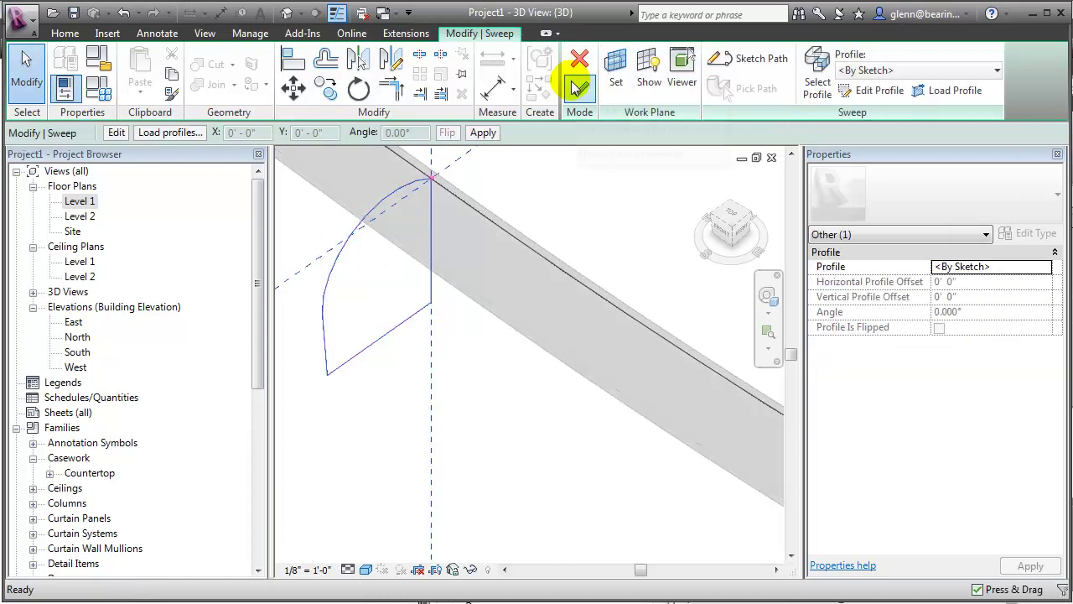
Step: Finish the sweep edit so the custom-sketched profile follows the spline path, and deselect the form
scroll(415, 346, "down", 2)
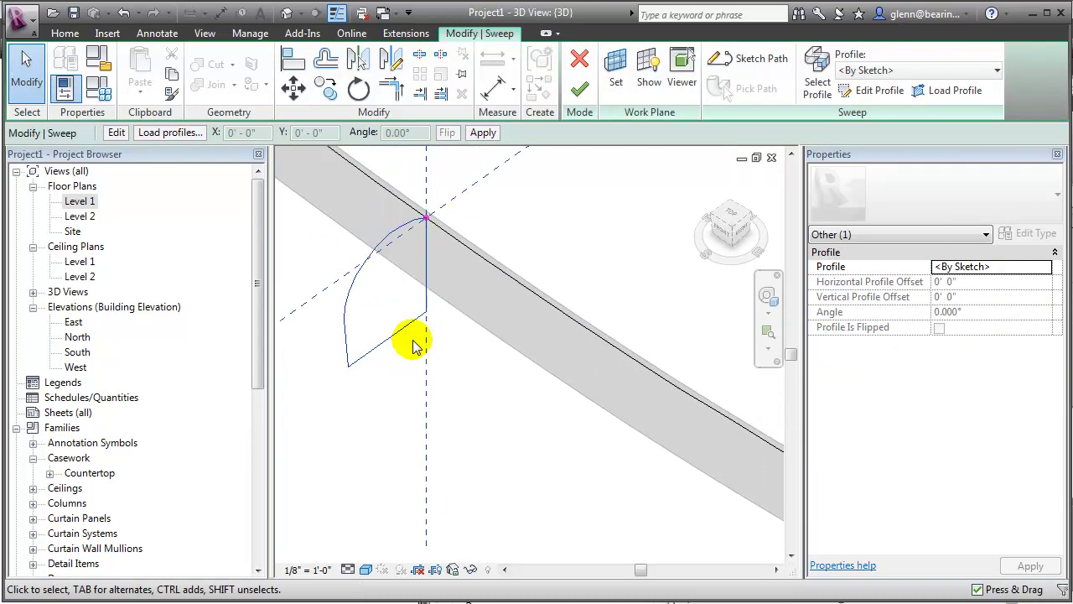
scroll(415, 345, "down", 2)
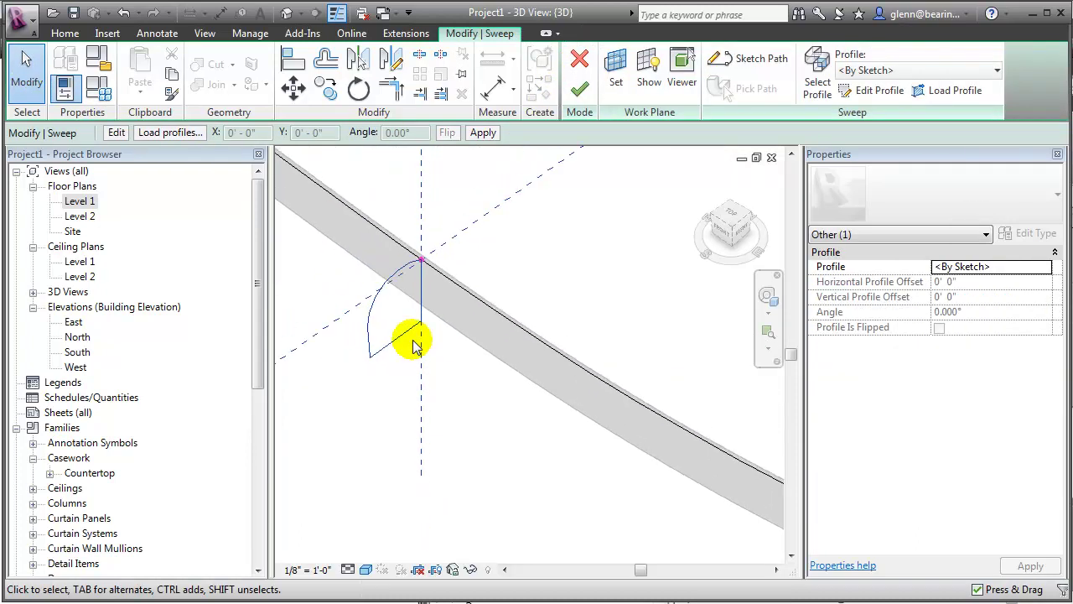
left_click(578, 89)
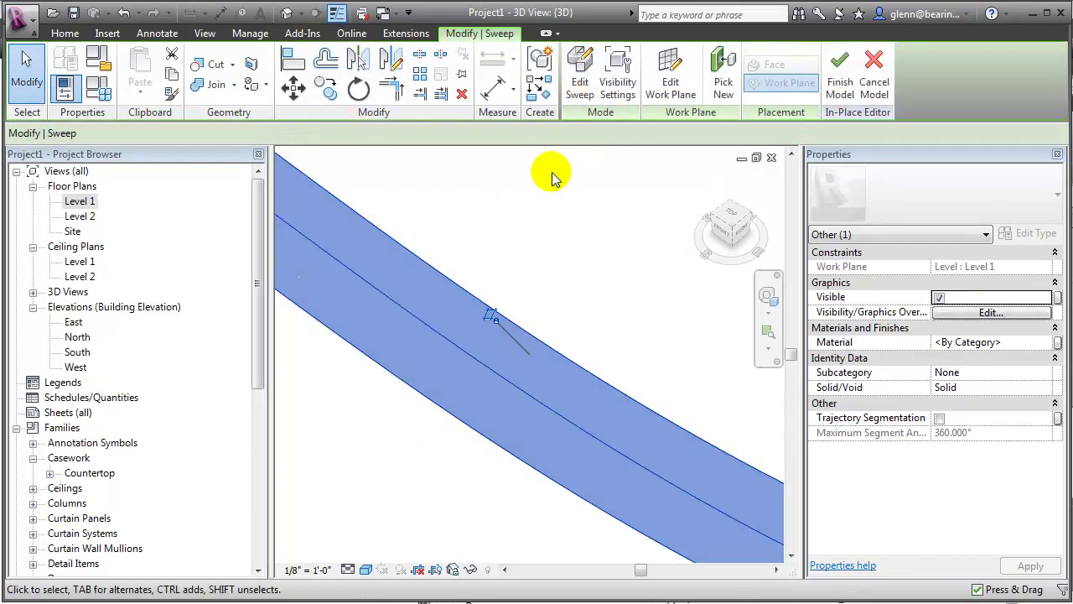
left_click(549, 201)
Step: Examine the completed sweep along its full curve and close up at its arched end face
scroll(539, 276, "up", 2)
scroll(540, 274, "down", 5)
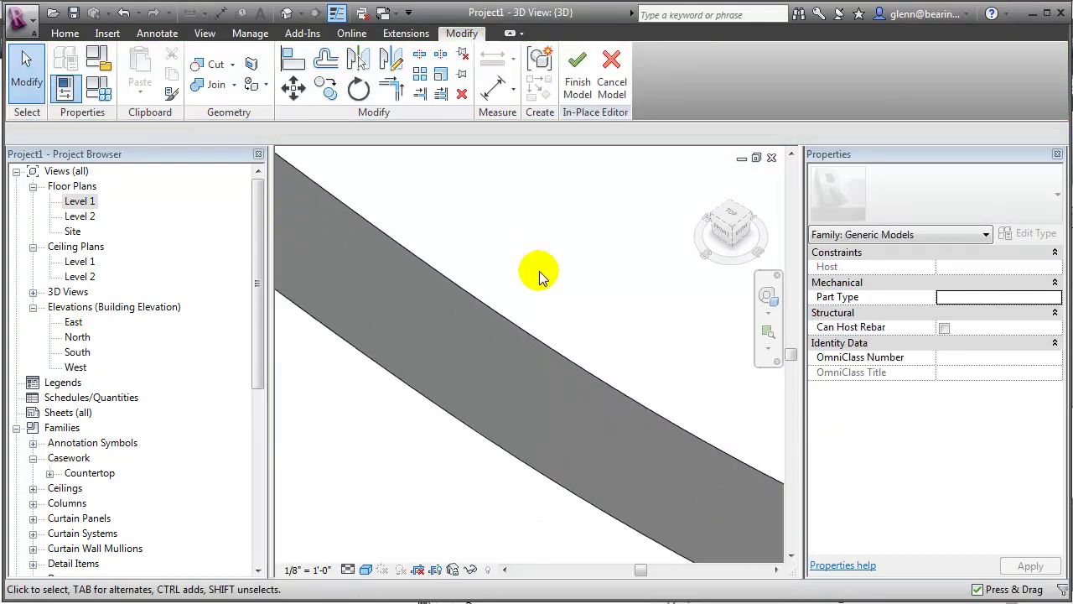
scroll(541, 279, "down", 5)
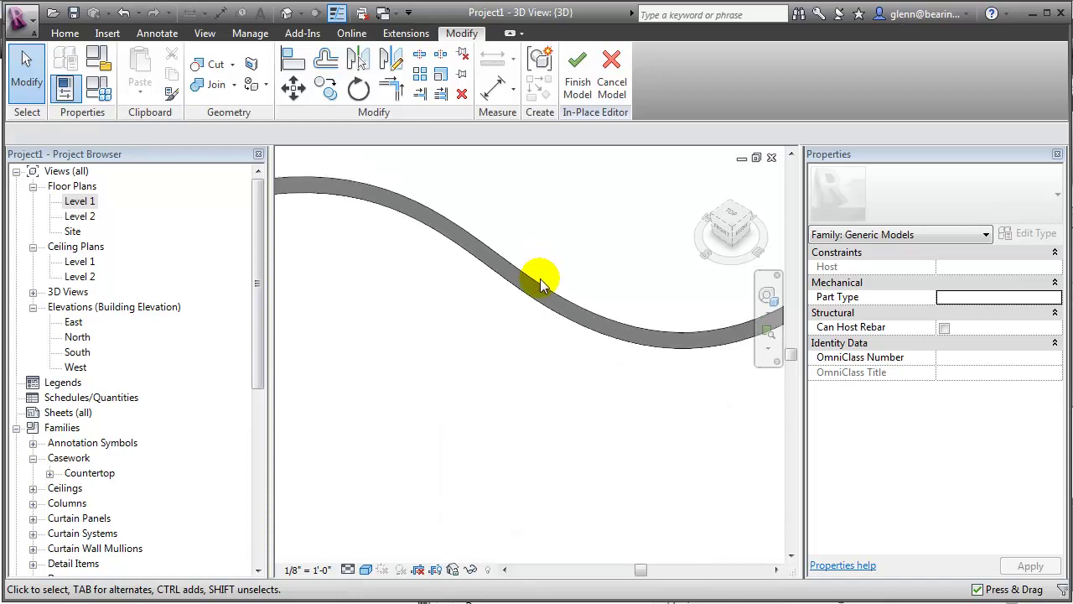
left_click(768, 333)
left_click_drag(288, 235, 352, 271)
left_click(457, 375)
left_click(494, 436)
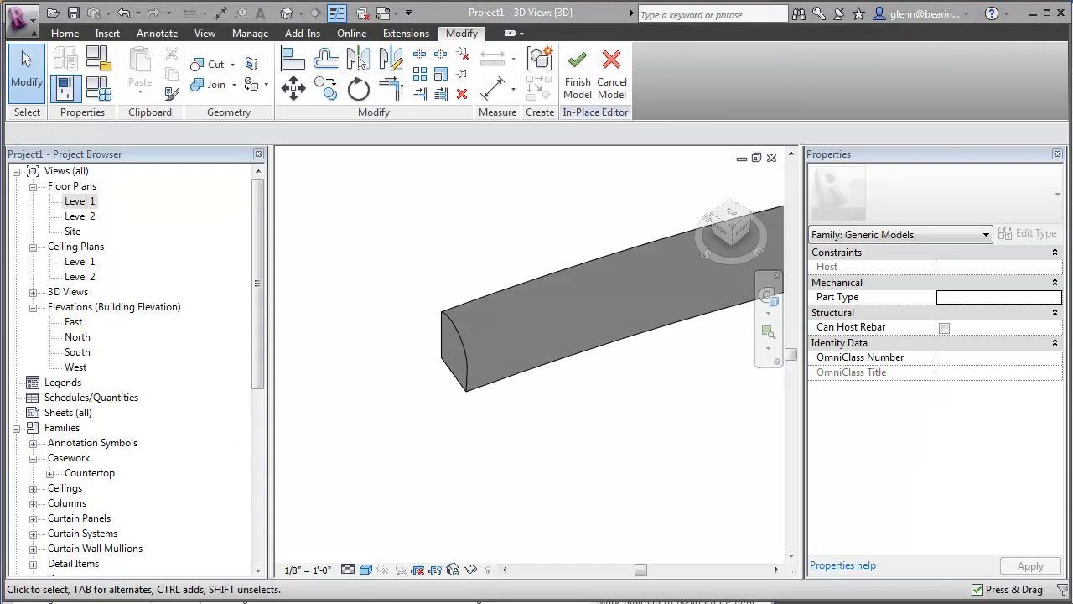
Step: Switch to the browser and open Exercise 1.5.1: Modeling In-Place Components from Unit 1, Lesson 5: Fixtures, Fittings, and Furniture in the BIM Curriculum
key("alt+Tab")
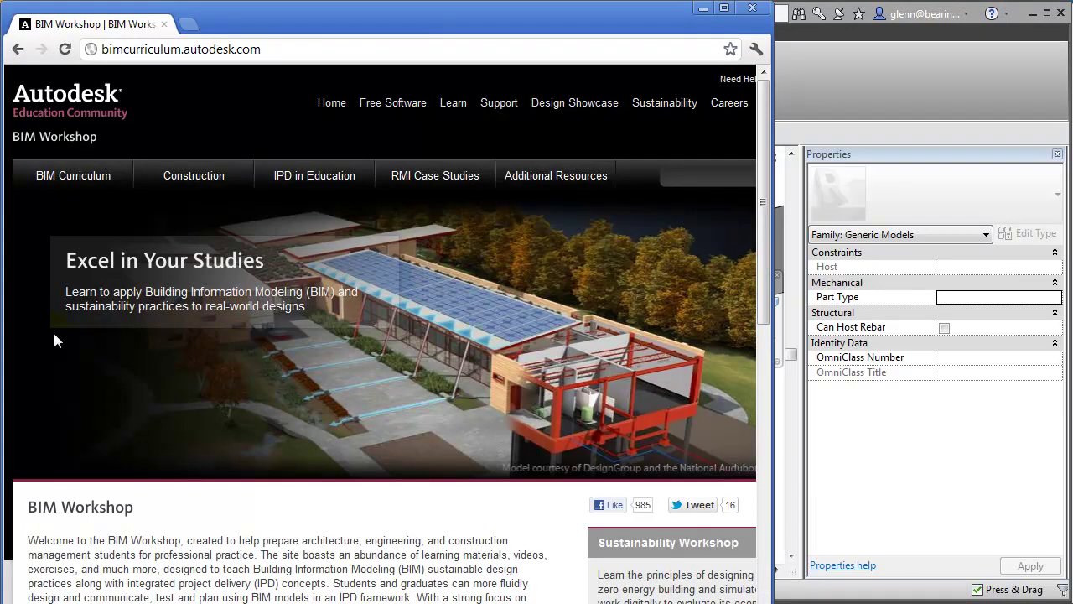
mouse_move(98, 191)
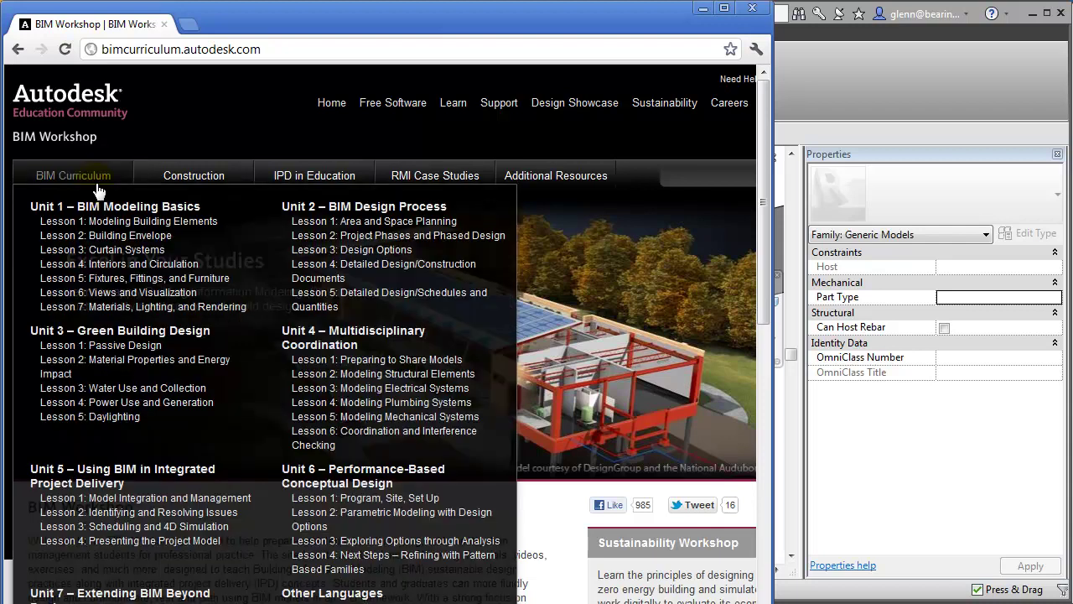
left_click(122, 280)
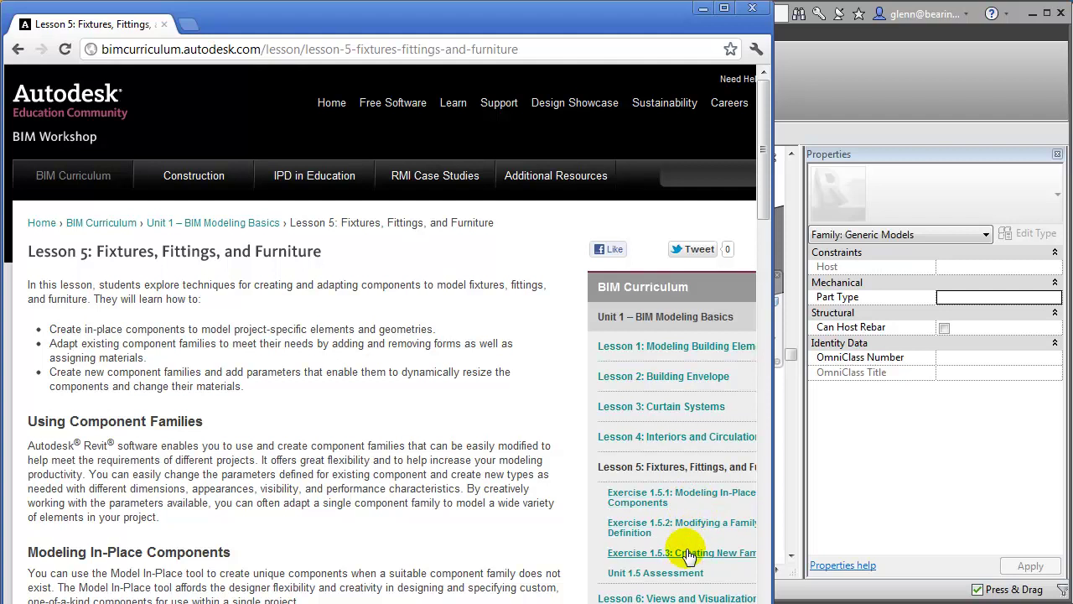
left_click(692, 501)
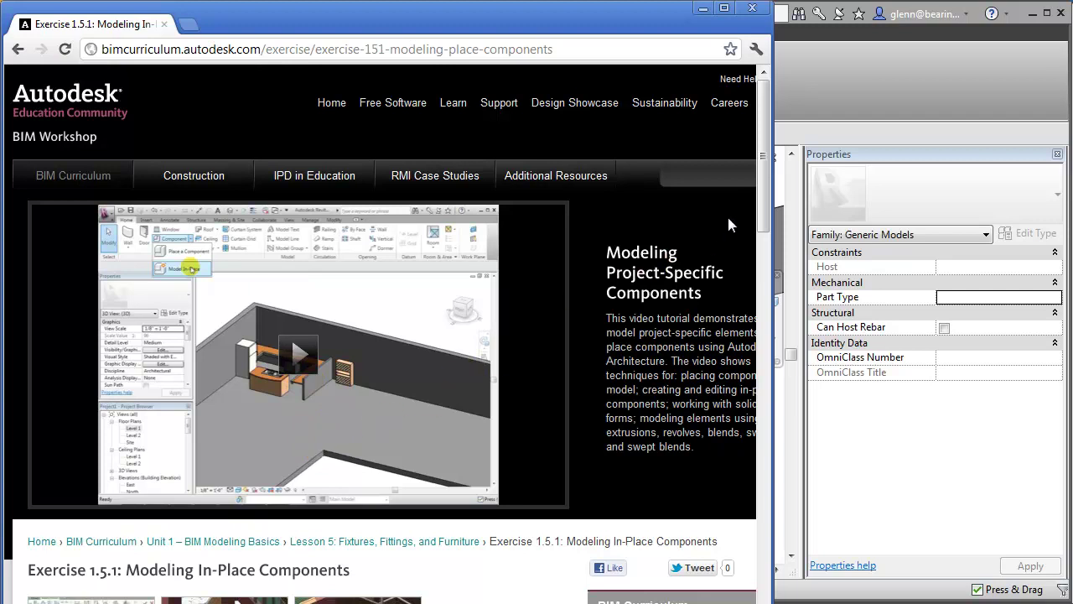
left_click_drag(763, 204, 769, 229)
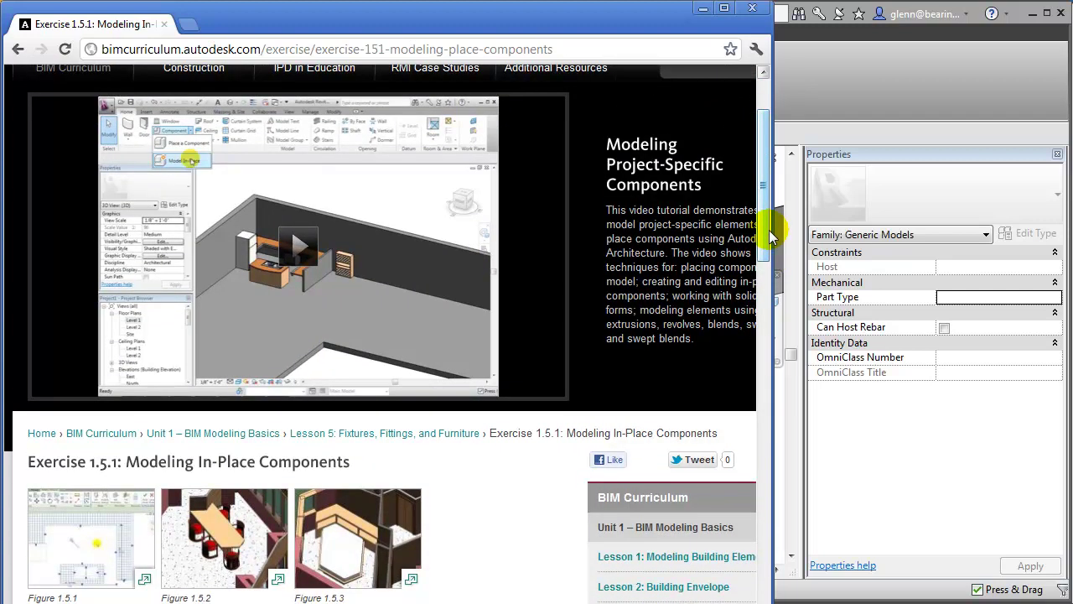